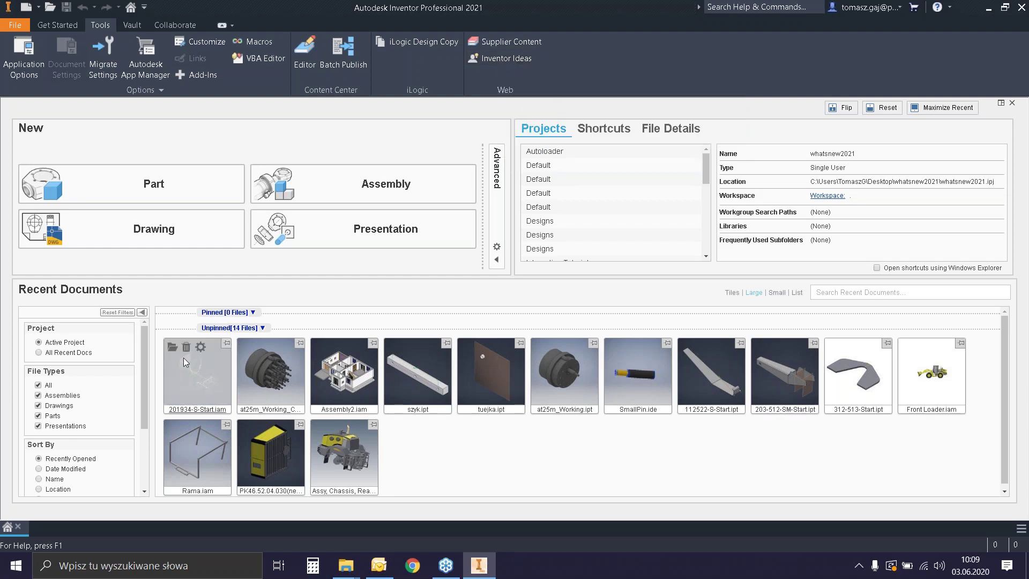
Open the recent assembly 201934-S-Start.iam and accept updating its changed components.
{"action": "left_click", "coordinate": [173, 345]}
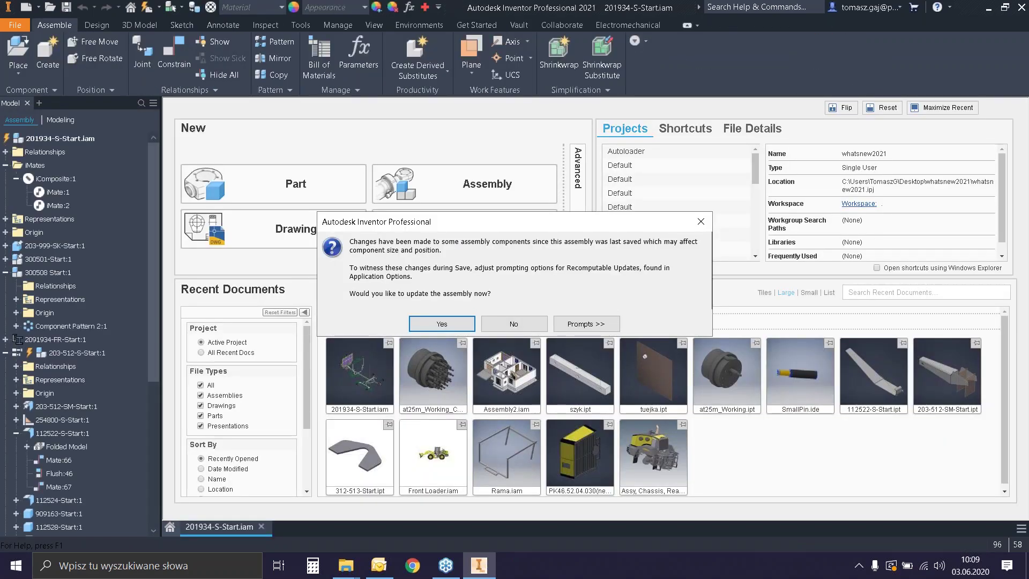
{"action": "left_click", "coordinate": [440, 324]}
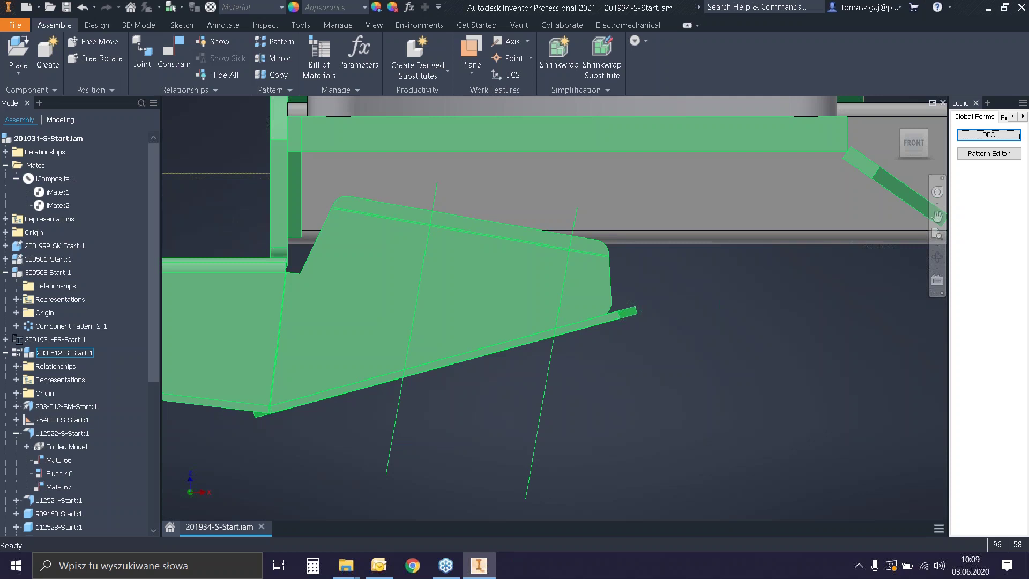
{"action": "left_click", "coordinate": [715, 367]}
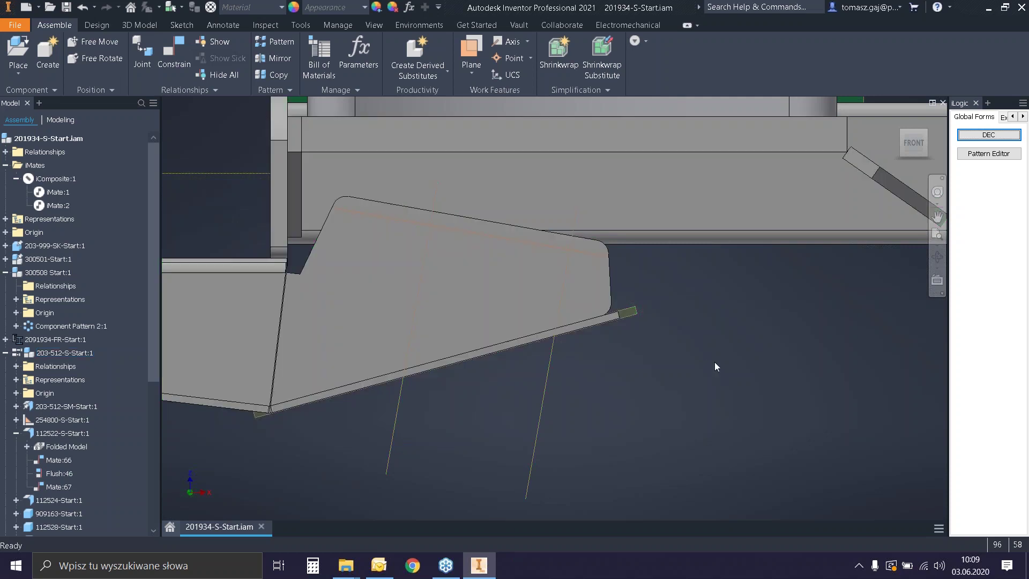
{"action": "scroll", "coordinate": [697, 405], "scroll_direction": "up", "scroll_amount": 5}
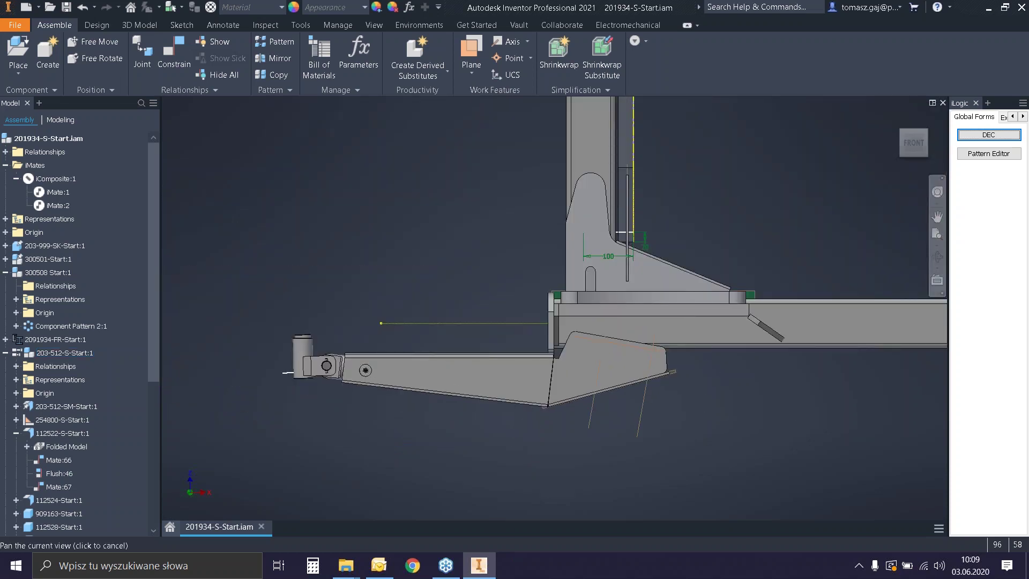
{"action": "middle_click_drag", "start_coordinate": [802, 414], "coordinate": [738, 416]}
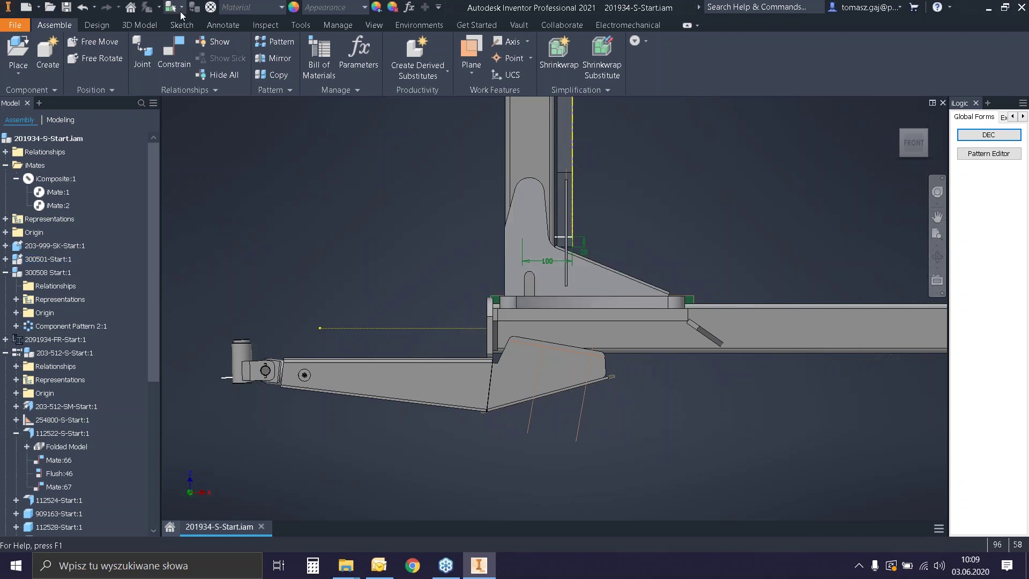
Review the UI theme choices in the application's color options, keeping the current theme.
{"action": "left_click", "coordinate": [296, 24]}
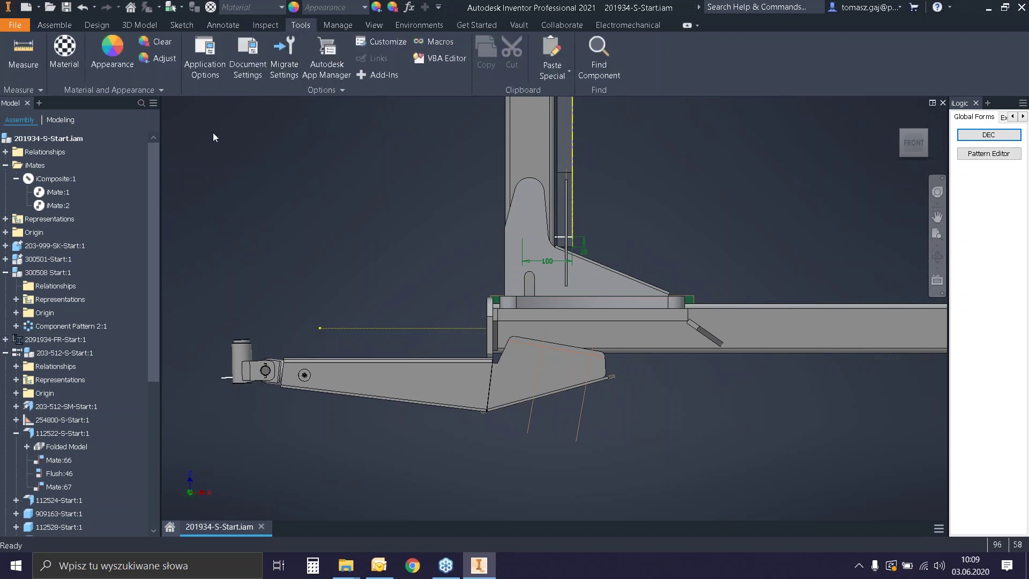
{"action": "left_click", "coordinate": [204, 57]}
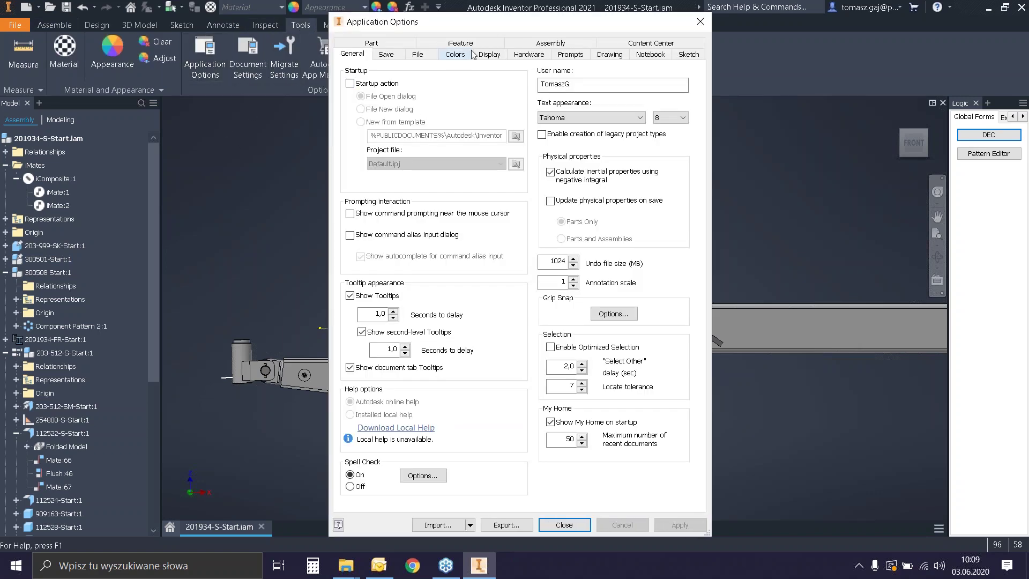
{"action": "left_click", "coordinate": [455, 53]}
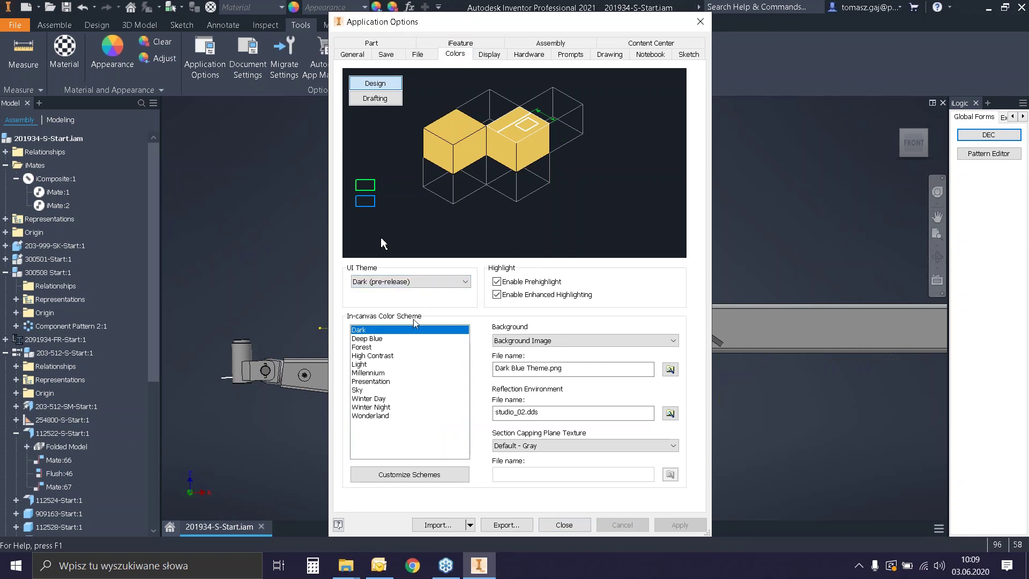
{"action": "left_click", "coordinate": [420, 284]}
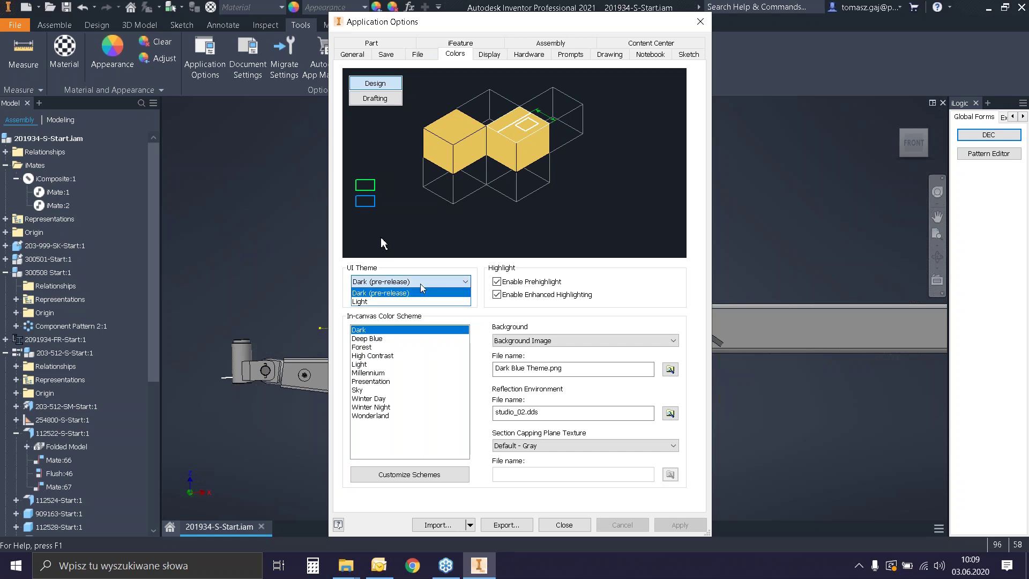
{"action": "left_click", "coordinate": [421, 284]}
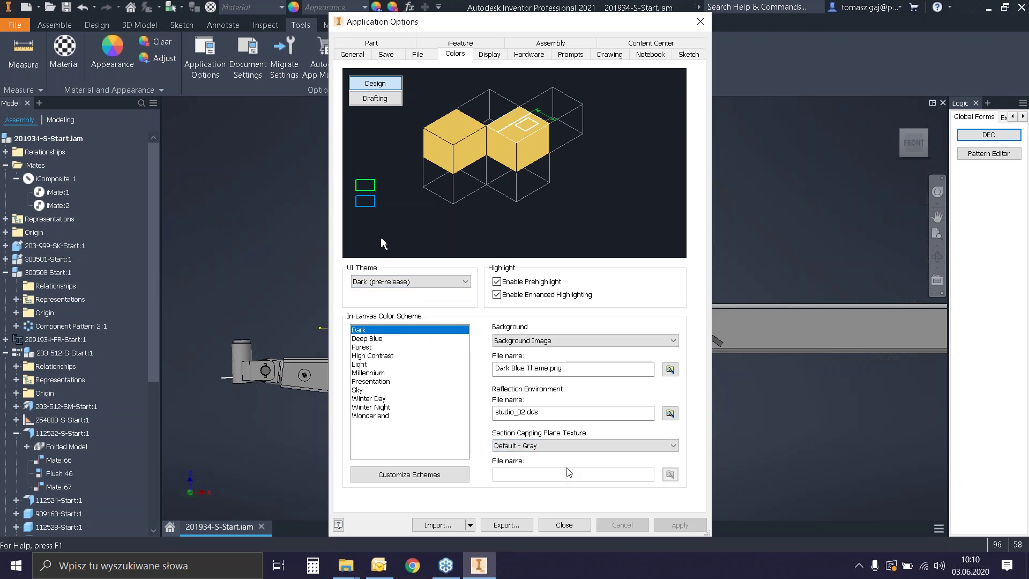
{"action": "left_click", "coordinate": [570, 530]}
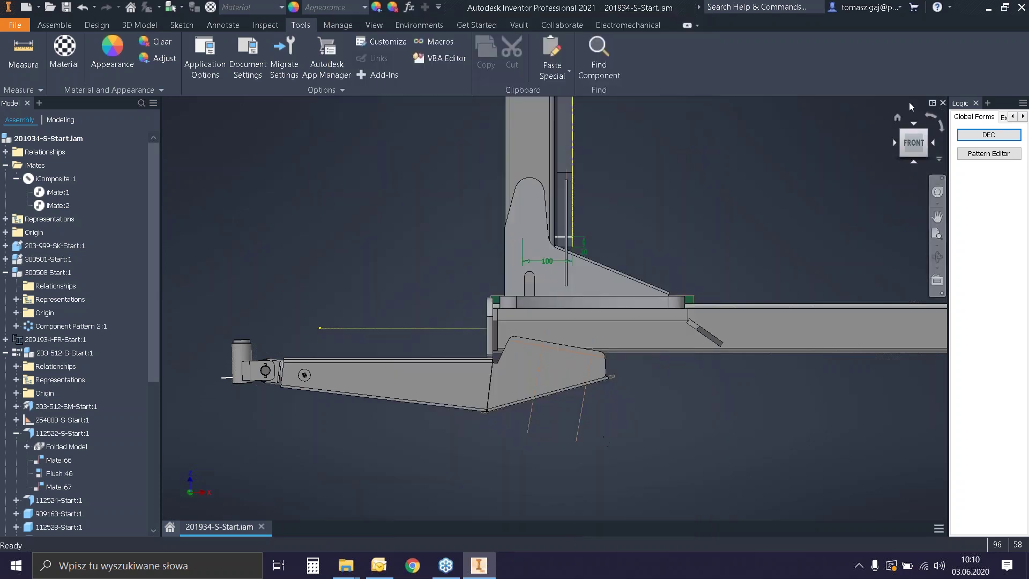
Widen the iLogic panel beside the model and narrow it again.
{"action": "left_click_drag", "start_coordinate": [950, 177], "coordinate": [858, 177]}
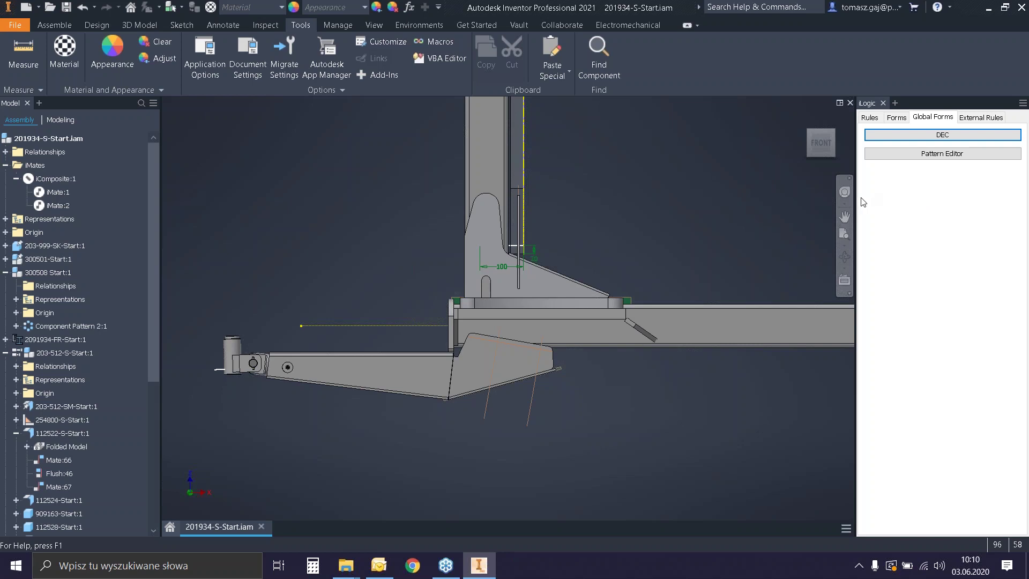
{"action": "left_click_drag", "start_coordinate": [857, 191], "coordinate": [958, 189]}
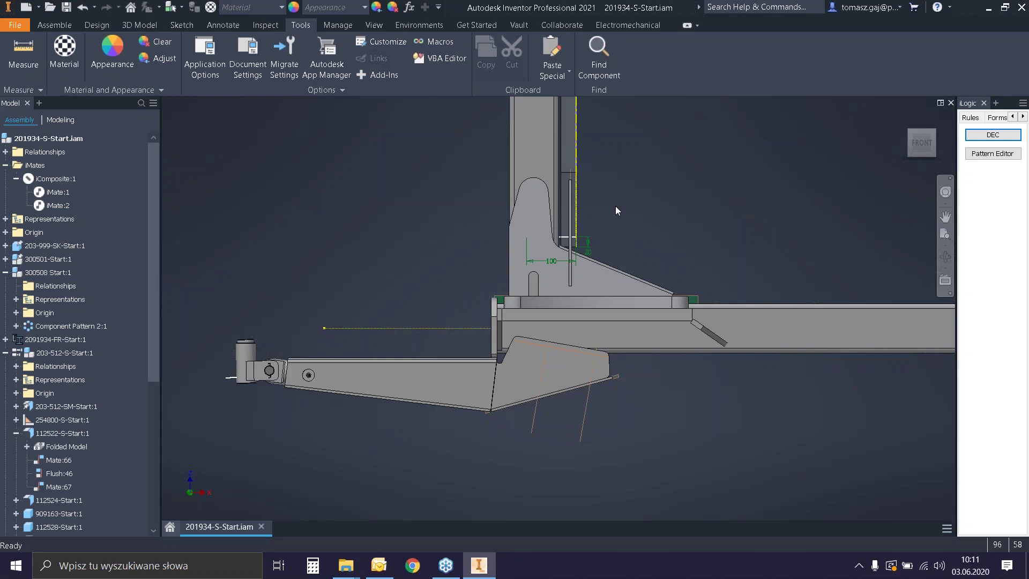
{"action": "left_click", "coordinate": [565, 180]}
{"action": "left_click", "coordinate": [389, 198]}
Look through the prompt, drawing, save and file settings in the application options.
{"action": "left_click", "coordinate": [206, 56]}
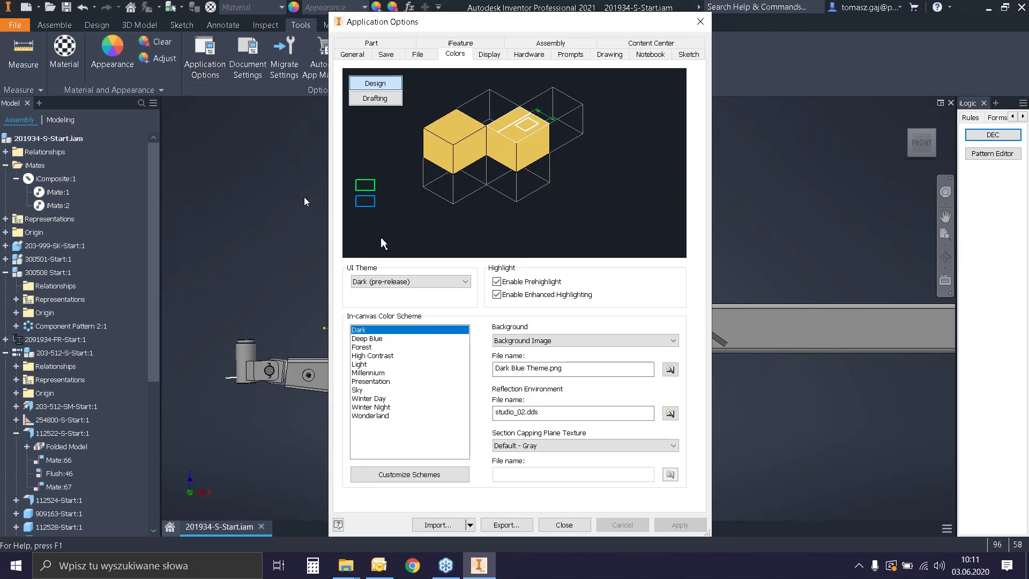
{"action": "left_click", "coordinate": [570, 55]}
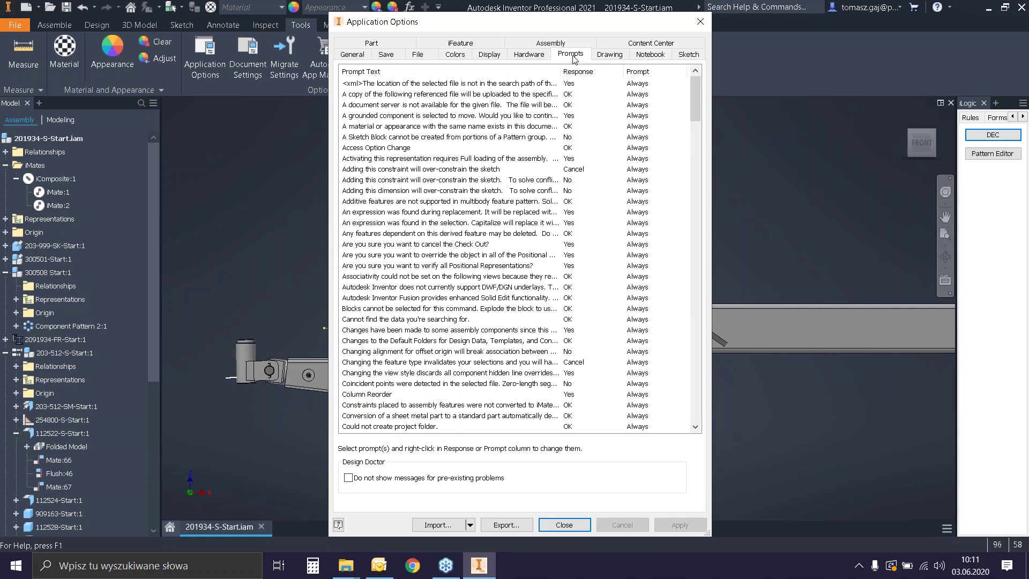
{"action": "left_click", "coordinate": [609, 54]}
{"action": "left_click", "coordinate": [386, 56]}
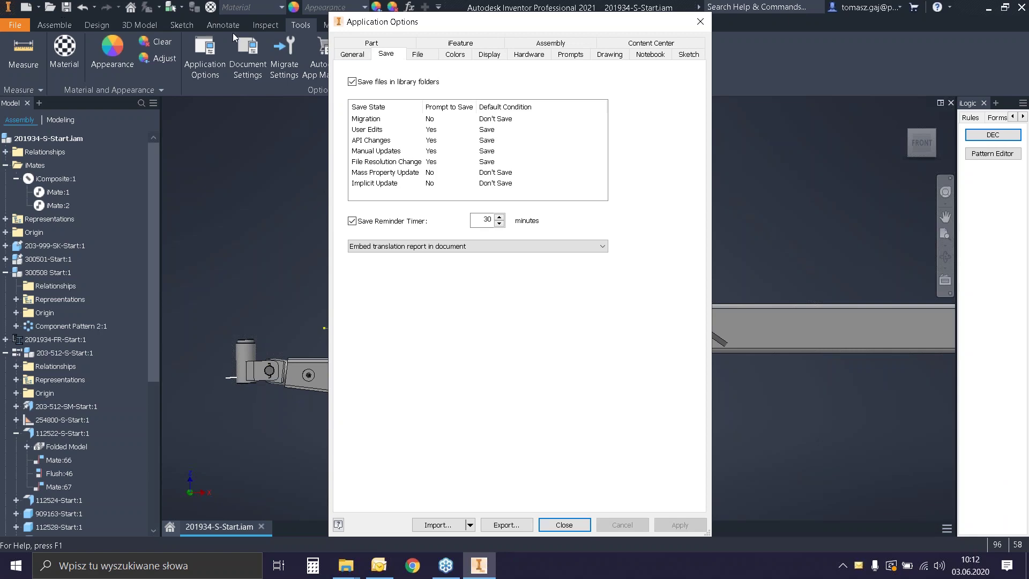
{"action": "left_click", "coordinate": [366, 53]}
{"action": "left_click", "coordinate": [386, 54]}
{"action": "left_click", "coordinate": [418, 54]}
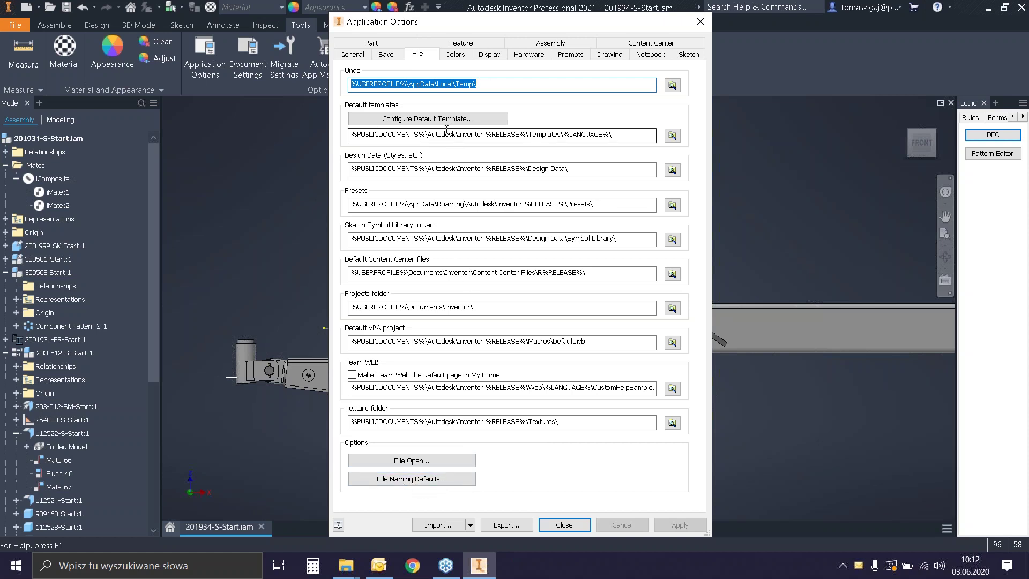
Open the file naming defaults and examine the naming rules for Tube & Pipe and Mirror & Copy.
{"action": "left_click", "coordinate": [429, 485]}
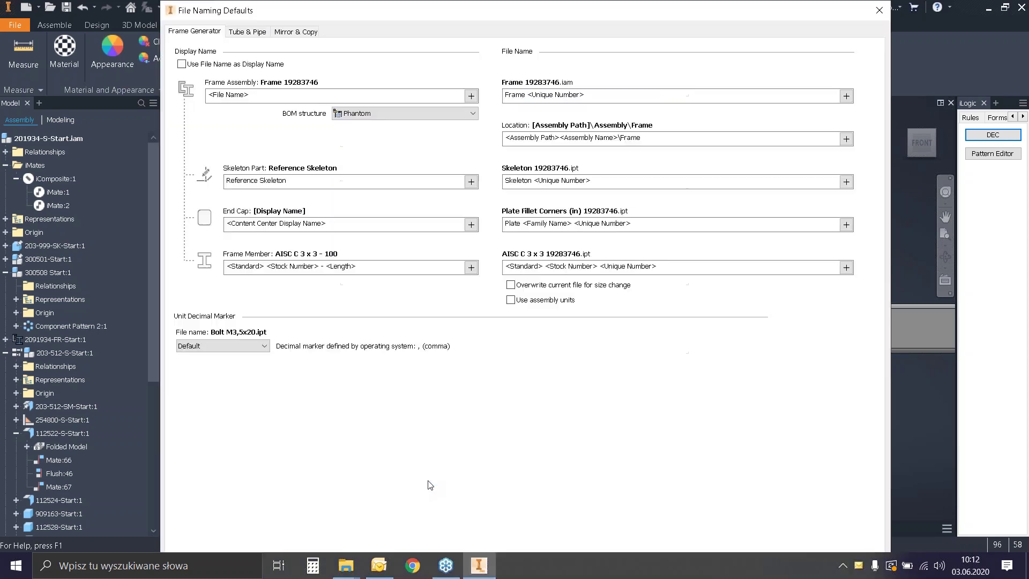
{"action": "left_click_drag", "start_coordinate": [550, 12], "coordinate": [828, 23]}
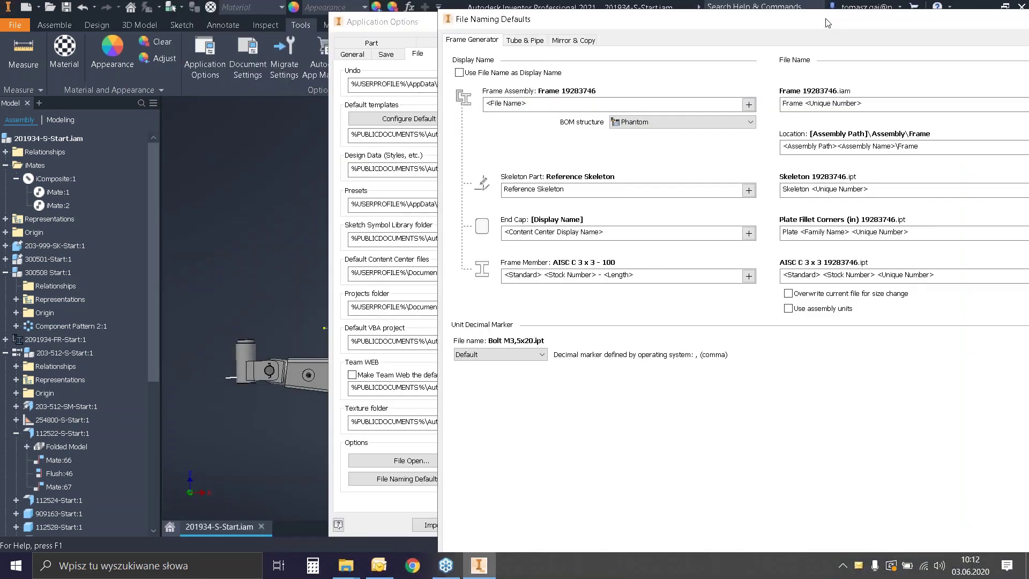
{"action": "left_click_drag", "start_coordinate": [835, 27], "coordinate": [673, 19]}
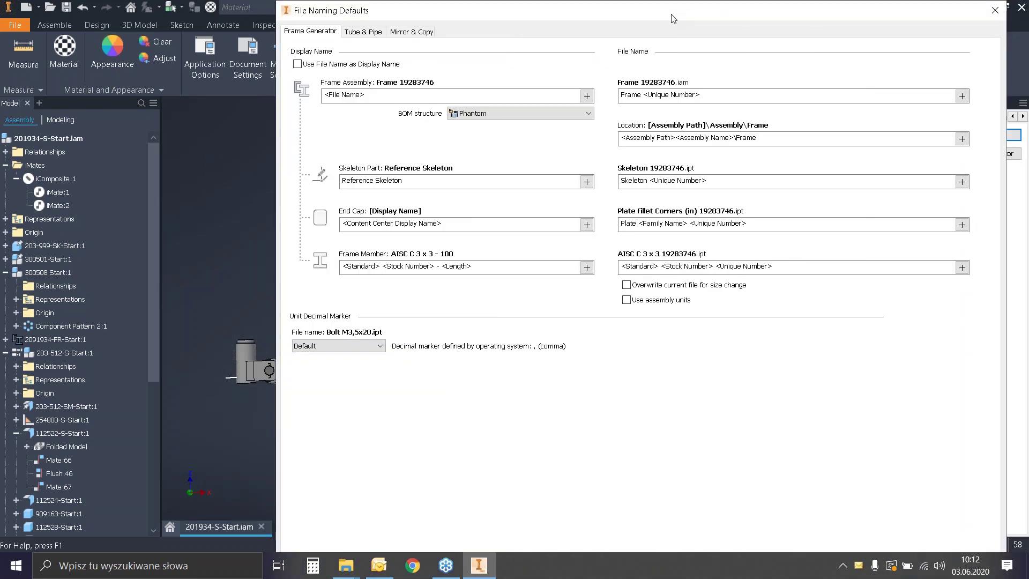
{"action": "left_click", "coordinate": [349, 34]}
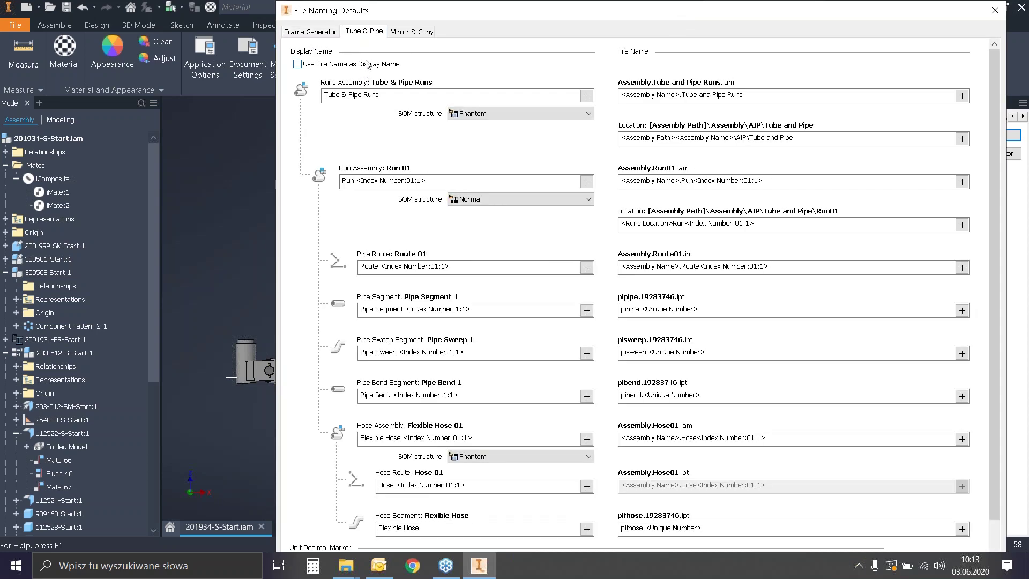
{"action": "left_click", "coordinate": [409, 36]}
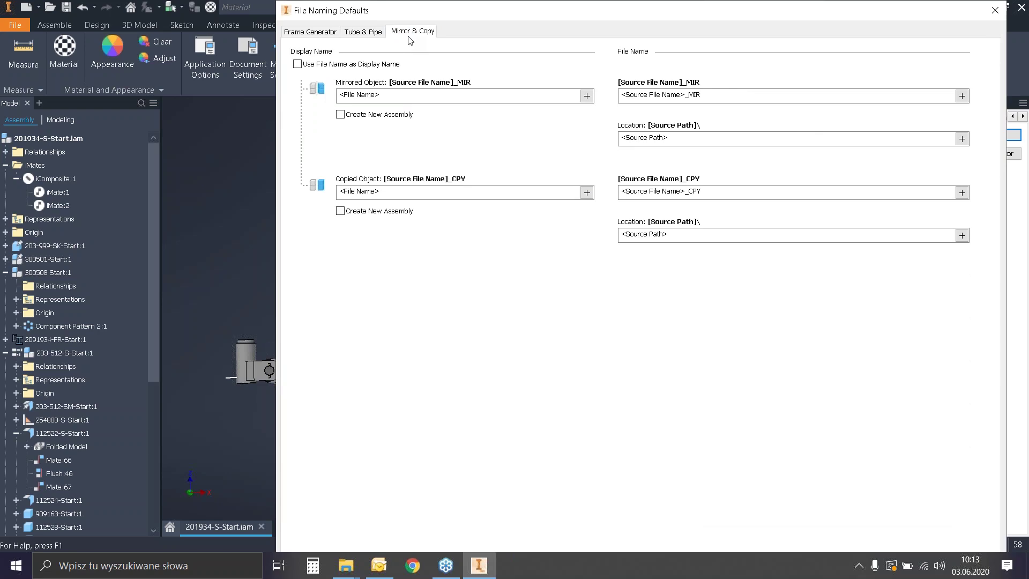
{"action": "left_click", "coordinate": [374, 32]}
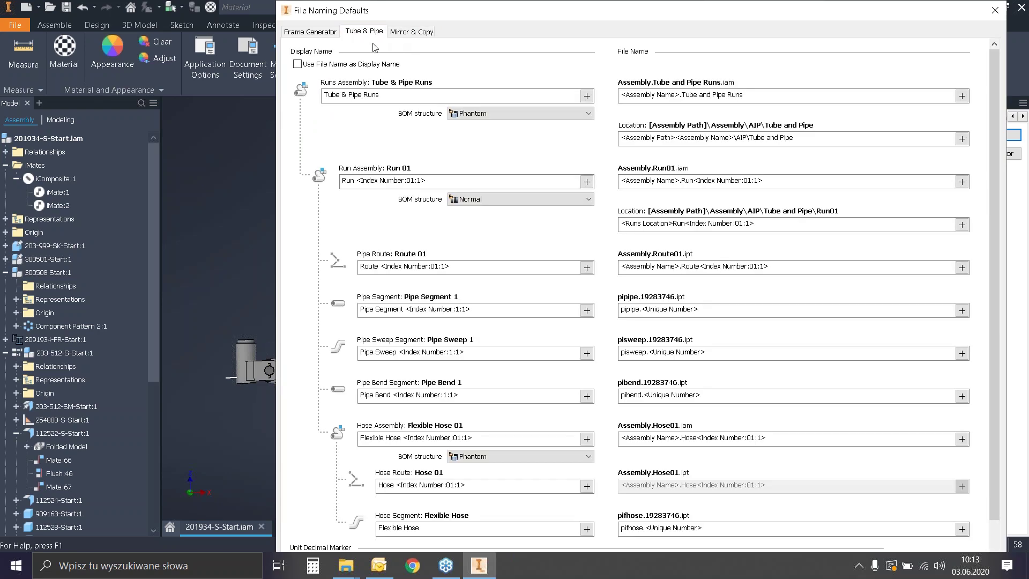
{"action": "left_click", "coordinate": [375, 95]}
Examine the Frame Generator display name rules and the attributes available for end caps, and close the application options.
{"action": "left_click", "coordinate": [321, 33]}
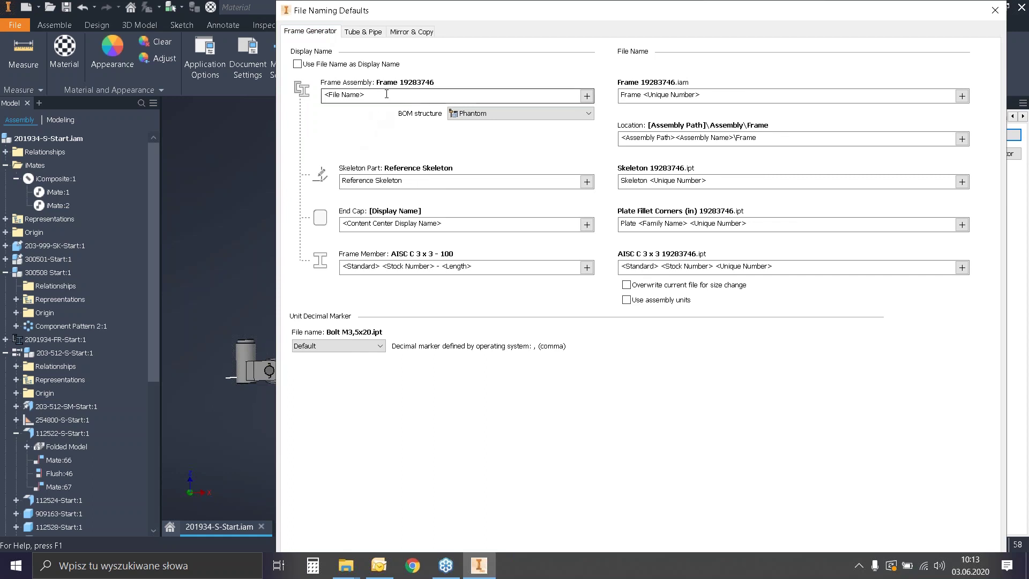
{"action": "left_click_drag", "start_coordinate": [379, 95], "coordinate": [324, 95]}
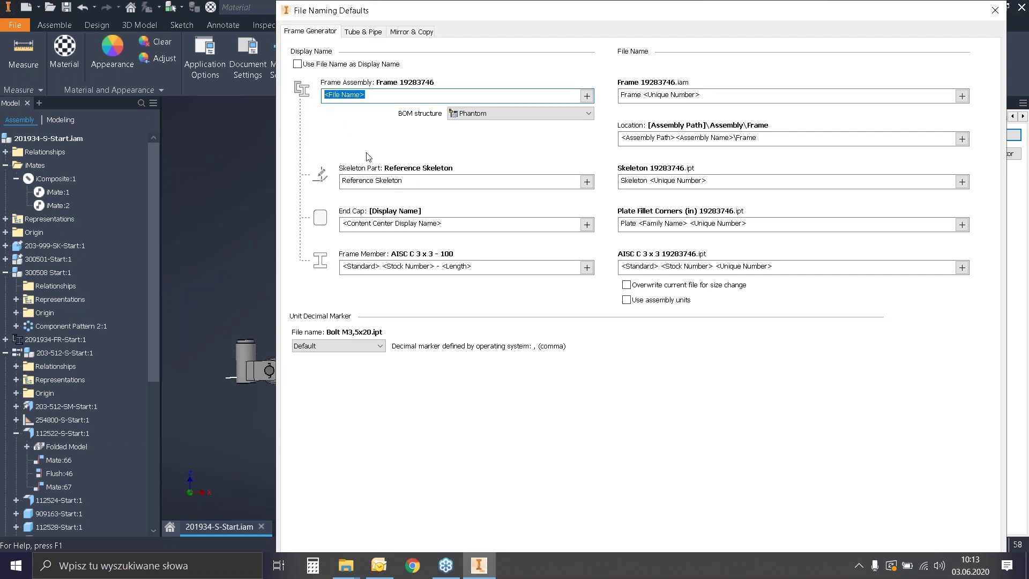
{"action": "left_click_drag", "start_coordinate": [406, 181], "coordinate": [336, 181]}
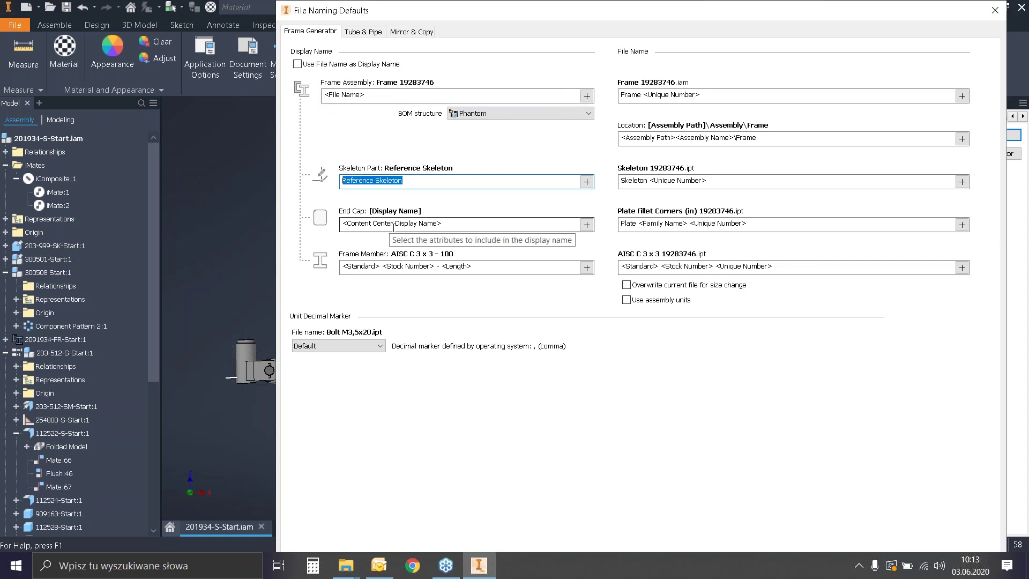
{"action": "left_click_drag", "start_coordinate": [457, 223], "coordinate": [302, 222]}
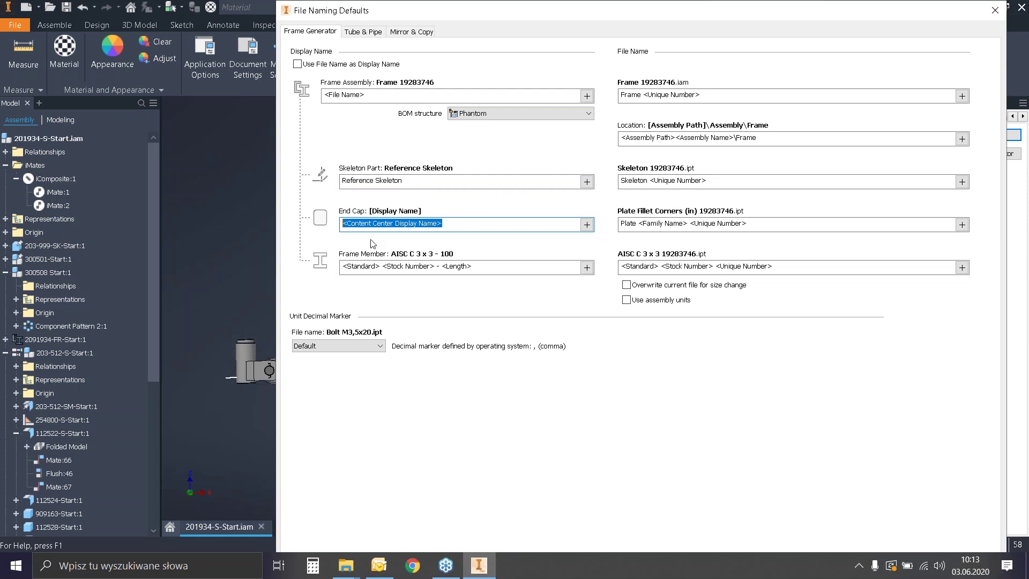
{"action": "left_click", "coordinate": [589, 225]}
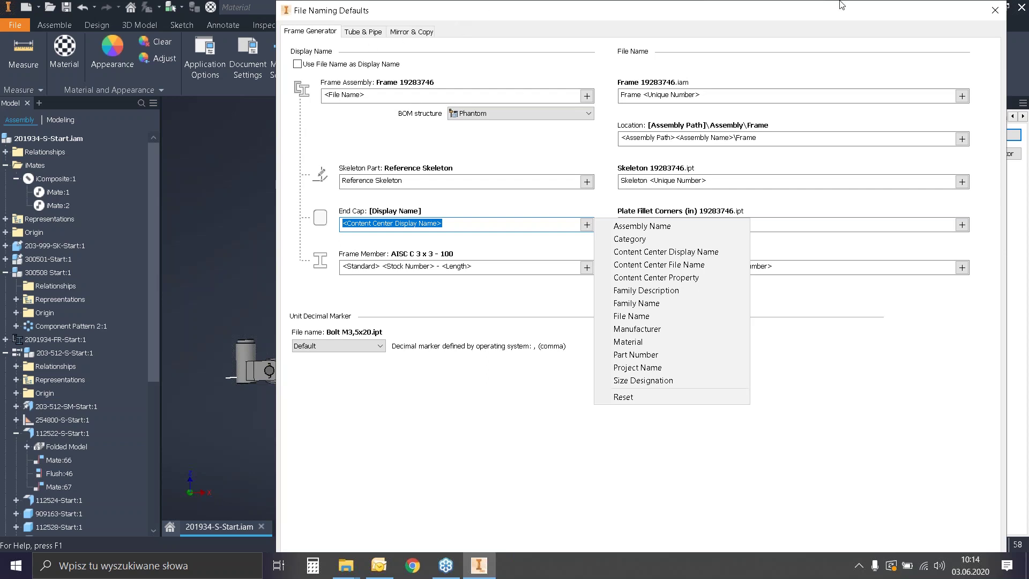
{"action": "left_click", "coordinate": [992, 12]}
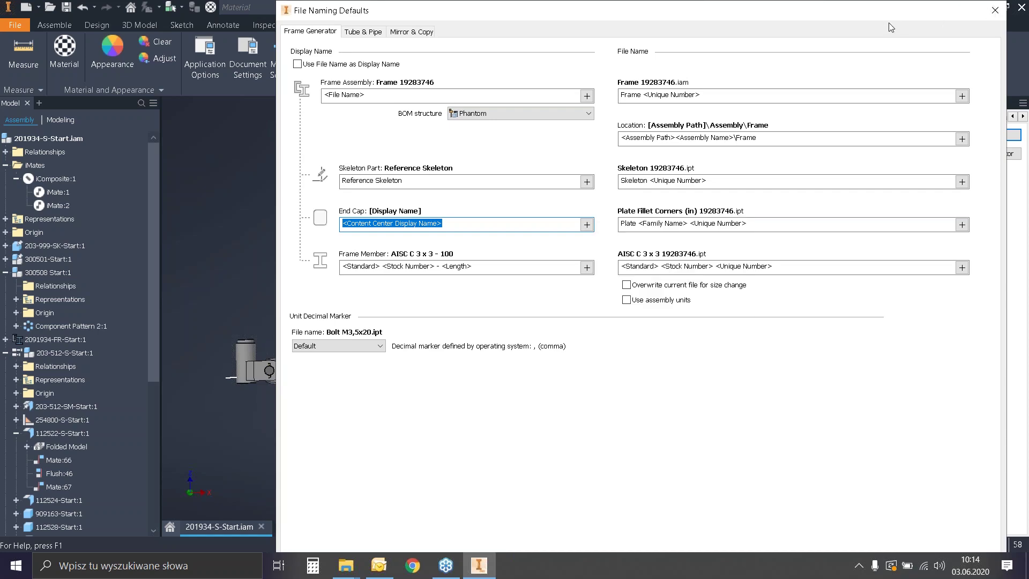
{"action": "left_click", "coordinate": [992, 11]}
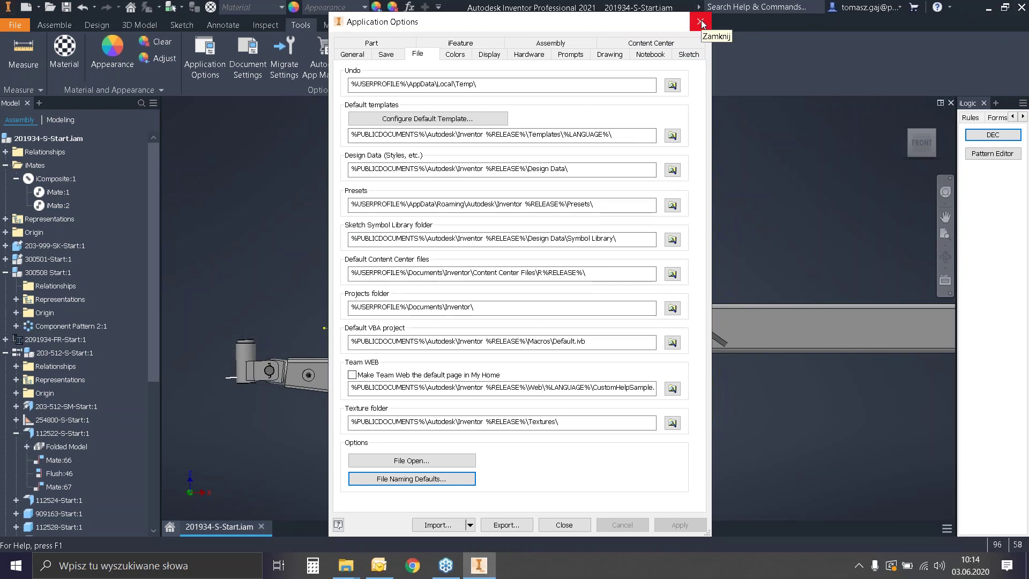
{"action": "left_click", "coordinate": [576, 527]}
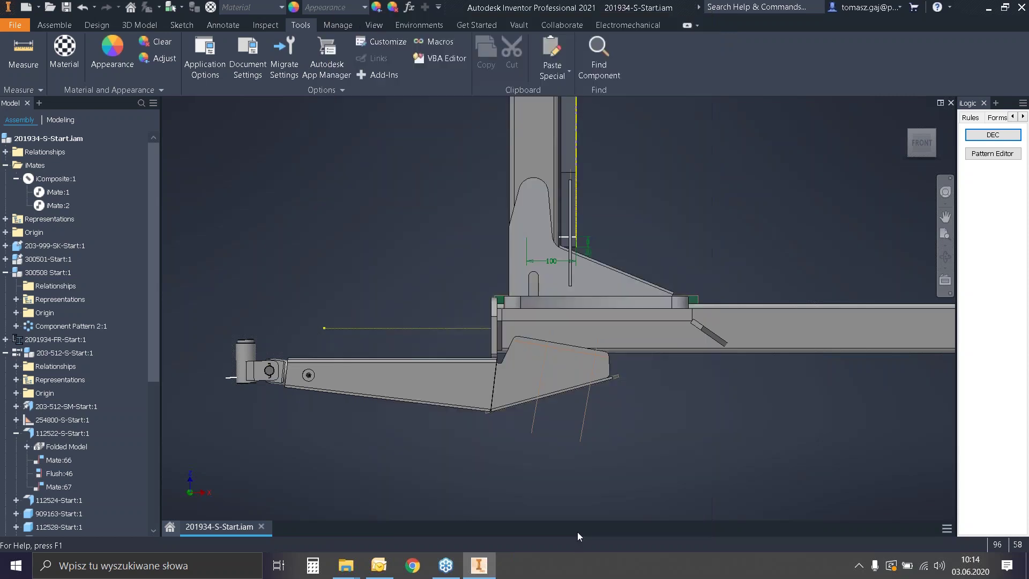
Set the selection filter to part priority and open the front wheel hub of the axle as a separate part.
{"action": "scroll", "coordinate": [385, 355], "scroll_direction": "up", "scroll_amount": 4}
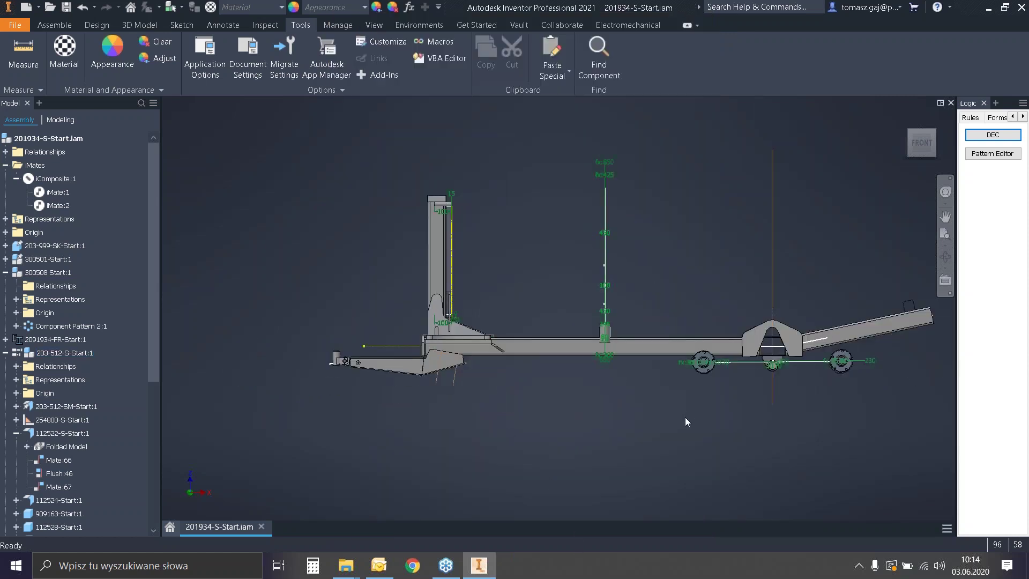
{"action": "key", "text": "F6"}
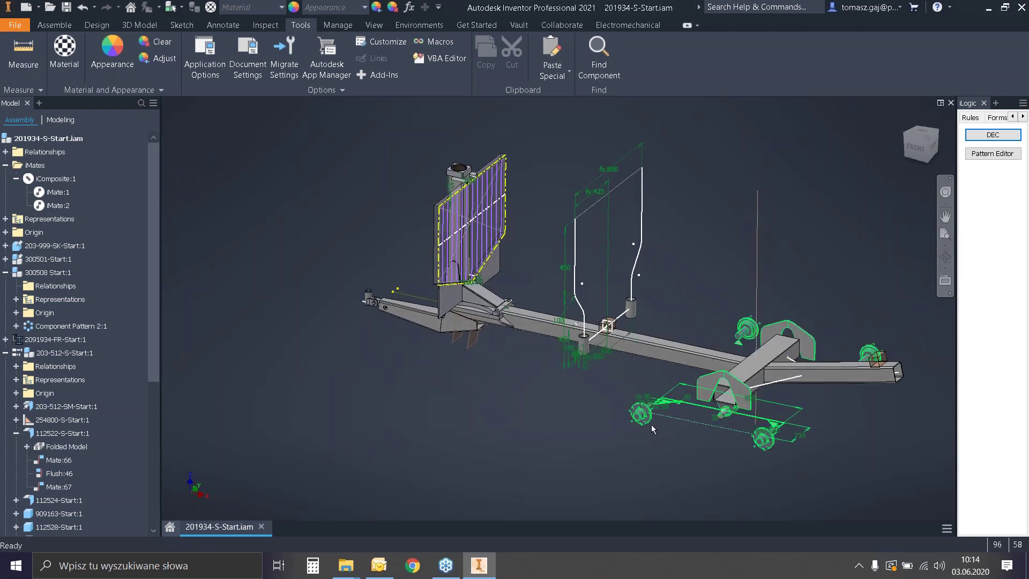
{"action": "scroll", "coordinate": [704, 459], "scroll_direction": "down", "scroll_amount": 3}
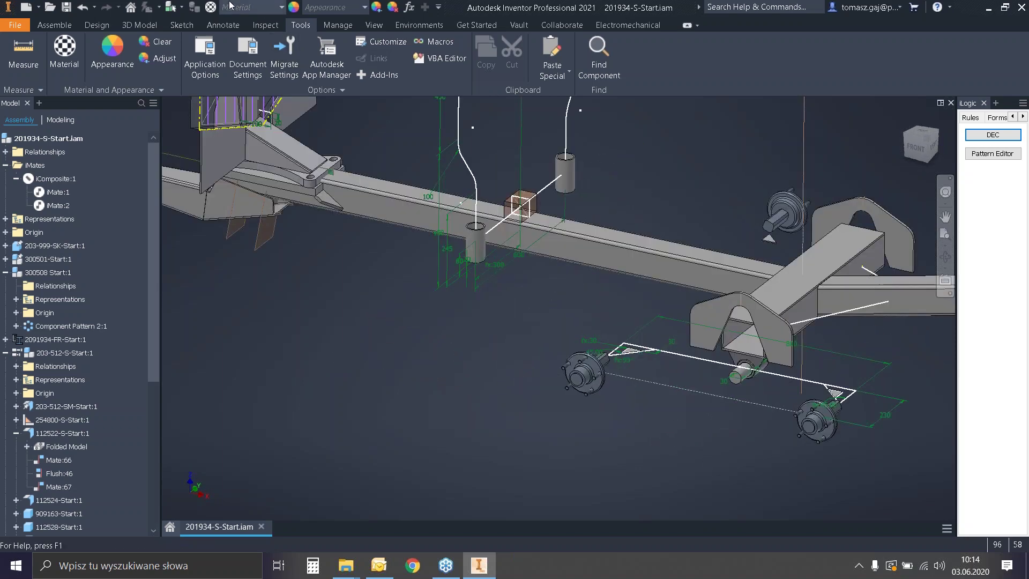
{"action": "left_click", "coordinate": [179, 9]}
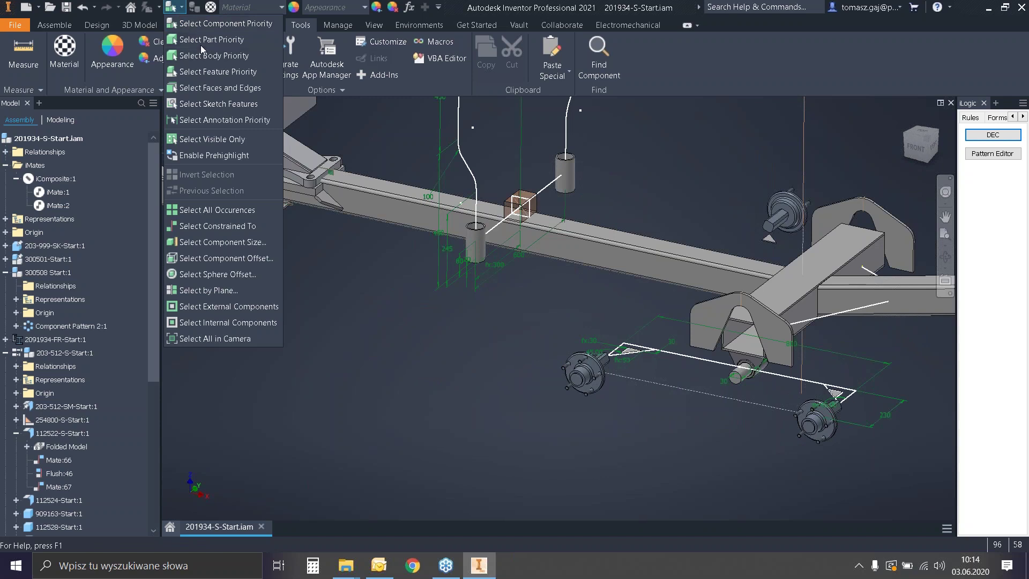
{"action": "left_click", "coordinate": [203, 40]}
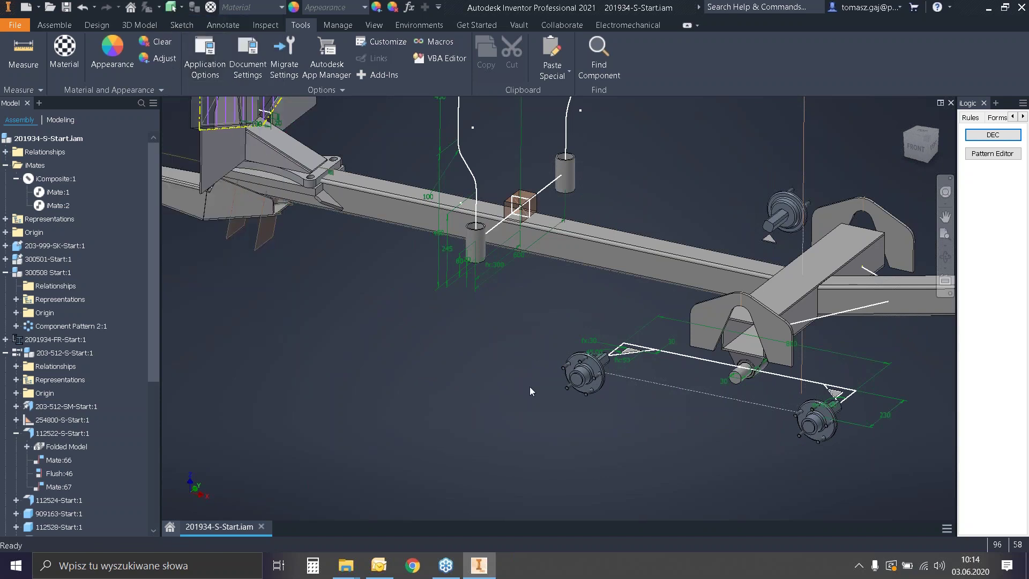
{"action": "right_click", "coordinate": [576, 381]}
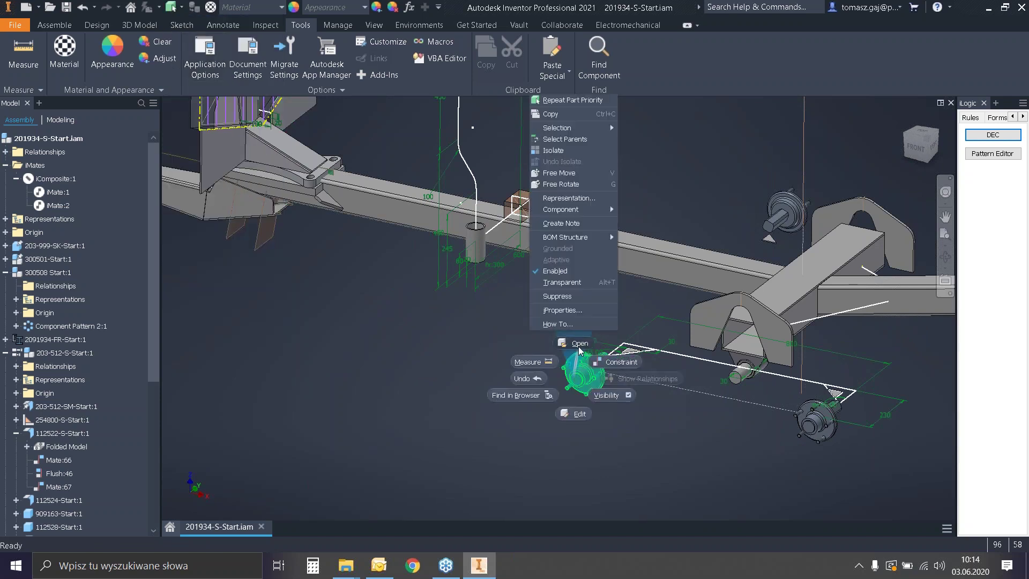
{"action": "left_click", "coordinate": [578, 347]}
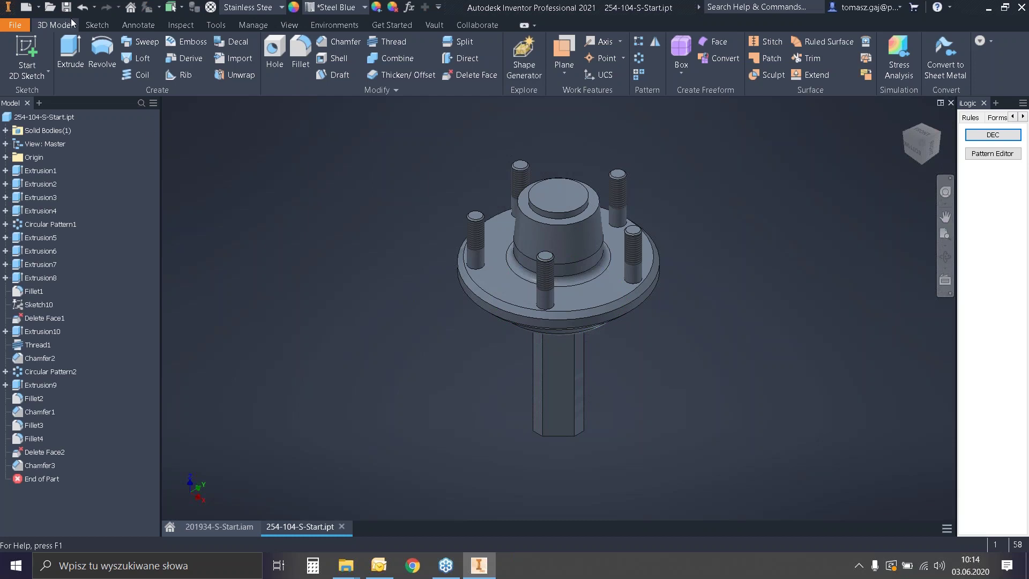
Set the Author in the hub part's iProperties to PROCAD SA.
{"action": "left_click", "coordinate": [139, 25]}
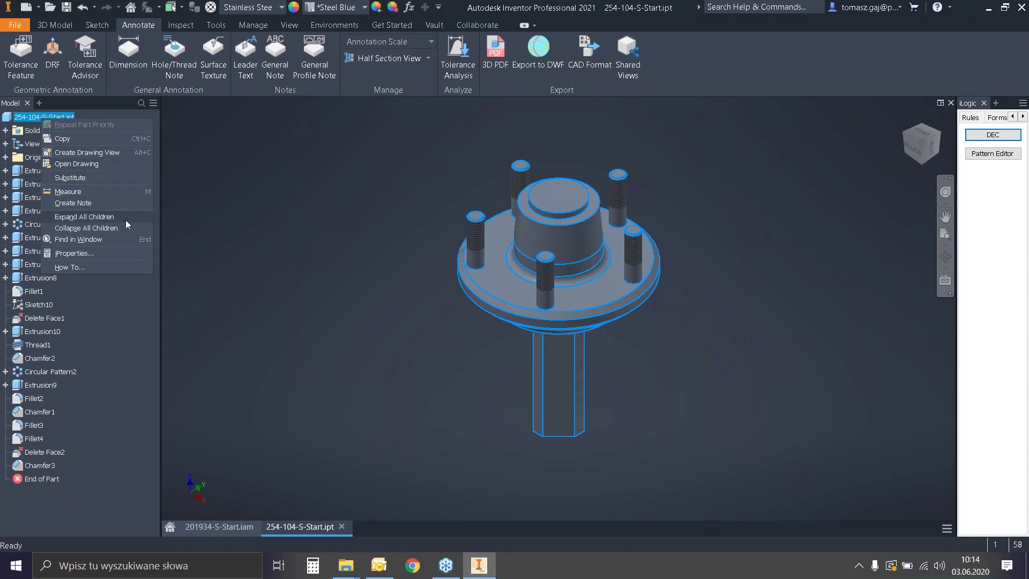
{"action": "left_click", "coordinate": [117, 253]}
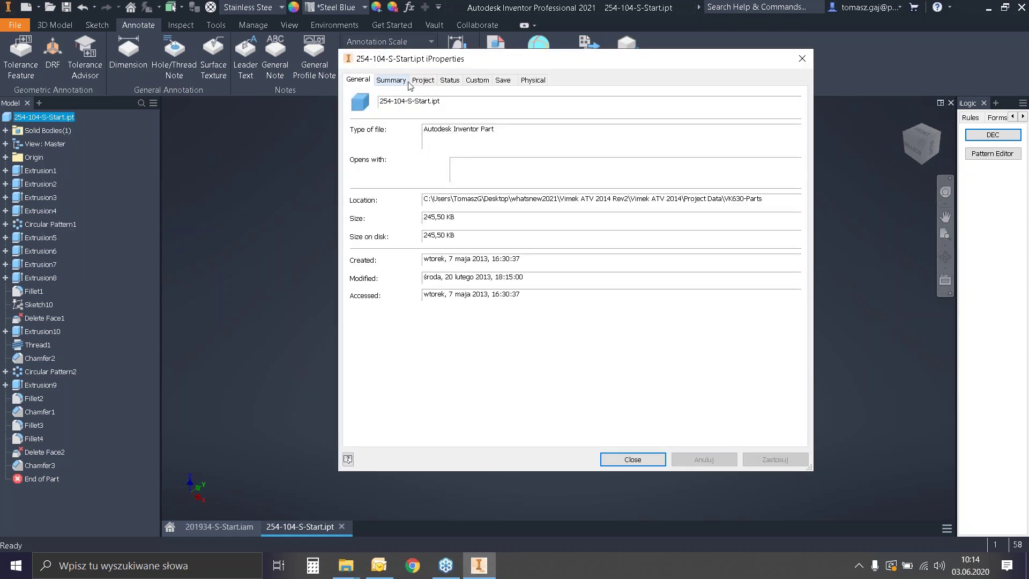
{"action": "left_click", "coordinate": [391, 81]}
{"action": "left_click_drag", "start_coordinate": [432, 134], "coordinate": [407, 136]}
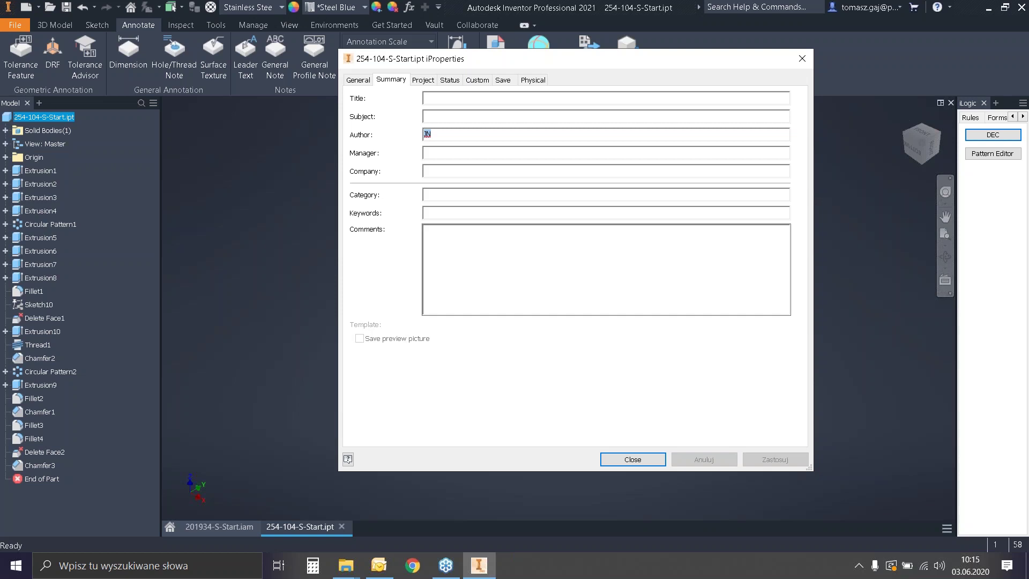
{"action": "type", "text": "PROCA"}
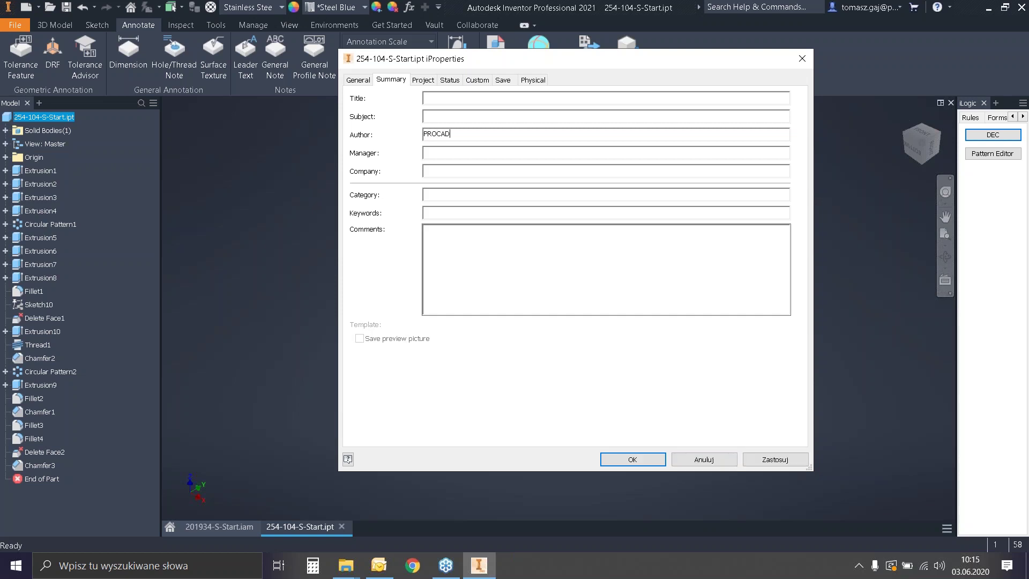
{"action": "type", "text": "D SA"}
{"action": "left_click", "coordinate": [622, 459]}
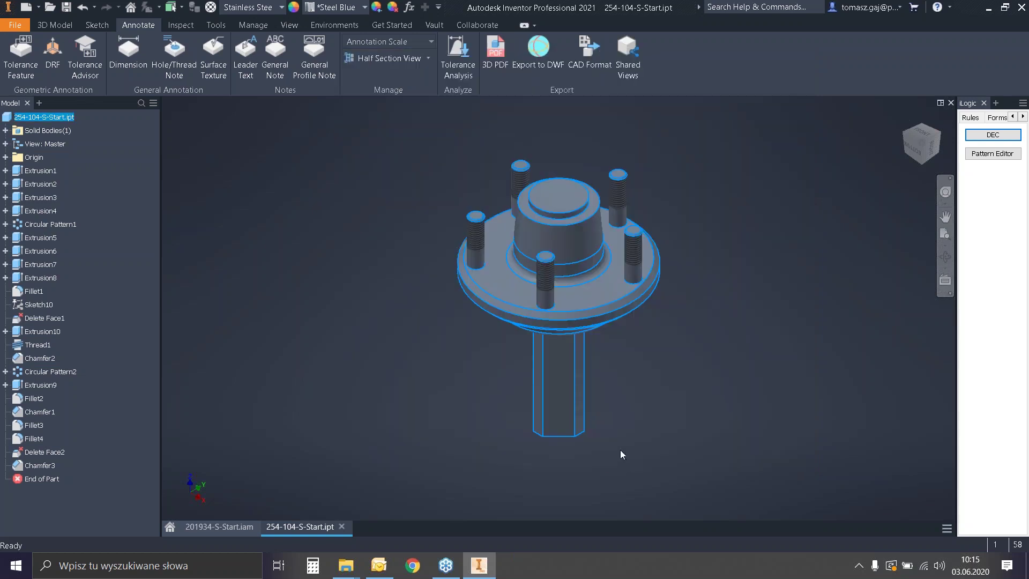
{"action": "left_click", "coordinate": [374, 271]}
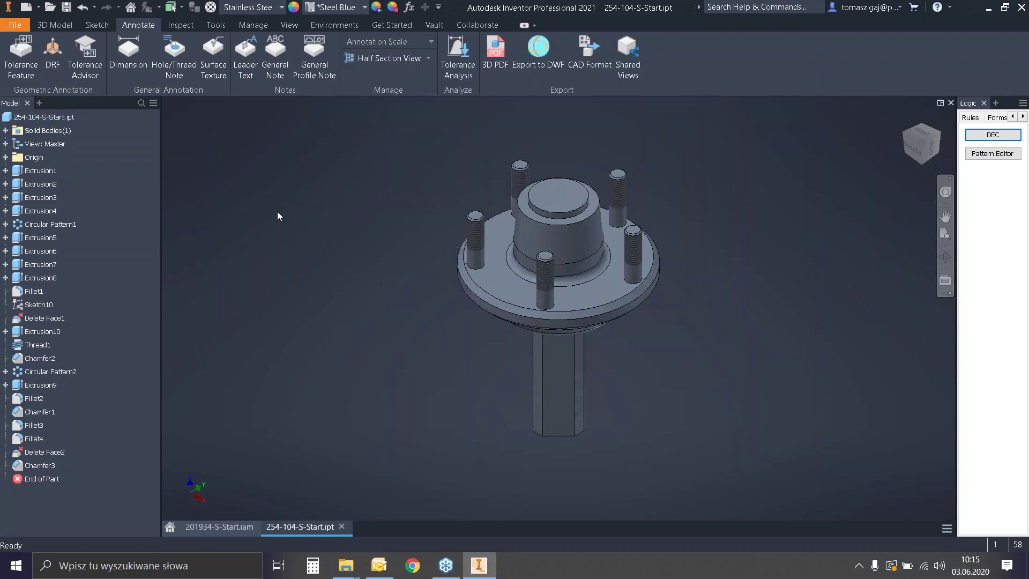
Start a Leader Text annotation and set the part's active annotation standard to ISO.
{"action": "left_click", "coordinate": [245, 53]}
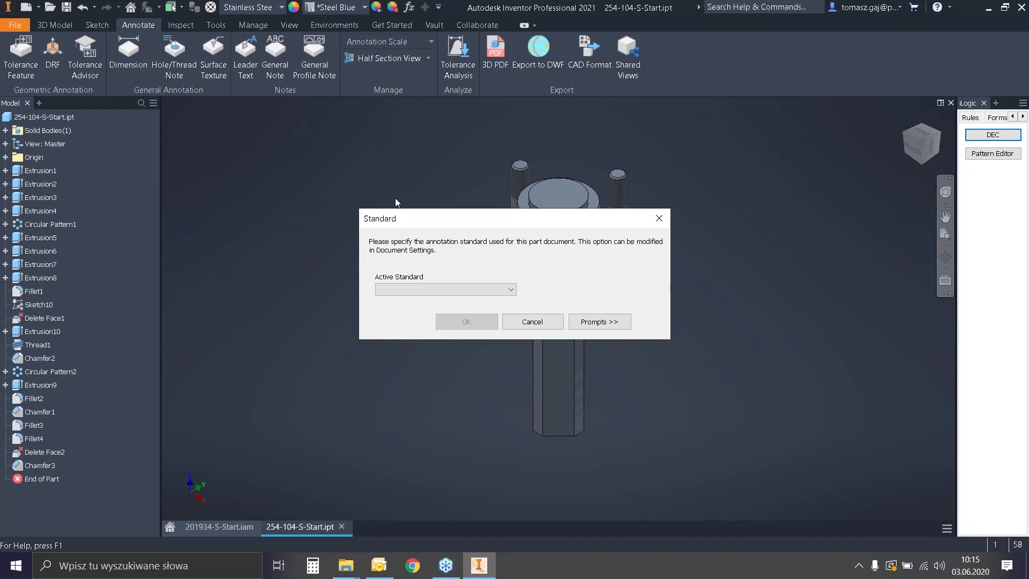
{"action": "left_click", "coordinate": [482, 292]}
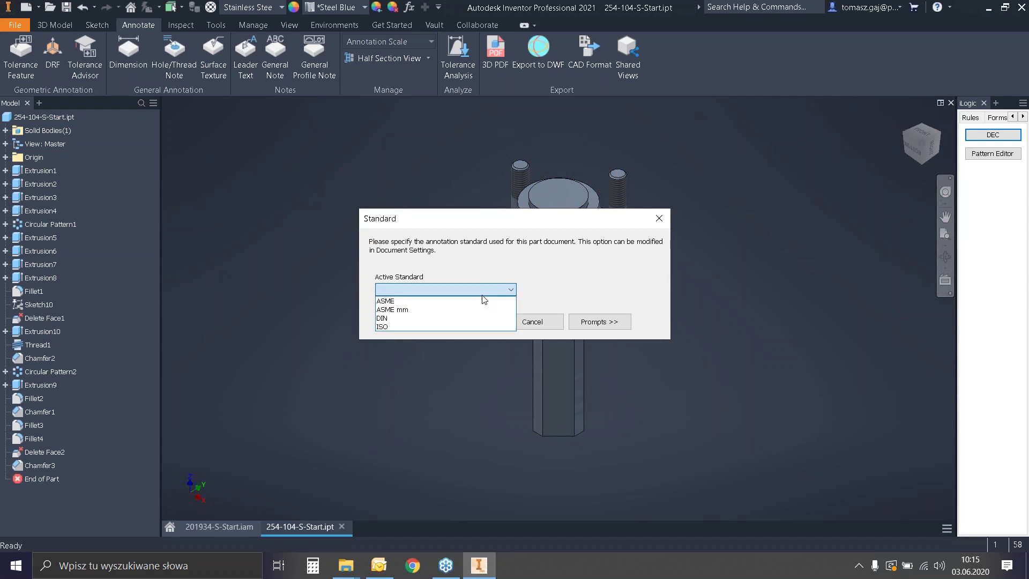
{"action": "left_click", "coordinate": [440, 327]}
{"action": "left_click", "coordinate": [459, 323]}
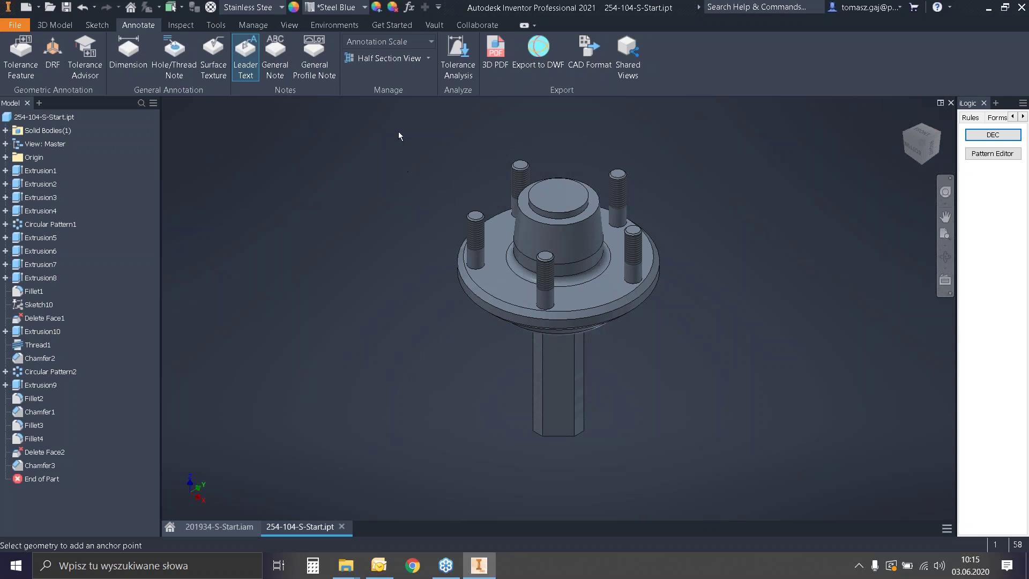
Attach the leader to the hub's round top face, place its text beside the part and look through the available model parameters.
{"action": "left_click", "coordinate": [575, 195]}
{"action": "double_click", "coordinate": [702, 150]}
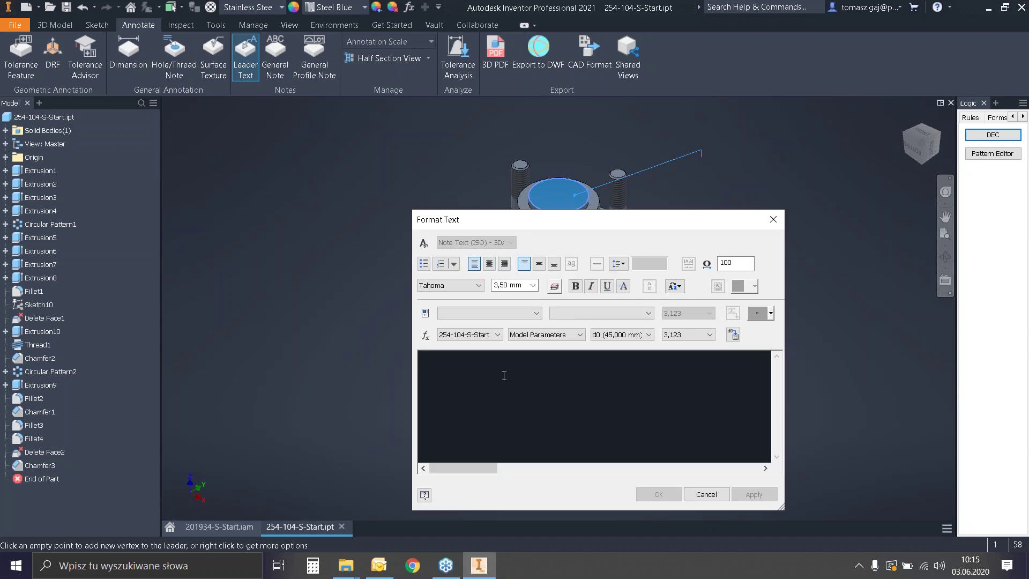
{"action": "left_click", "coordinate": [496, 335]}
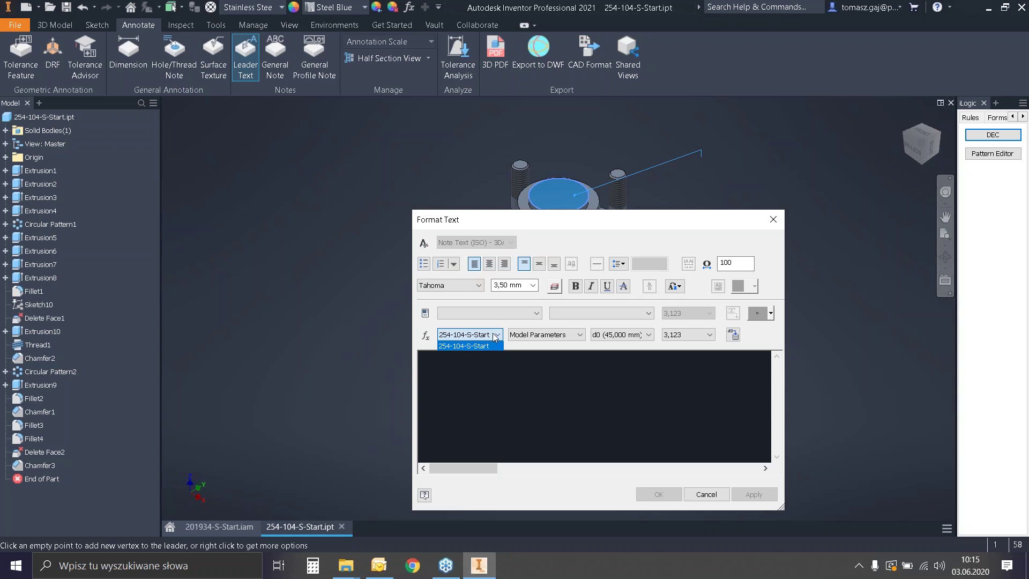
{"action": "left_click", "coordinate": [490, 346]}
{"action": "left_click", "coordinate": [536, 335]}
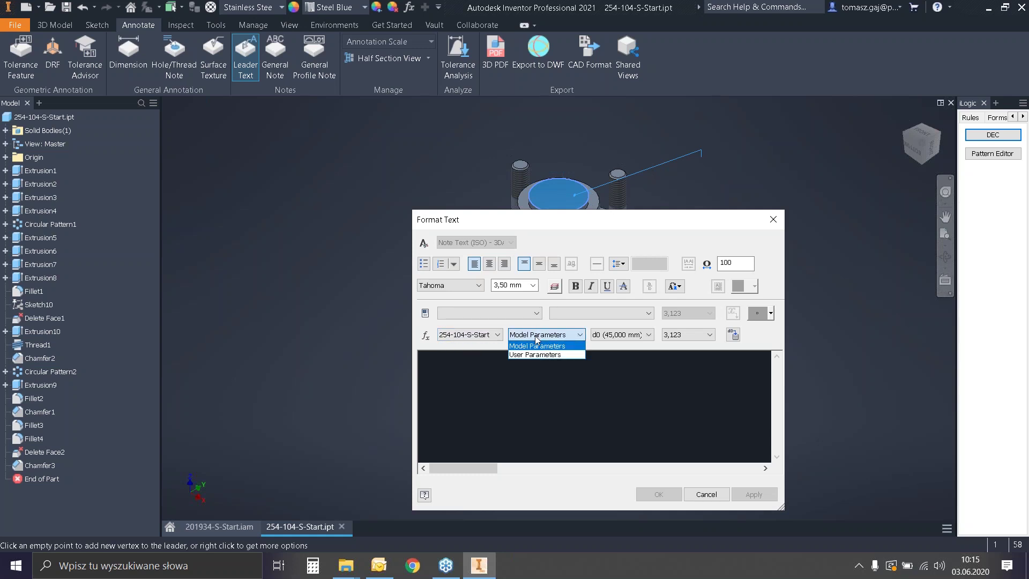
{"action": "left_click", "coordinate": [535, 344]}
{"action": "left_click", "coordinate": [617, 335]}
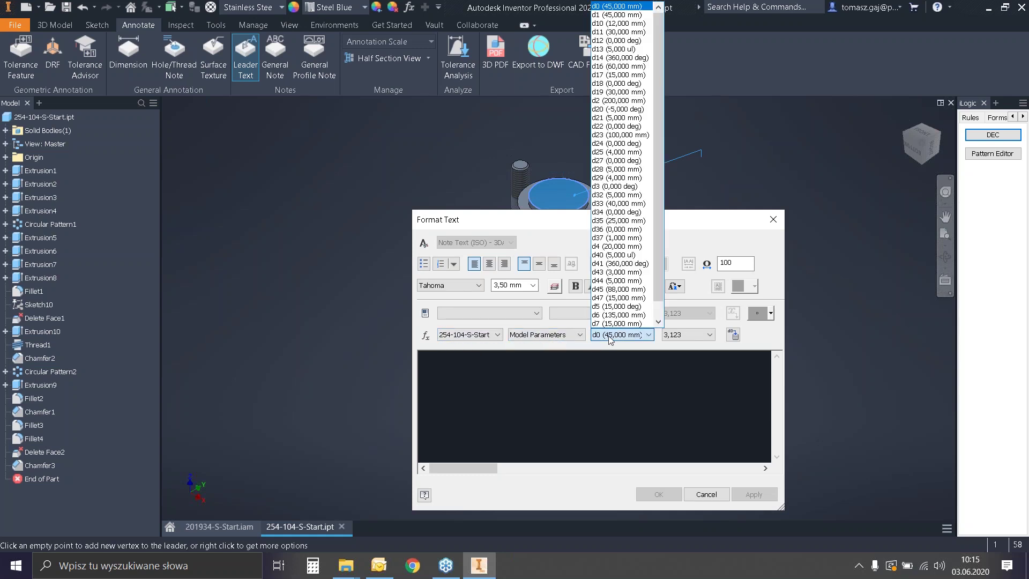
{"action": "left_click", "coordinate": [609, 333]}
Insert the AUTHOR model property into the leader text and finish the note.
{"action": "left_click", "coordinate": [536, 313]}
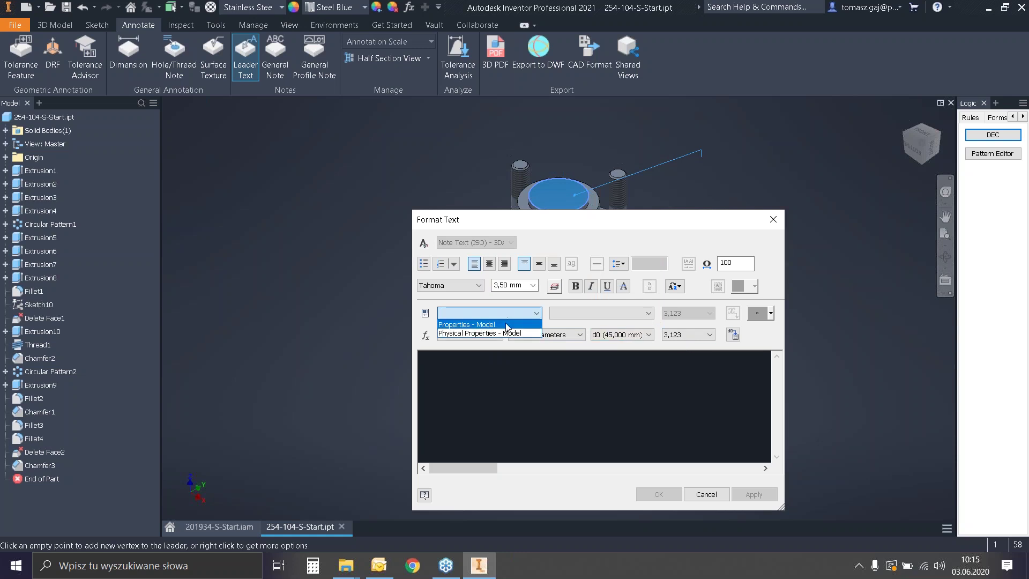
{"action": "left_click", "coordinate": [482, 324]}
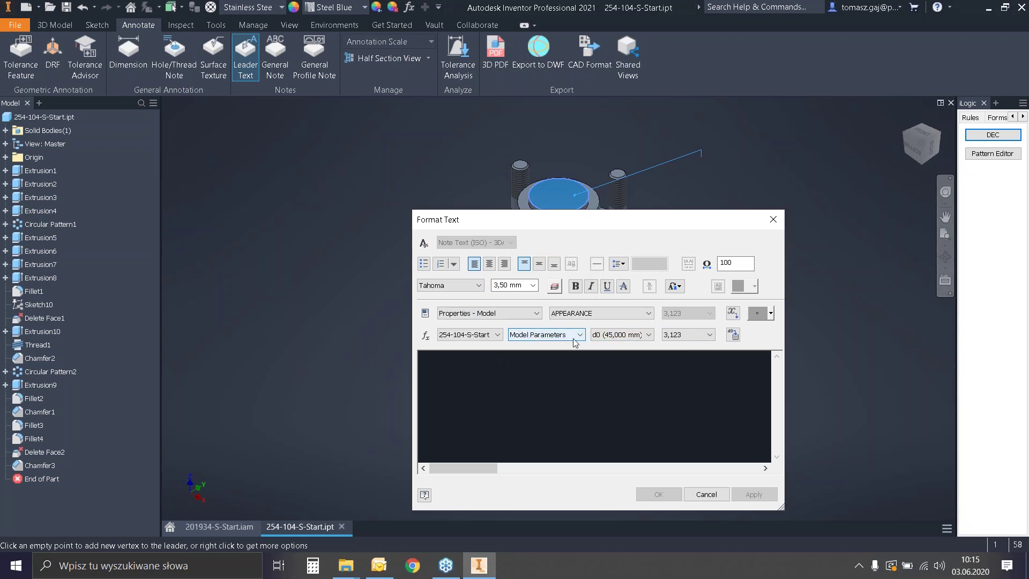
{"action": "left_click", "coordinate": [595, 313]}
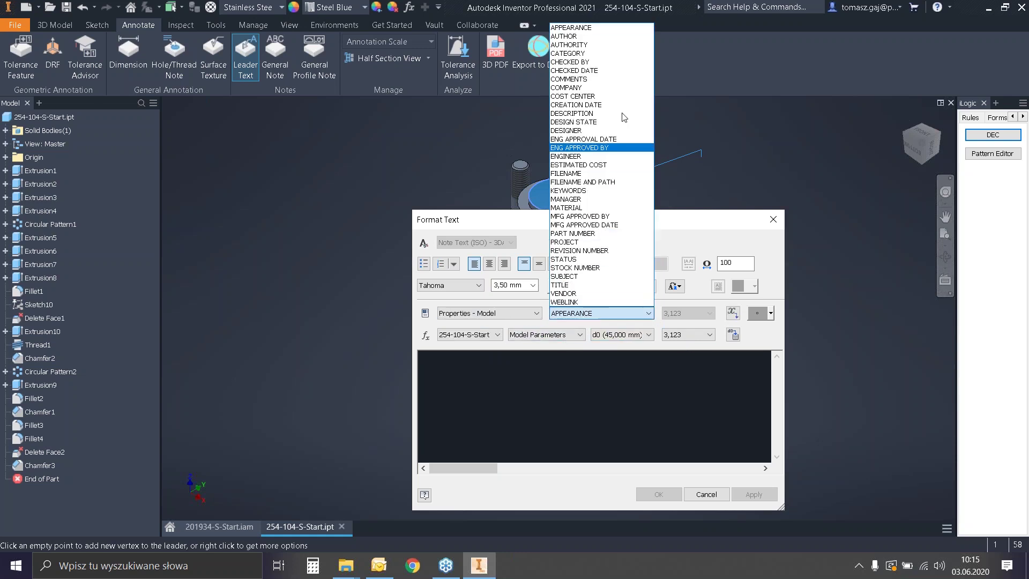
{"action": "left_click", "coordinate": [599, 37]}
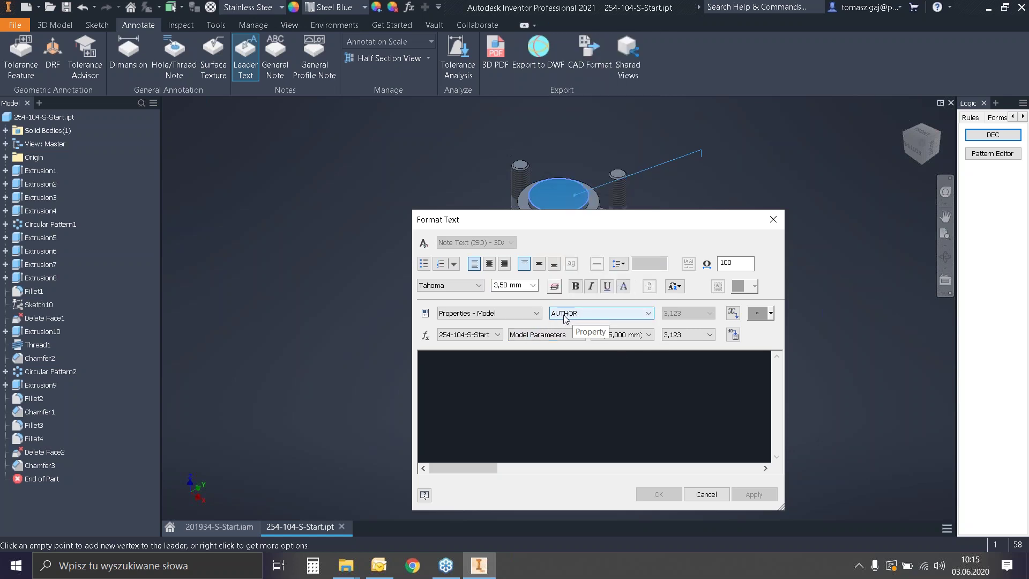
{"action": "left_click", "coordinate": [732, 313]}
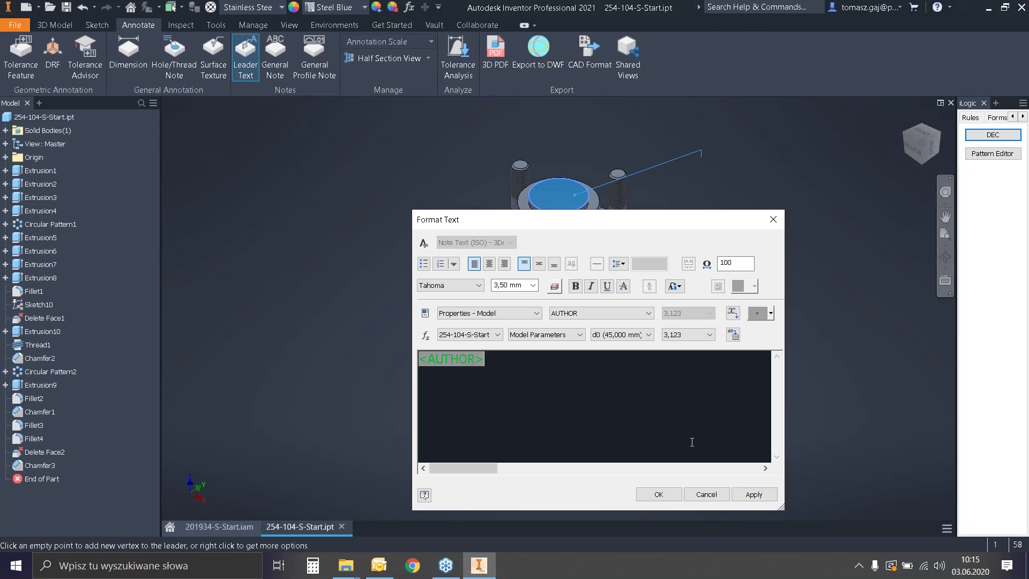
{"action": "left_click", "coordinate": [659, 494]}
{"action": "scroll", "coordinate": [702, 181], "scroll_direction": "up", "scroll_amount": 5}
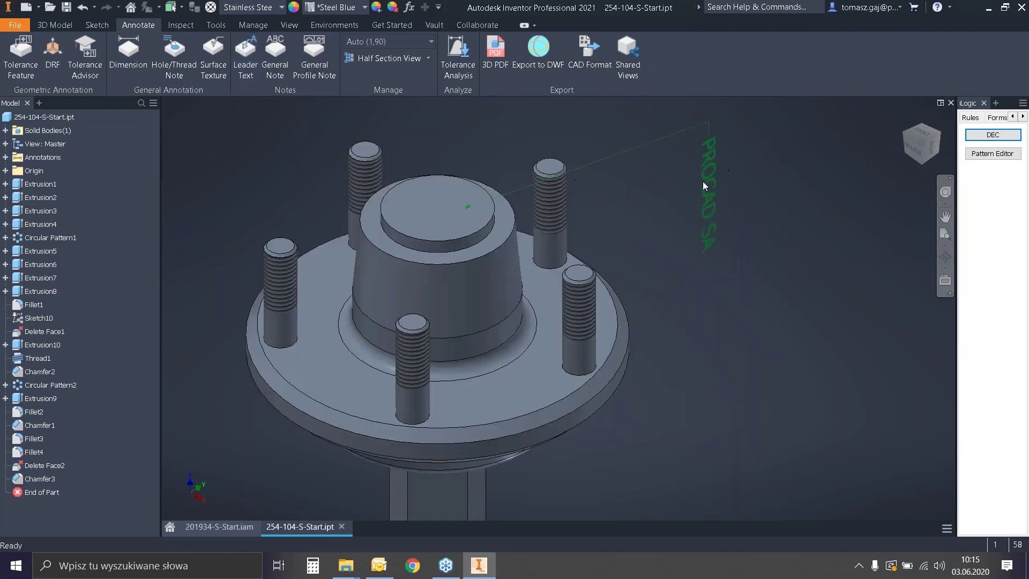
{"action": "scroll", "coordinate": [664, 252], "scroll_direction": "down", "scroll_amount": 3}
{"action": "mouse_move", "coordinate": [663, 254]}
{"action": "middle_mouse_down", "text": "shift"}
{"action": "mouse_move", "coordinate": [675, 247]}
{"action": "mouse_move", "coordinate": [645, 262]}
{"action": "middle_mouse_up", "text": "shift"}
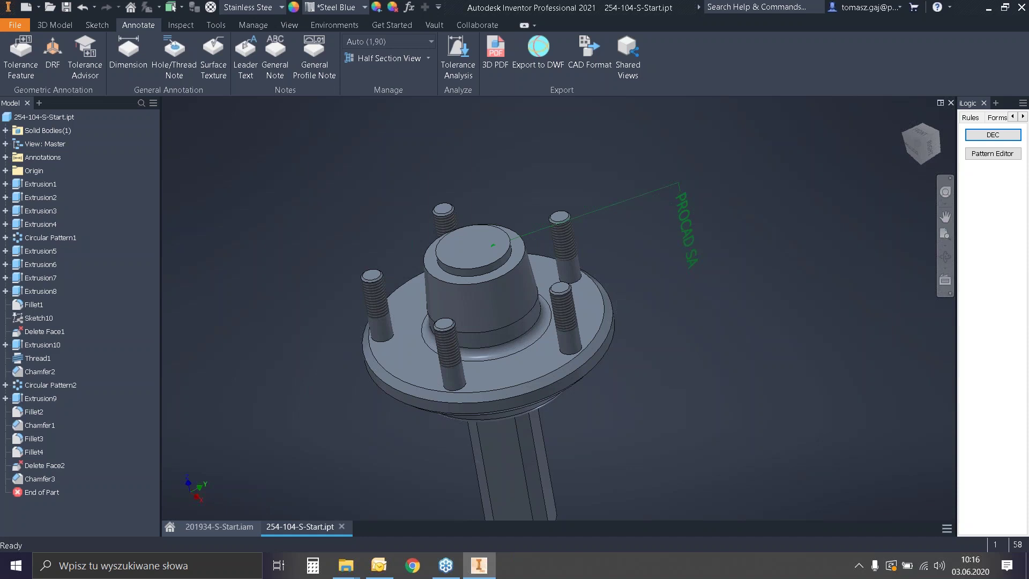
Reopen the hub's leader text for editing, examine the available model and physical properties, and close it without changes.
{"action": "double_click", "coordinate": [688, 207]}
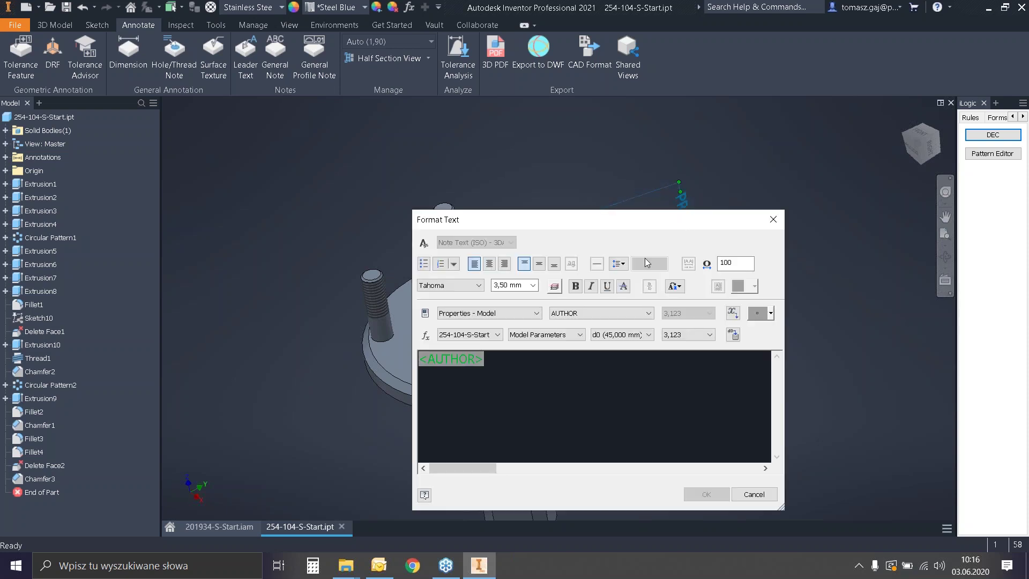
{"action": "left_click", "coordinate": [524, 312]}
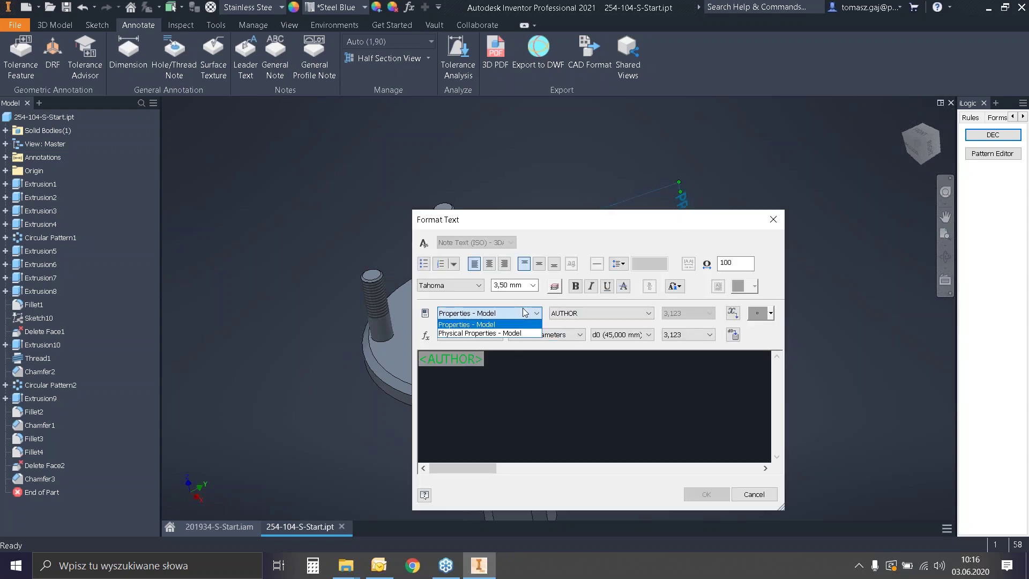
{"action": "left_click", "coordinate": [482, 325]}
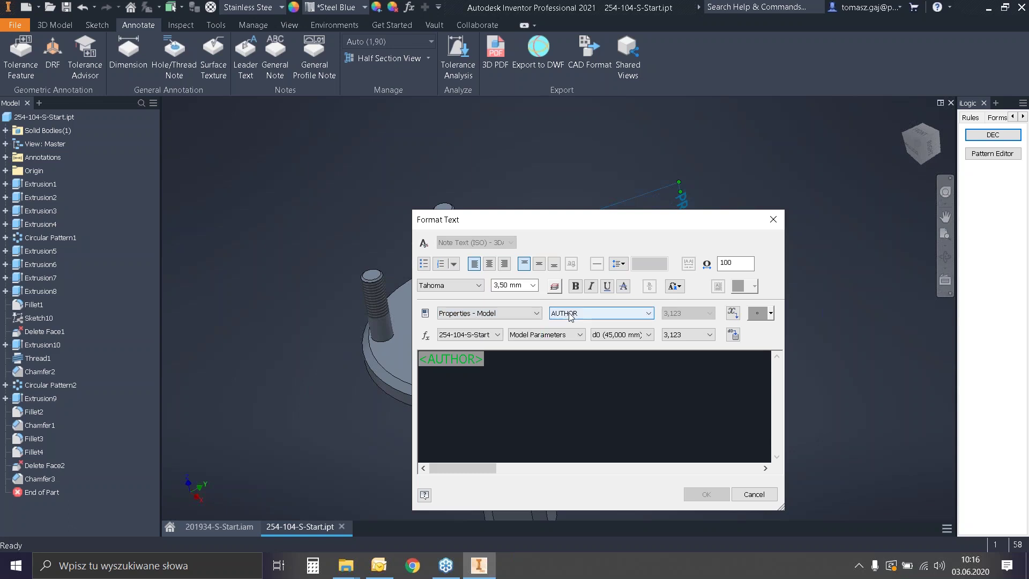
{"action": "left_click", "coordinate": [571, 315]}
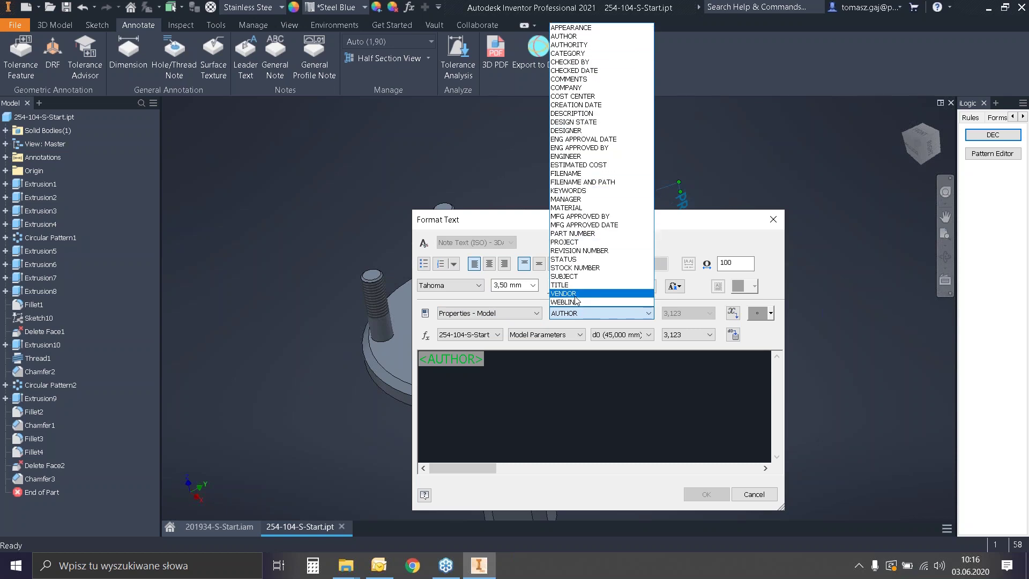
{"action": "left_click", "coordinate": [484, 317]}
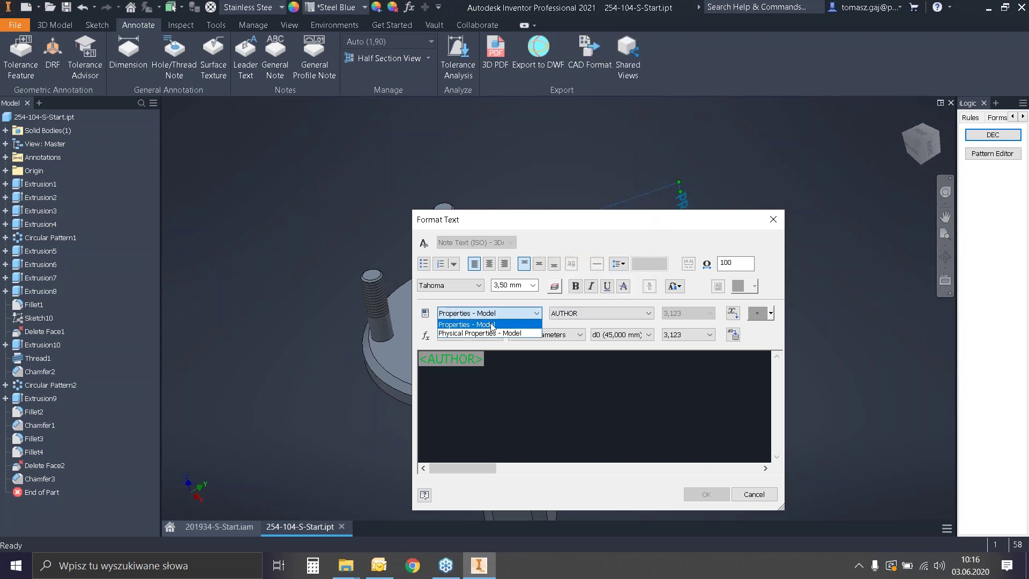
{"action": "left_click", "coordinate": [503, 333]}
{"action": "left_click", "coordinate": [577, 314]}
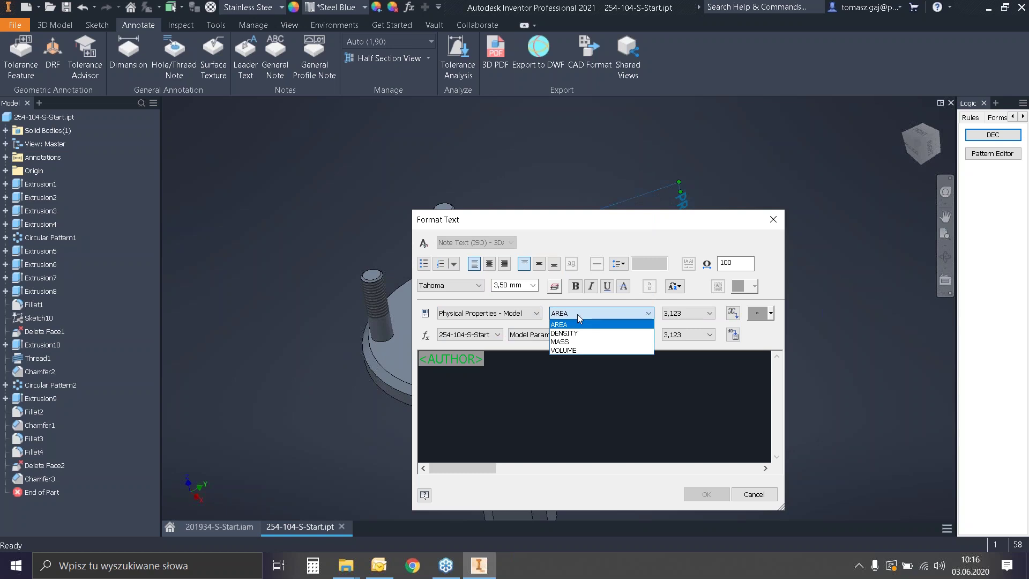
{"action": "left_click", "coordinate": [574, 314]}
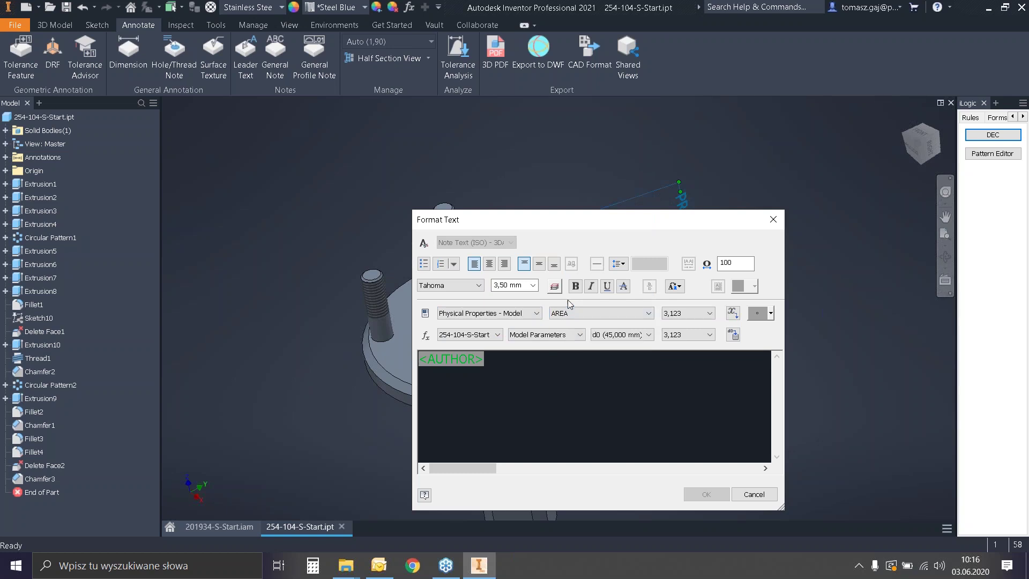
{"action": "left_click", "coordinate": [530, 314]}
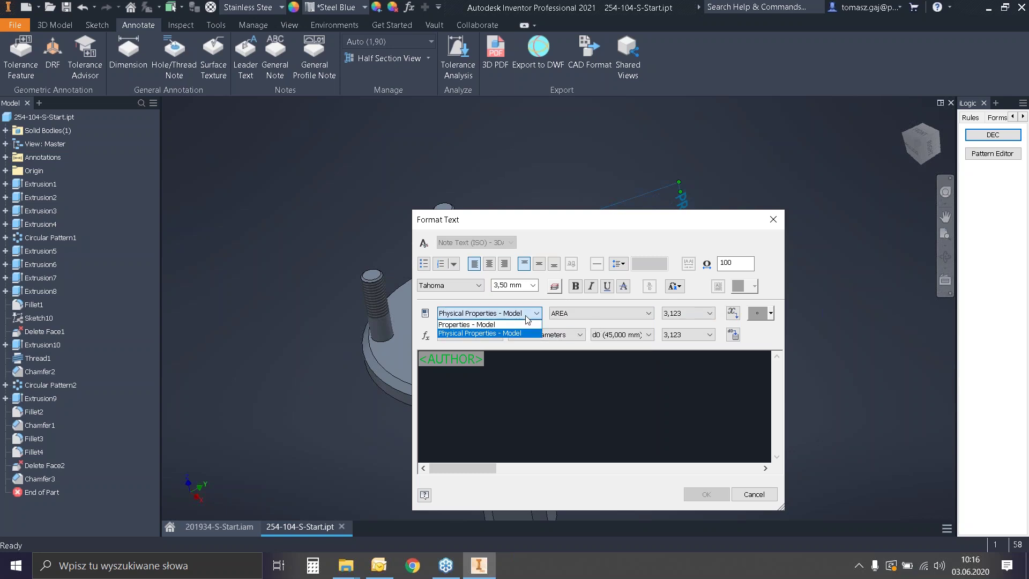
{"action": "left_click", "coordinate": [518, 325]}
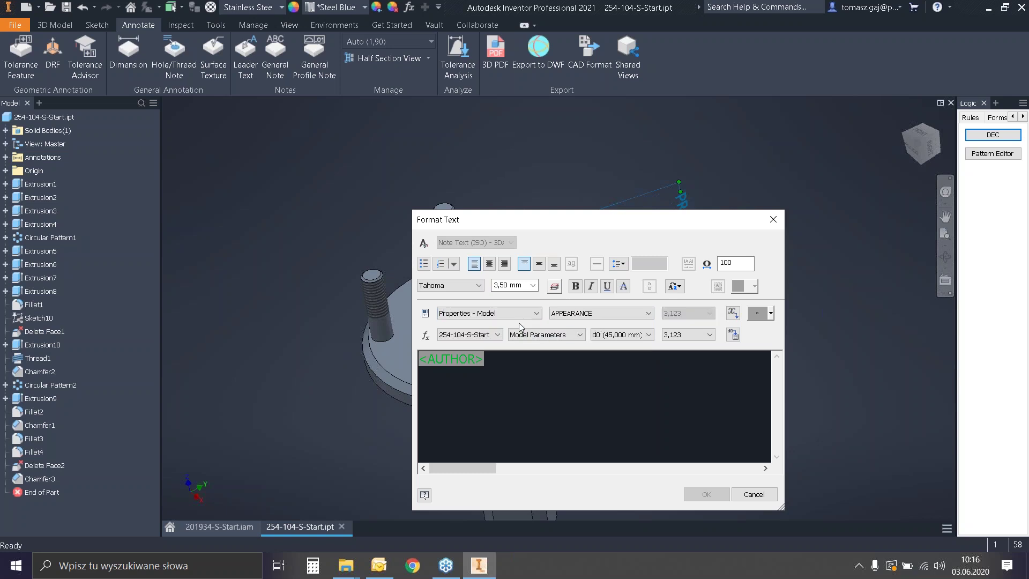
{"action": "left_click", "coordinate": [600, 313]}
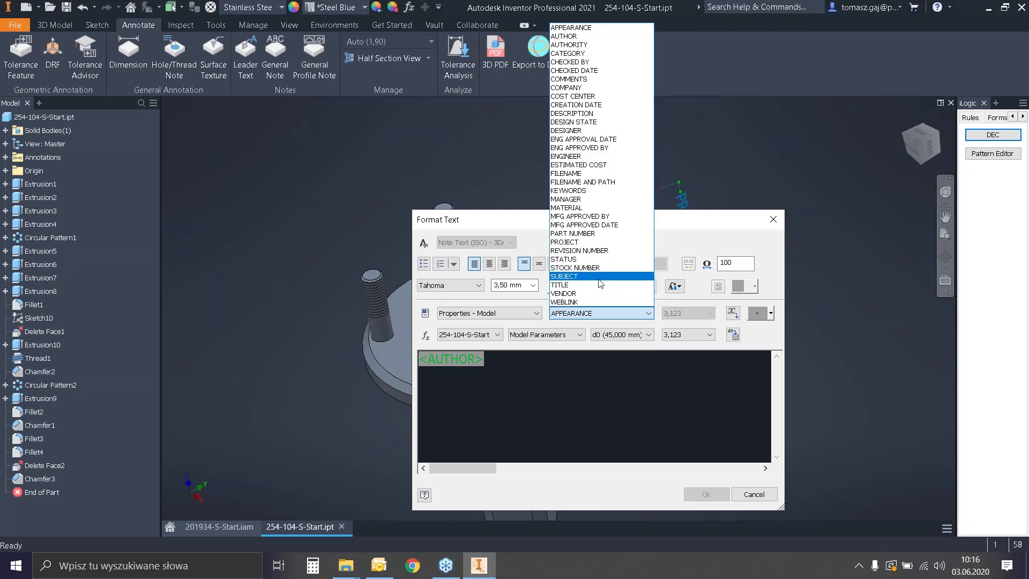
{"action": "left_click", "coordinate": [684, 223]}
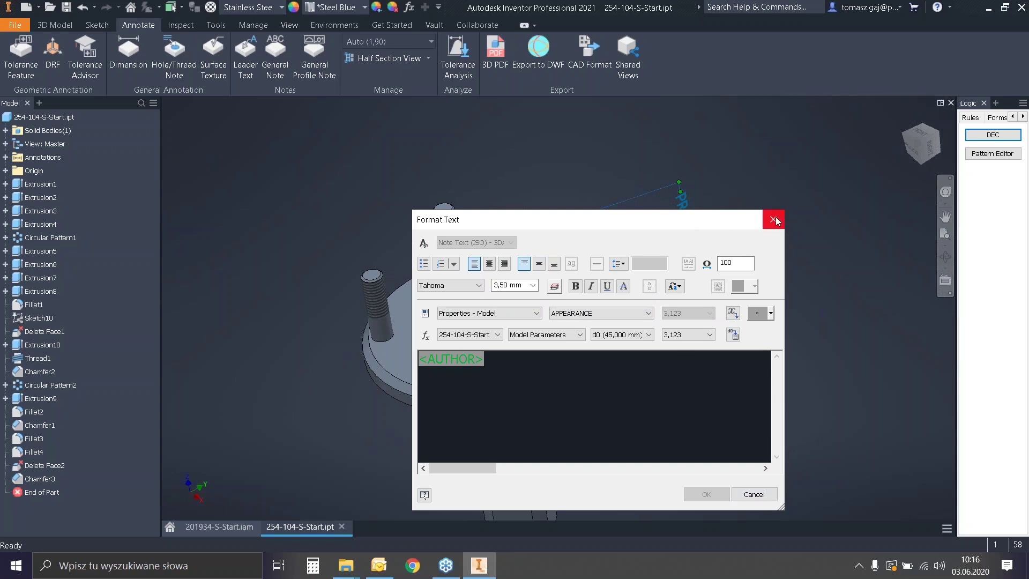
{"action": "left_click", "coordinate": [754, 494]}
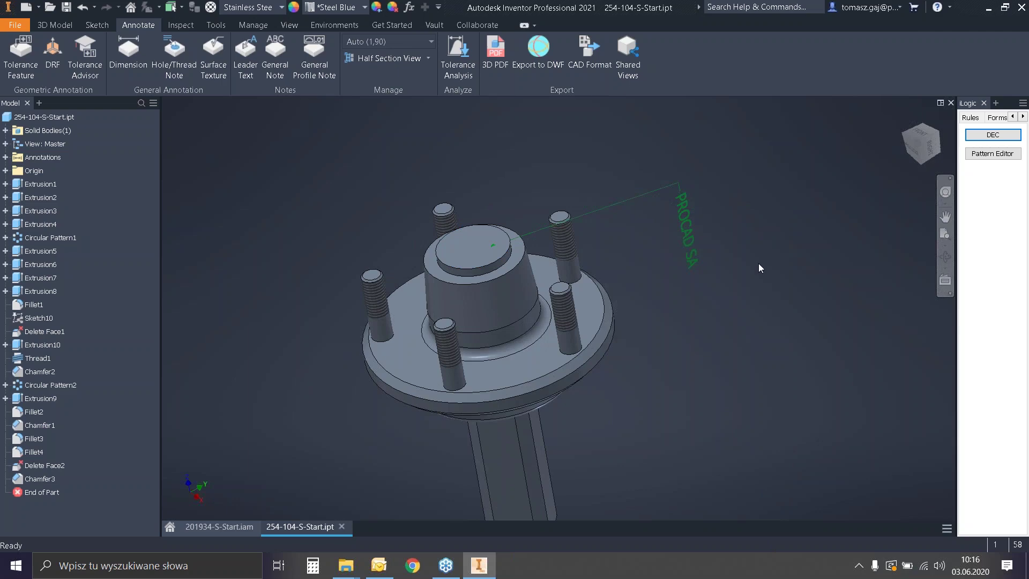
{"action": "scroll", "coordinate": [551, 183], "scroll_direction": "up", "scroll_amount": 3}
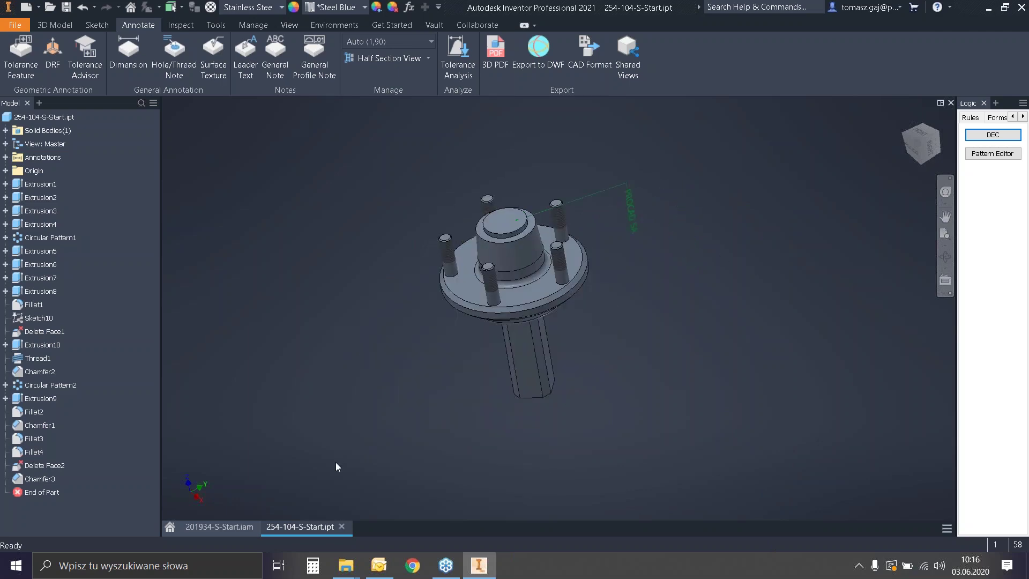
Switch to the 201934-S-Start assembly, start a Bolted Connection and pick the mounting plate's top face as the start plane.
{"action": "left_click", "coordinate": [233, 529]}
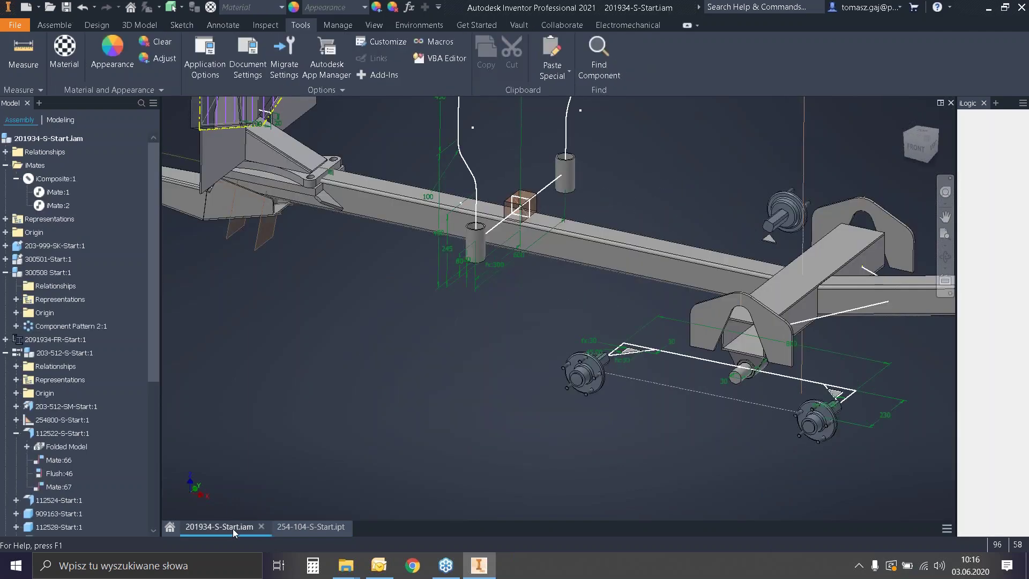
{"action": "scroll", "coordinate": [301, 157], "scroll_direction": "down", "scroll_amount": 4}
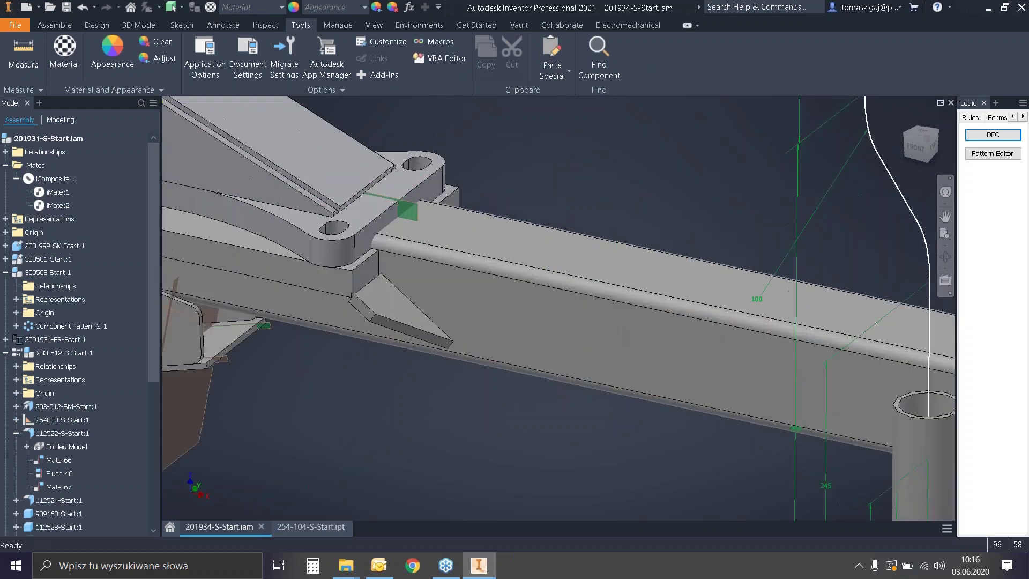
{"action": "left_click", "coordinate": [58, 25]}
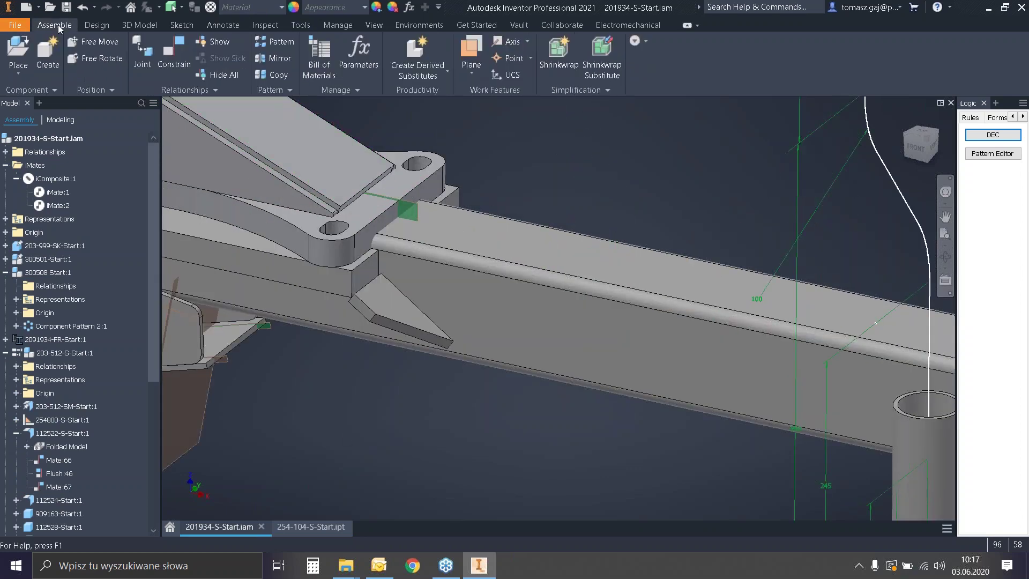
{"action": "left_click", "coordinate": [95, 25]}
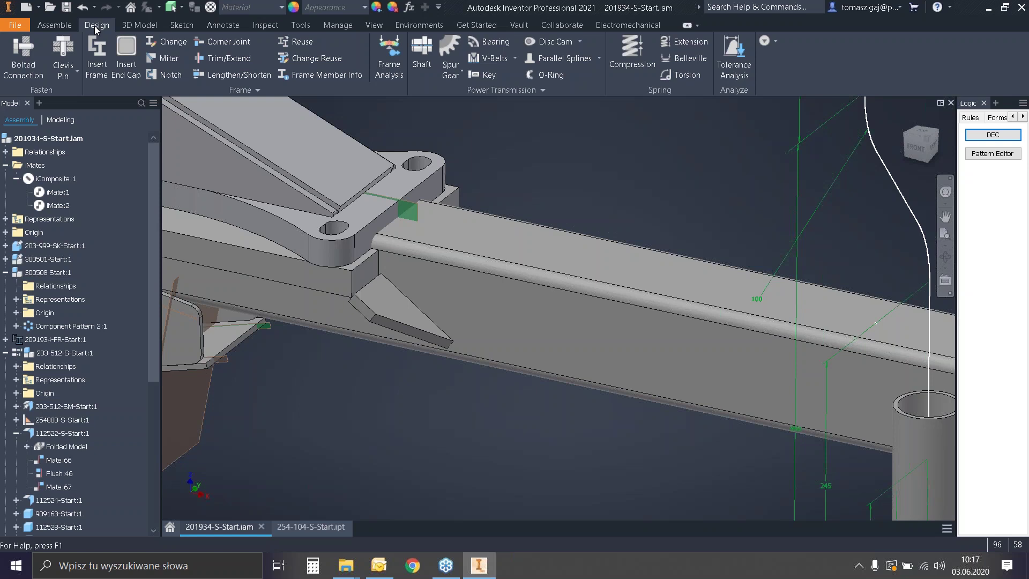
{"action": "left_click", "coordinate": [30, 50]}
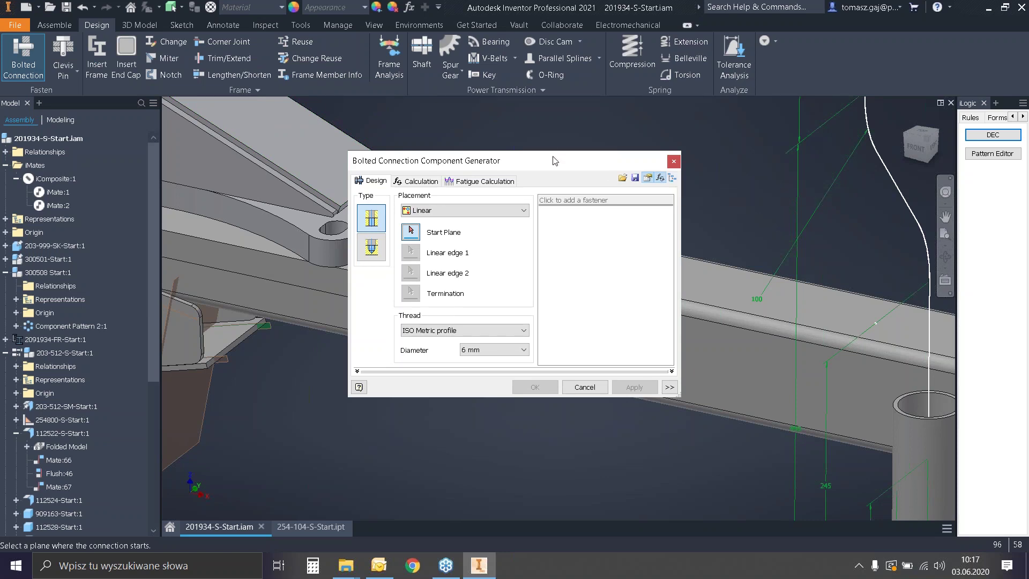
{"action": "left_click_drag", "start_coordinate": [553, 157], "coordinate": [664, 115]}
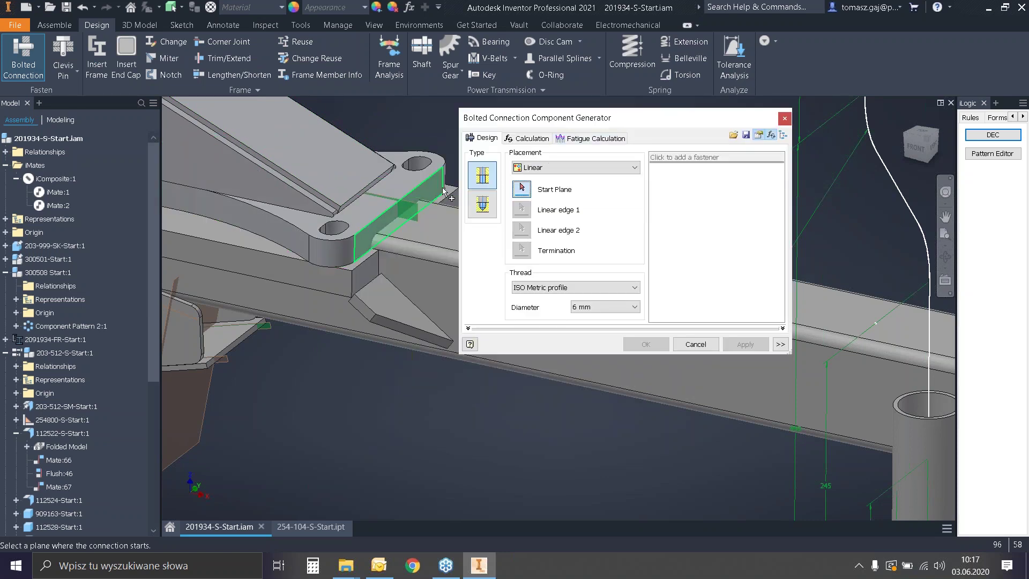
{"action": "left_click", "coordinate": [349, 218]}
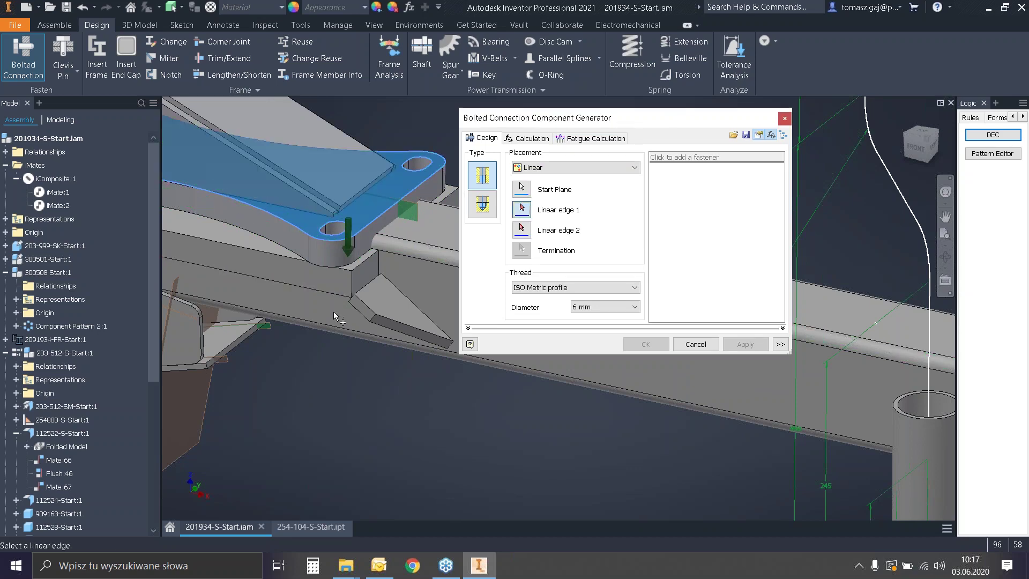
Set the placement to By hole, pick the existing hole near the plate's front corner and a termination face, and follow the hole pattern.
{"action": "scroll", "coordinate": [344, 300], "scroll_direction": "up", "scroll_amount": 5}
{"action": "scroll", "coordinate": [375, 284], "scroll_direction": "down", "scroll_amount": 5}
{"action": "scroll", "coordinate": [380, 455], "scroll_direction": "up", "scroll_amount": 6}
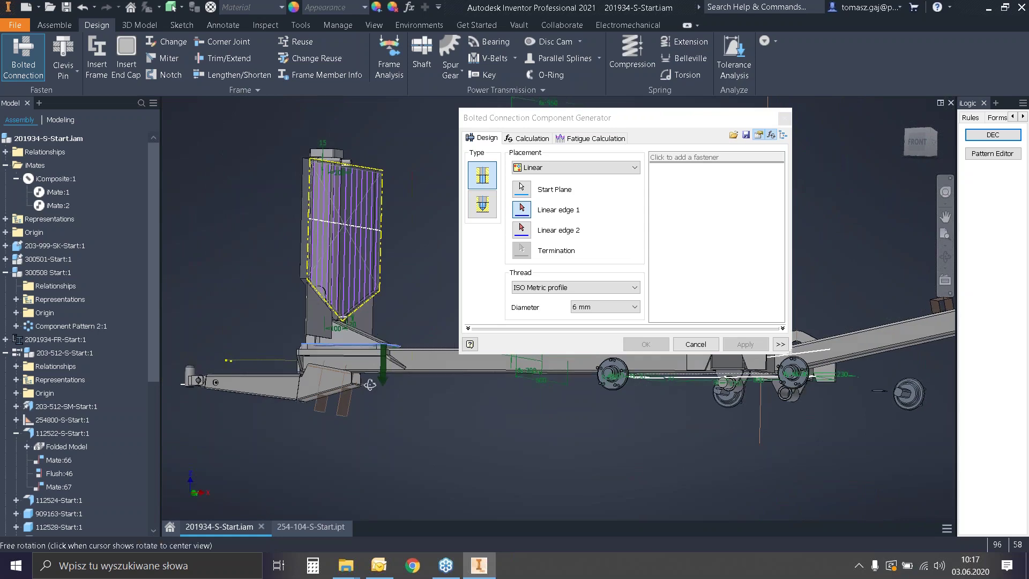
{"action": "middle_click_drag", "start_coordinate": [380, 455], "coordinate": [483, 267], "text": "shift"}
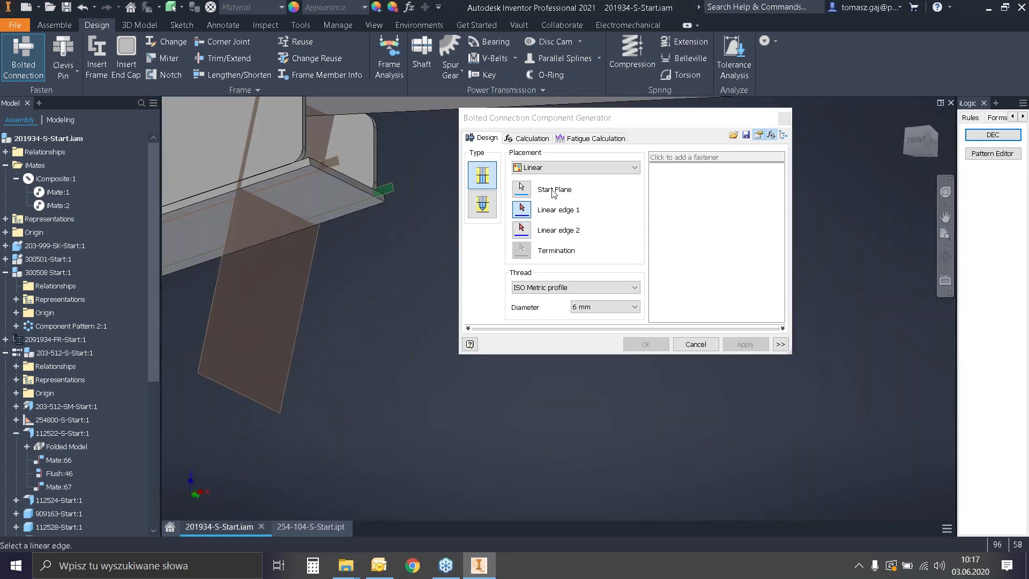
{"action": "left_click", "coordinate": [555, 166]}
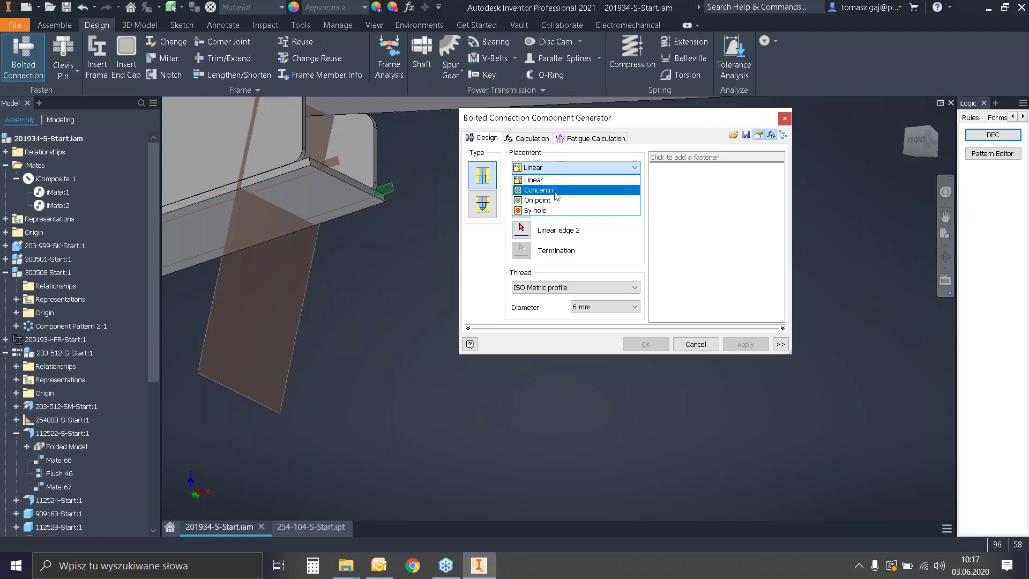
{"action": "left_click", "coordinate": [551, 210]}
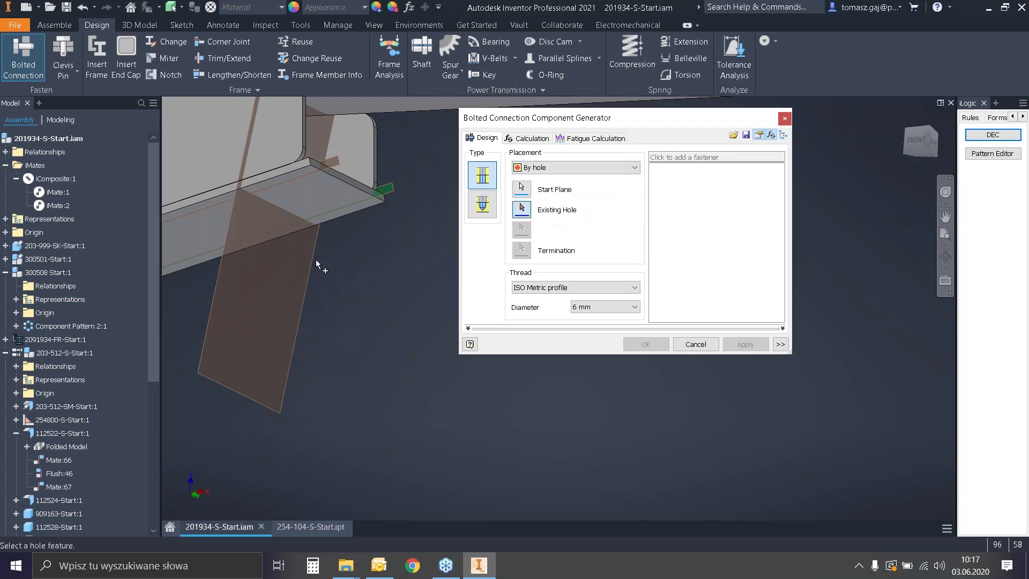
{"action": "mouse_move", "coordinate": [321, 268]}
{"action": "middle_mouse_down", "text": "shift"}
{"action": "mouse_move", "coordinate": [323, 293]}
{"action": "mouse_move", "coordinate": [326, 275]}
{"action": "middle_mouse_up", "text": "shift"}
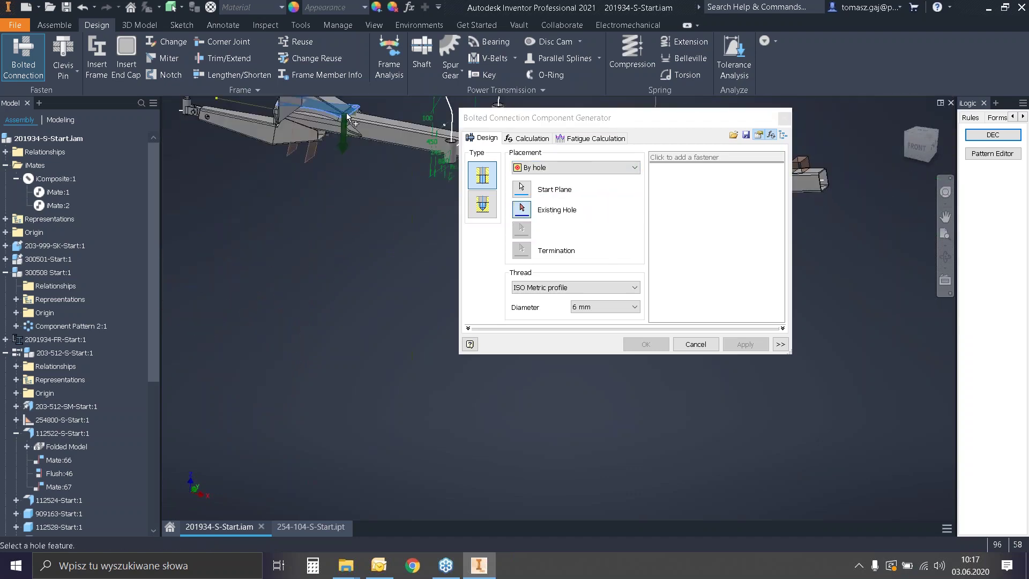
{"action": "scroll", "coordinate": [346, 110], "scroll_direction": "up", "scroll_amount": 5}
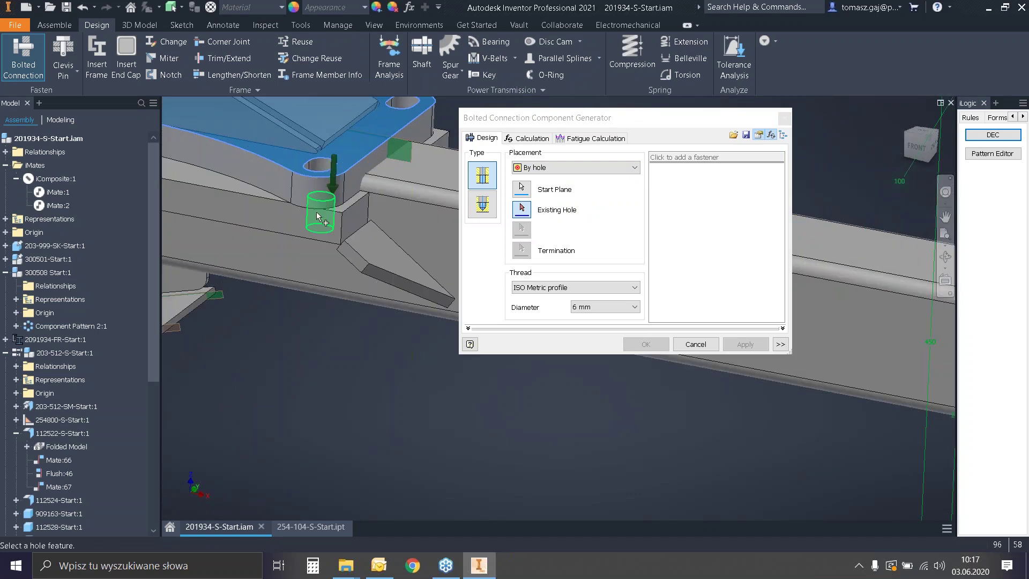
{"action": "left_click", "coordinate": [319, 185]}
{"action": "left_click", "coordinate": [337, 245]}
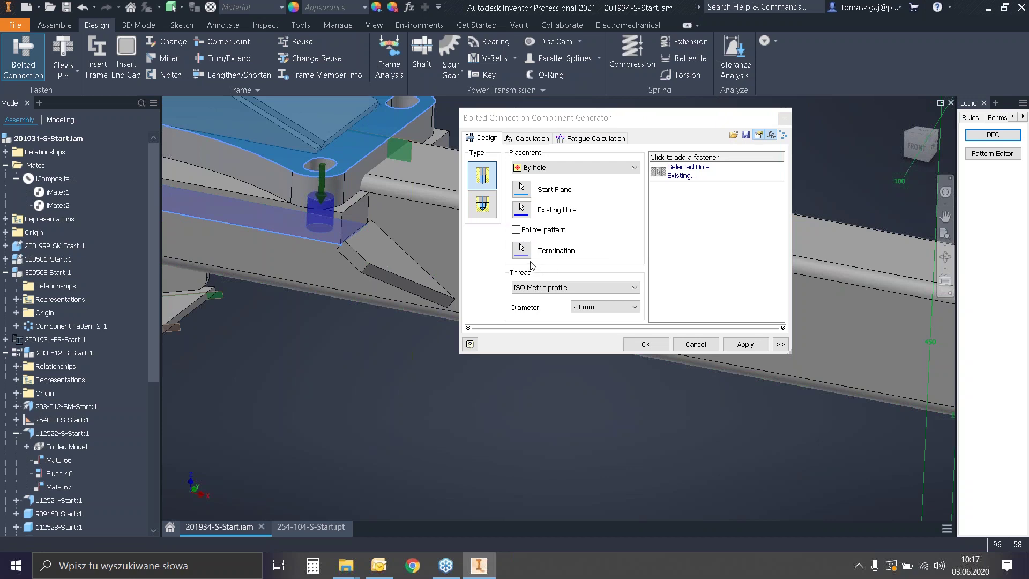
{"action": "left_click", "coordinate": [515, 229]}
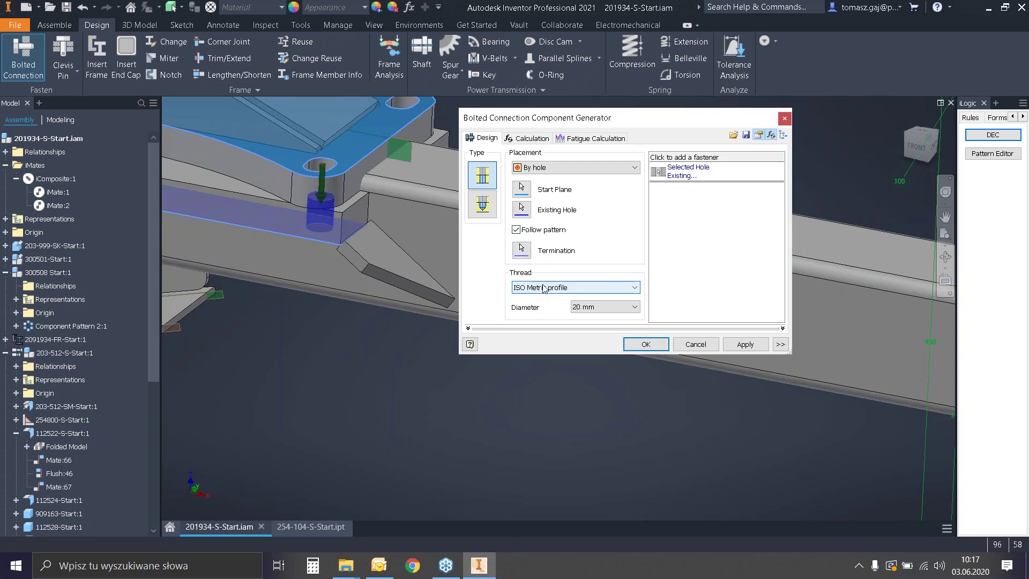
{"action": "left_click", "coordinate": [521, 250]}
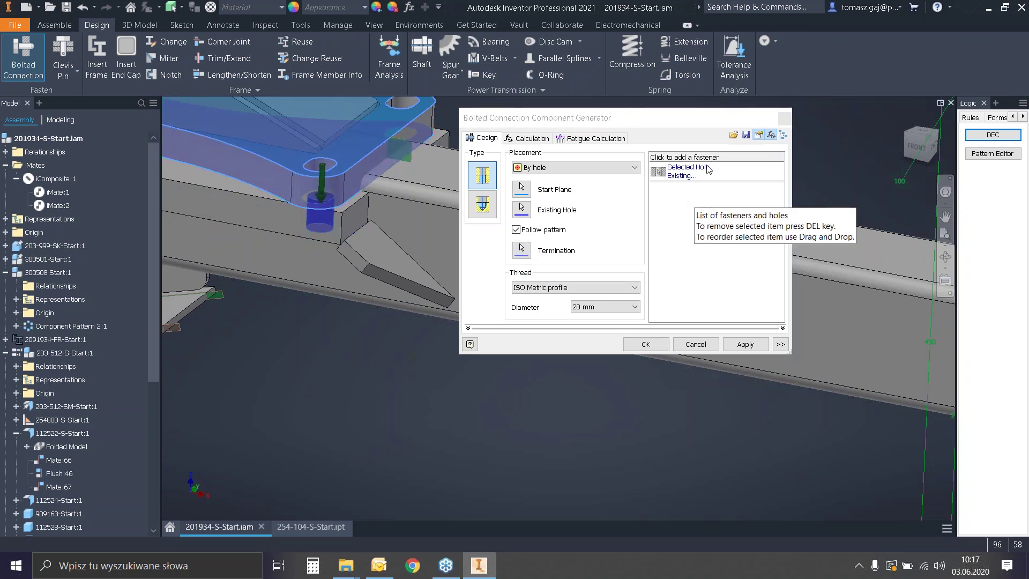
Add an ISO 4762 socket head cap screw and an ISO 7090 washer above the selected hole in the bolted connection.
{"action": "left_click", "coordinate": [686, 159]}
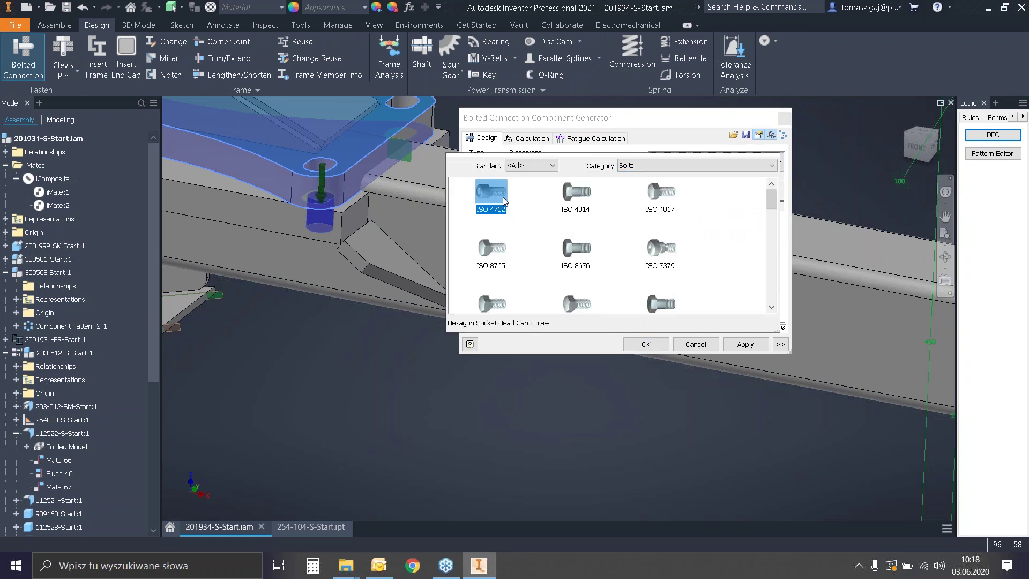
{"action": "left_click", "coordinate": [503, 195]}
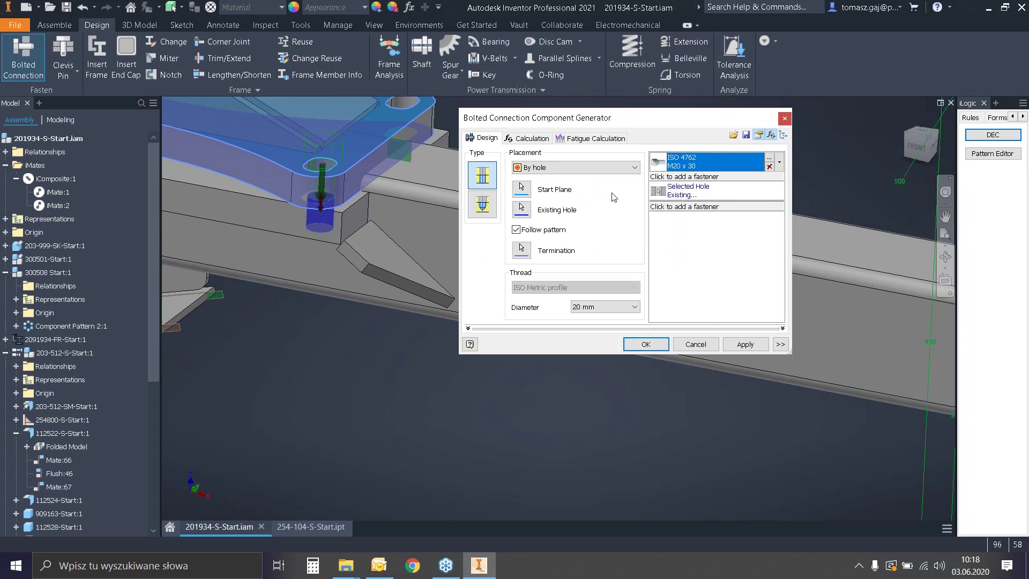
{"action": "left_click", "coordinate": [695, 177]}
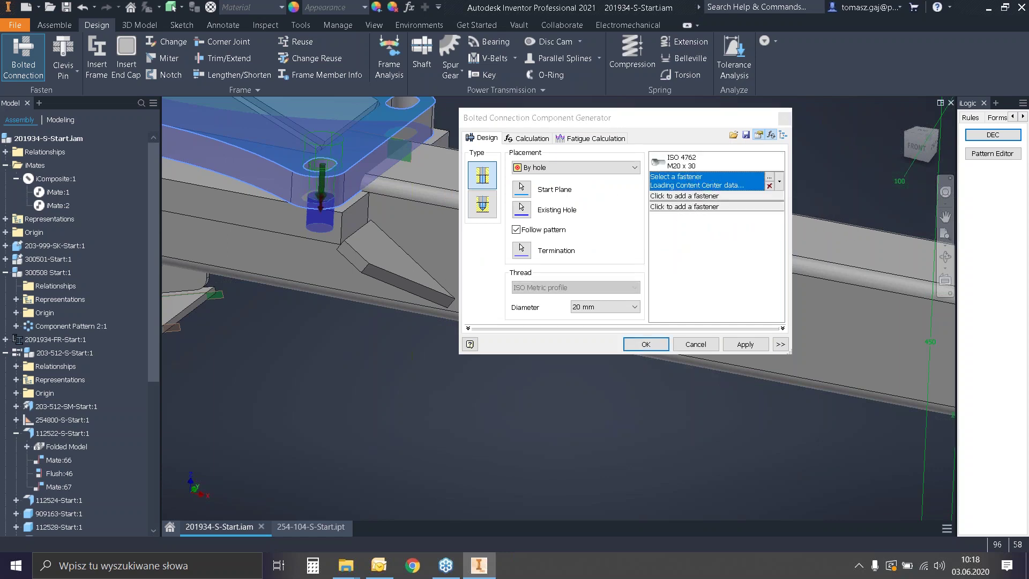
{"action": "left_click", "coordinate": [575, 217]}
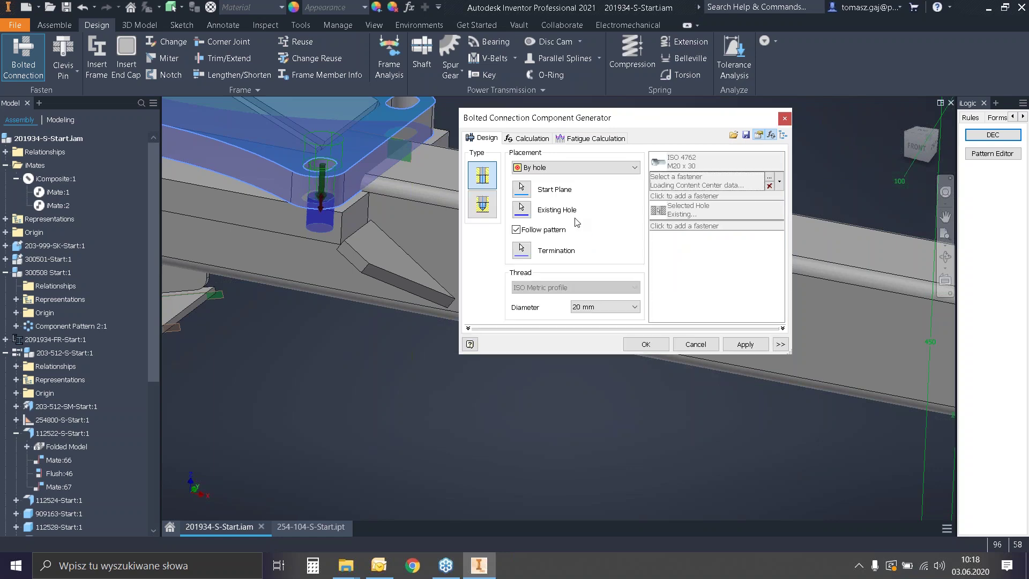
Add an ISO 7090 washer and an ISO 4161 nut below the hole and create the bolted connection.
{"action": "left_click", "coordinate": [677, 226]}
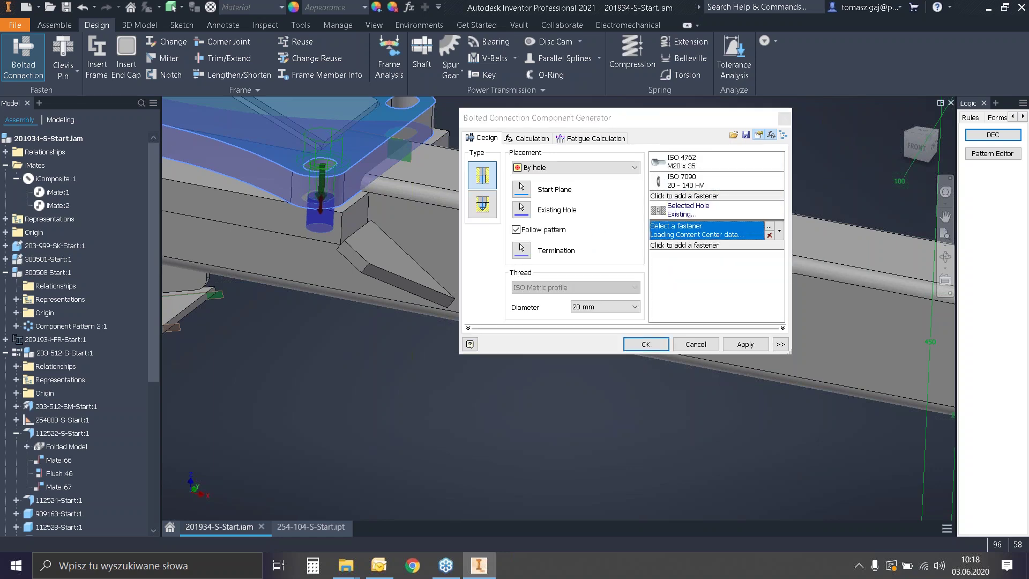
{"action": "left_click", "coordinate": [576, 262]}
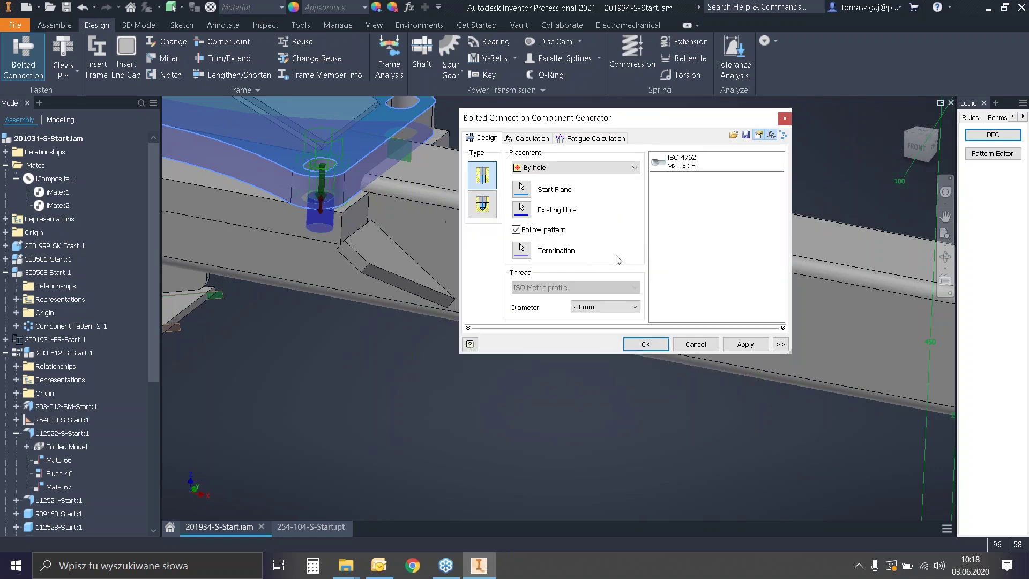
{"action": "left_click", "coordinate": [673, 247]}
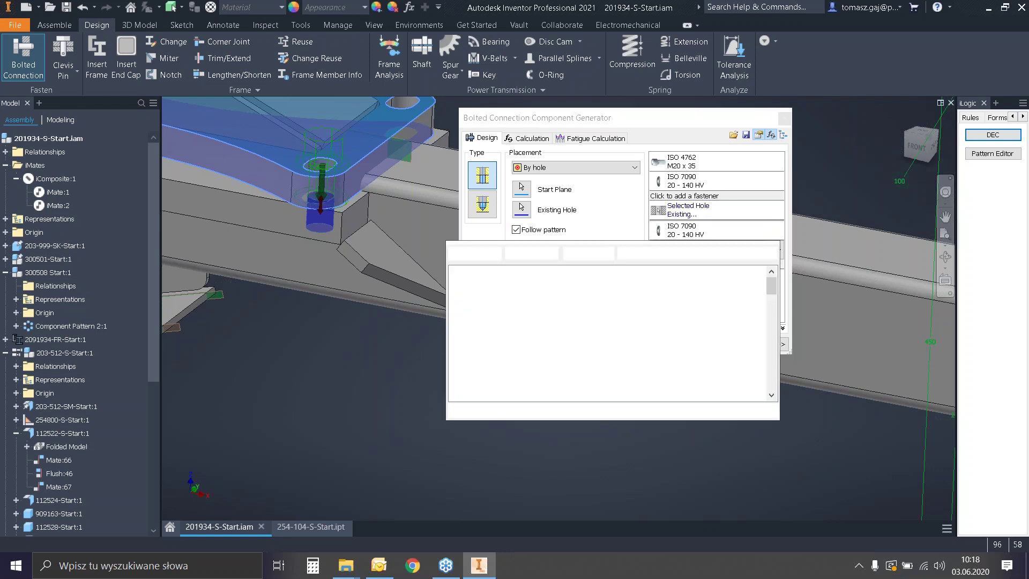
{"action": "left_click", "coordinate": [491, 280]}
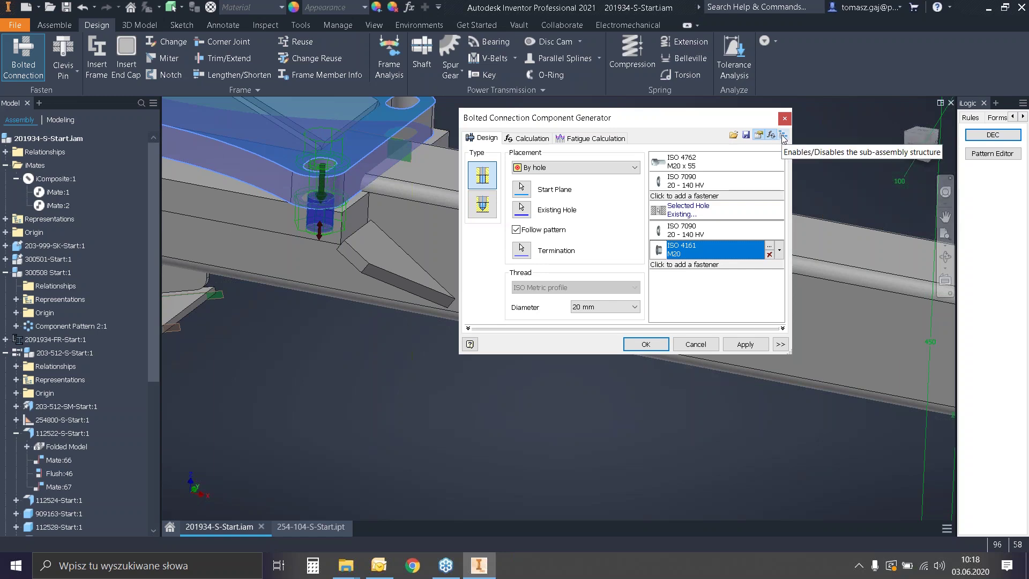
{"action": "left_click", "coordinate": [655, 348]}
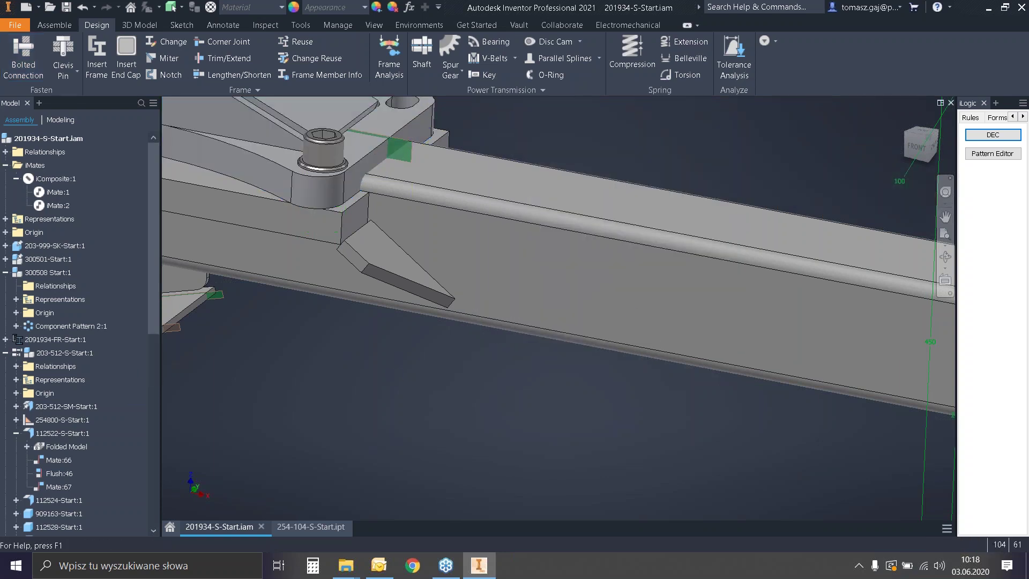
Select all the newly placed bolts, washers and nuts in the model tree to examine them, and clear the selection.
{"action": "left_click_drag", "start_coordinate": [153, 324], "coordinate": [134, 546]}
{"action": "left_click", "coordinate": [40, 434]}
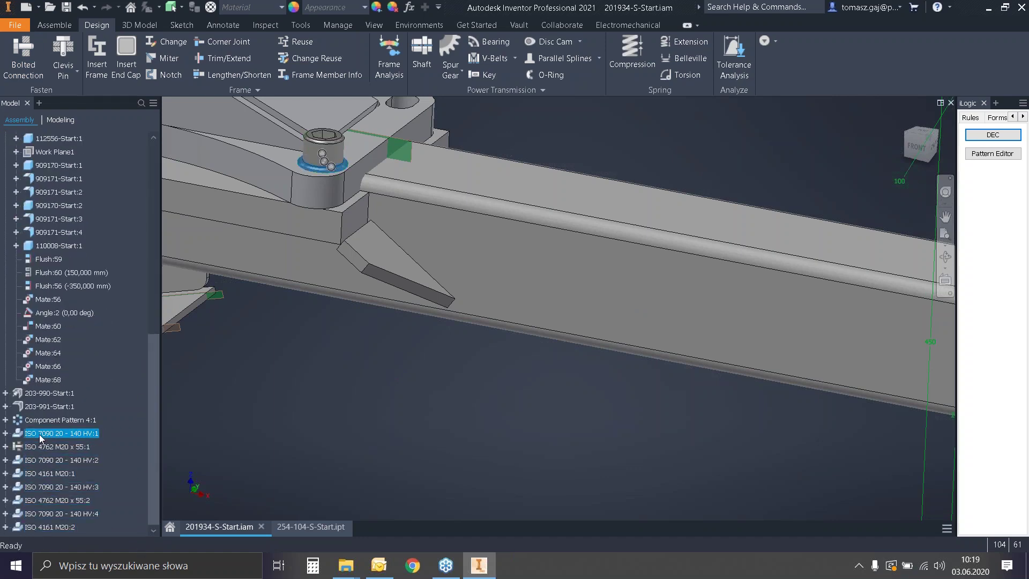
{"action": "left_click", "coordinate": [43, 526], "text": "shift"}
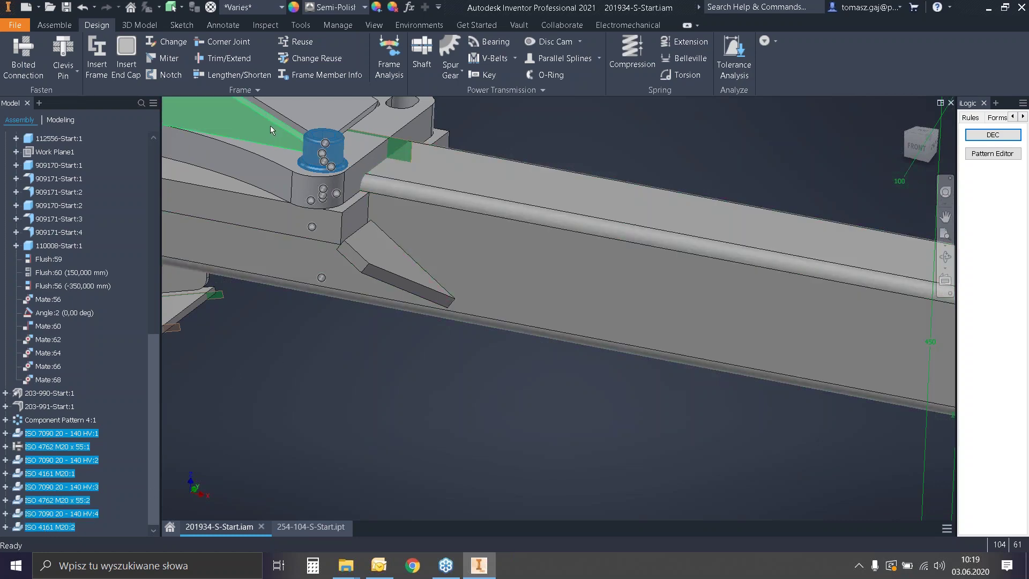
{"action": "scroll", "coordinate": [270, 125], "scroll_direction": "up", "scroll_amount": 4}
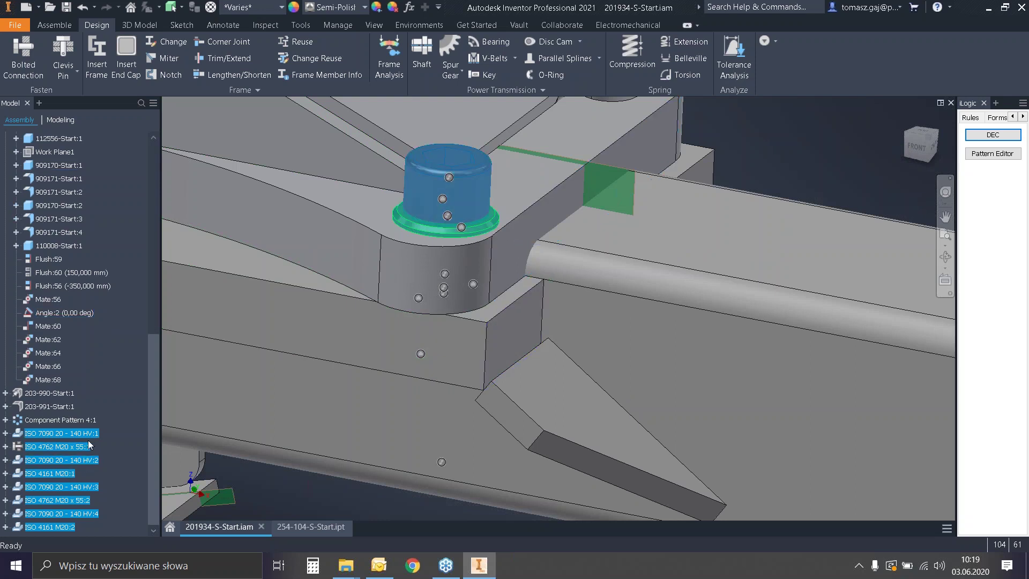
{"action": "left_click", "coordinate": [119, 442]}
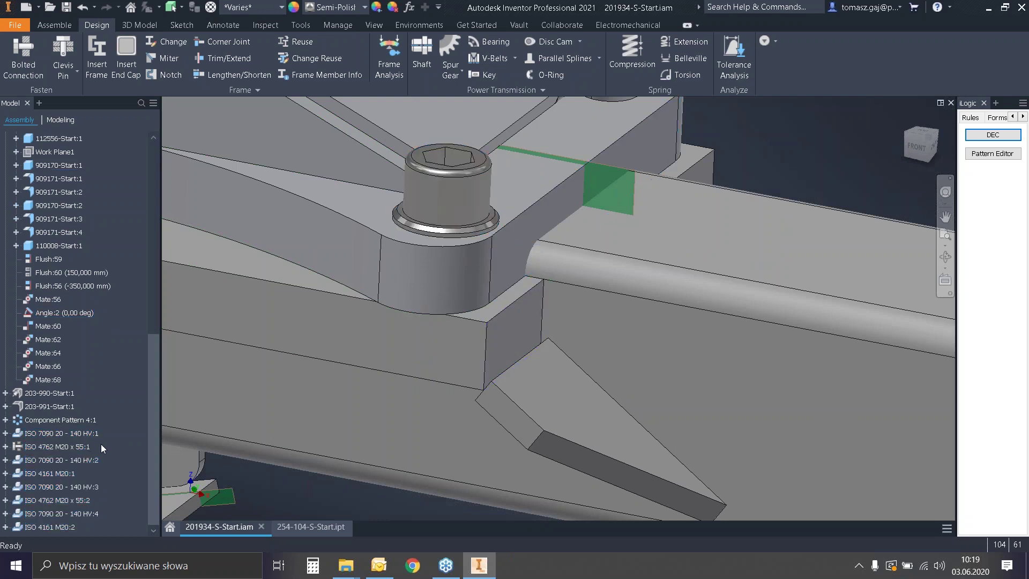
Reopen the first ISO 4762 M20 x 55 bolt's connection with Edit using Design Accelerator, review its settings, and close it without changes.
{"action": "left_click", "coordinate": [88, 445]}
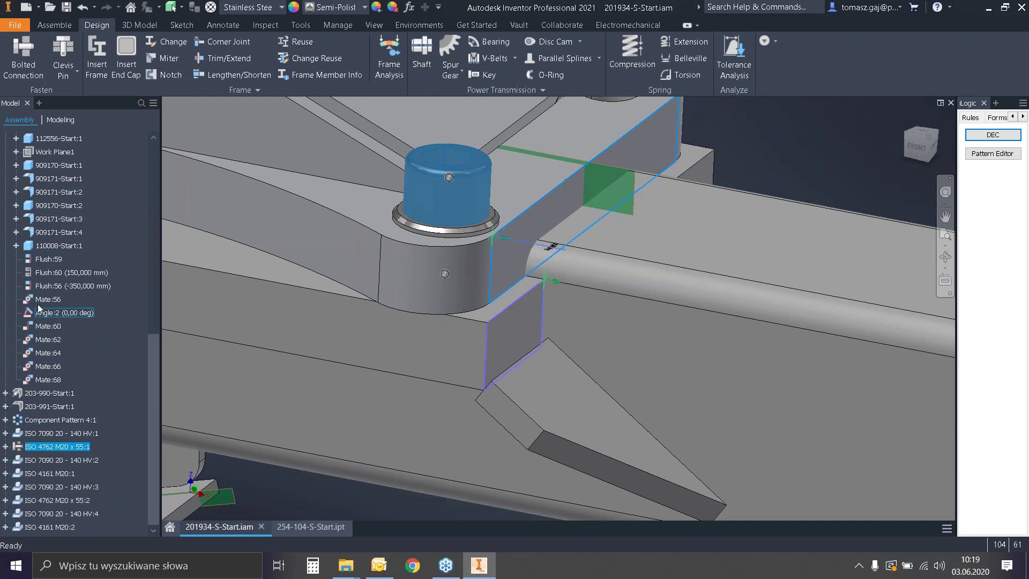
{"action": "right_click", "coordinate": [17, 451]}
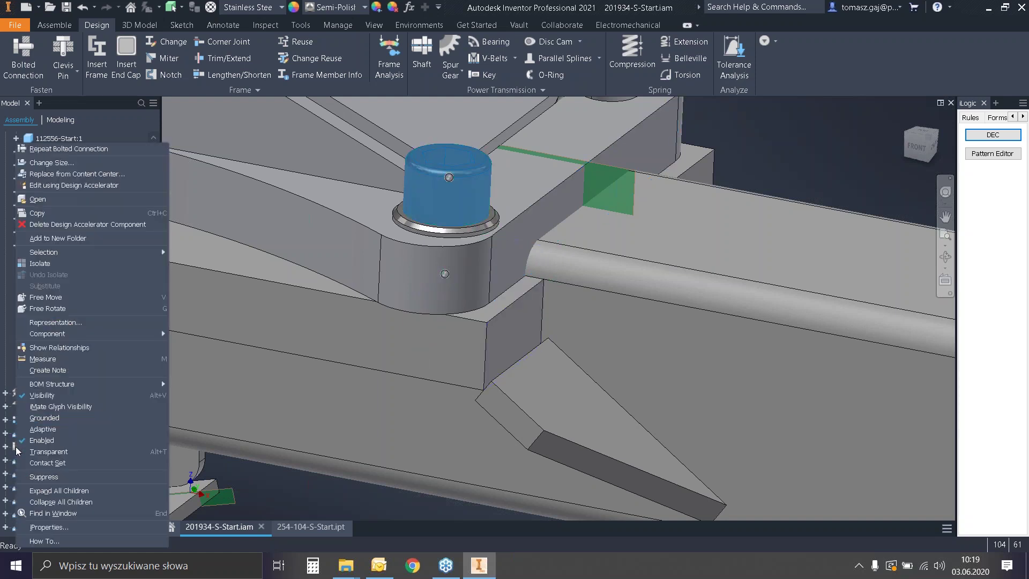
{"action": "left_click", "coordinate": [103, 186]}
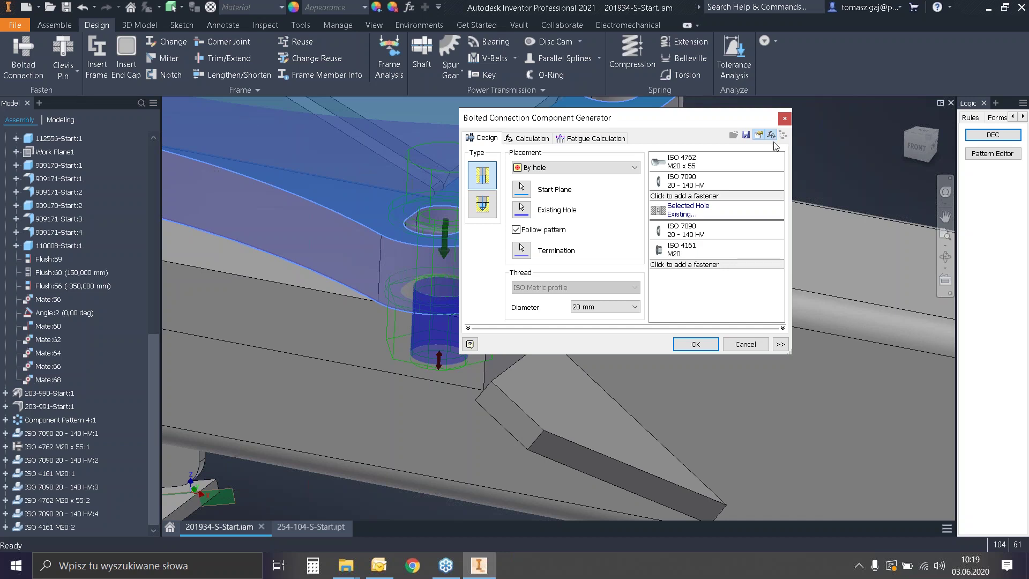
{"action": "left_click", "coordinate": [745, 345]}
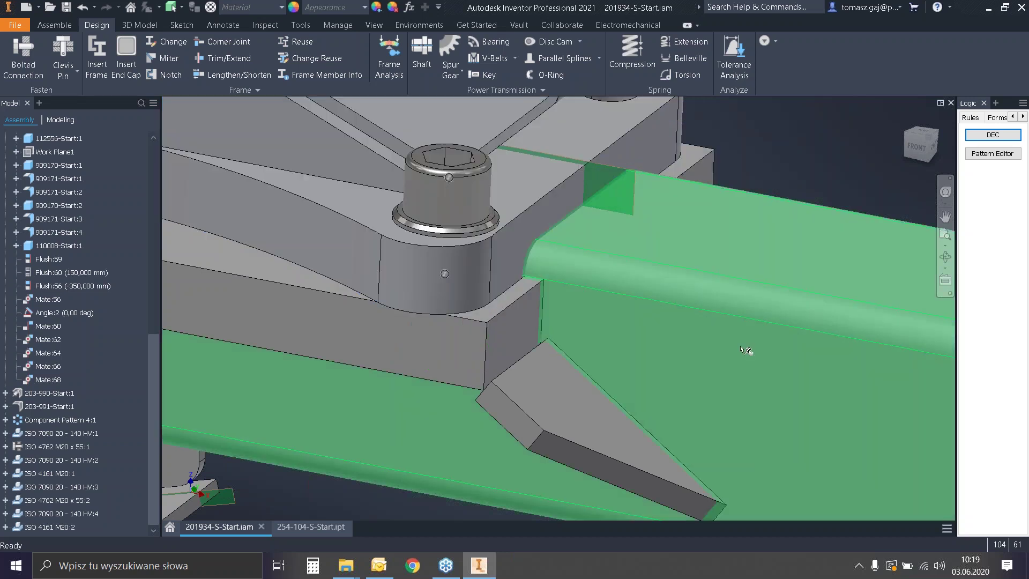
{"action": "scroll", "coordinate": [710, 331], "scroll_direction": "up", "scroll_amount": 5}
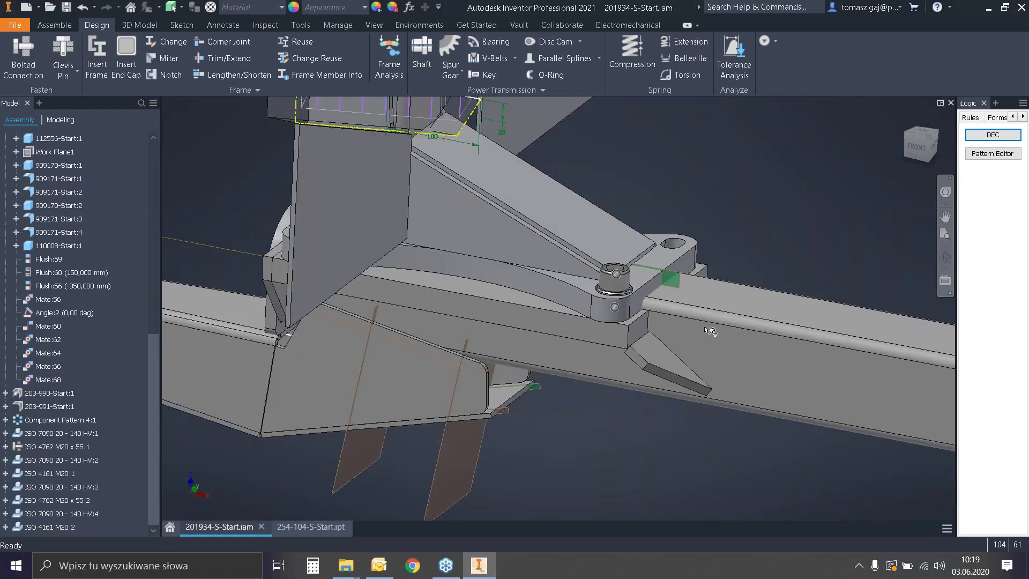
{"action": "mouse_move", "coordinate": [710, 331]}
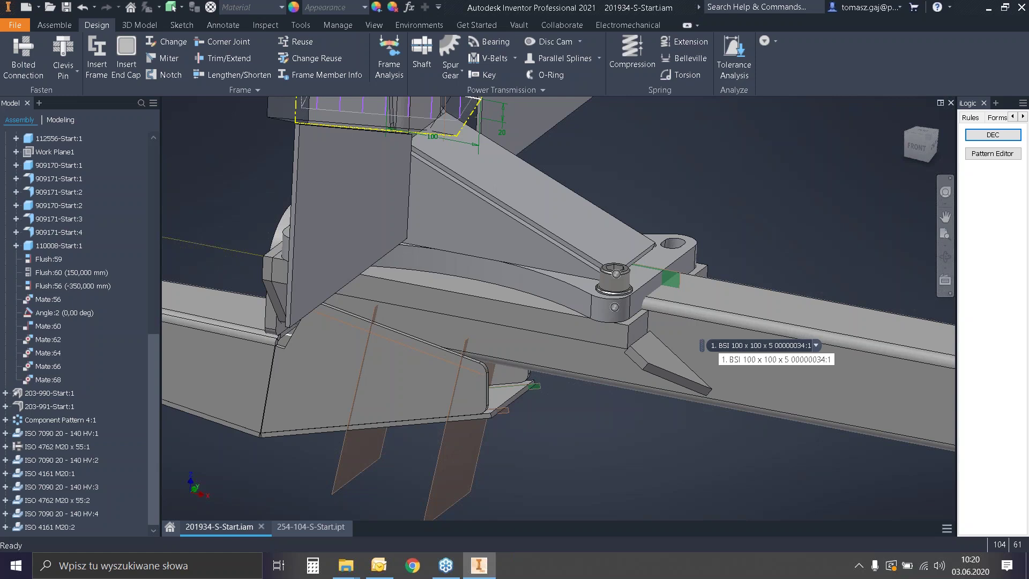
{"action": "left_click", "coordinate": [775, 359]}
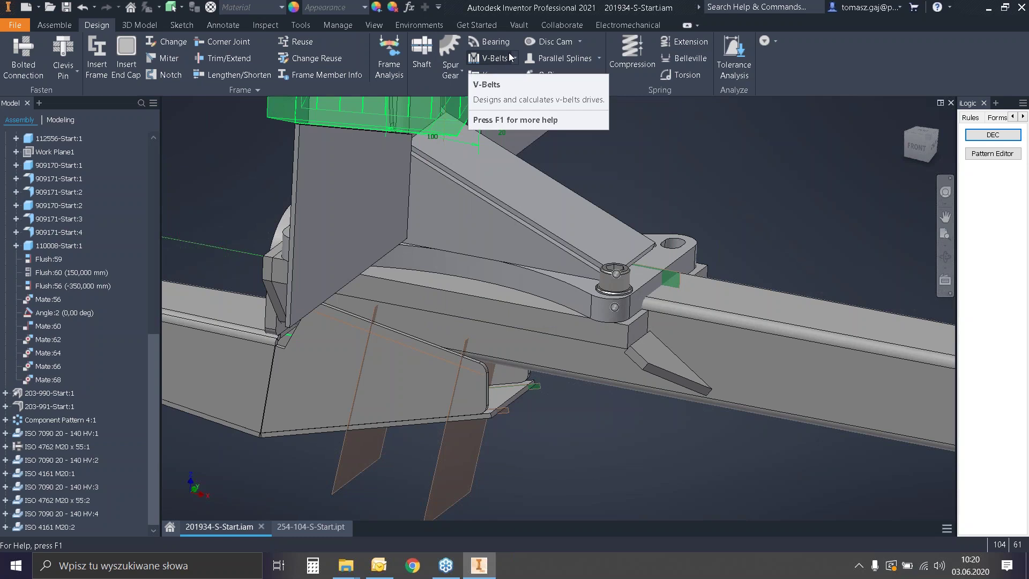
{"action": "left_click", "coordinate": [454, 74]}
{"action": "left_click", "coordinate": [454, 72]}
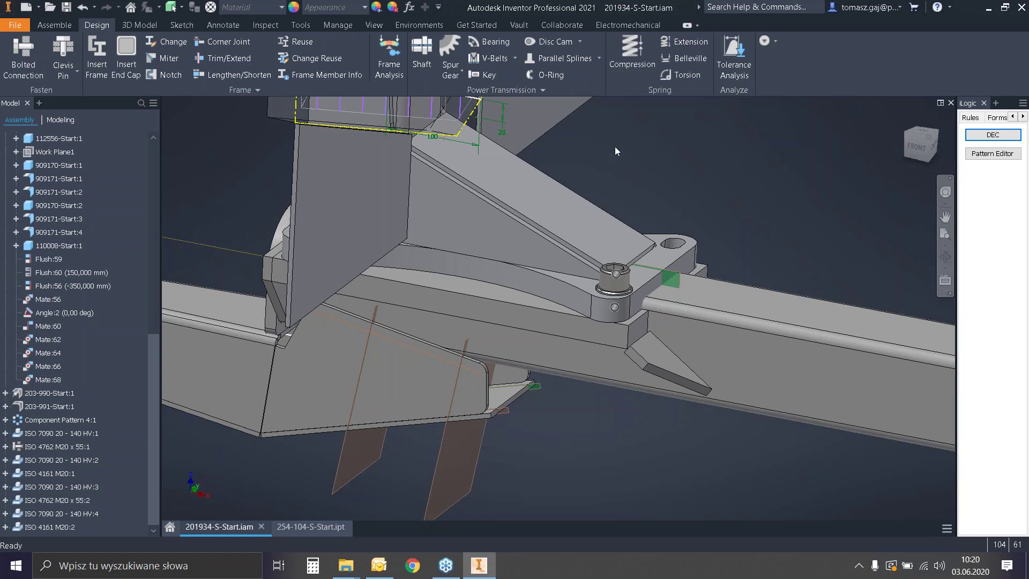
Open the bottom sheet metal plate of the folded arm next to the bolted mounting plate for in-place editing.
{"action": "scroll", "coordinate": [740, 292], "scroll_direction": "down", "scroll_amount": 3}
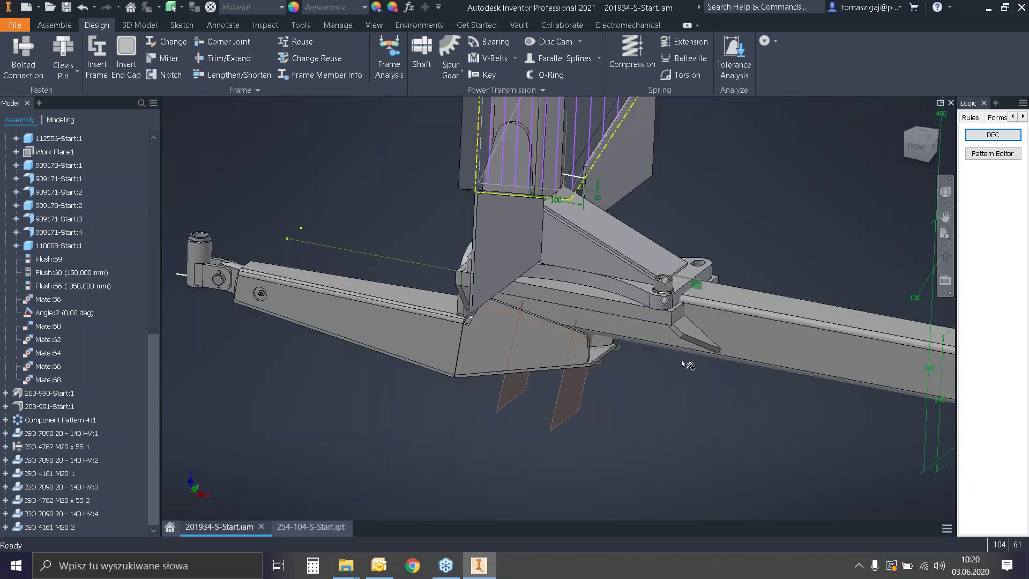
{"action": "left_click", "coordinate": [536, 356]}
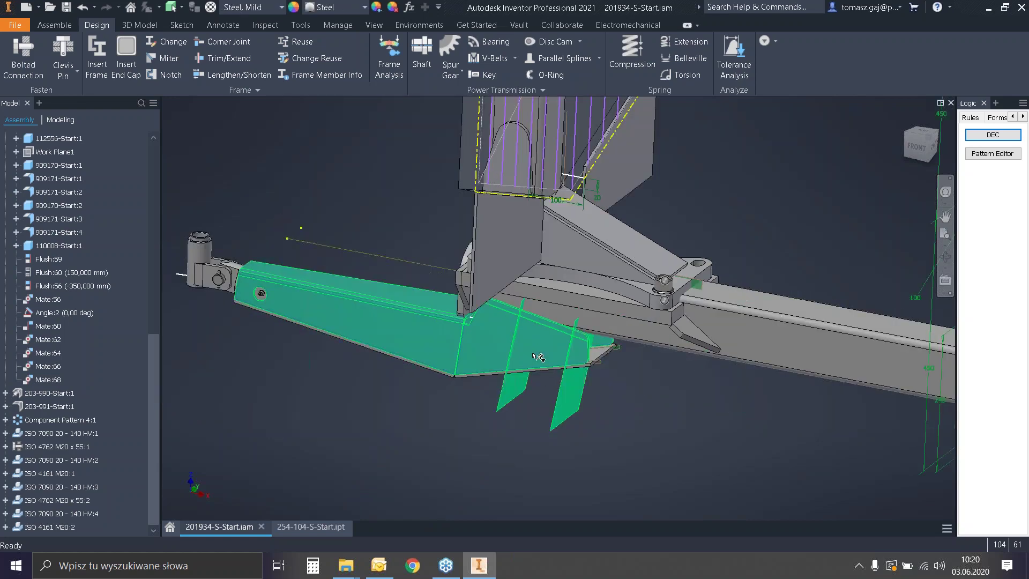
{"action": "scroll", "coordinate": [599, 391], "scroll_direction": "up", "scroll_amount": 3}
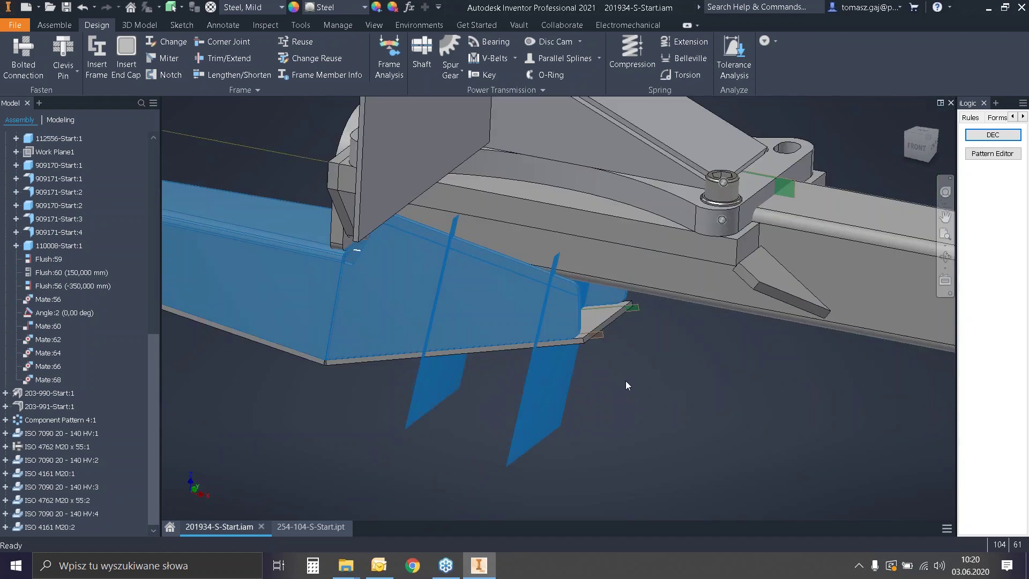
{"action": "left_click", "coordinate": [617, 375]}
{"action": "middle_click_drag", "start_coordinate": [616, 372], "coordinate": [910, 377]}
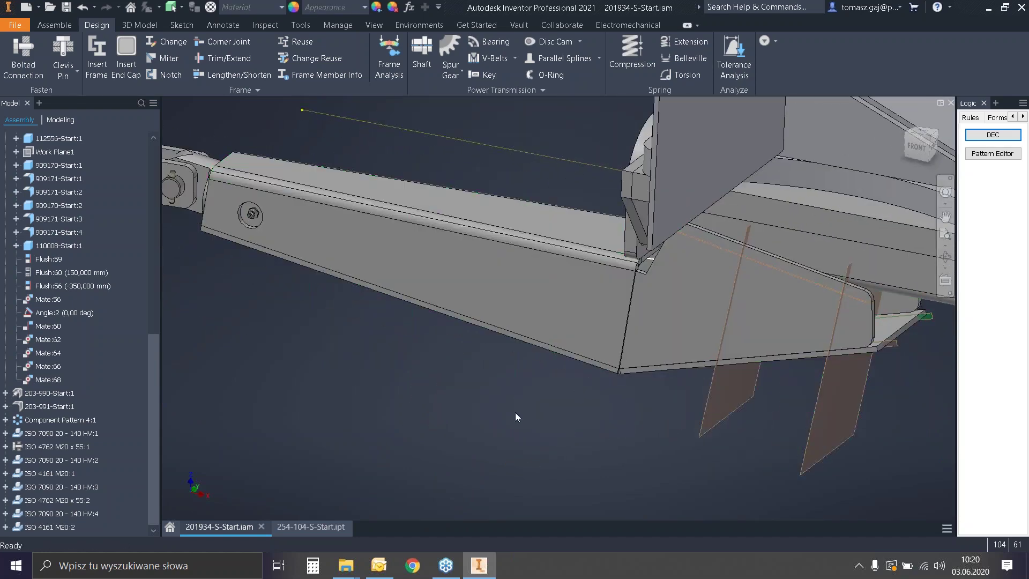
{"action": "scroll", "coordinate": [515, 413], "scroll_direction": "down", "scroll_amount": 10}
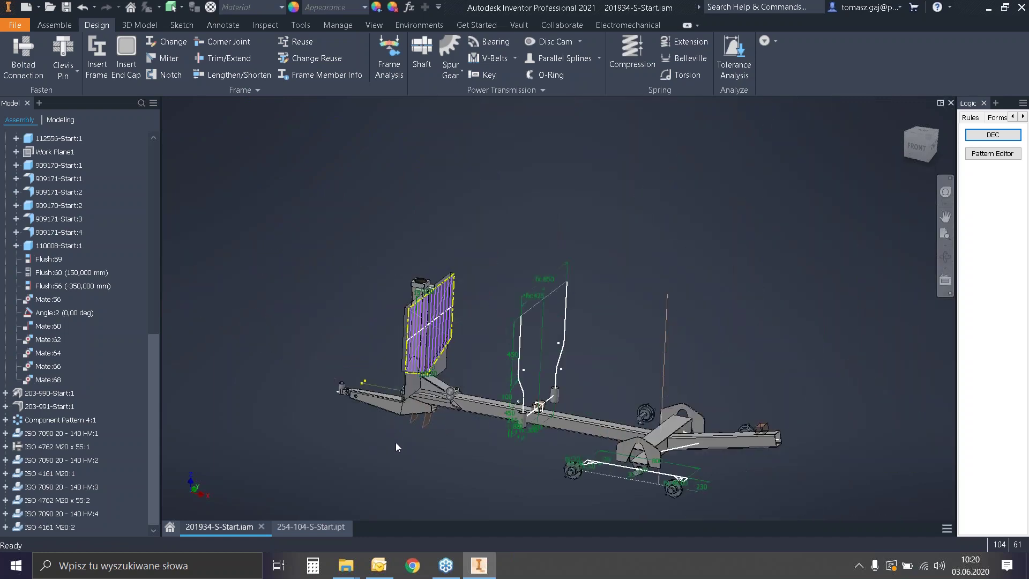
{"action": "scroll", "coordinate": [395, 442], "scroll_direction": "up", "scroll_amount": 10}
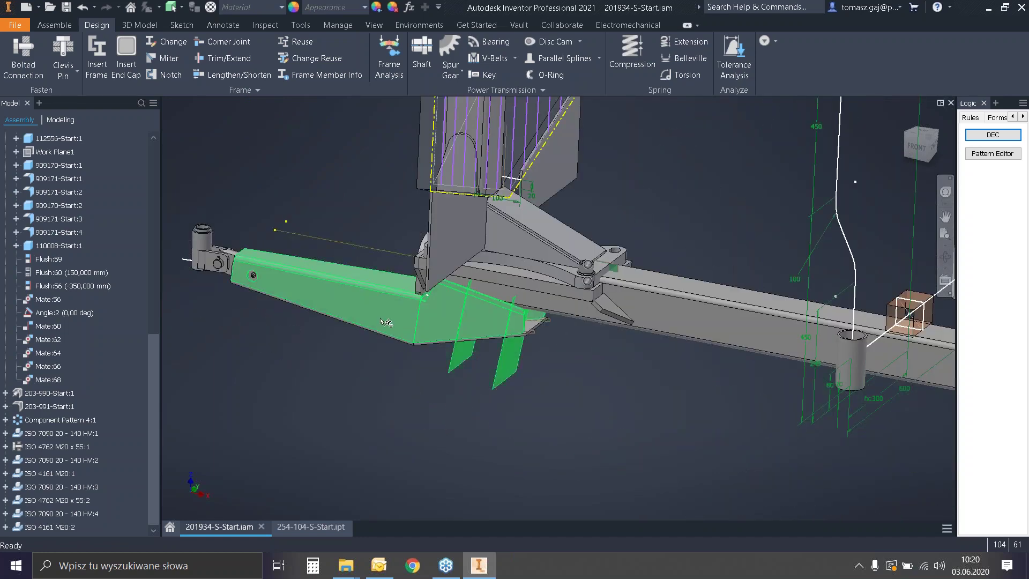
{"action": "scroll", "coordinate": [385, 322], "scroll_direction": "up", "scroll_amount": 4}
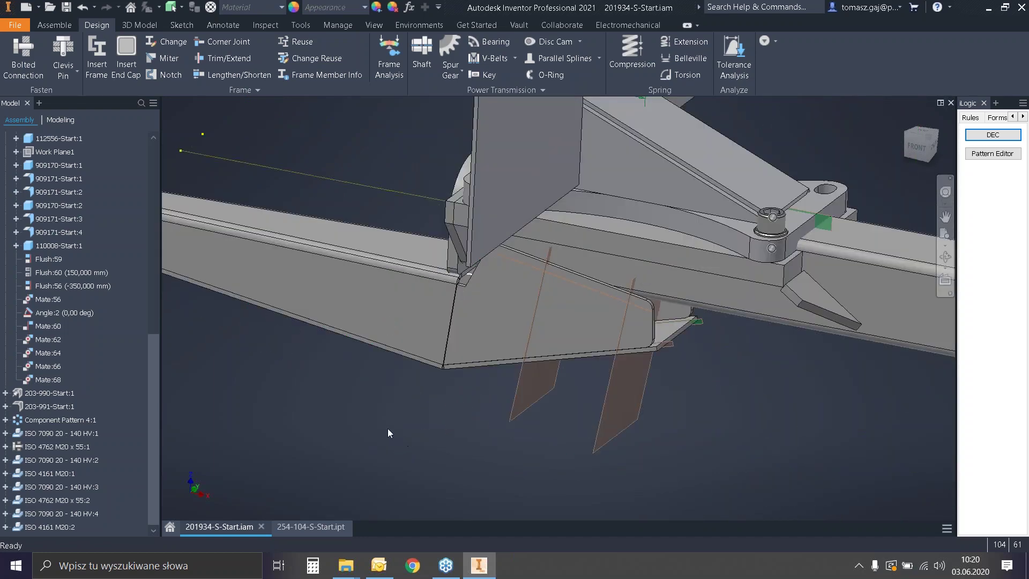
{"action": "middle_click_drag", "start_coordinate": [388, 432], "coordinate": [471, 441]}
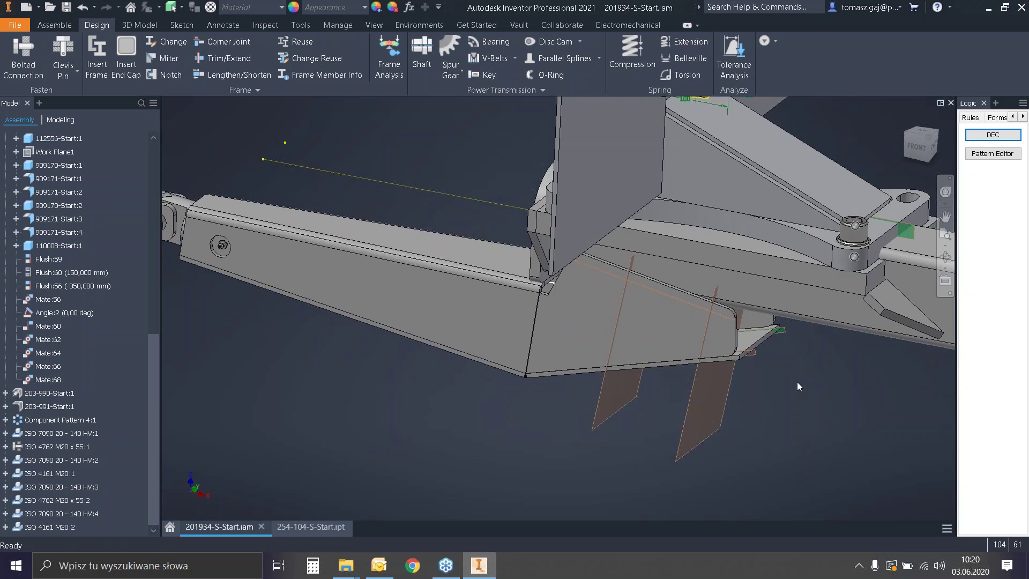
{"action": "double_click", "coordinate": [766, 342]}
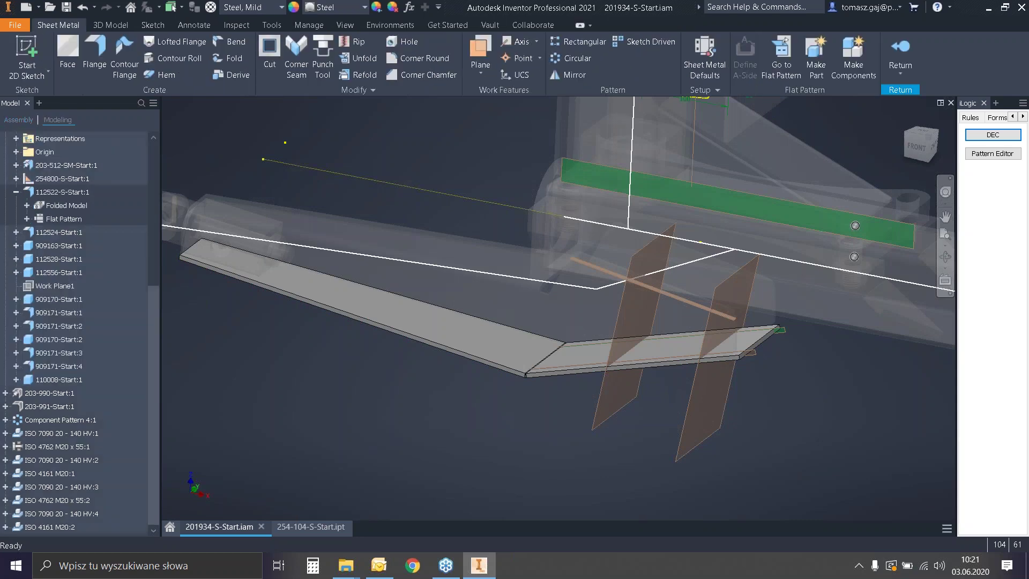
{"action": "scroll", "coordinate": [775, 343], "scroll_direction": "down", "scroll_amount": 2}
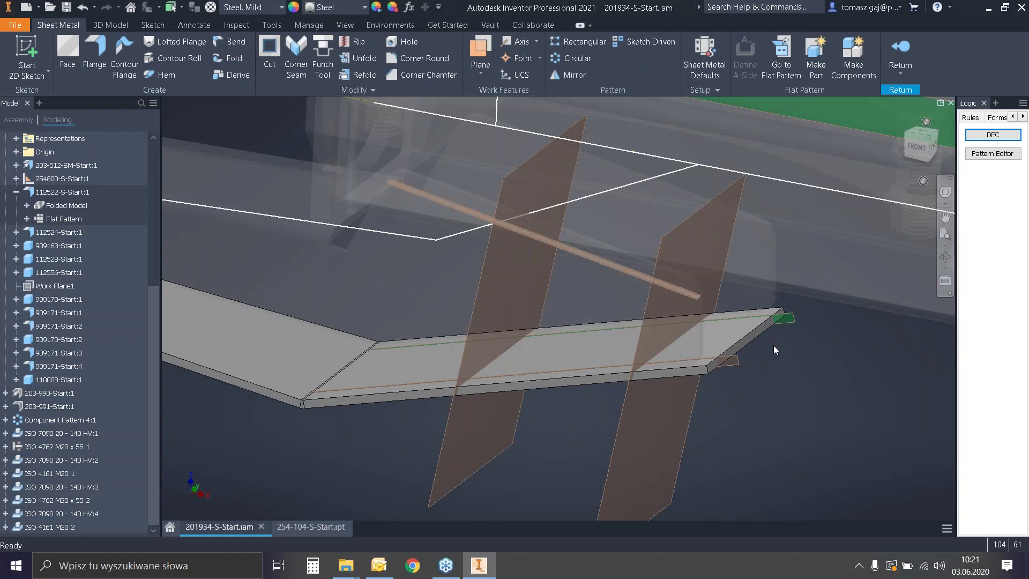
Start a flange on the plate's free end edge and set its width extents type to Offset.
{"action": "left_click", "coordinate": [101, 51]}
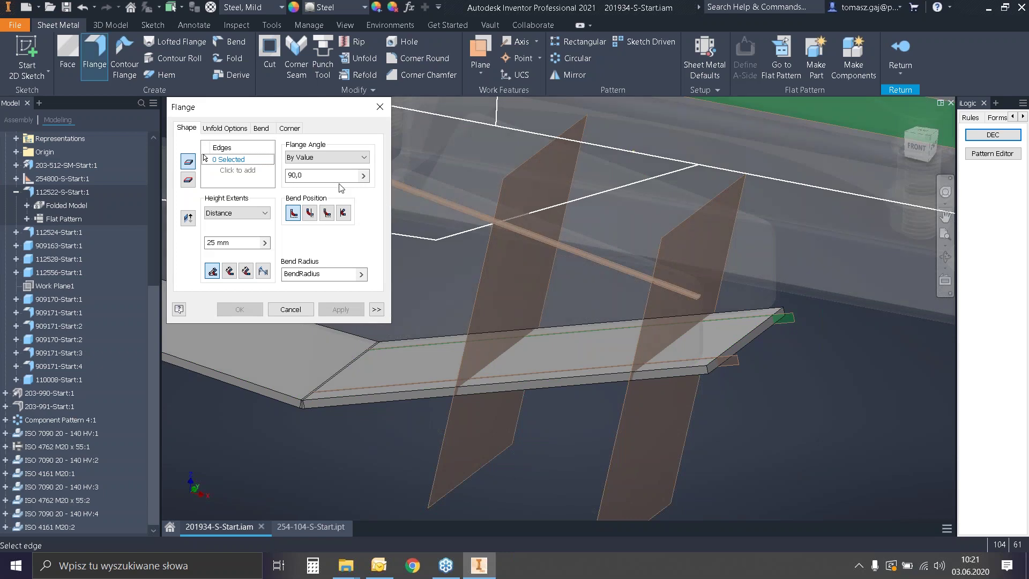
{"action": "left_click", "coordinate": [745, 332]}
{"action": "scroll", "coordinate": [739, 379], "scroll_direction": "up", "scroll_amount": 2}
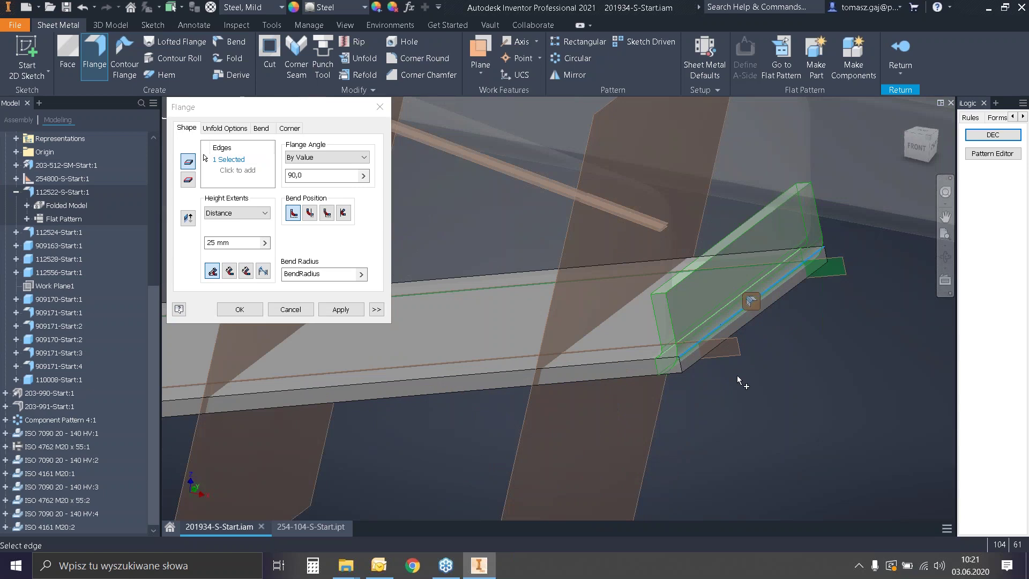
{"action": "left_click", "coordinate": [376, 309]}
{"action": "left_click", "coordinate": [273, 358]}
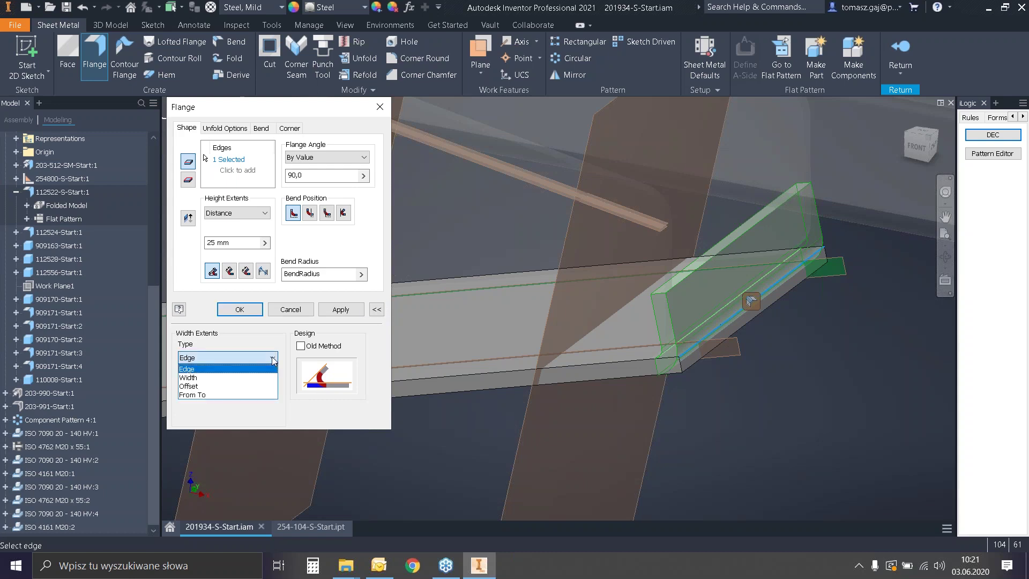
{"action": "left_click", "coordinate": [217, 386]}
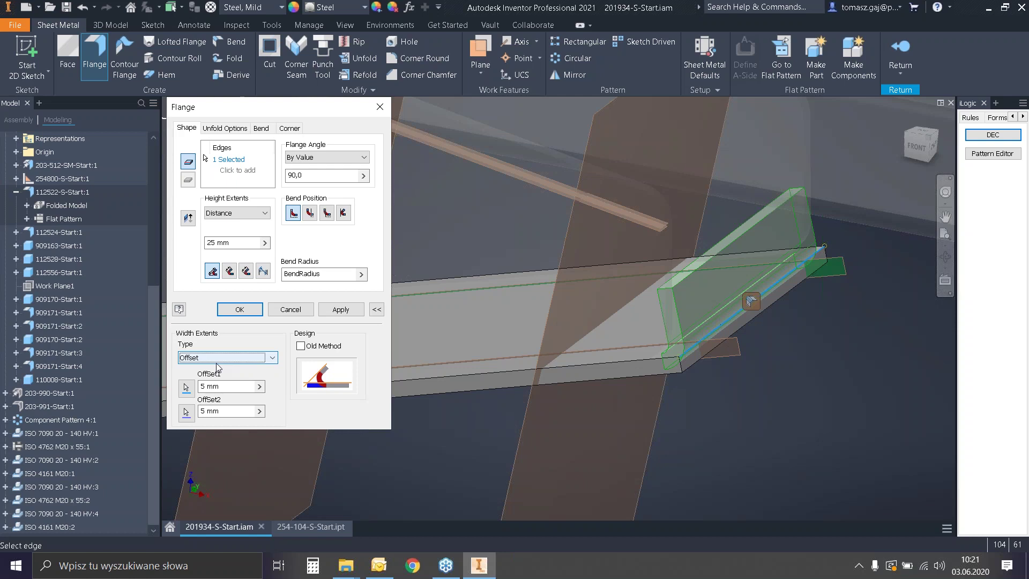
Reference the flange's two 5 mm width offsets to the work planes running along the plate's long sides.
{"action": "left_click", "coordinate": [218, 386]}
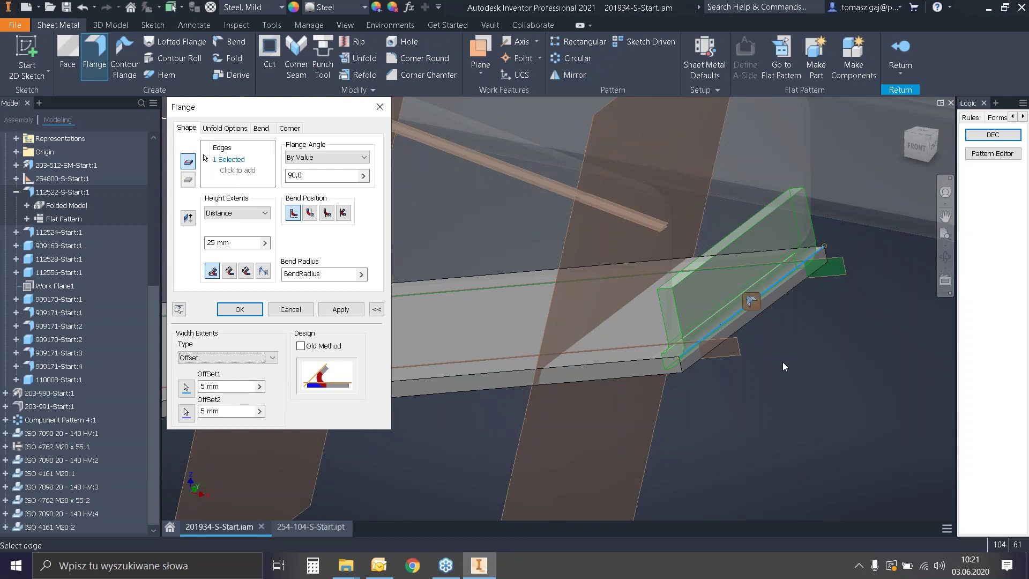
{"action": "scroll", "coordinate": [774, 335], "scroll_direction": "up", "scroll_amount": 3}
{"action": "middle_click_drag", "start_coordinate": [776, 333], "coordinate": [766, 386]}
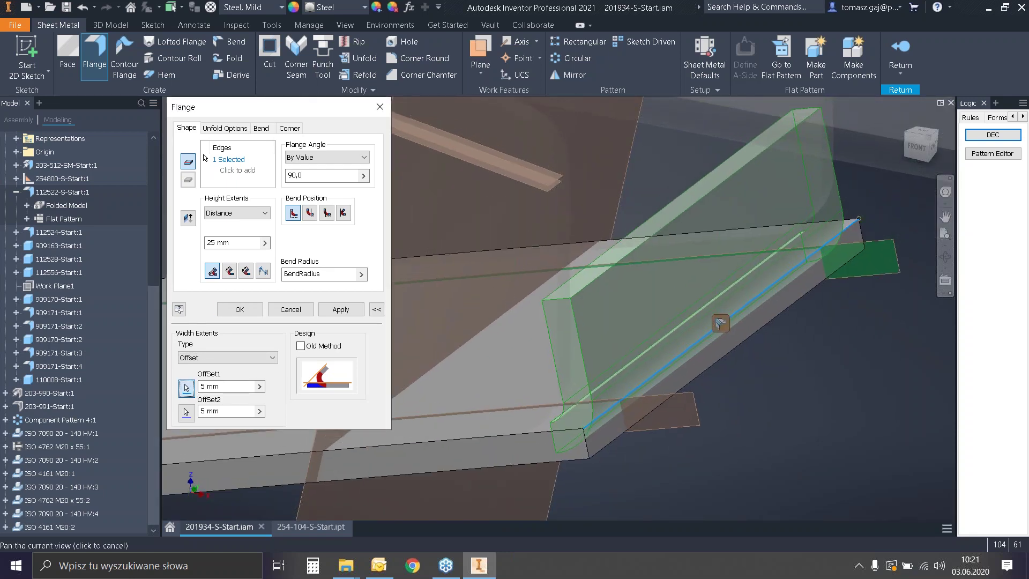
{"action": "left_click", "coordinate": [187, 387]}
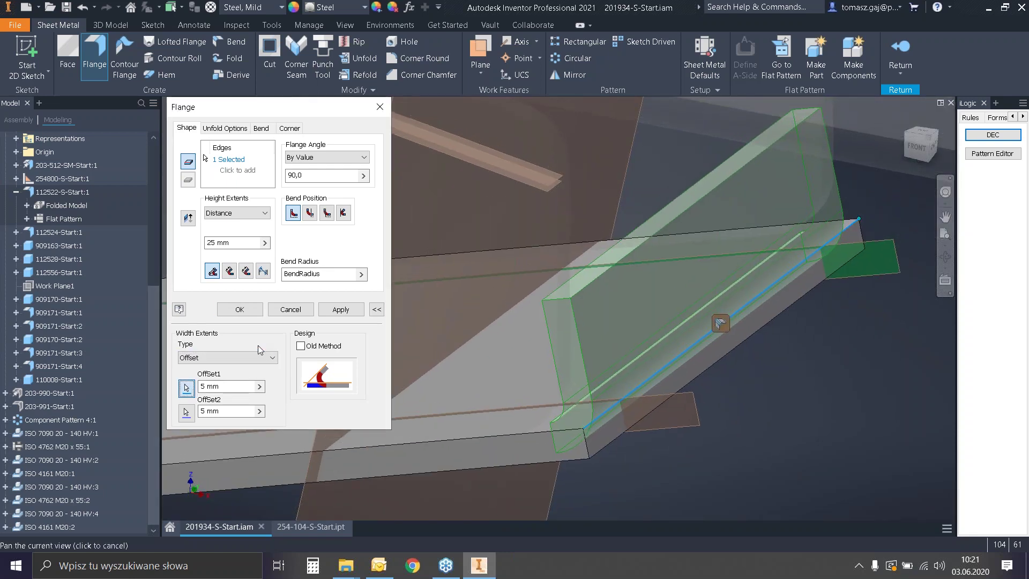
{"action": "left_click", "coordinate": [700, 425]}
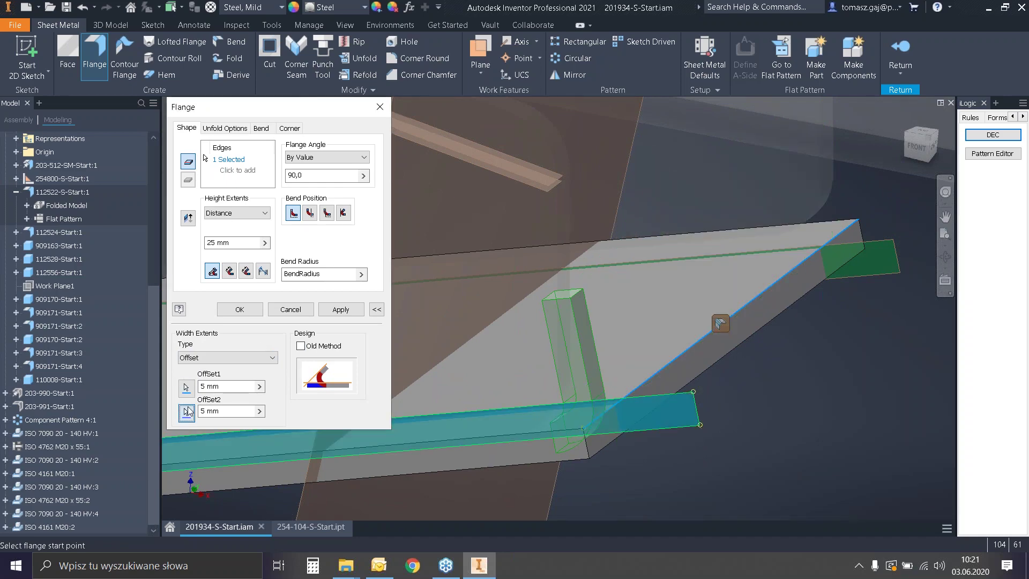
{"action": "left_click", "coordinate": [187, 411]}
{"action": "left_click", "coordinate": [867, 329]}
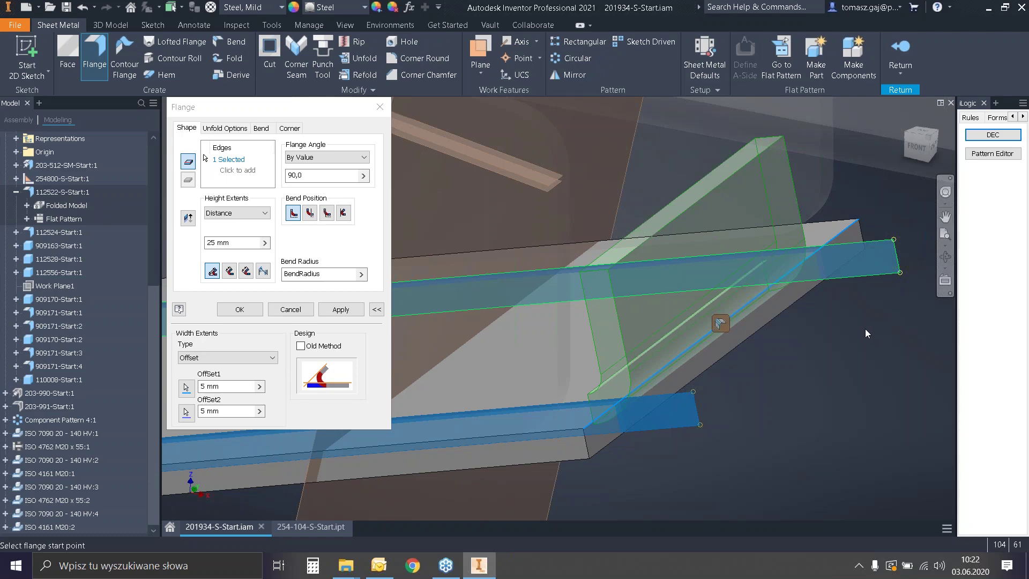
{"action": "scroll", "coordinate": [784, 375], "scroll_direction": "up", "scroll_amount": 3}
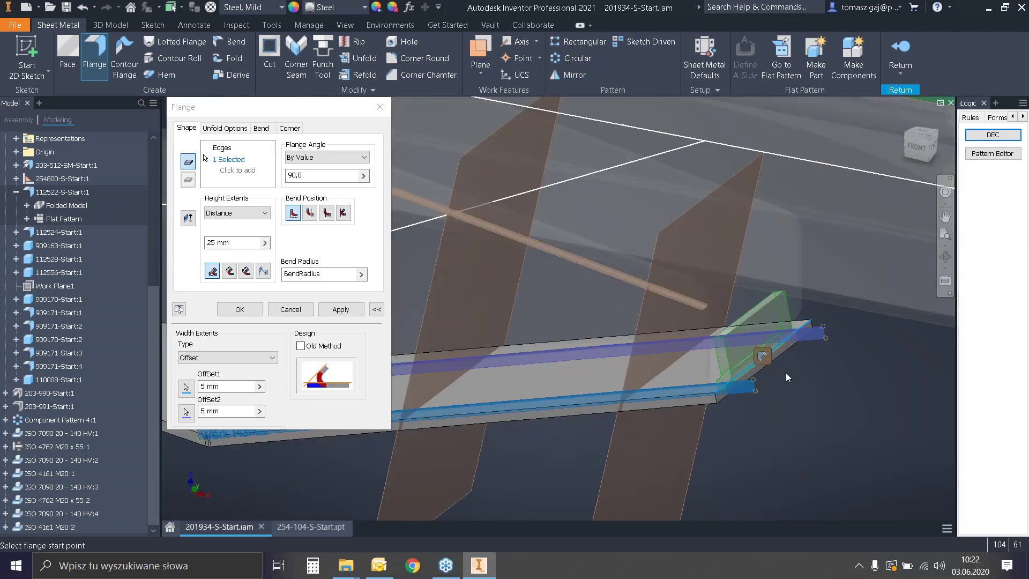
Set the flange angle to 78 and create the flange with a 25 mm height.
{"action": "double_click", "coordinate": [294, 175]}
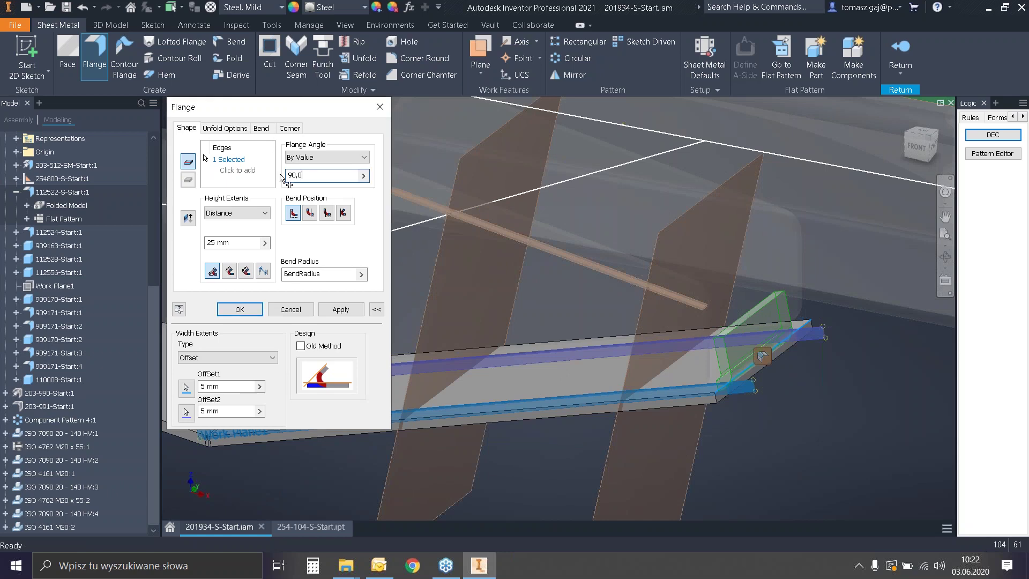
{"action": "type", "text": "78"}
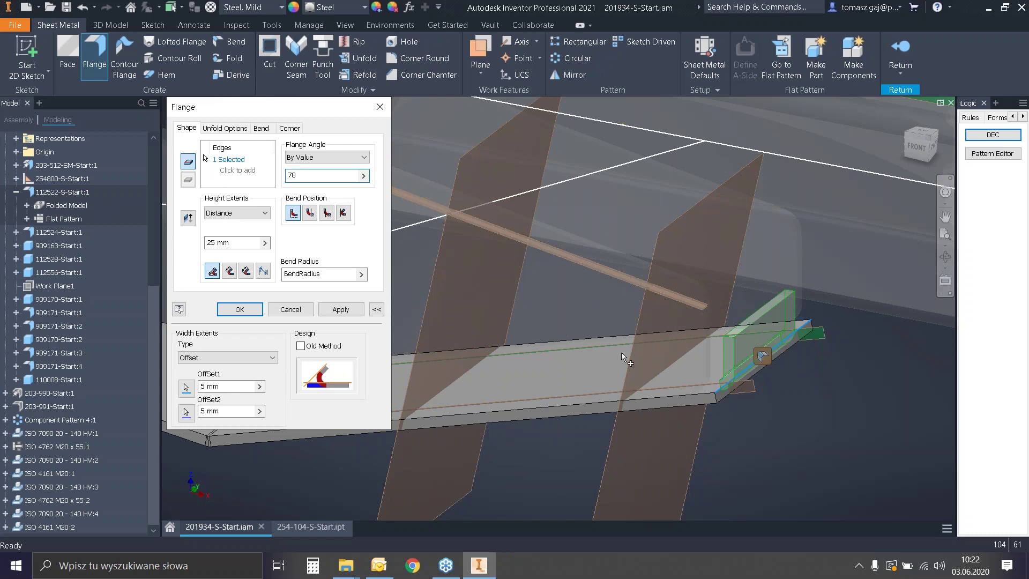
{"action": "left_click", "coordinate": [239, 309]}
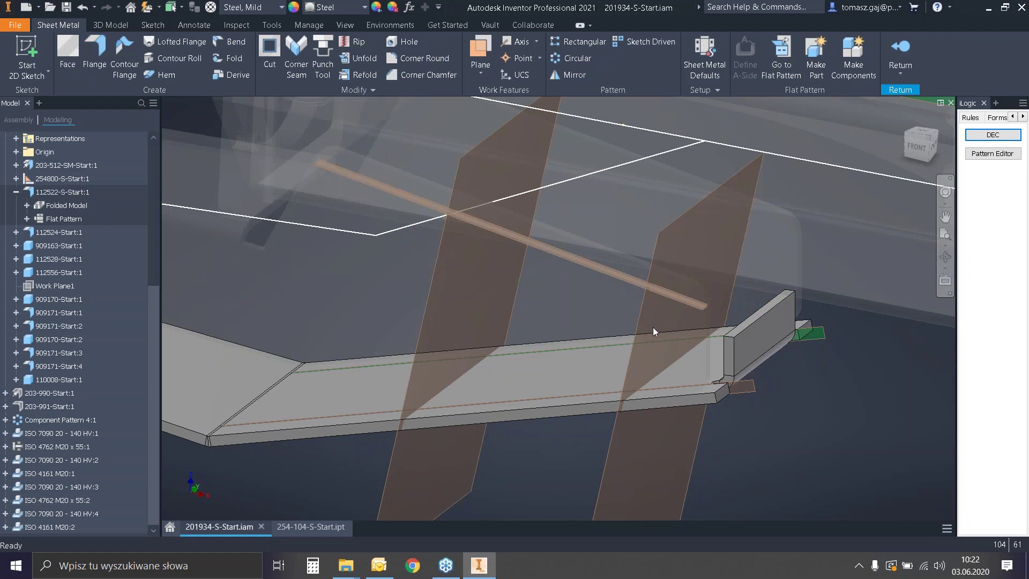
Try a second 25 mm flange on the new flange's upper edge, with its angle By Reference to the sloping work plane above.
{"action": "scroll", "coordinate": [724, 385], "scroll_direction": "down", "scroll_amount": 3}
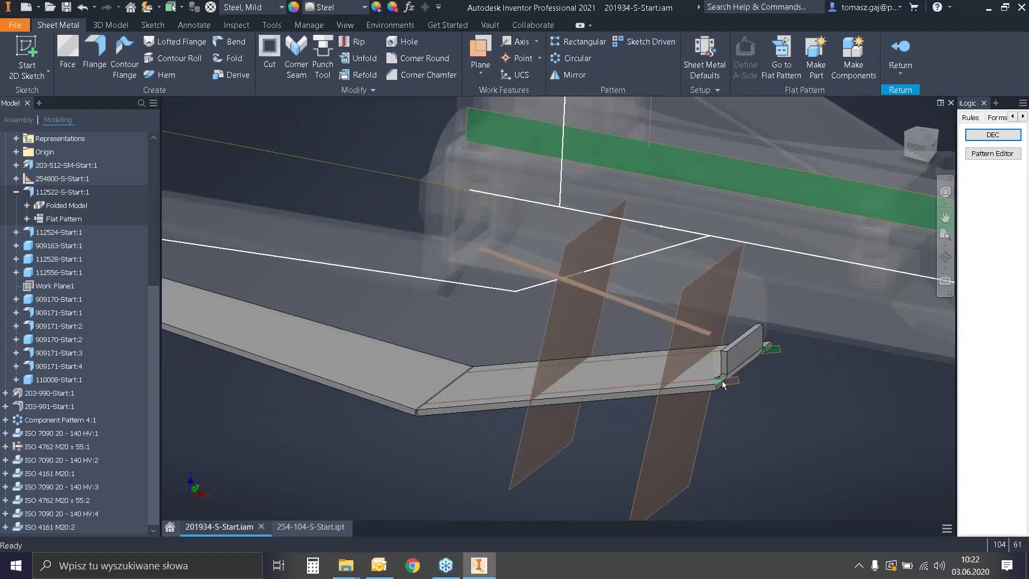
{"action": "scroll", "coordinate": [724, 382], "scroll_direction": "up", "scroll_amount": 2}
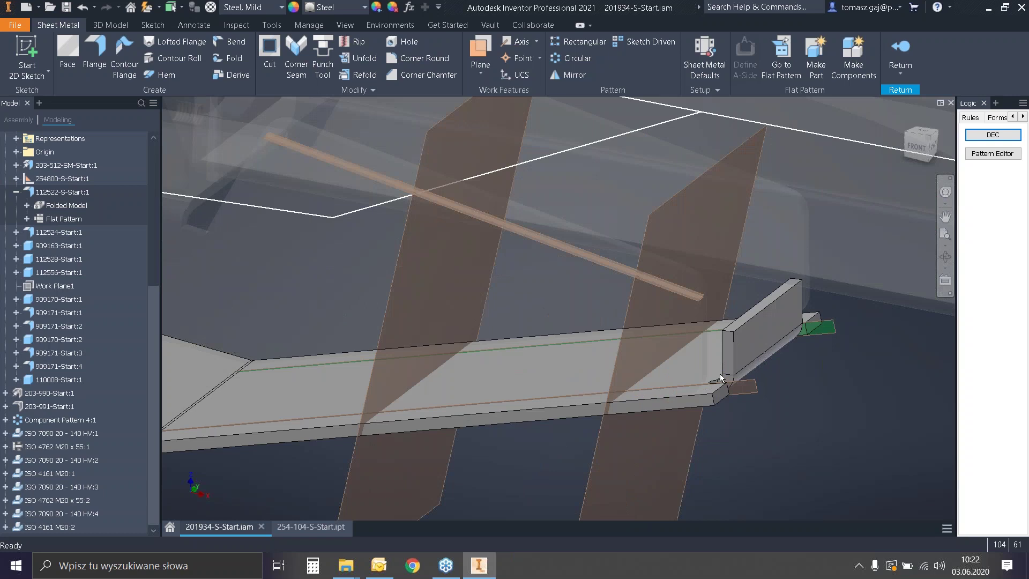
{"action": "mouse_move", "coordinate": [721, 378]}
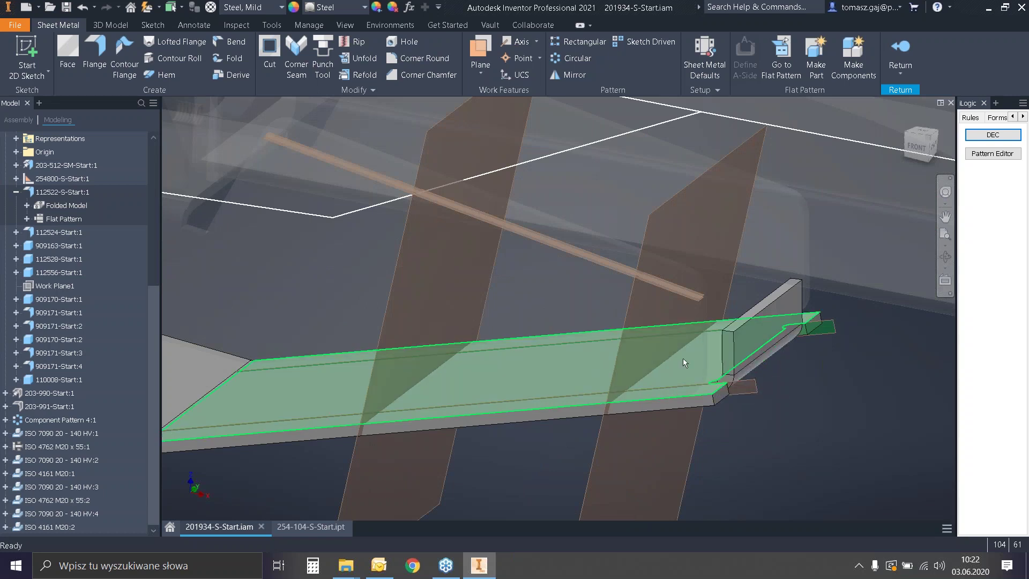
{"action": "left_click", "coordinate": [94, 56]}
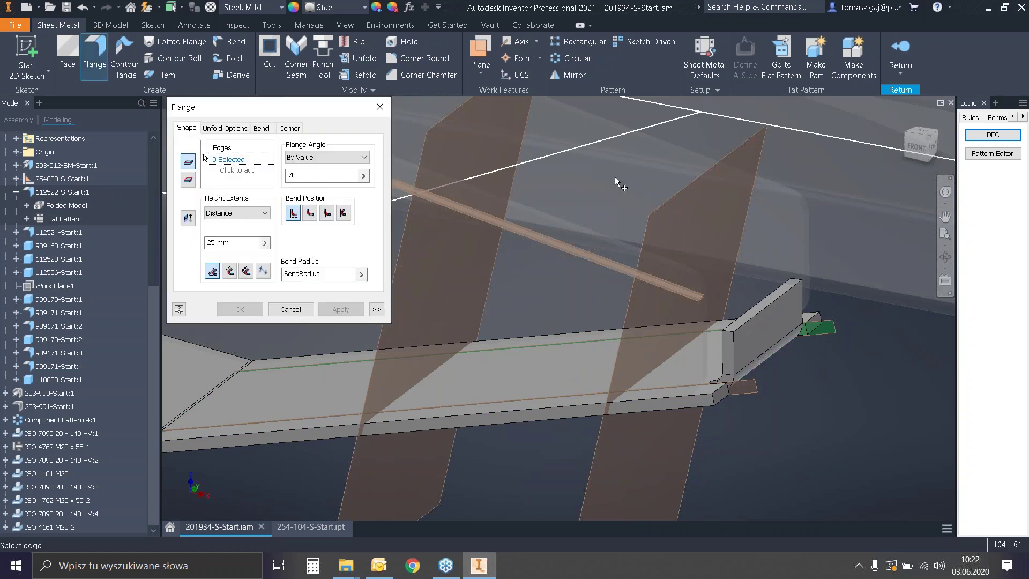
{"action": "left_click", "coordinate": [761, 300]}
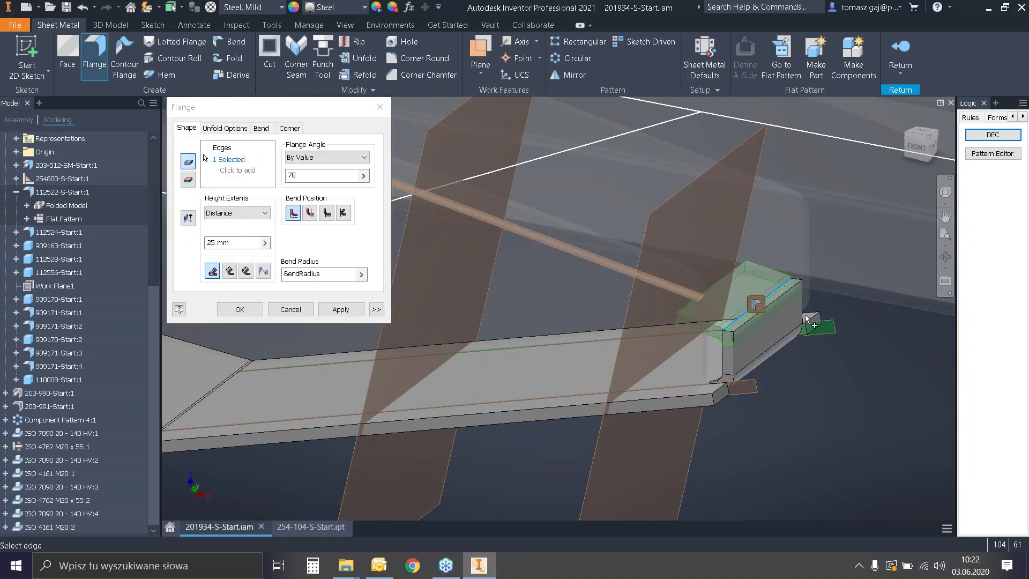
{"action": "mouse_move", "coordinate": [363, 279]}
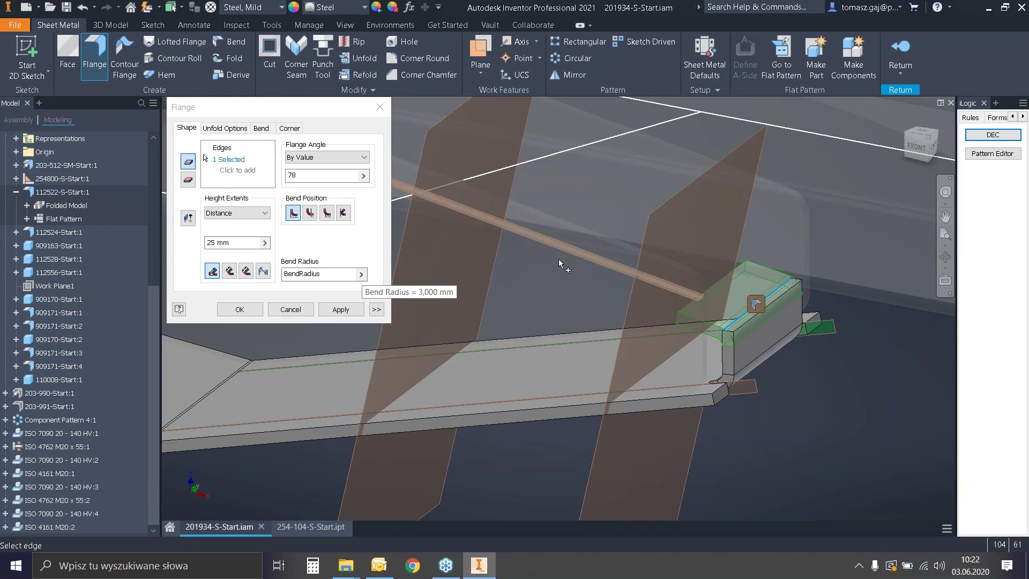
{"action": "scroll", "coordinate": [684, 317], "scroll_direction": "down", "scroll_amount": 3}
{"action": "left_click", "coordinate": [327, 157]}
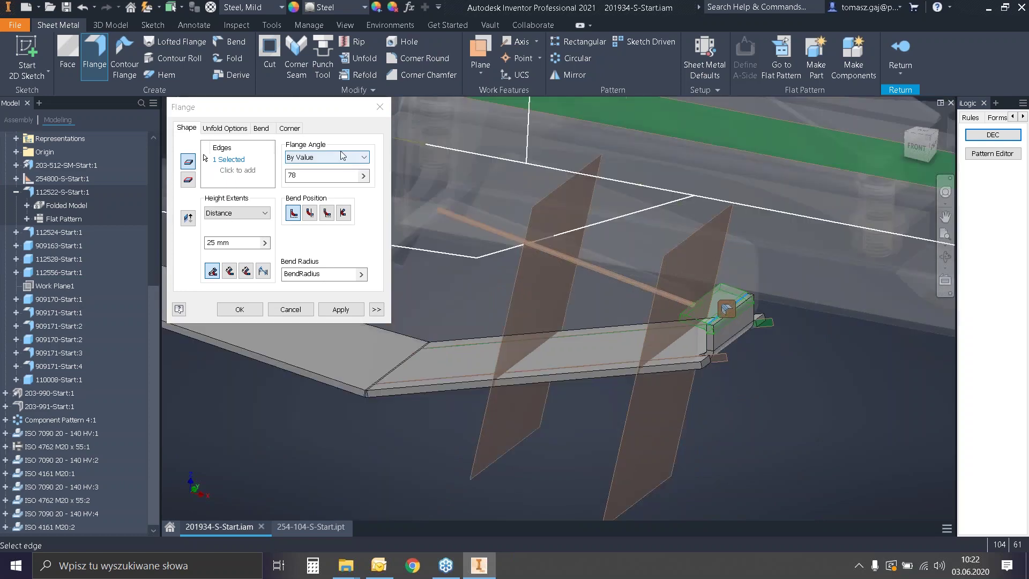
{"action": "left_click", "coordinate": [310, 177]}
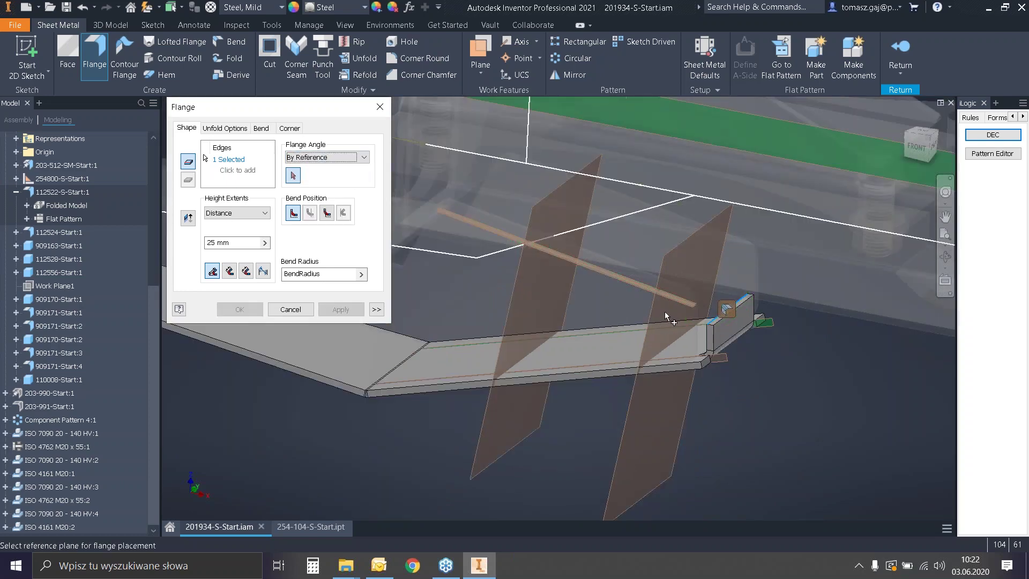
{"action": "scroll", "coordinate": [716, 296], "scroll_direction": "up", "scroll_amount": 2}
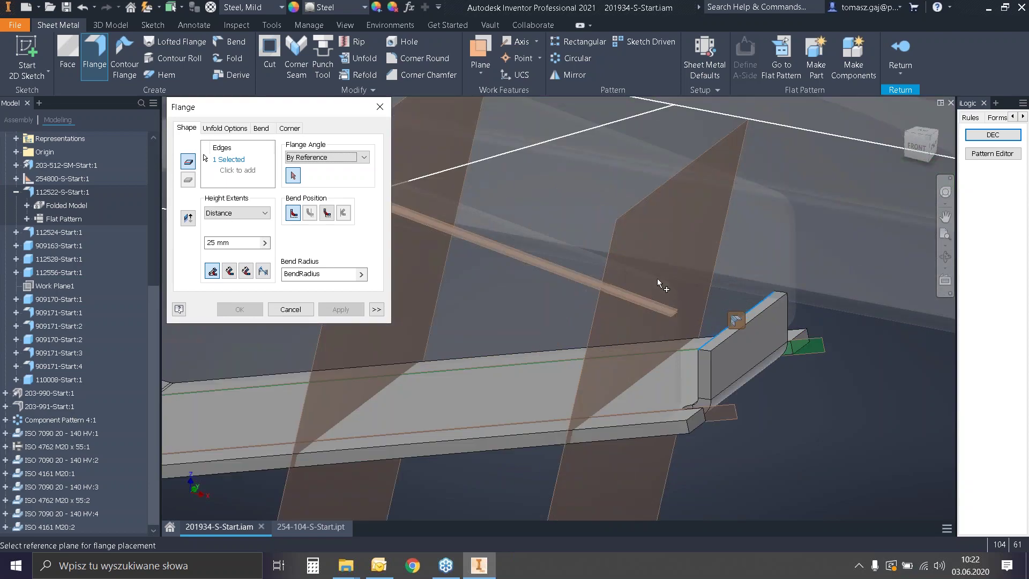
{"action": "left_click", "coordinate": [660, 307]}
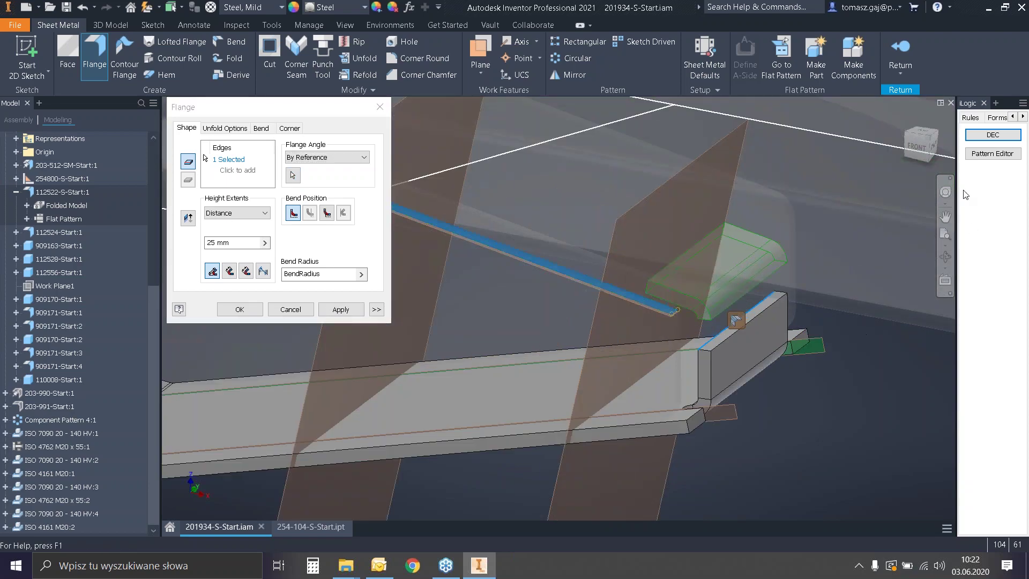
Examine the flange preview's position relative to the reference work plane in front and isometric views.
{"action": "scroll", "coordinate": [895, 168], "scroll_direction": "down", "scroll_amount": 3}
{"action": "left_click", "coordinate": [916, 146]}
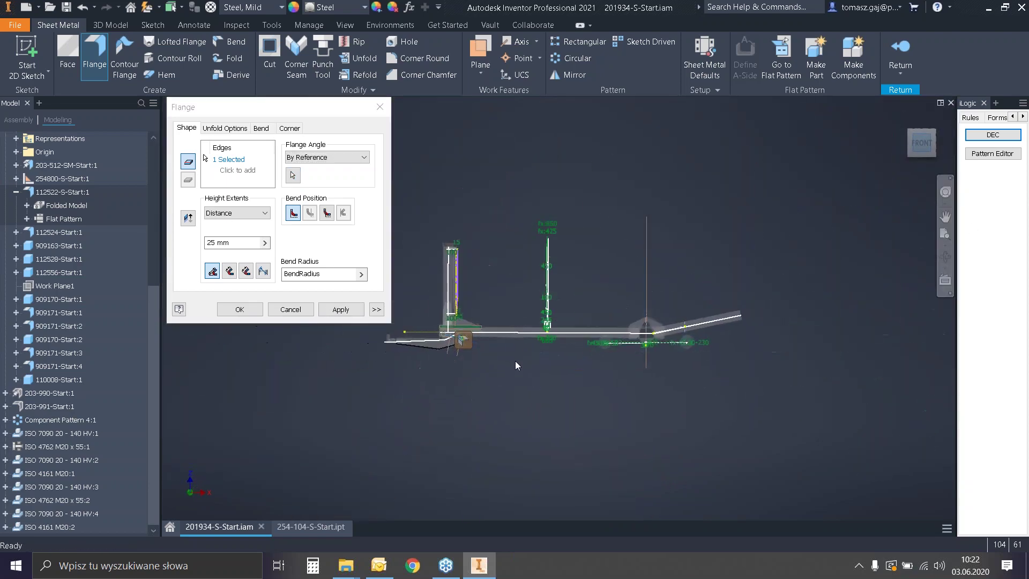
{"action": "scroll", "coordinate": [482, 337], "scroll_direction": "up", "scroll_amount": 3}
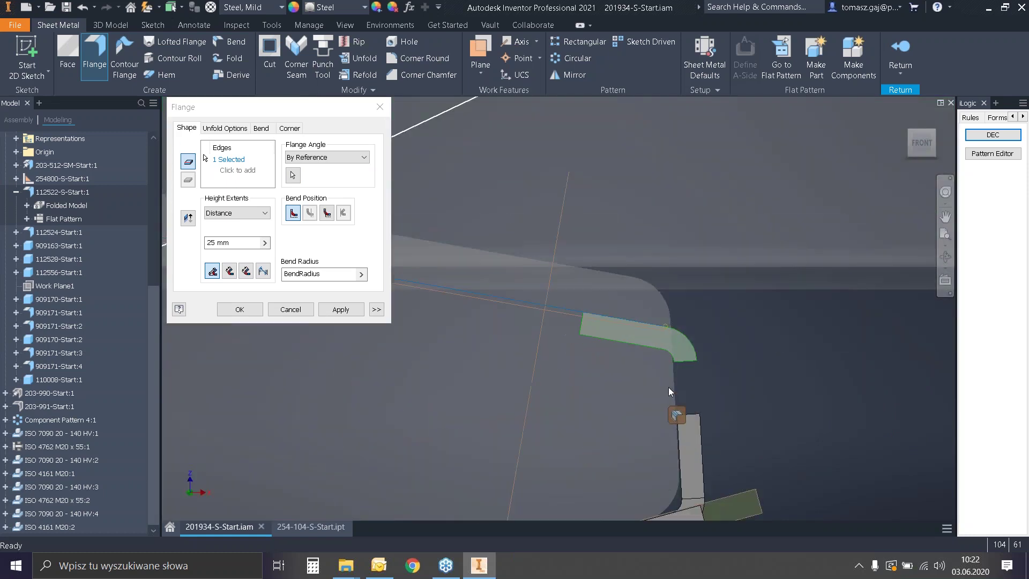
{"action": "scroll", "coordinate": [668, 388], "scroll_direction": "up", "scroll_amount": 1}
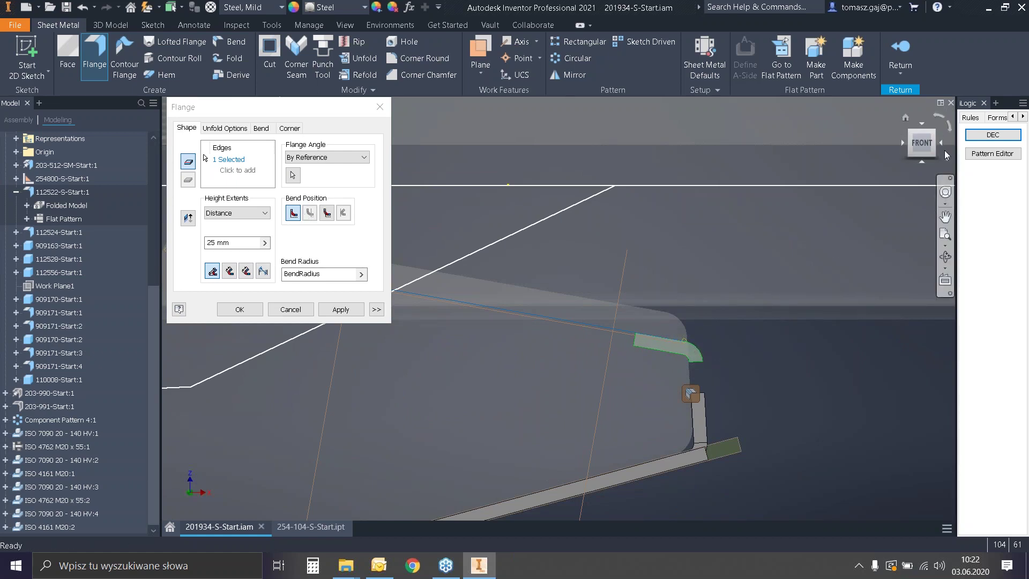
{"action": "left_click", "coordinate": [905, 117]}
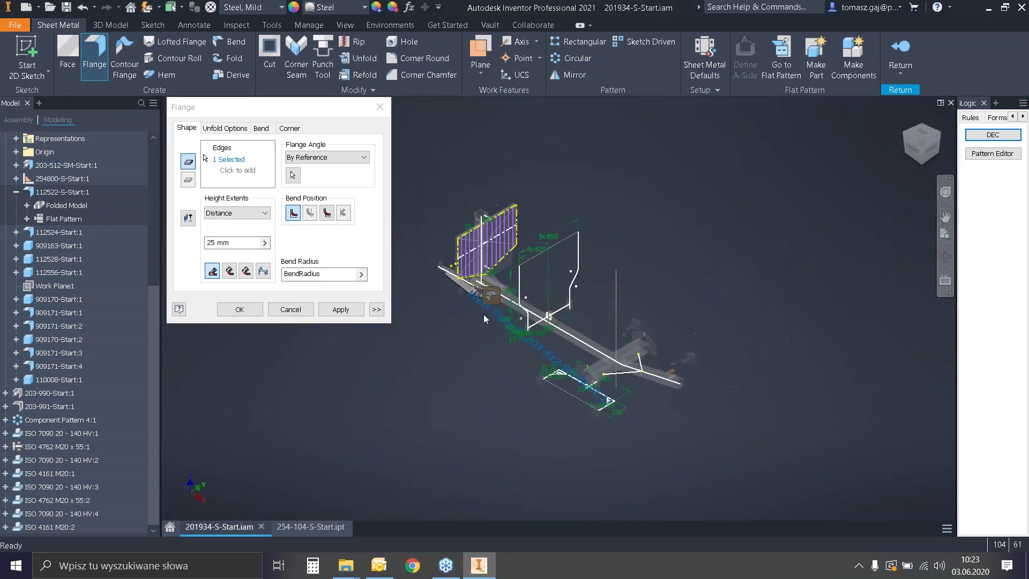
{"action": "scroll", "coordinate": [482, 308], "scroll_direction": "up", "scroll_amount": 10}
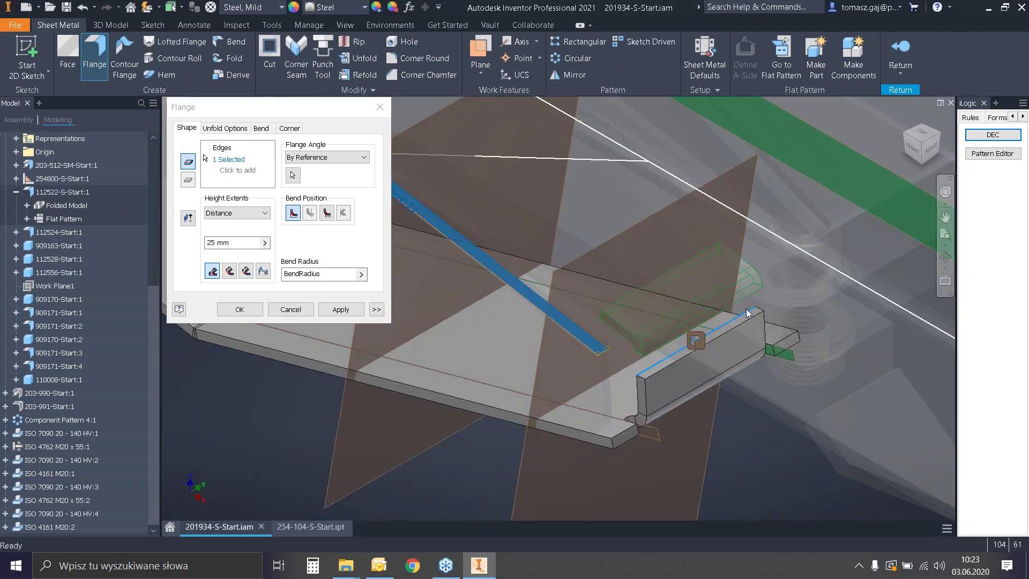
{"action": "middle_click_drag", "start_coordinate": [748, 313], "coordinate": [748, 304], "text": "shift"}
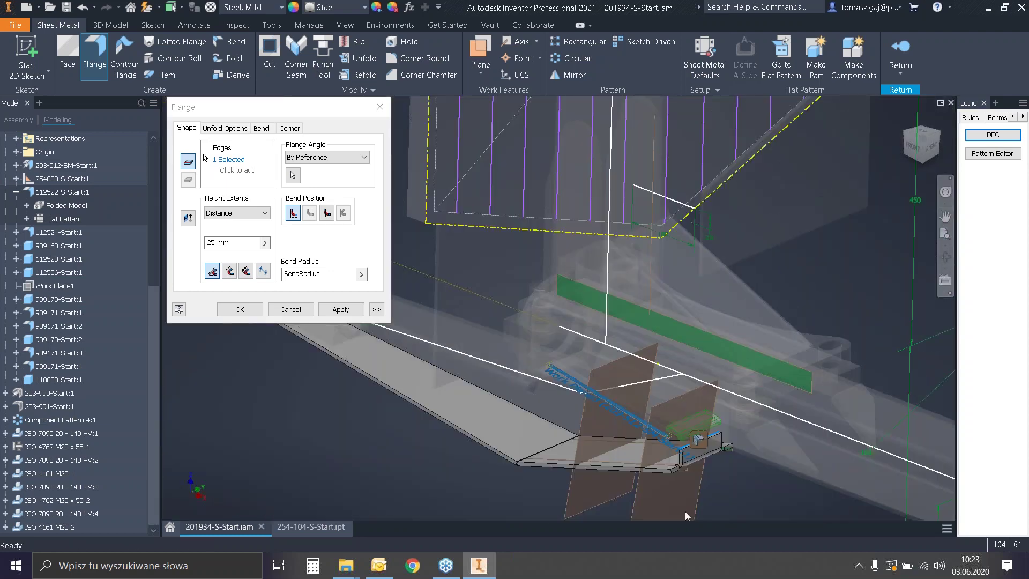
{"action": "scroll", "coordinate": [686, 510], "scroll_direction": "up", "scroll_amount": 3}
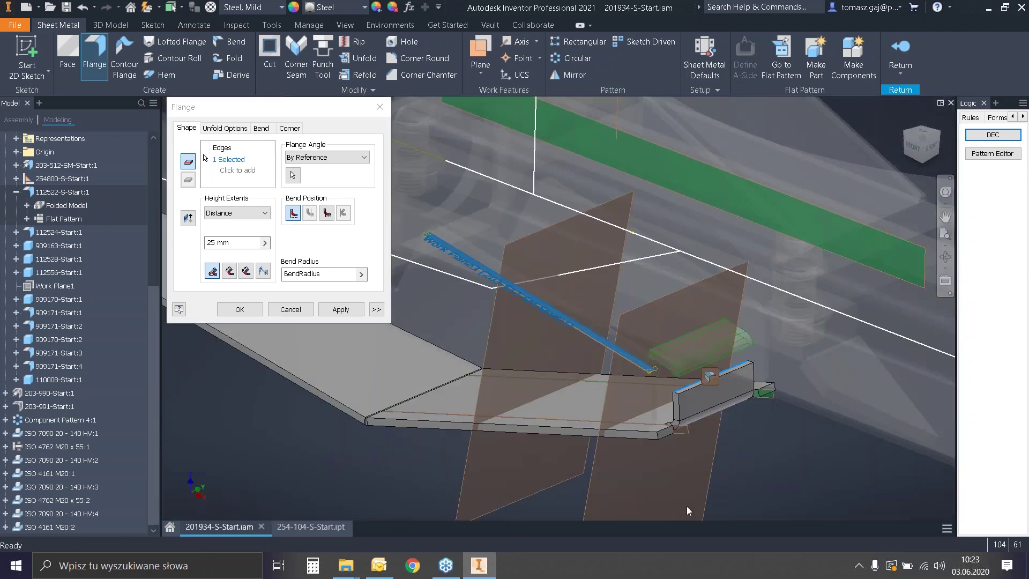
Try the alternative bend position that puts the flange above the reference plane, check it from the front, and cancel the flange.
{"action": "left_click", "coordinate": [327, 214]}
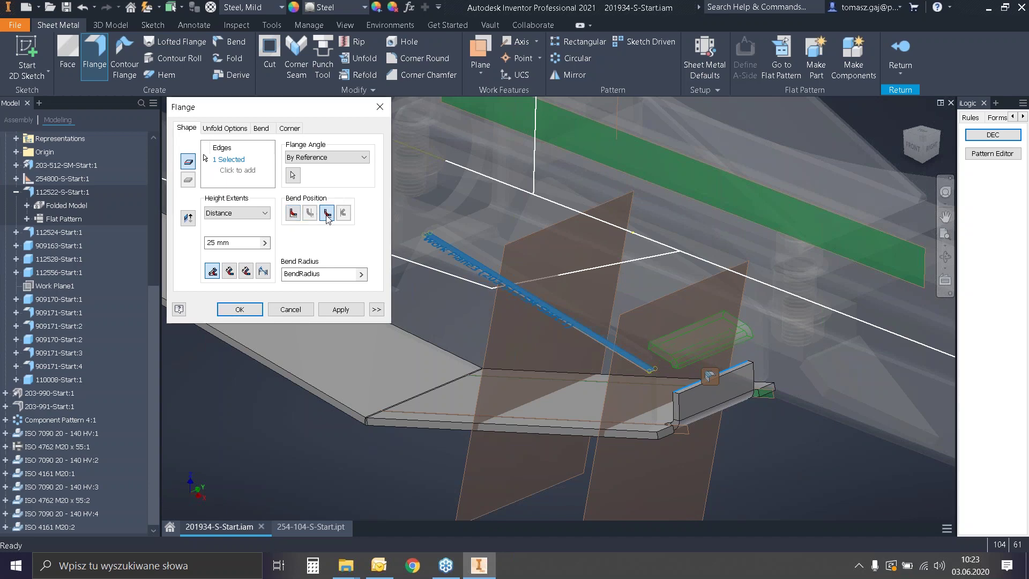
{"action": "left_click", "coordinate": [905, 117]}
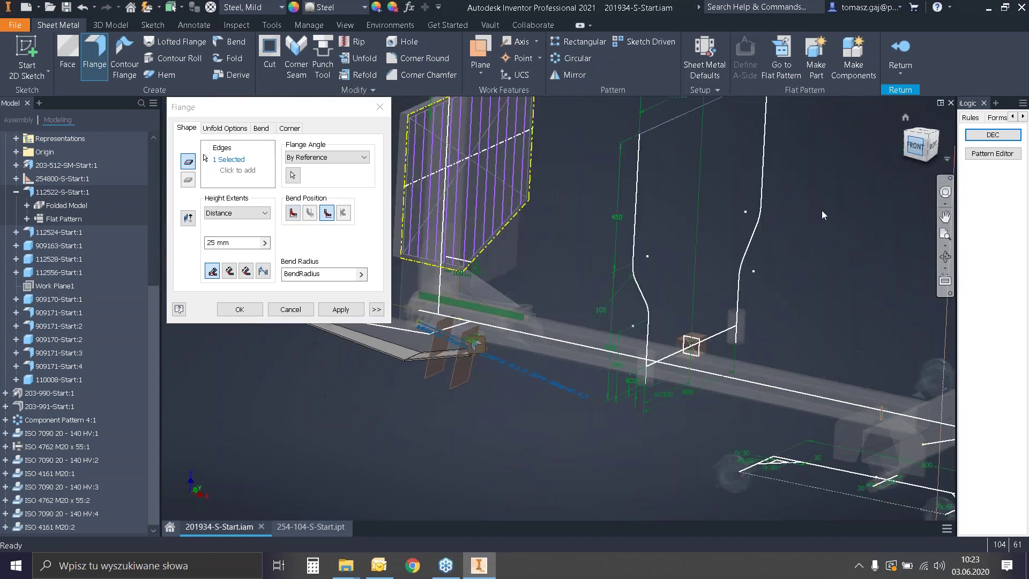
{"action": "scroll", "coordinate": [461, 337], "scroll_direction": "up", "scroll_amount": 8}
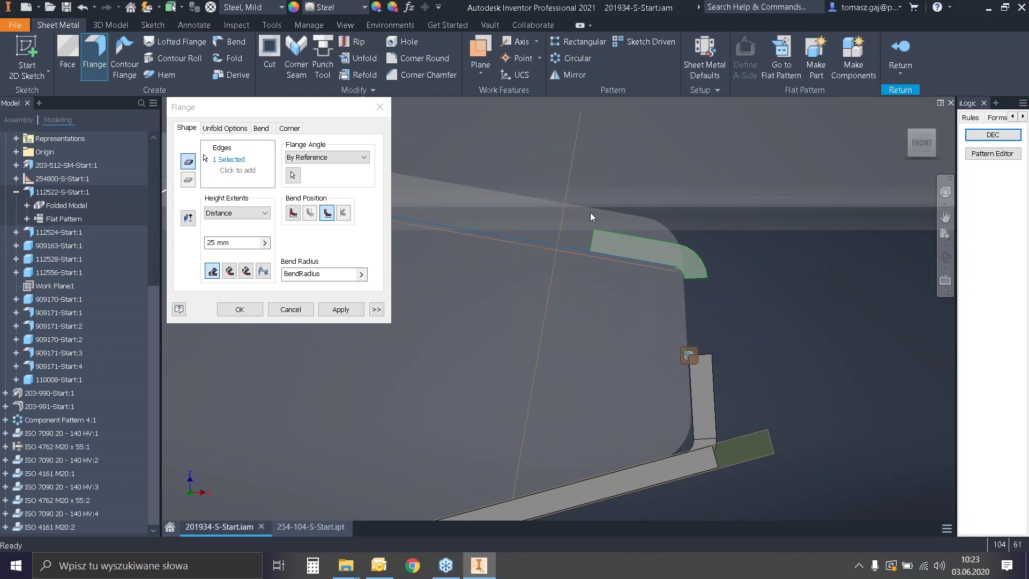
{"action": "left_click", "coordinate": [291, 310]}
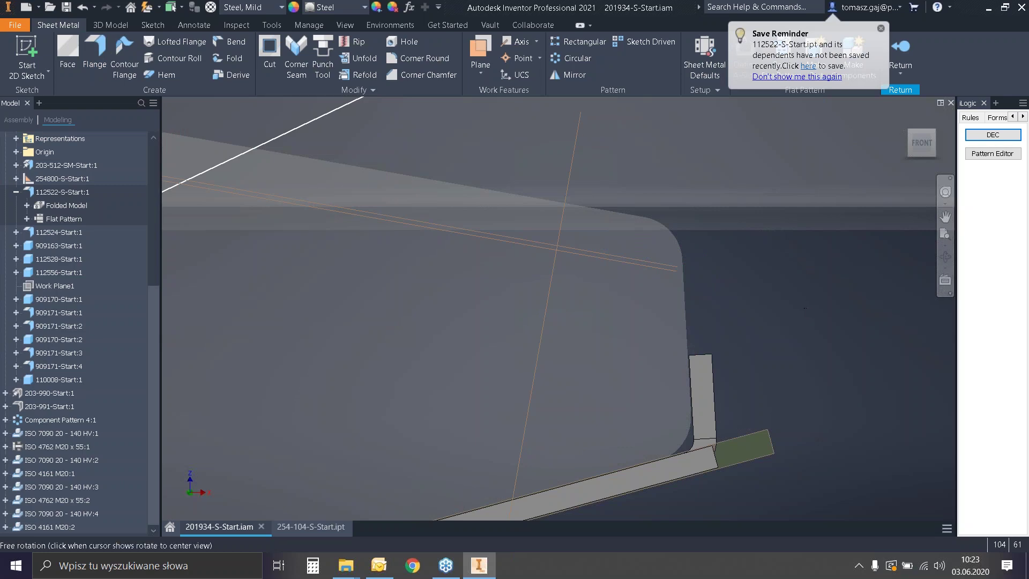
{"action": "middle_click_drag", "start_coordinate": [808, 307], "coordinate": [774, 318], "text": "shift"}
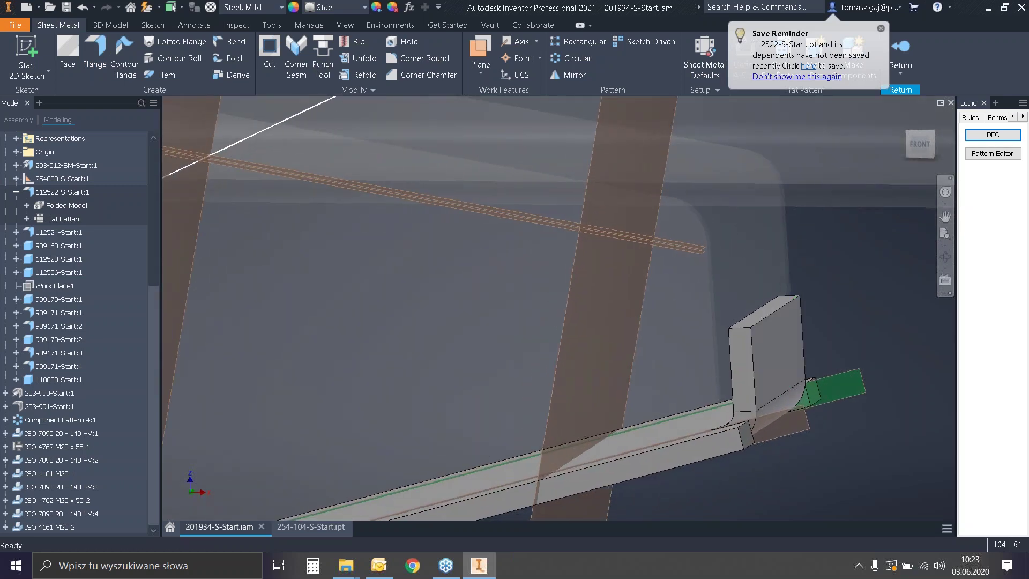
Create a work plane offset 2 mm from the sloping upper edge face of the side plate.
{"action": "scroll", "coordinate": [731, 316], "scroll_direction": "up", "scroll_amount": 3}
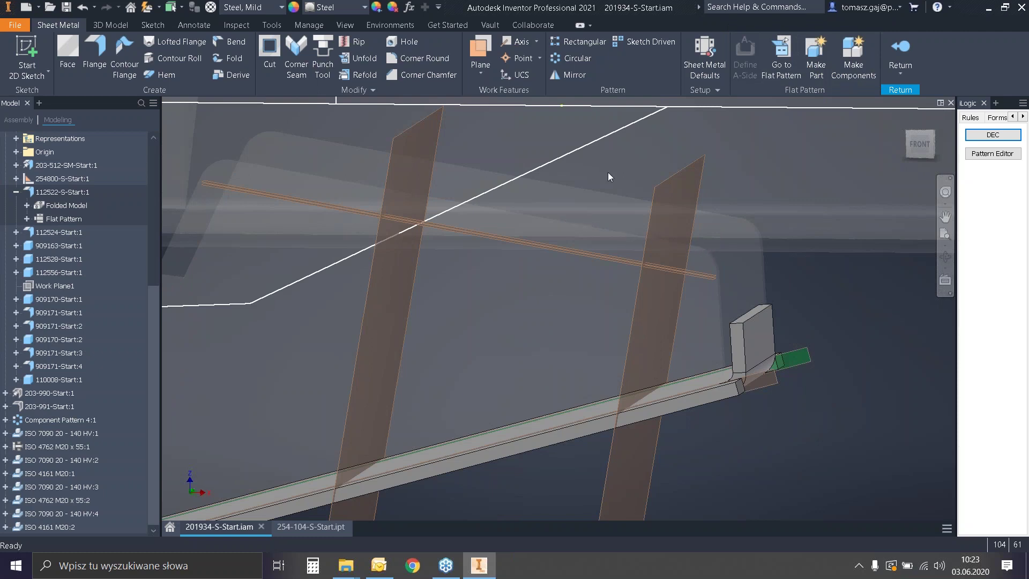
{"action": "left_click", "coordinate": [479, 53]}
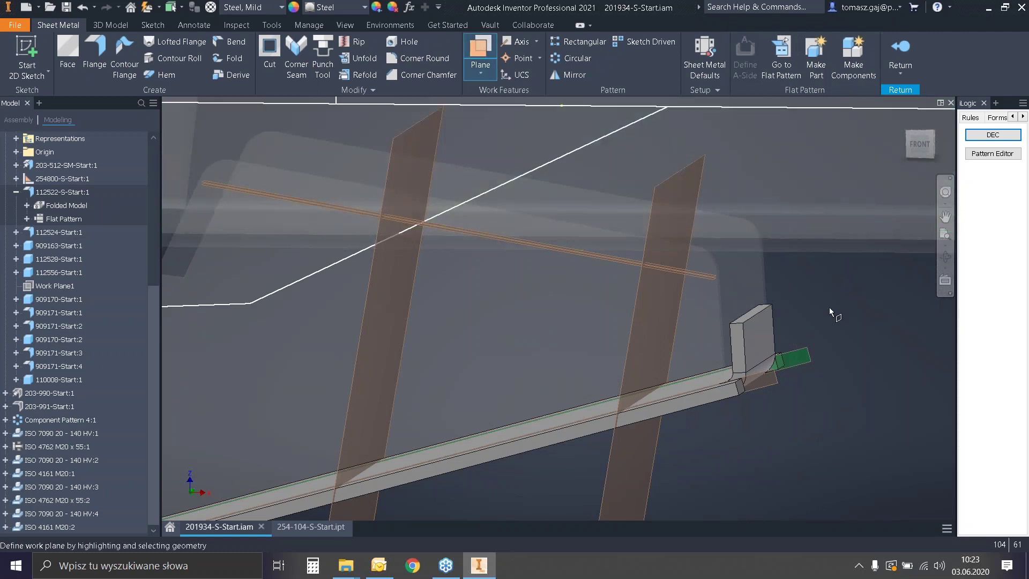
{"action": "middle_click_drag", "start_coordinate": [824, 305], "coordinate": [822, 314], "text": "shift"}
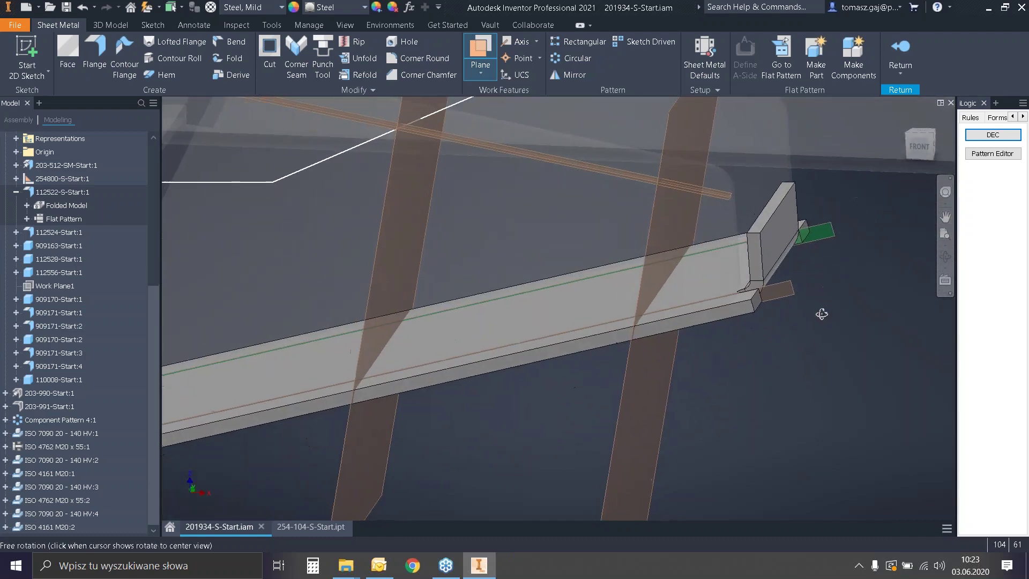
{"action": "scroll", "coordinate": [700, 155], "scroll_direction": "down", "scroll_amount": 2}
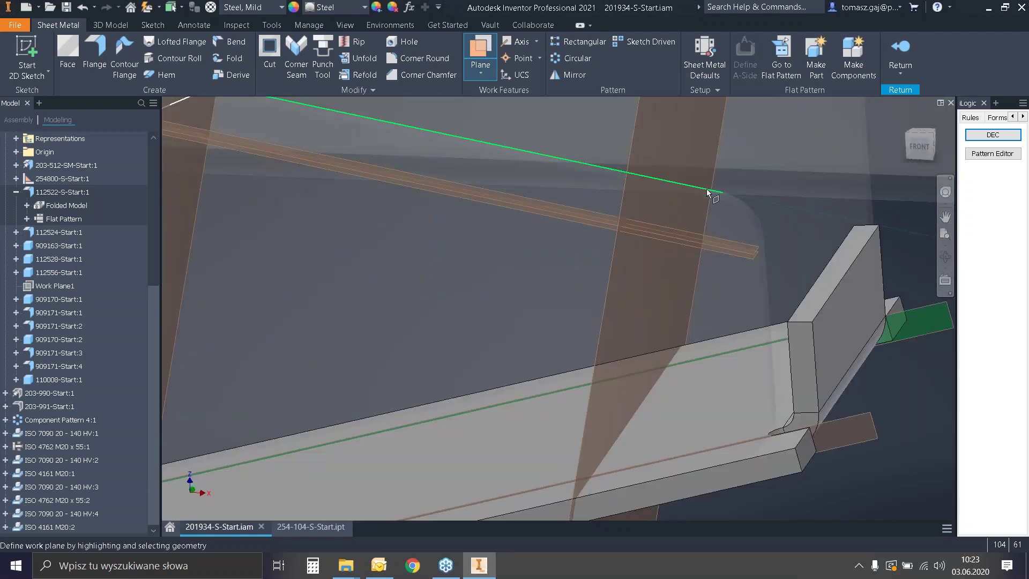
{"action": "left_click_drag", "start_coordinate": [571, 162], "coordinate": [570, 134]}
{"action": "type", "text": "2"}
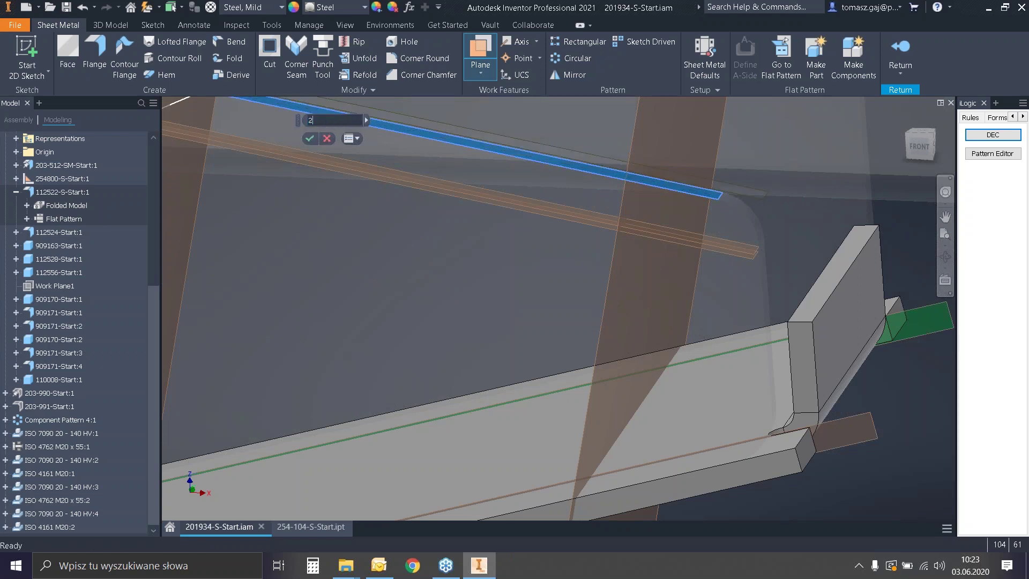
{"action": "left_click", "coordinate": [307, 139]}
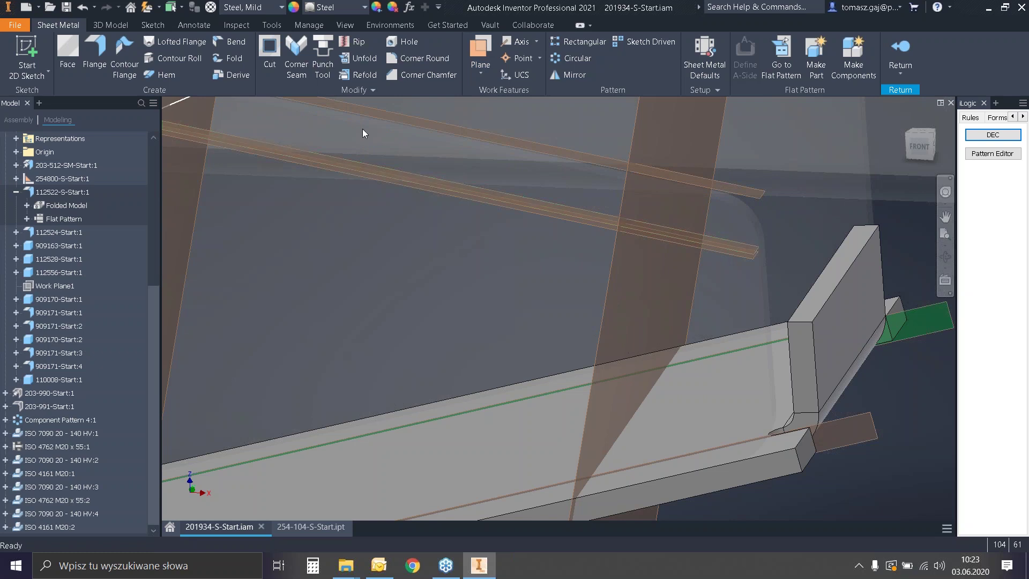
Create a 35 mm flange on the existing flange's upper edge, By Reference to the new work plane with the lower bend position, and return to the assembly.
{"action": "left_click", "coordinate": [95, 53]}
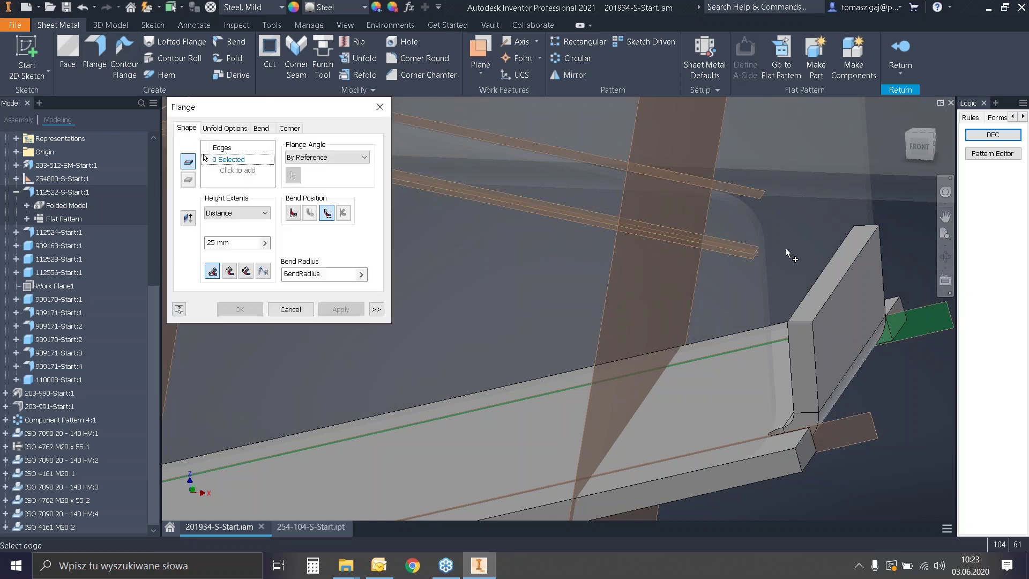
{"action": "left_click", "coordinate": [820, 267]}
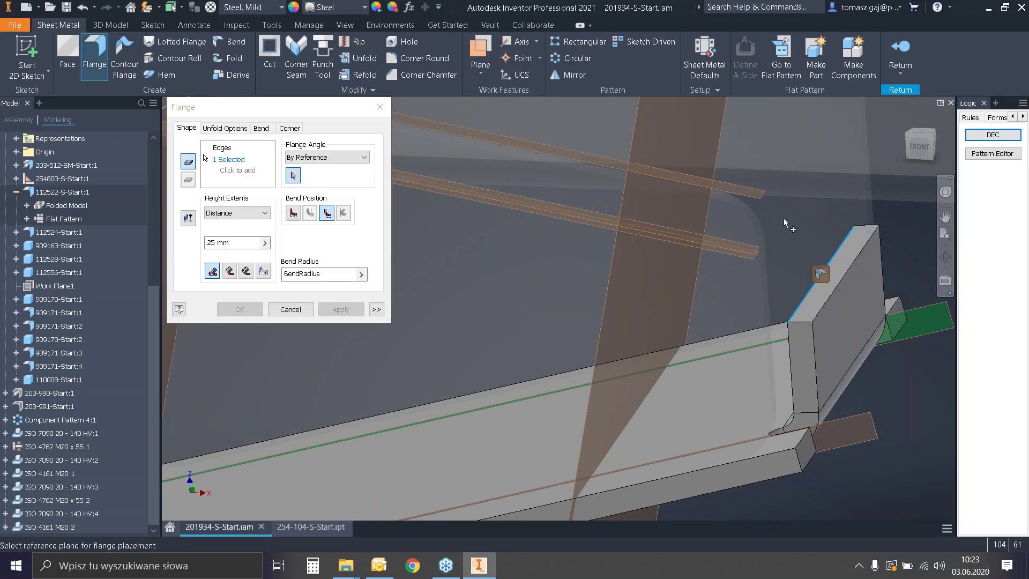
{"action": "left_click", "coordinate": [762, 199]}
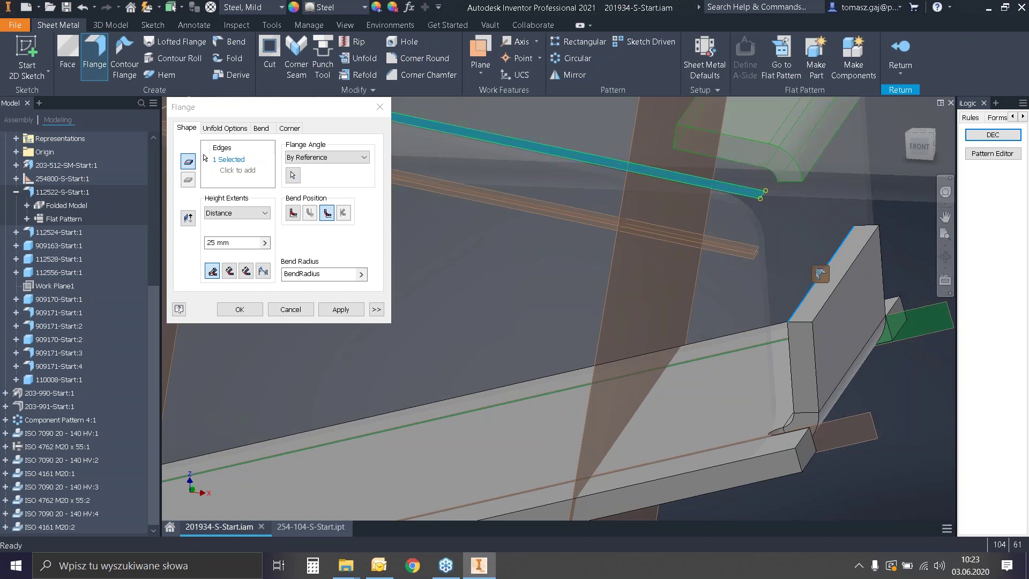
{"action": "left_click", "coordinate": [294, 213]}
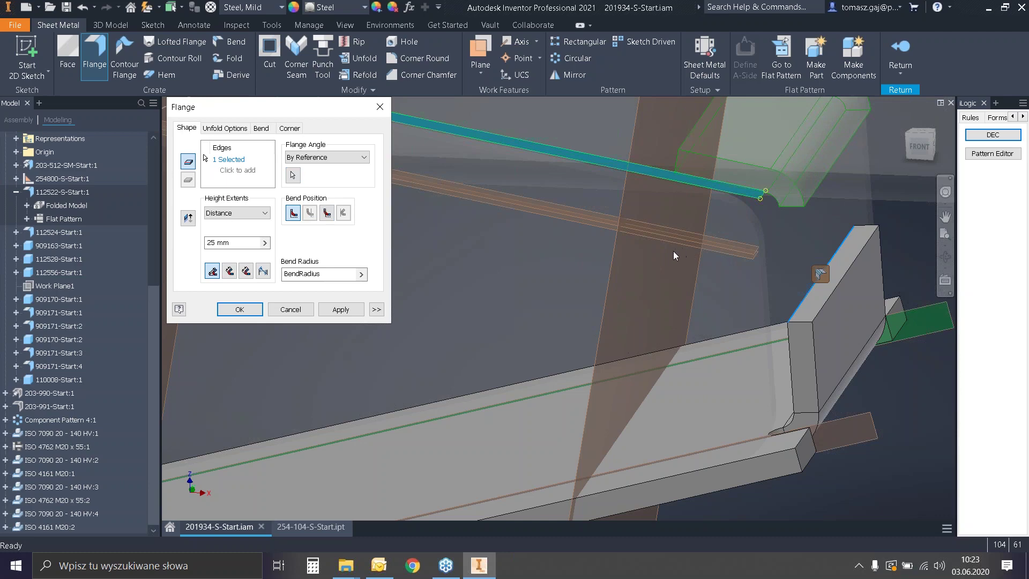
{"action": "left_click_drag", "start_coordinate": [242, 244], "coordinate": [208, 244]}
{"action": "type", "text": "35"}
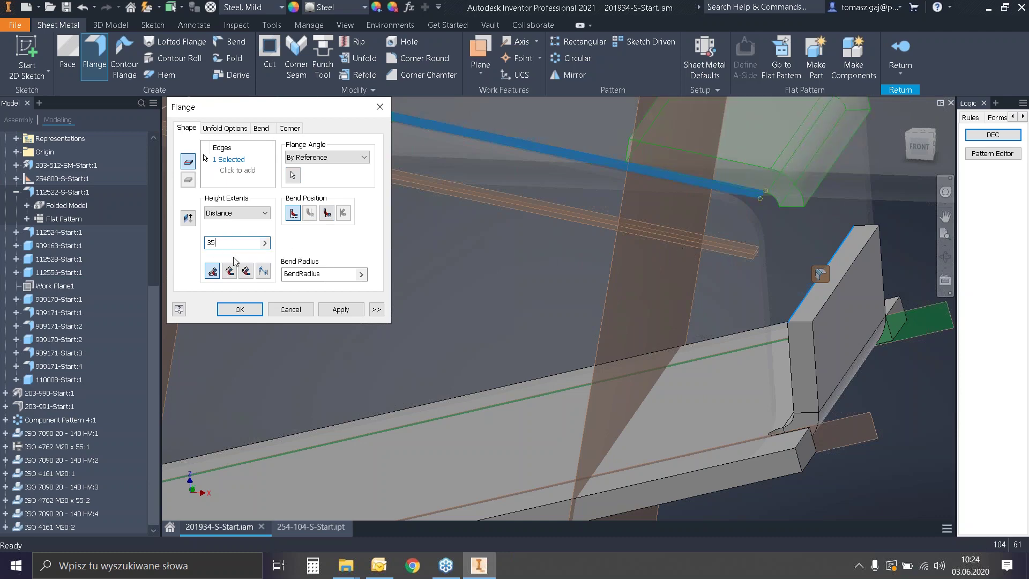
{"action": "left_click", "coordinate": [226, 304]}
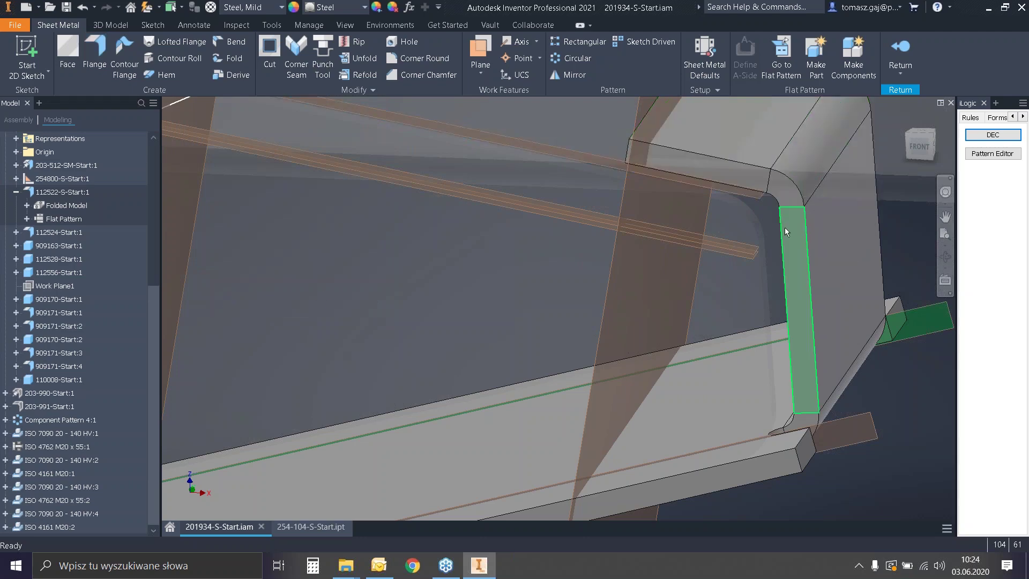
{"action": "scroll", "coordinate": [713, 339], "scroll_direction": "down", "scroll_amount": 2}
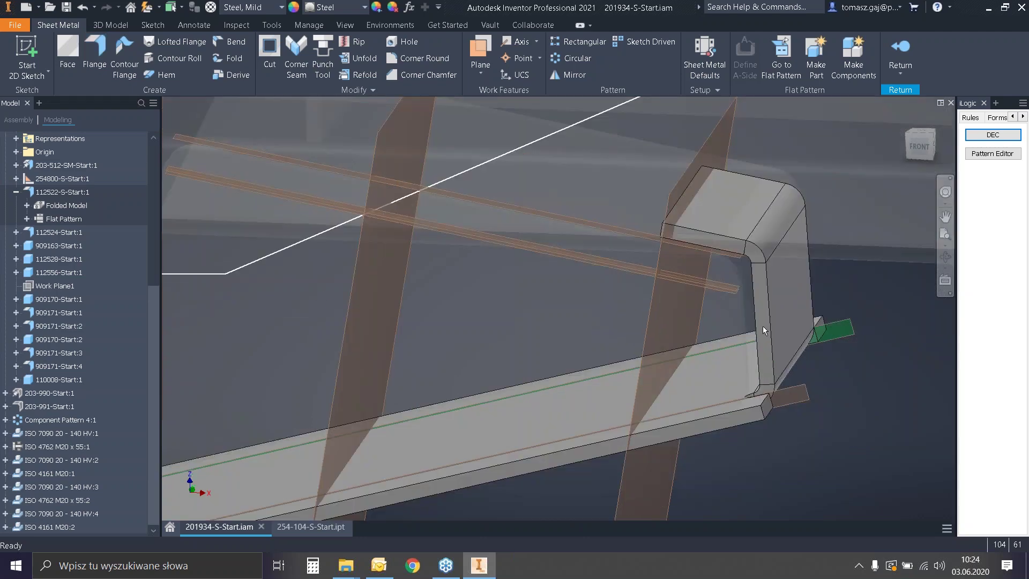
{"action": "left_click", "coordinate": [912, 47]}
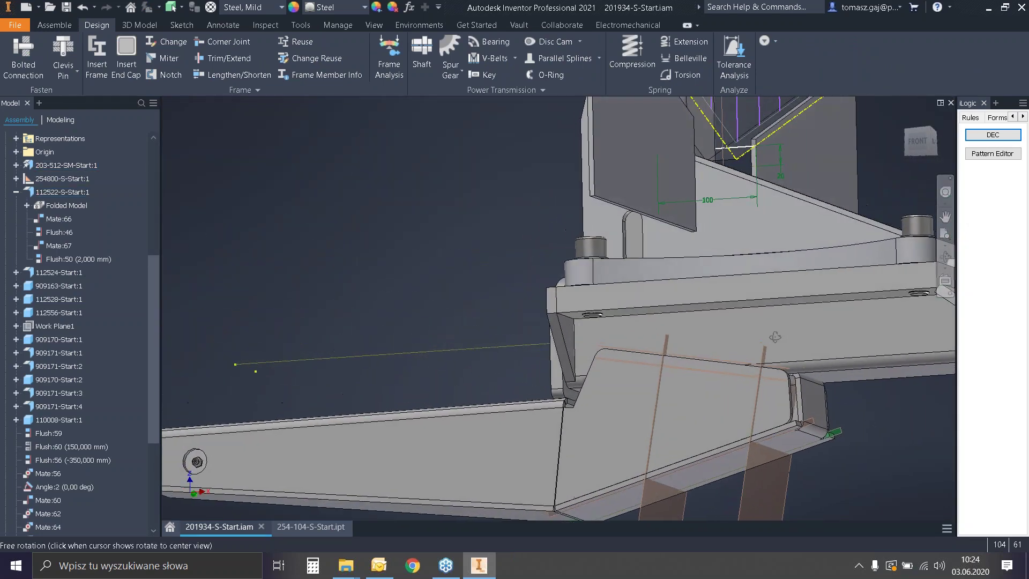
Examine how the double-bent flange fits between the side plates, from several angles and close up.
{"action": "scroll", "coordinate": [775, 337], "scroll_direction": "up", "scroll_amount": 5}
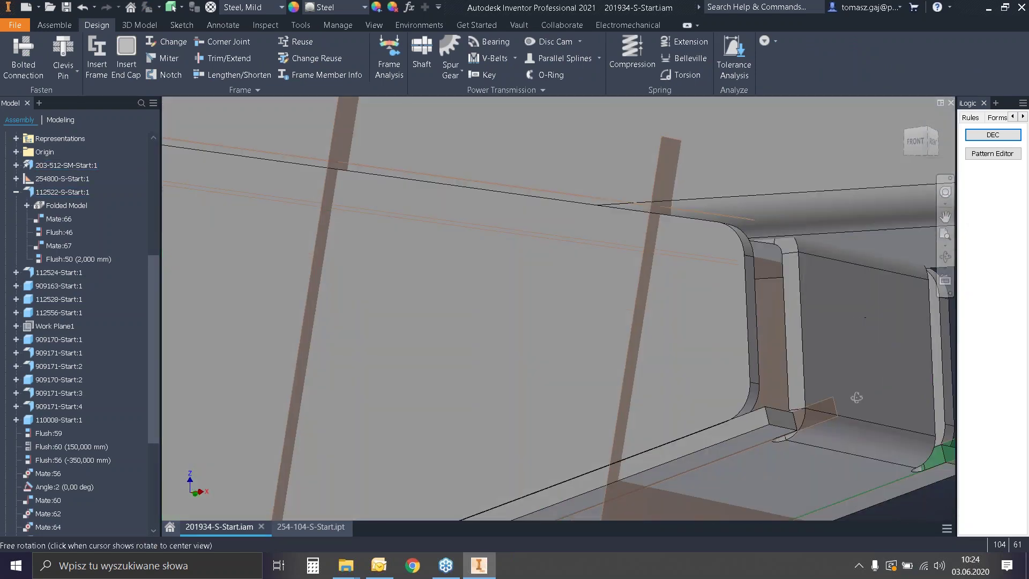
{"action": "key", "text": "Escape"}
{"action": "scroll", "coordinate": [829, 350], "scroll_direction": "down", "scroll_amount": 6}
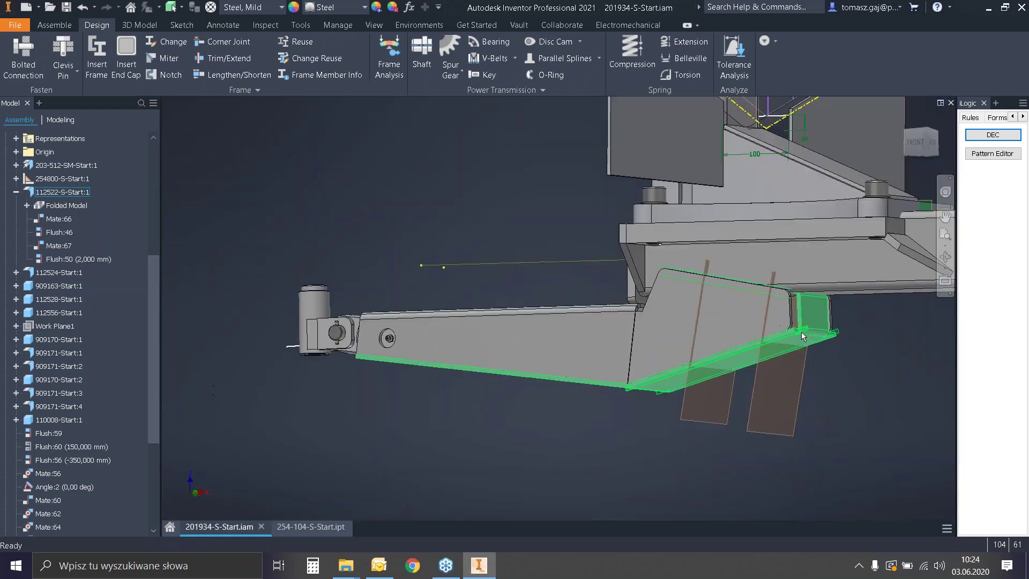
{"action": "middle_click_drag", "start_coordinate": [801, 332], "coordinate": [834, 371], "text": "shift"}
{"action": "key", "text": "Escape"}
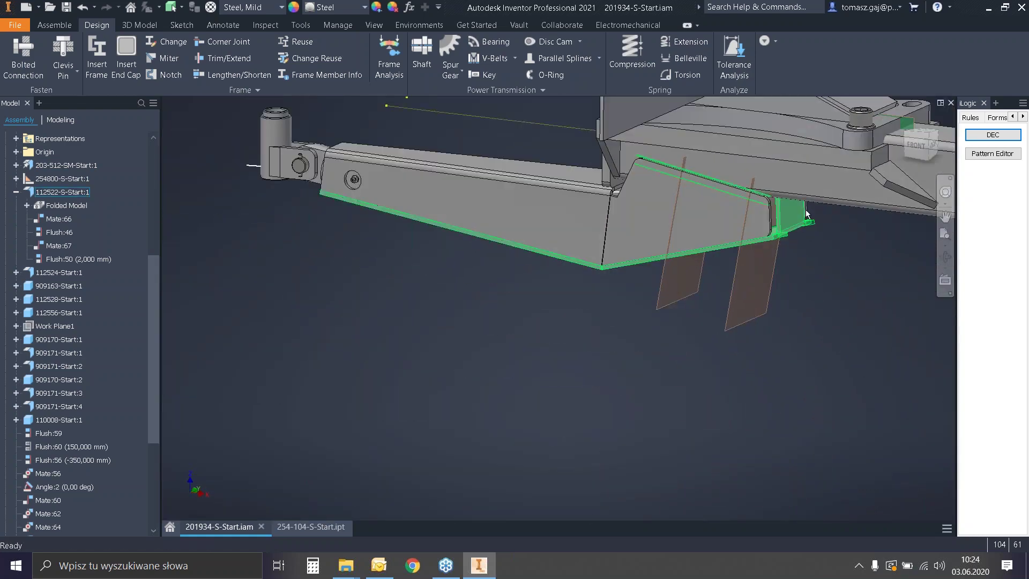
{"action": "scroll", "coordinate": [834, 371], "scroll_direction": "up", "scroll_amount": 5}
{"action": "scroll", "coordinate": [827, 358], "scroll_direction": "down", "scroll_amount": 4}
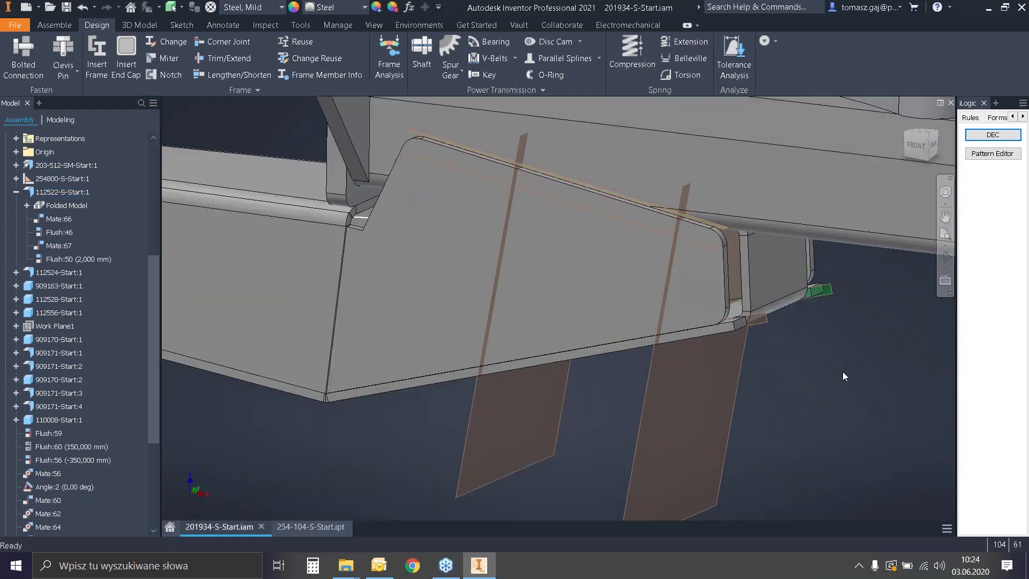
{"action": "scroll", "coordinate": [842, 375], "scroll_direction": "down", "scroll_amount": 3}
{"action": "middle_click_drag", "start_coordinate": [843, 375], "coordinate": [849, 238], "text": "shift"}
Hide the frame beam above the side plate to expose the flanged end of the sheet metal part.
{"action": "left_click", "coordinate": [849, 236]}
{"action": "right_click", "coordinate": [849, 236]}
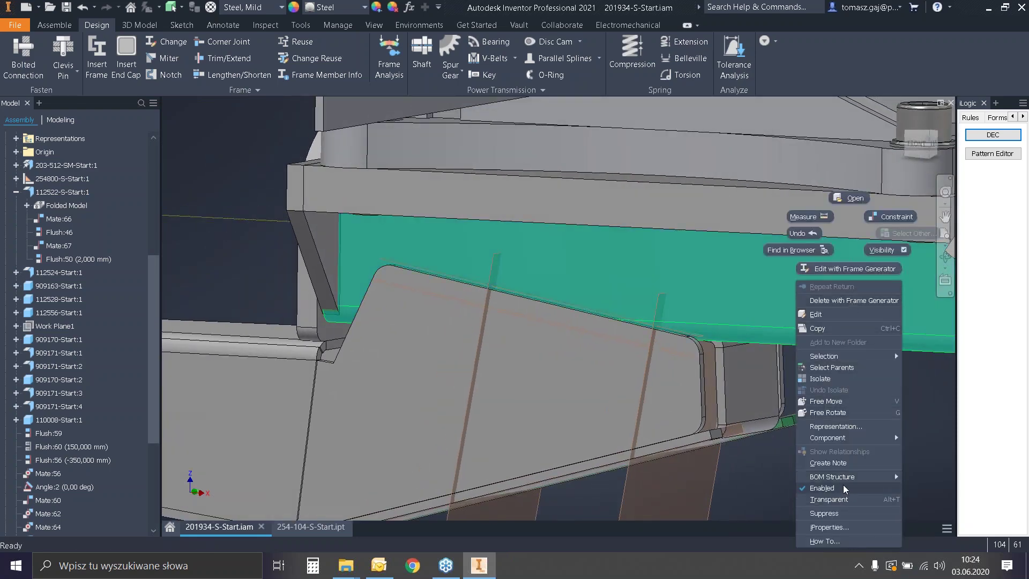
{"action": "key", "text": "Escape"}
{"action": "middle_click_drag", "start_coordinate": [868, 241], "coordinate": [785, 214], "text": "shift"}
{"action": "scroll", "coordinate": [780, 198], "scroll_direction": "down", "scroll_amount": 5}
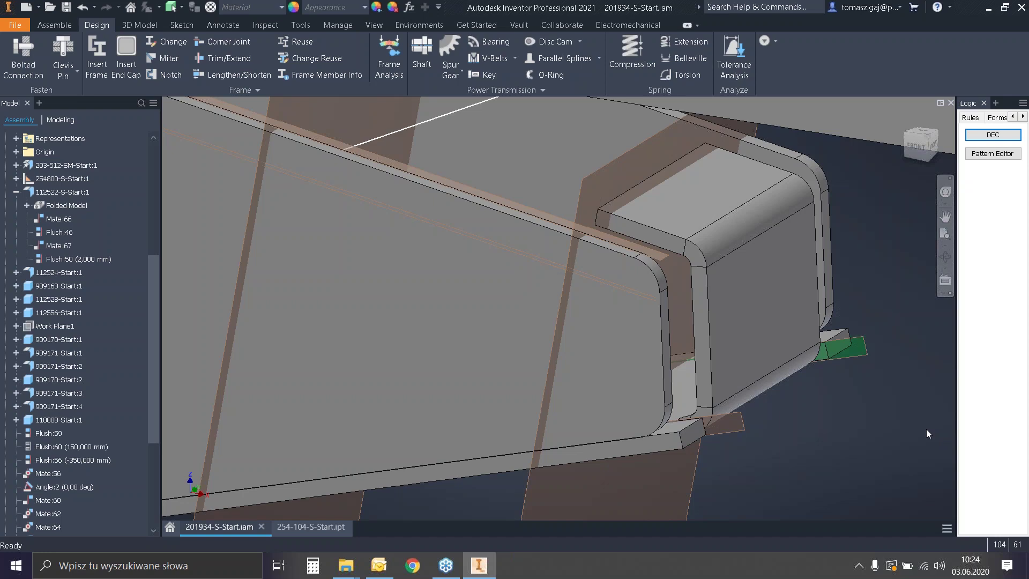
{"action": "scroll", "coordinate": [804, 400], "scroll_direction": "down", "scroll_amount": 3}
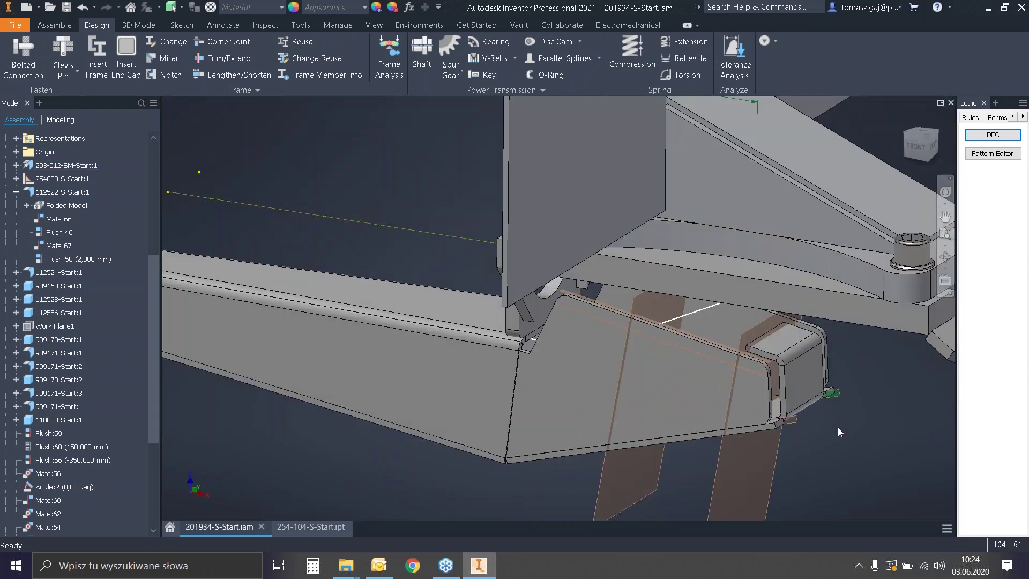
Open the 112522-S-Start sheet metal part on its own and go to its flat pattern.
{"action": "left_click", "coordinate": [815, 385]}
{"action": "right_click", "coordinate": [815, 386]}
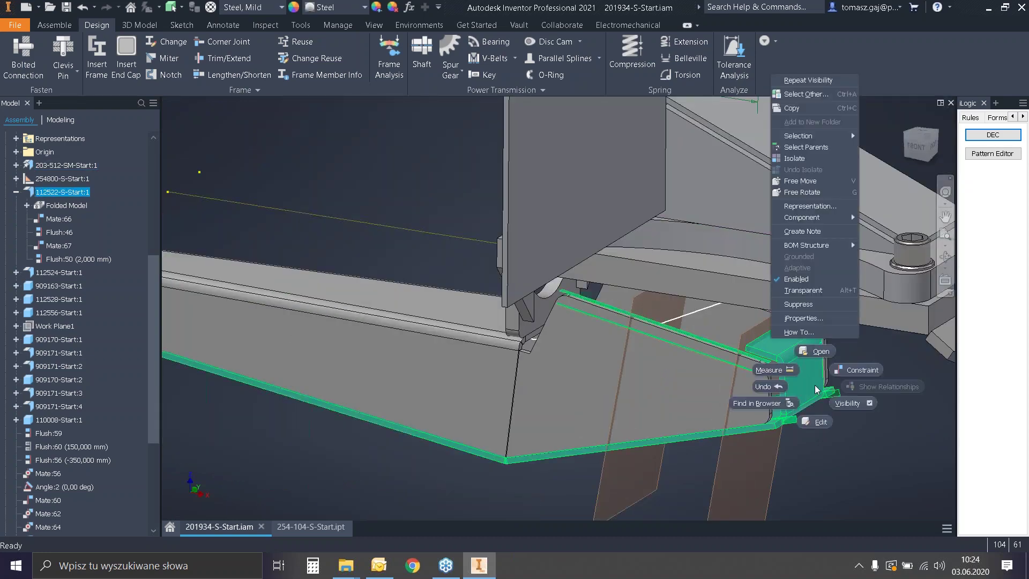
{"action": "left_click", "coordinate": [815, 352]}
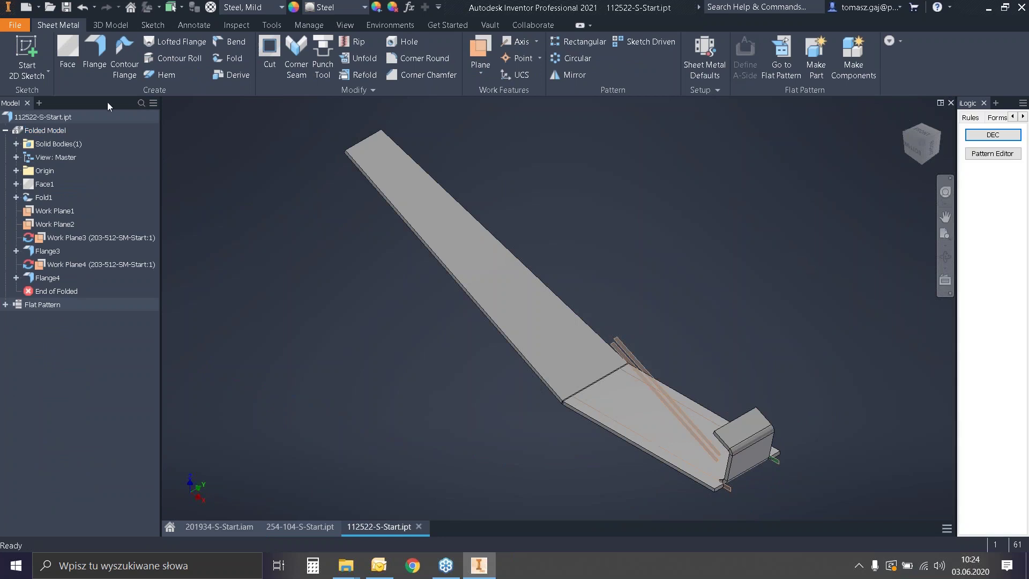
{"action": "right_click", "coordinate": [46, 118]}
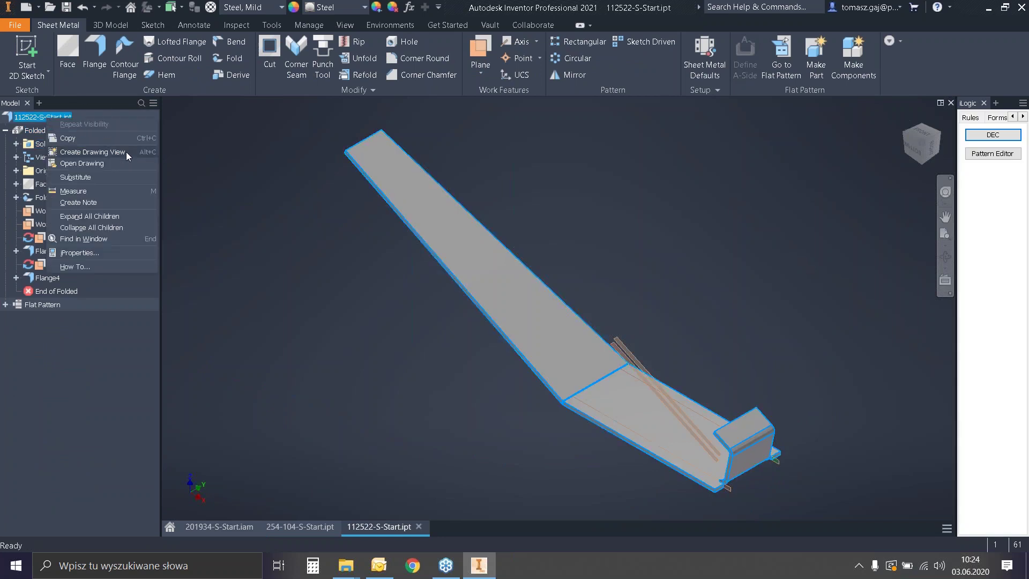
{"action": "left_click", "coordinate": [781, 72]}
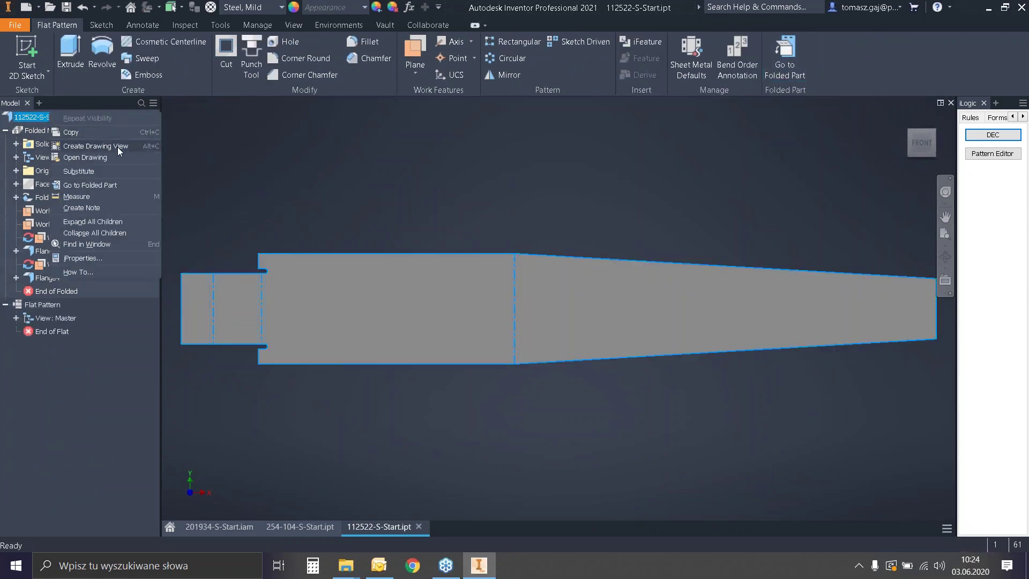
Create a drawing of the part from the Metric ISO.dwg template and place a Flat Pattern base view.
{"action": "left_click", "coordinate": [119, 152]}
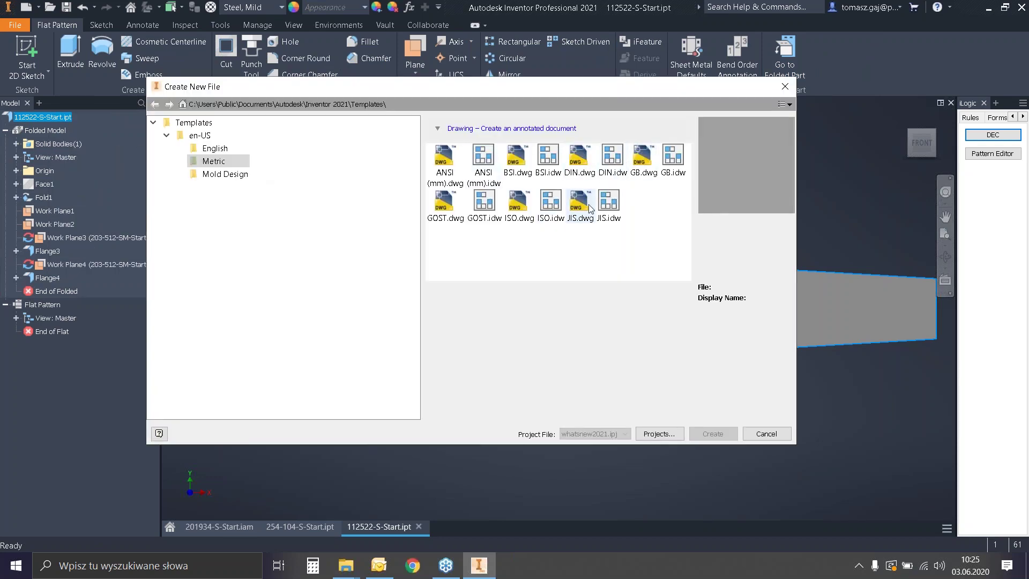
{"action": "left_click", "coordinate": [518, 207]}
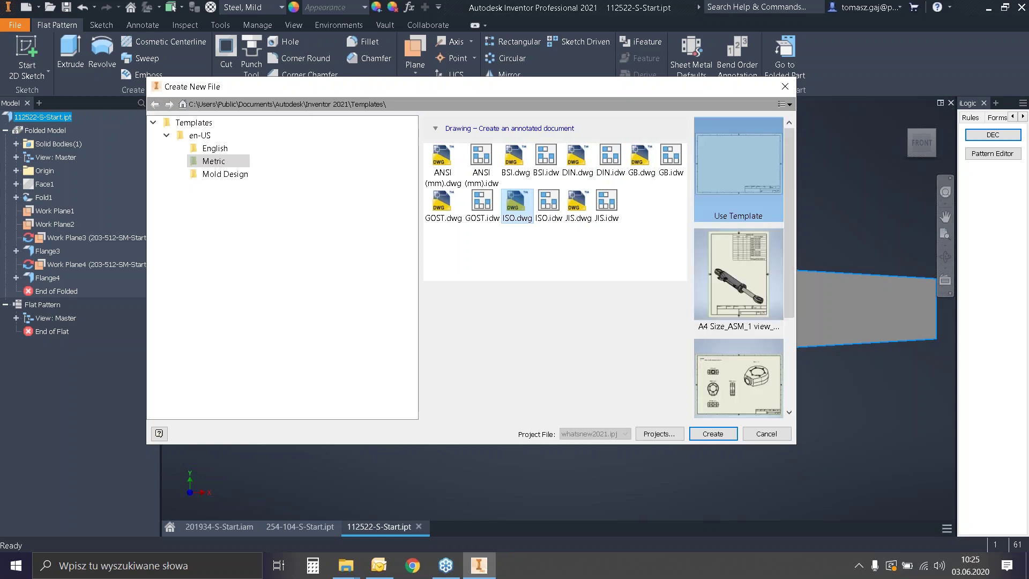
{"action": "left_click", "coordinate": [694, 434]}
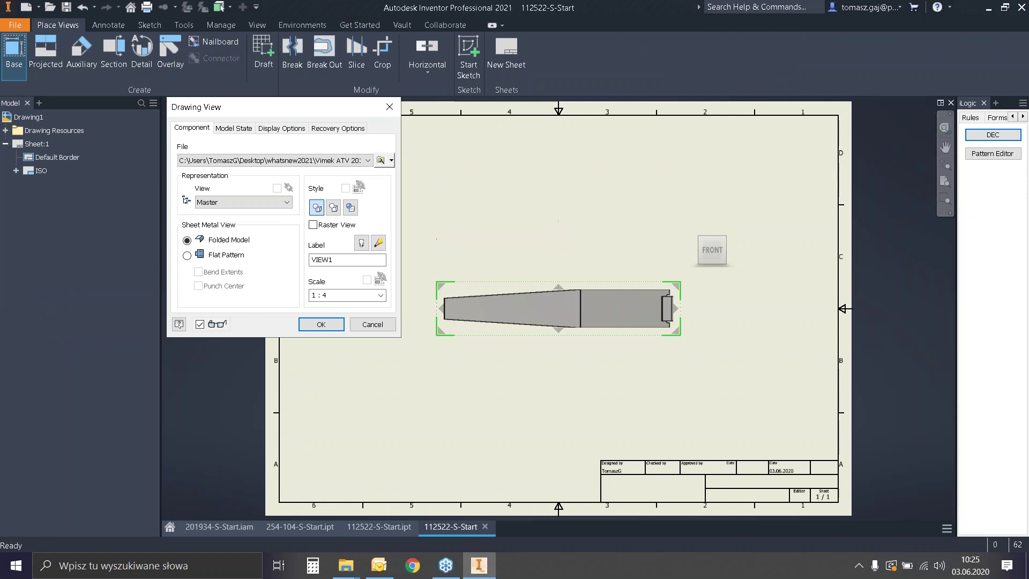
{"action": "left_click", "coordinate": [222, 255]}
{"action": "left_click", "coordinate": [321, 324]}
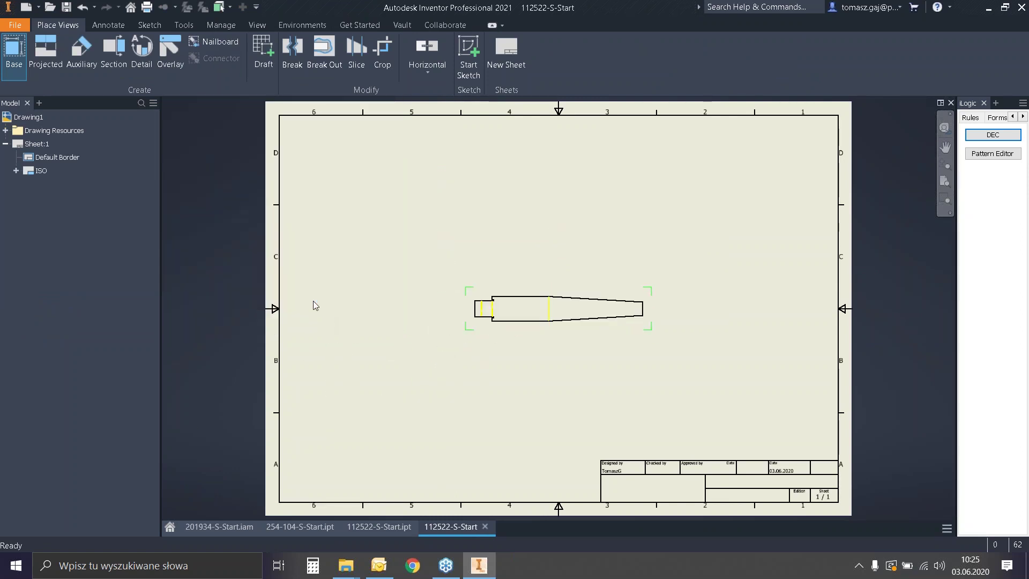
Add a Folded Model base view below the flat pattern view and project a side profile view beneath it.
{"action": "left_click", "coordinate": [14, 51]}
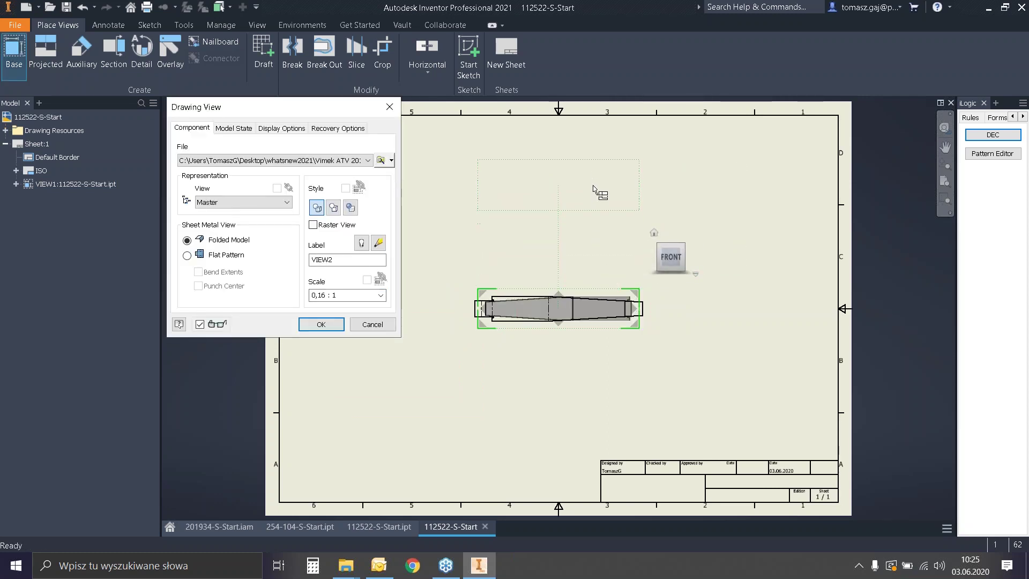
{"action": "left_click", "coordinate": [321, 325]}
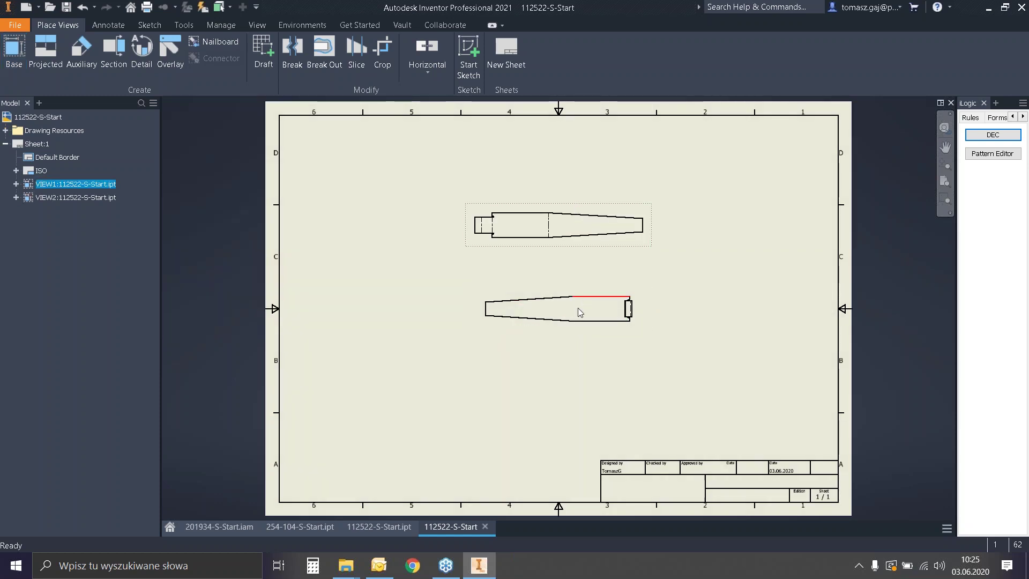
{"action": "left_click", "coordinate": [46, 51]}
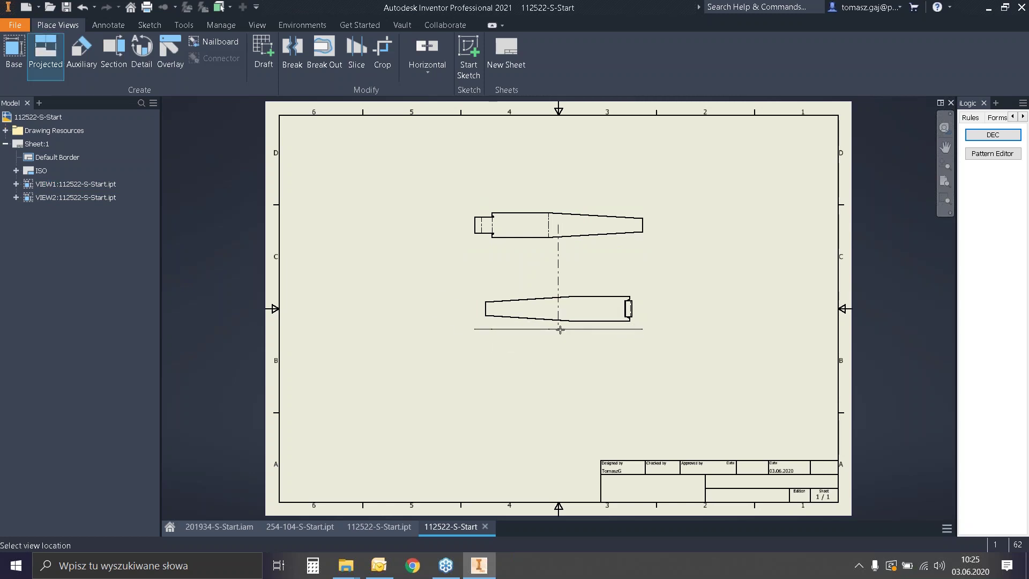
{"action": "key", "text": "Escape"}
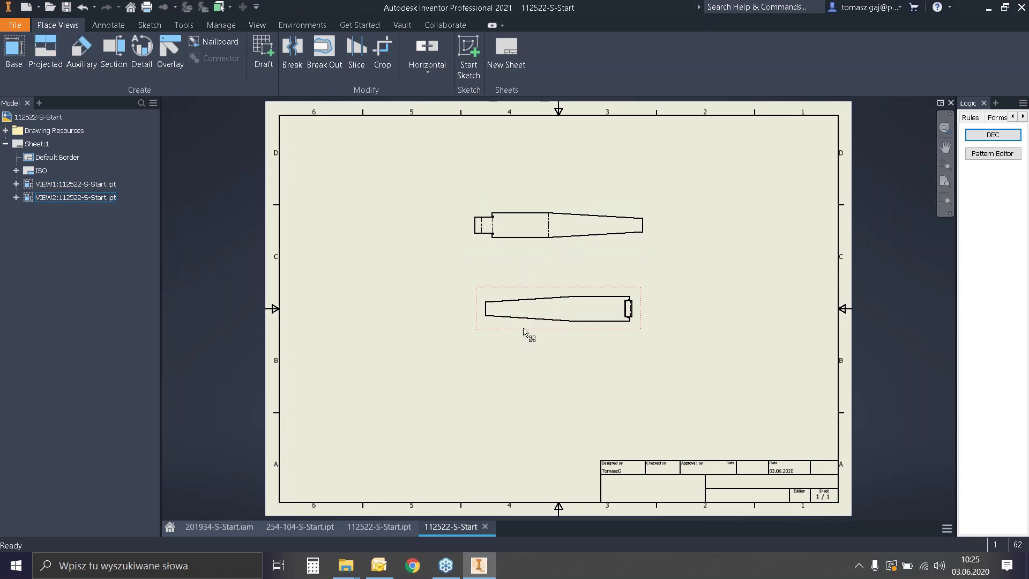
{"action": "left_click", "coordinate": [45, 51]}
{"action": "left_click", "coordinate": [558, 311]}
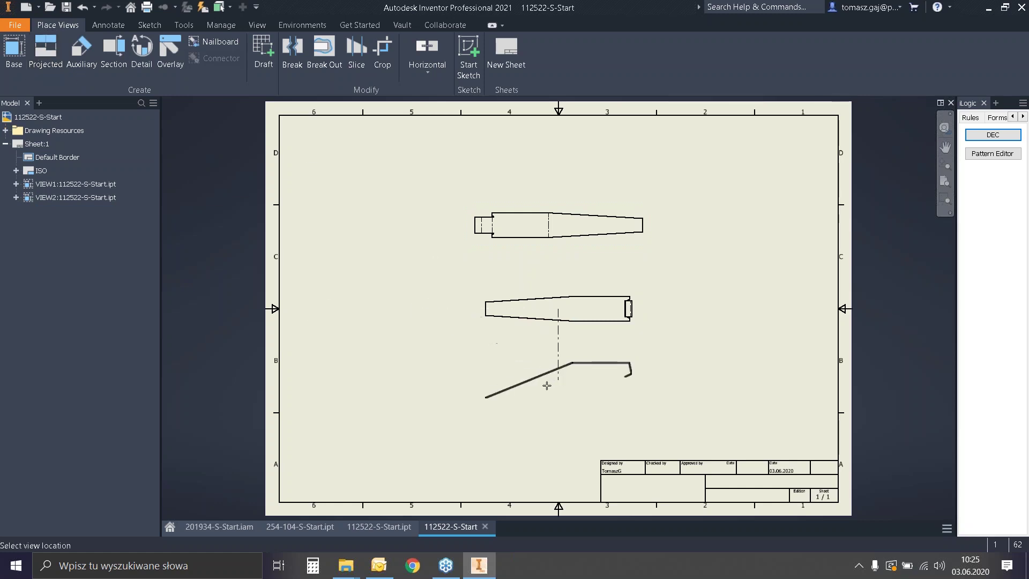
{"action": "left_click", "coordinate": [564, 361]}
{"action": "right_click", "coordinate": [724, 379]}
{"action": "left_click", "coordinate": [772, 379]}
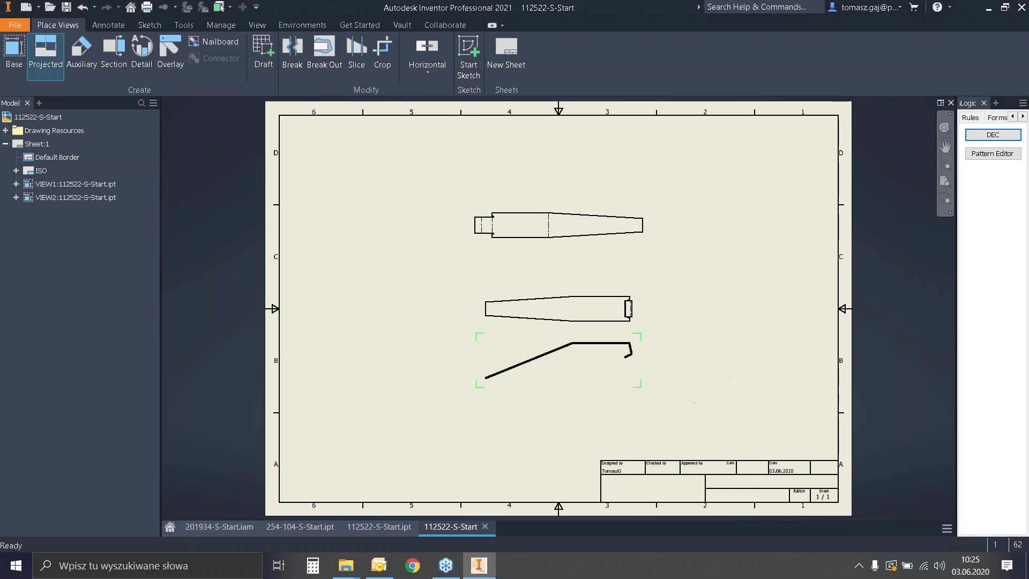
{"action": "scroll", "coordinate": [637, 303], "scroll_direction": "down", "scroll_amount": 4}
{"action": "scroll", "coordinate": [641, 304], "scroll_direction": "up", "scroll_amount": 2}
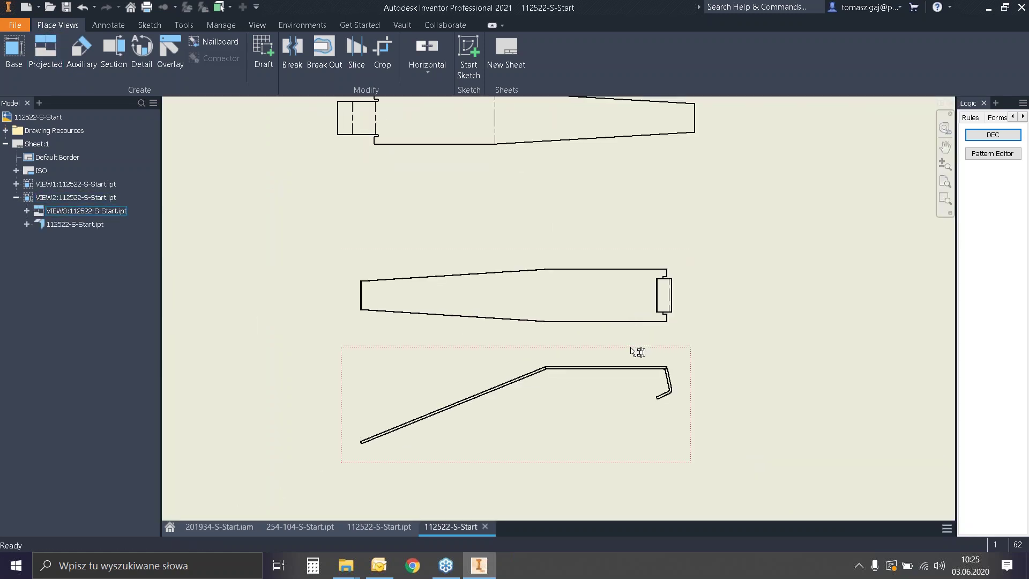
{"action": "scroll", "coordinate": [638, 352], "scroll_direction": "up", "scroll_amount": 2}
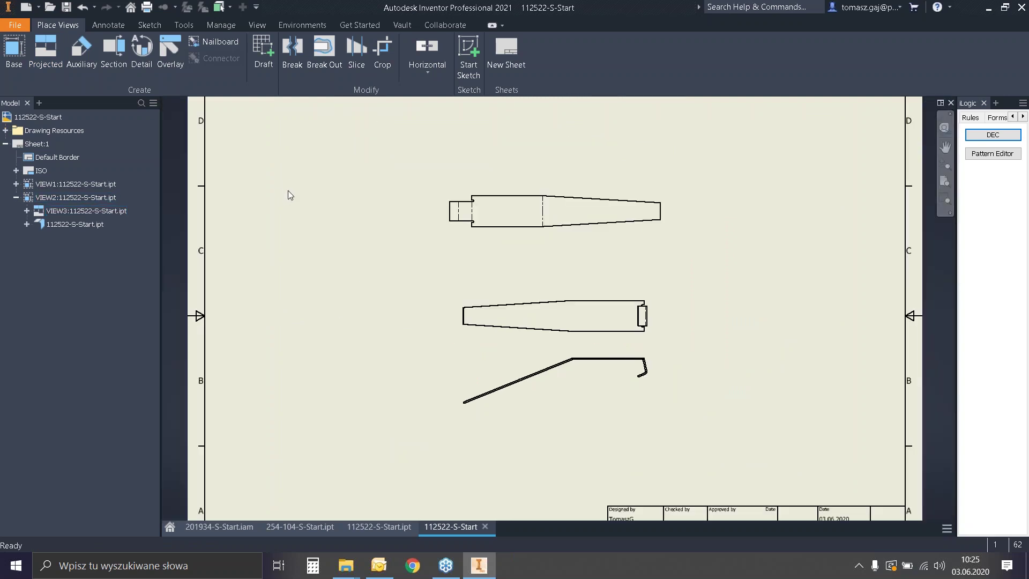
Switch to the 254-104-S-Start.ipt part and start a new drawing view of it from a drawing template.
{"action": "left_click", "coordinate": [384, 526]}
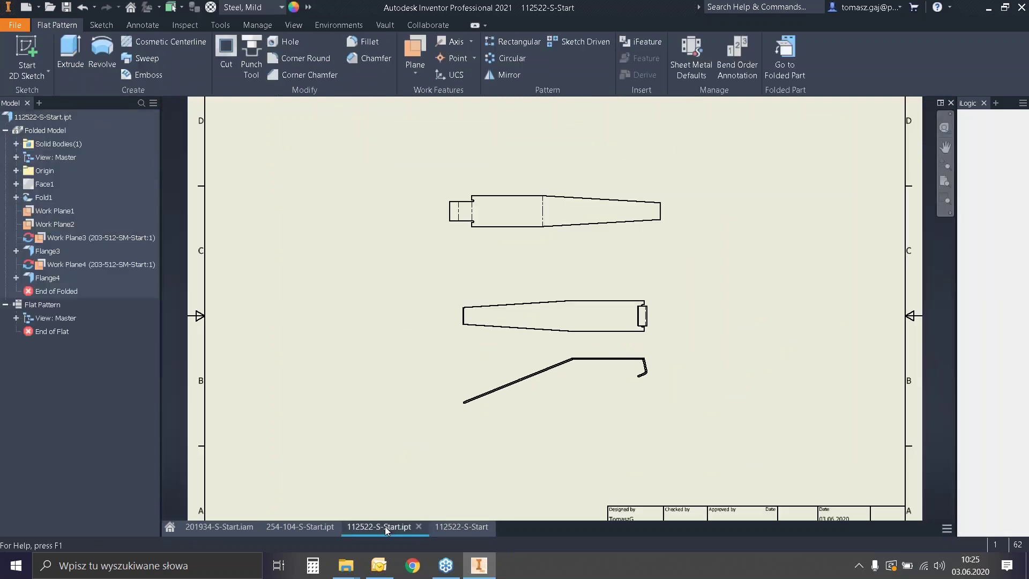
{"action": "left_click", "coordinate": [321, 528]}
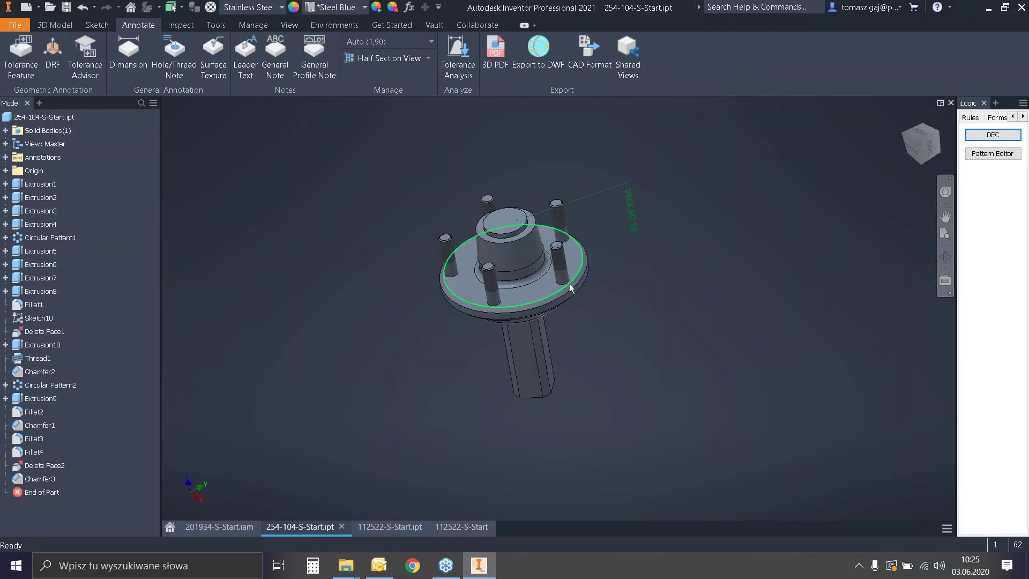
{"action": "right_click", "coordinate": [61, 116]}
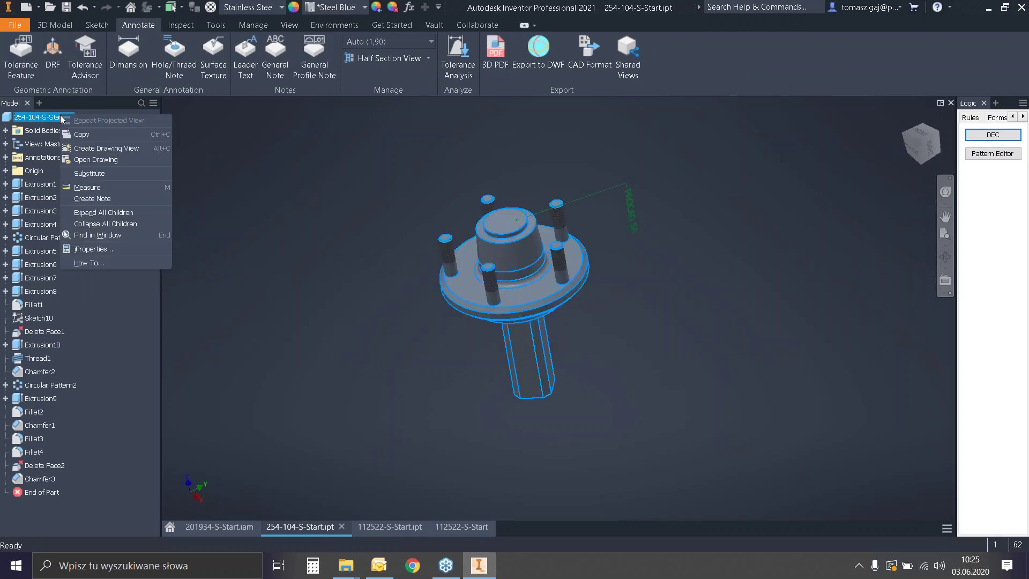
{"action": "left_click", "coordinate": [132, 152]}
{"action": "double_click", "coordinate": [517, 208]}
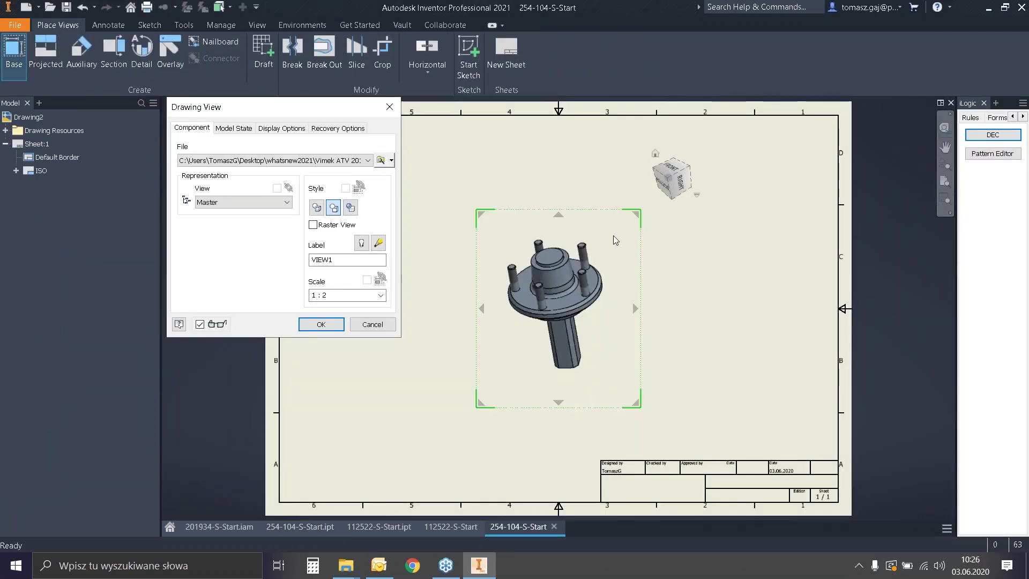
Place the round flange face as base view at 1:2 with a side view projected above, and shift both views down the sheet.
{"action": "left_click", "coordinate": [675, 171]}
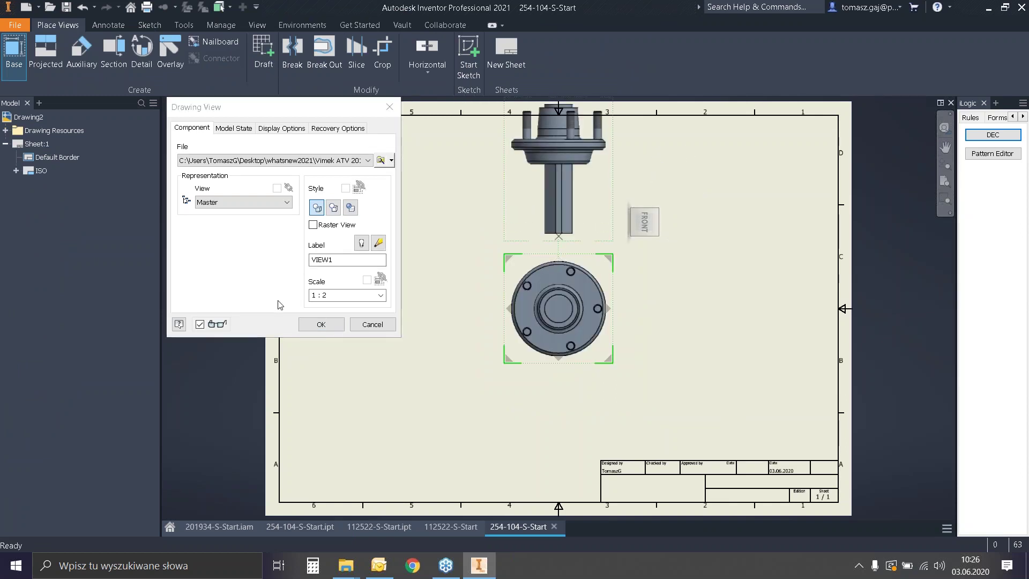
{"action": "left_click", "coordinate": [321, 324]}
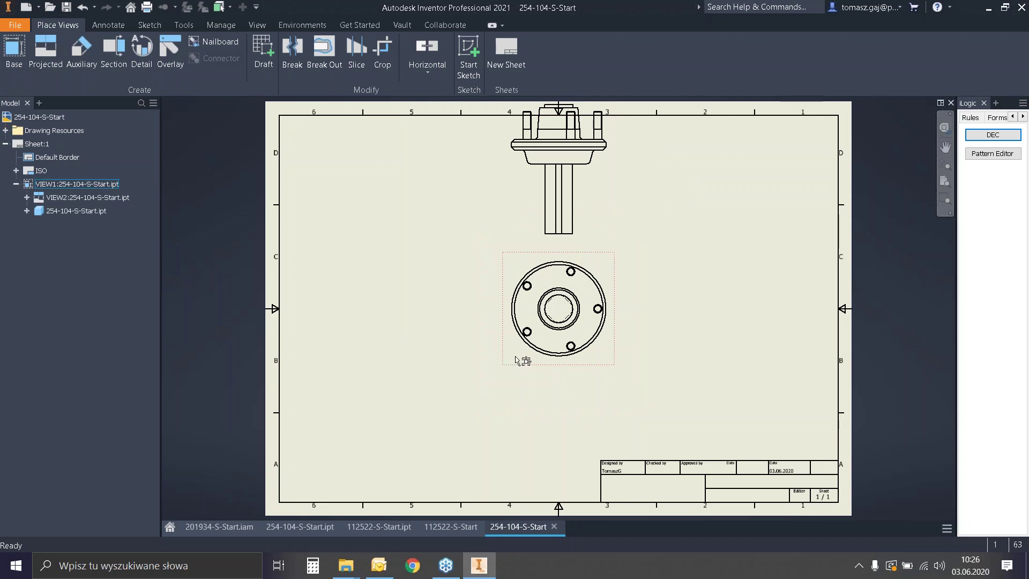
{"action": "left_click_drag", "start_coordinate": [523, 358], "coordinate": [521, 454]}
{"action": "left_click_drag", "start_coordinate": [553, 230], "coordinate": [560, 286]}
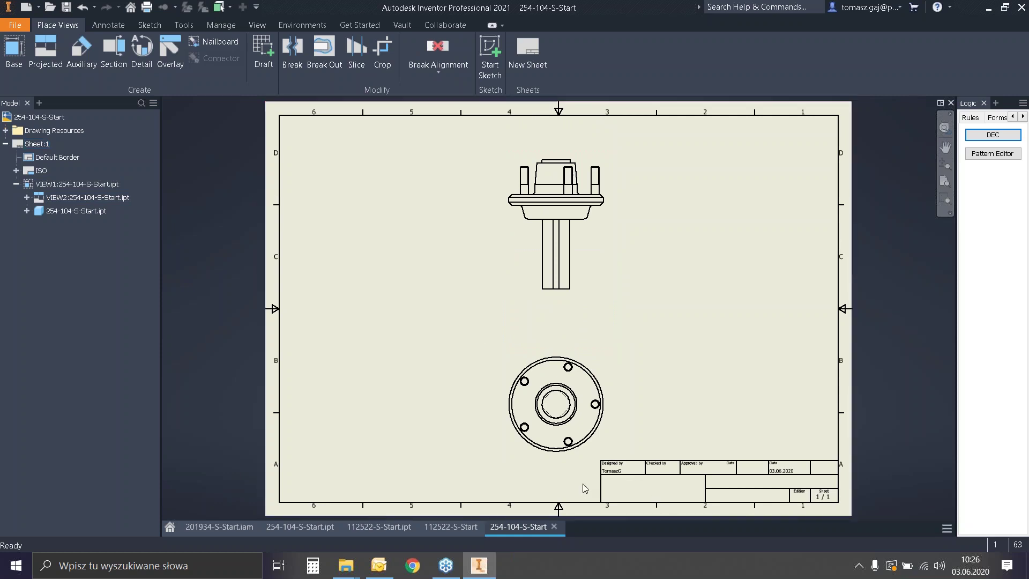
Try to add automated centerlines to the round flange view, applied to hole features.
{"action": "scroll", "coordinate": [573, 462], "scroll_direction": "up", "scroll_amount": 3}
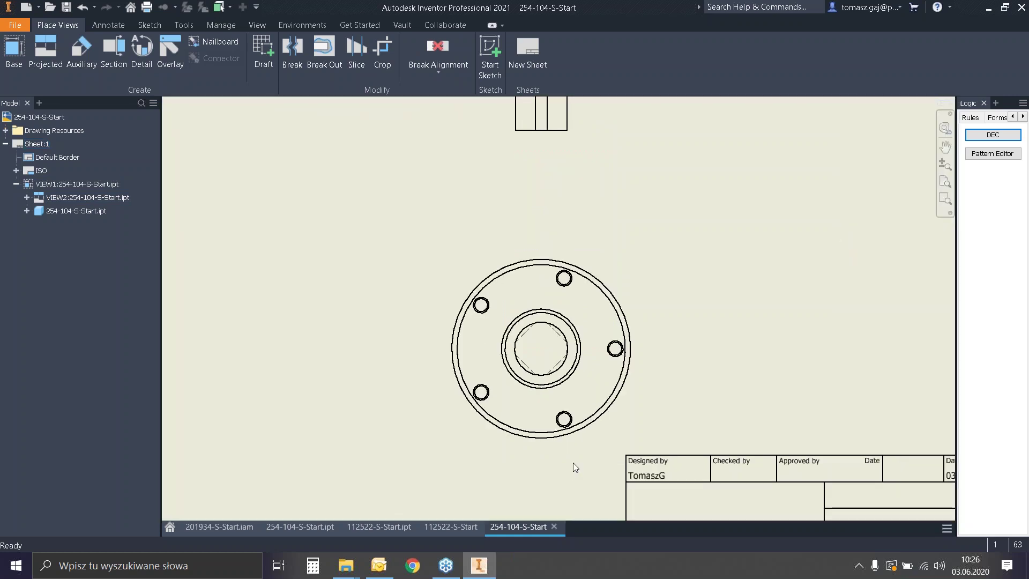
{"action": "left_click", "coordinate": [111, 27]}
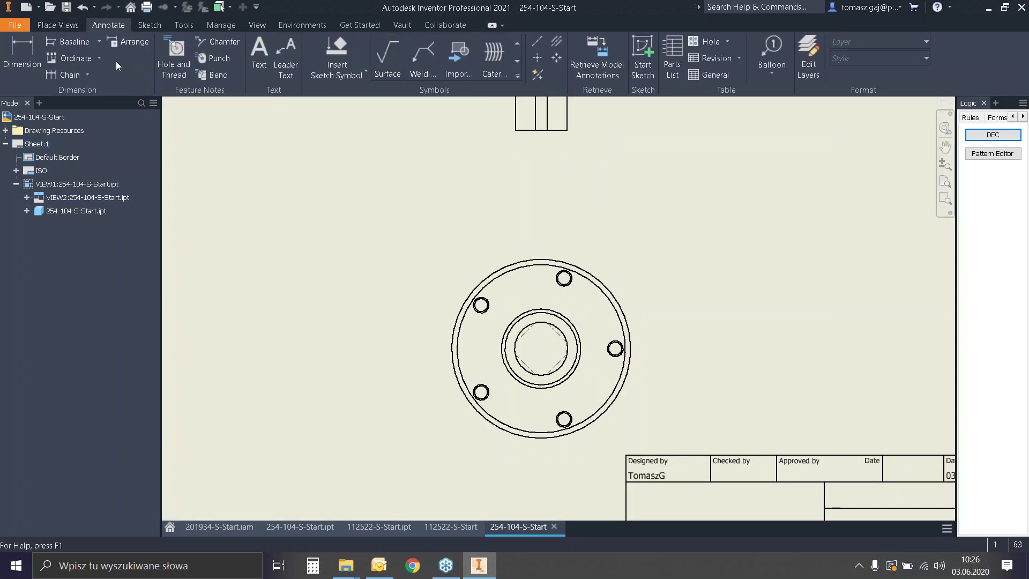
{"action": "left_click", "coordinate": [537, 75]}
{"action": "left_click", "coordinate": [627, 324]}
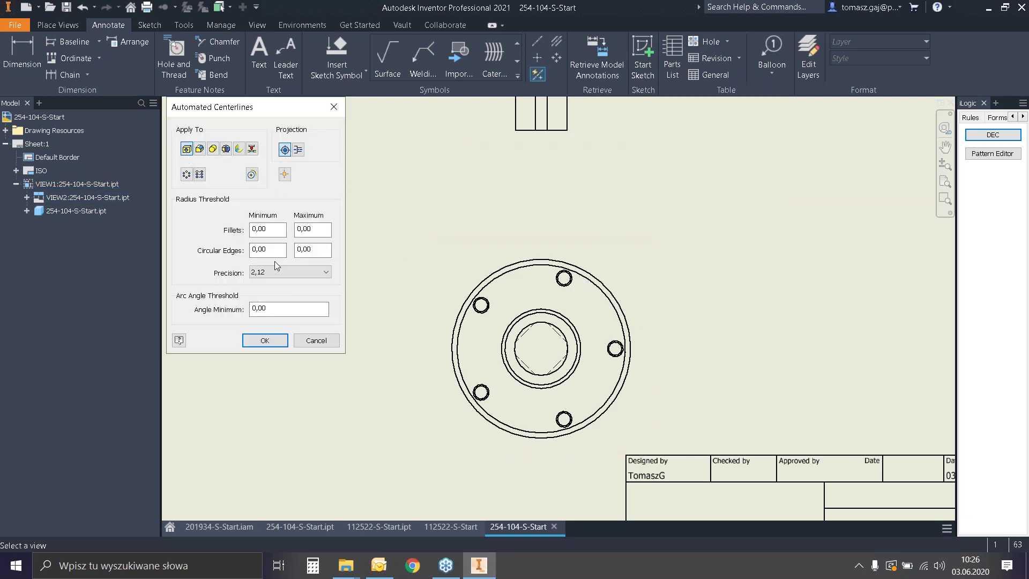
{"action": "left_click", "coordinate": [264, 340]}
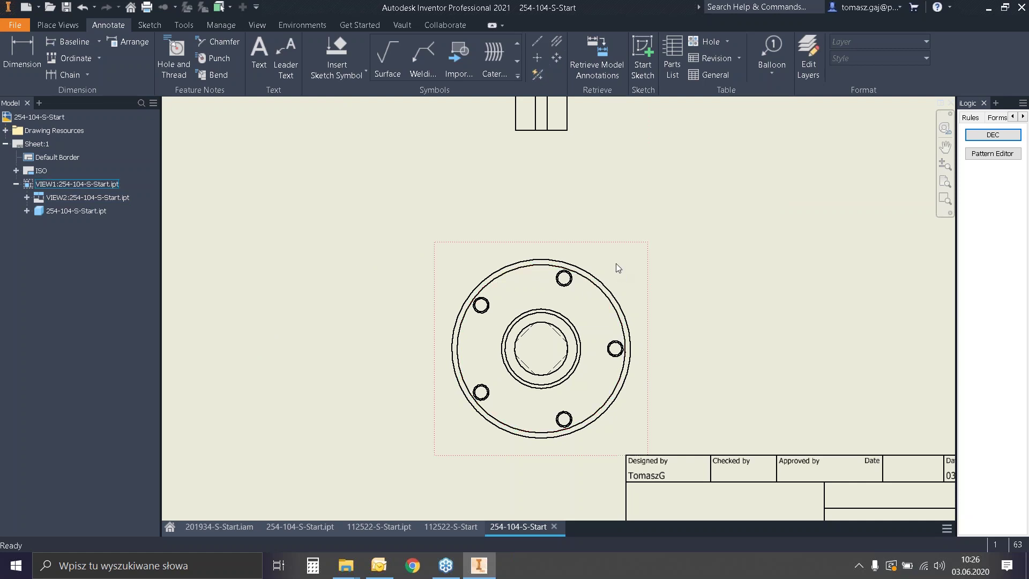
{"action": "double_click", "coordinate": [622, 245]}
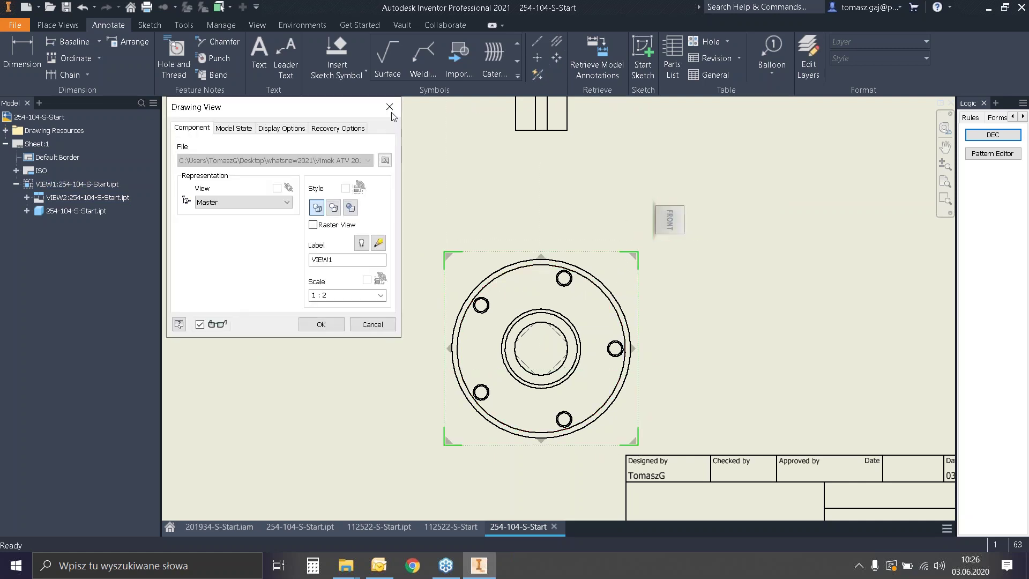
{"action": "key", "text": "Escape"}
Add automated centerlines to the round flange view, applied to cylindrical and revolved features instead of hole features.
{"action": "left_click", "coordinate": [537, 74]}
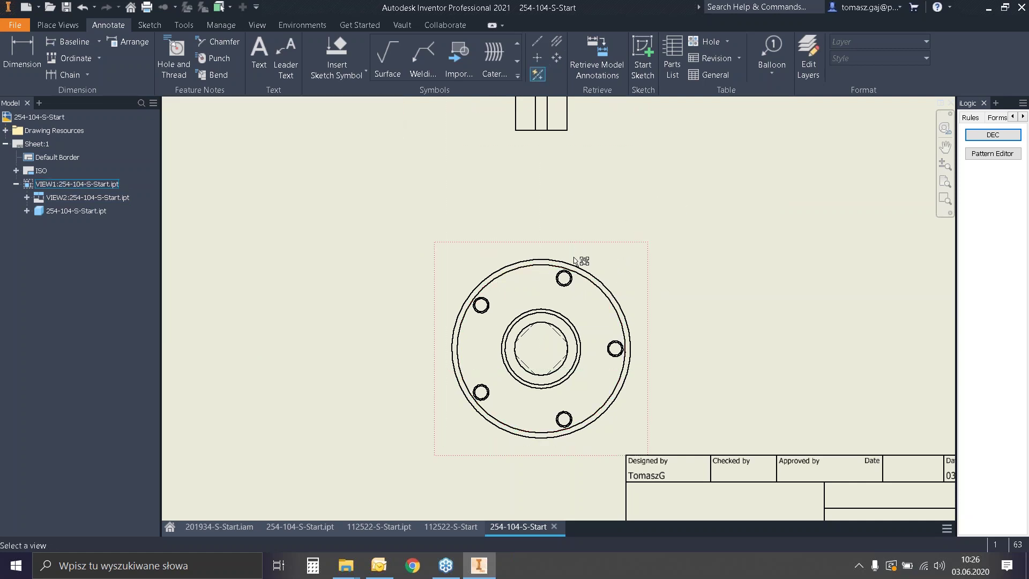
{"action": "left_click", "coordinate": [590, 257]}
{"action": "left_click", "coordinate": [186, 149]}
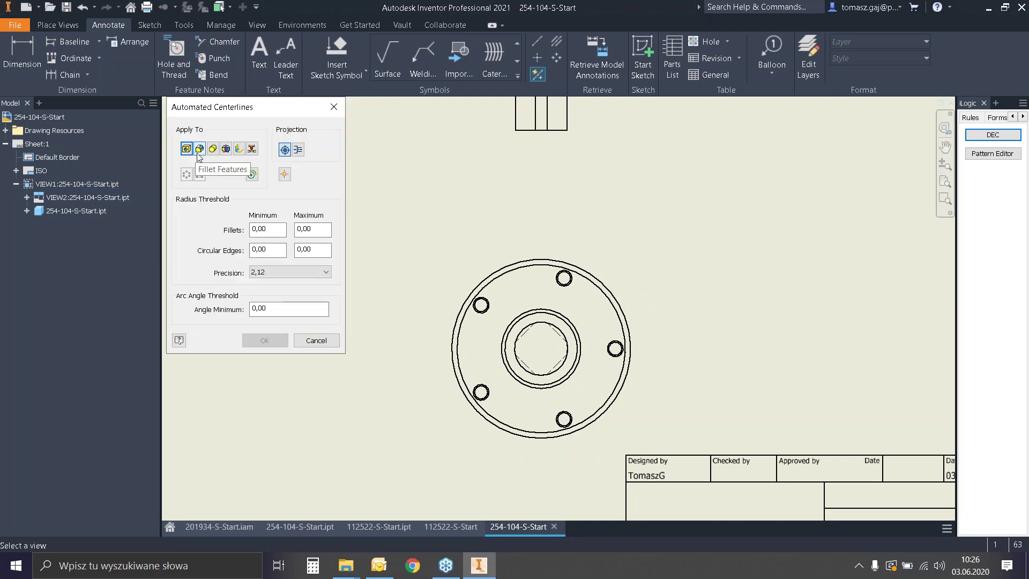
{"action": "left_click", "coordinate": [213, 148]}
{"action": "left_click", "coordinate": [226, 149]}
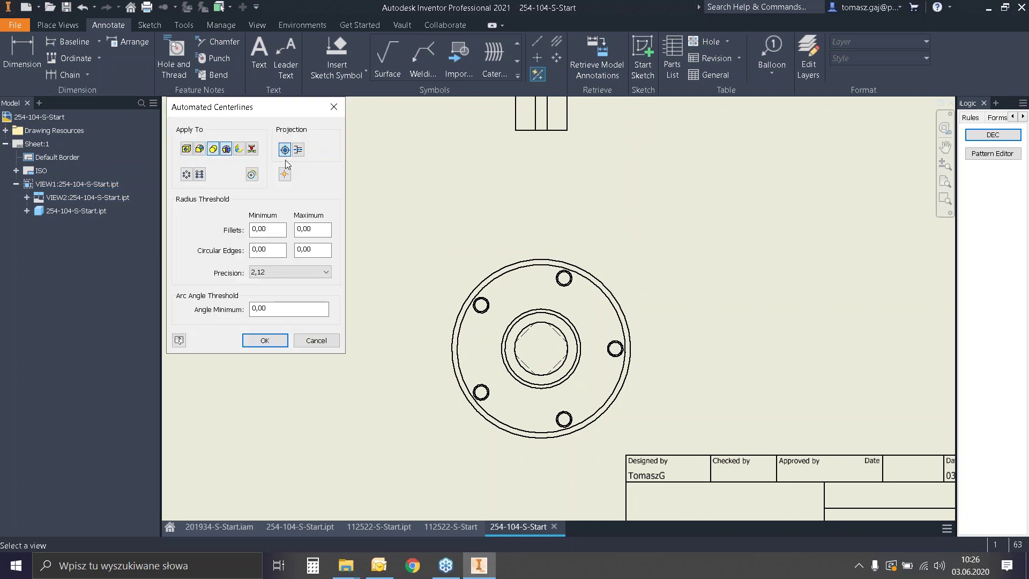
{"action": "left_click", "coordinate": [264, 341]}
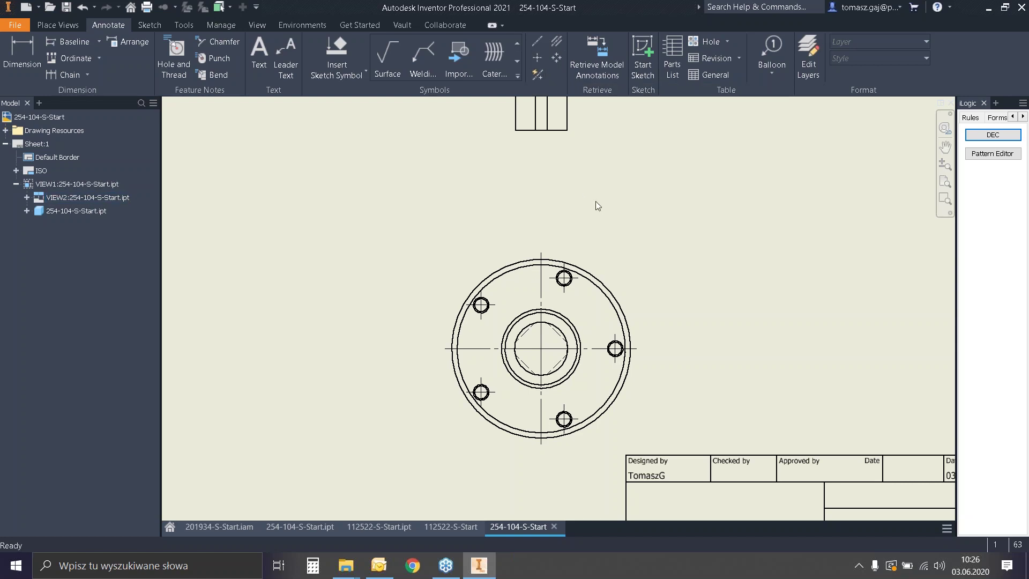
{"action": "scroll", "coordinate": [565, 256], "scroll_direction": "down", "scroll_amount": 3}
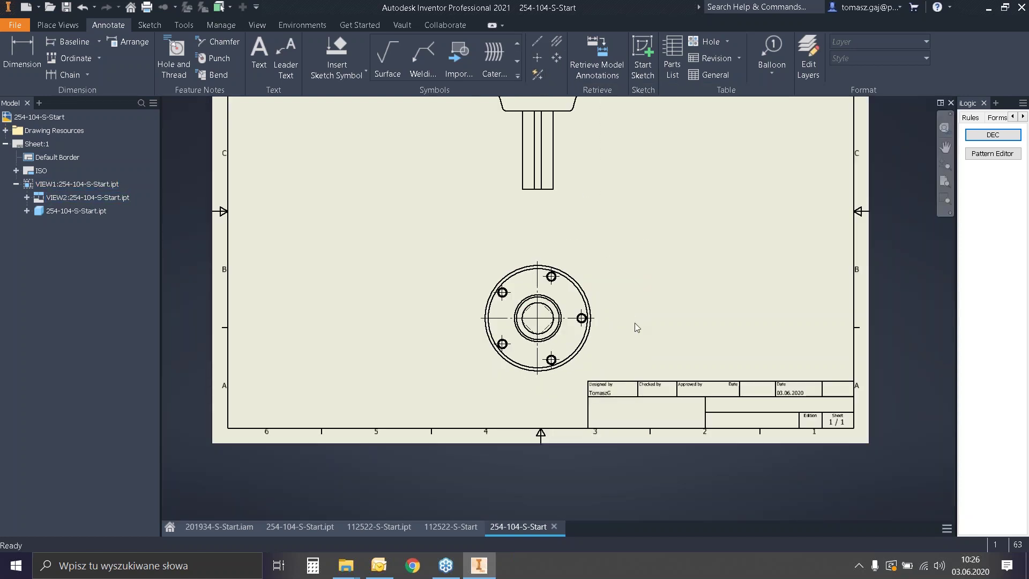
{"action": "middle_click_drag", "start_coordinate": [634, 322], "coordinate": [639, 190]}
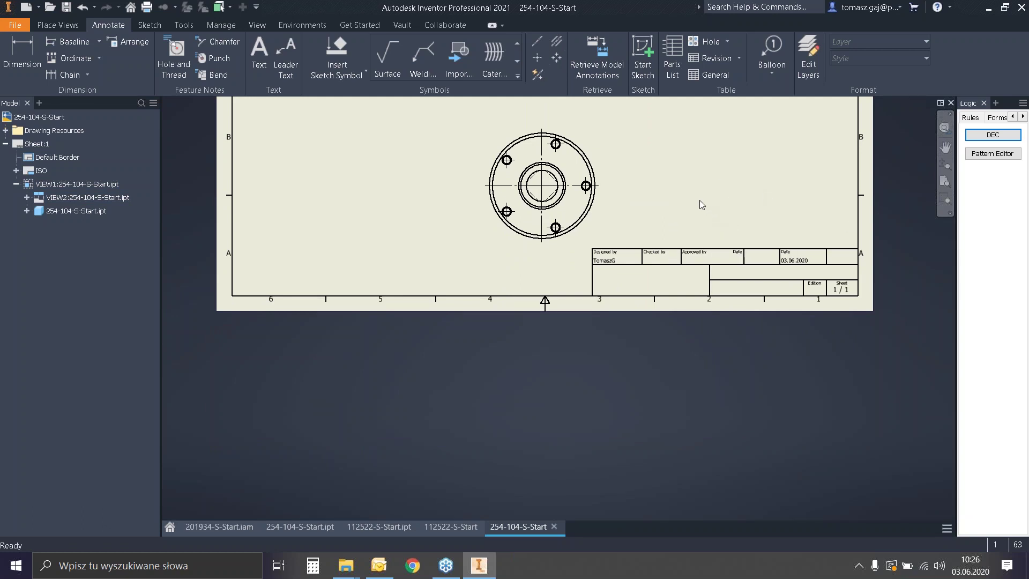
{"action": "scroll", "coordinate": [674, 190], "scroll_direction": "down", "scroll_amount": 2}
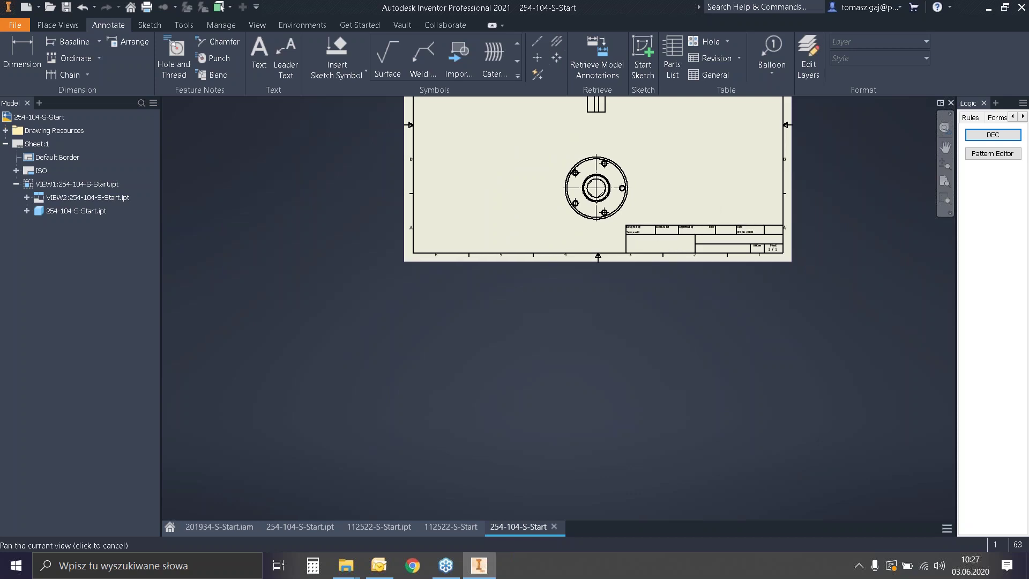
{"action": "mouse_move", "coordinate": [681, 172]}
{"action": "middle_mouse_down"}
{"action": "mouse_move", "coordinate": [690, 307]}
{"action": "mouse_move", "coordinate": [595, 148]}
{"action": "middle_mouse_up"}
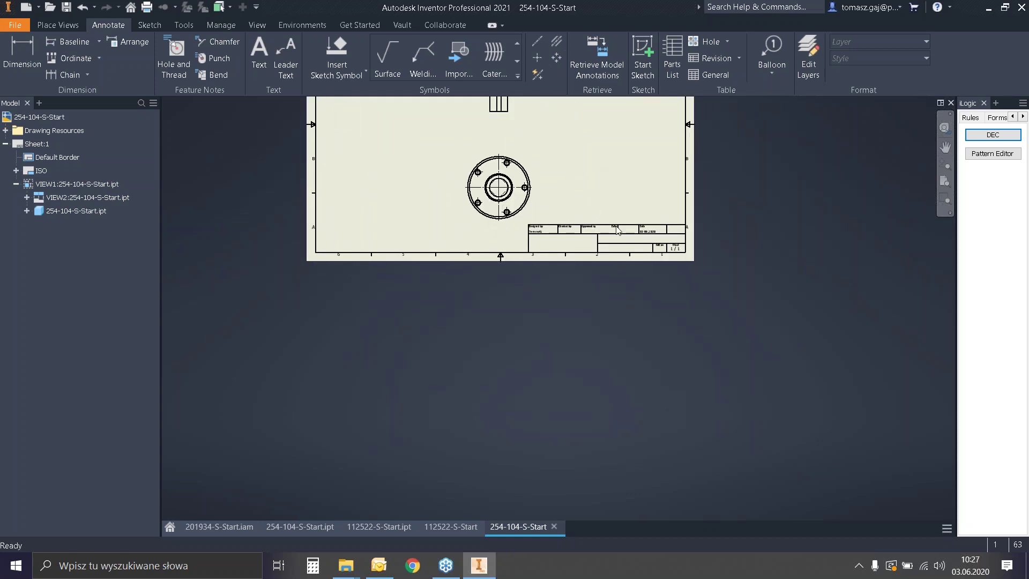
{"action": "middle_click_drag", "start_coordinate": [616, 231], "coordinate": [568, 128]}
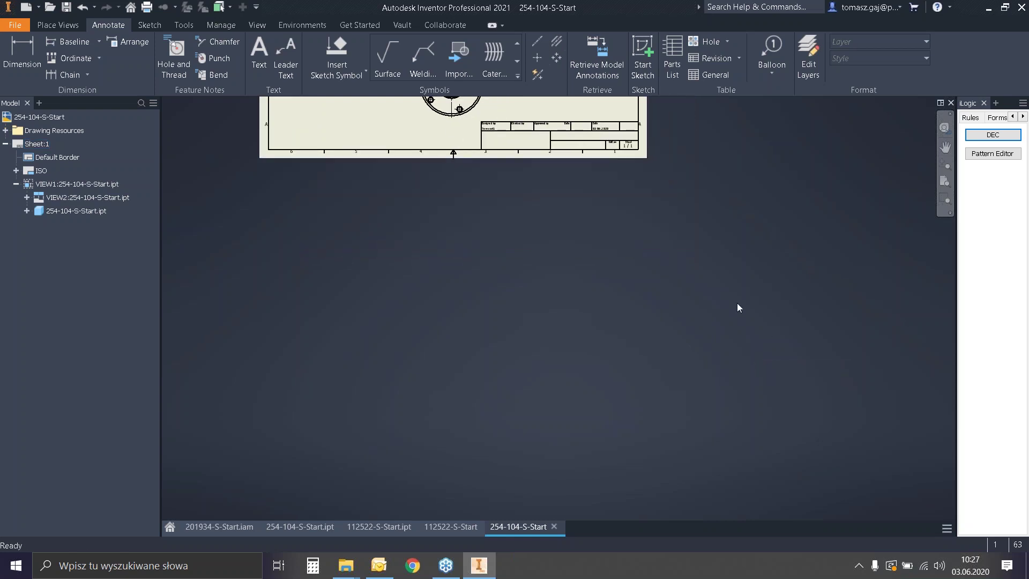
Capture the current state of the shaft's right outer edge in the side view as iLogic code, allowing a geometry name in the part.
{"action": "key", "text": "Home"}
{"action": "scroll", "coordinate": [557, 154], "scroll_direction": "down", "scroll_amount": 3}
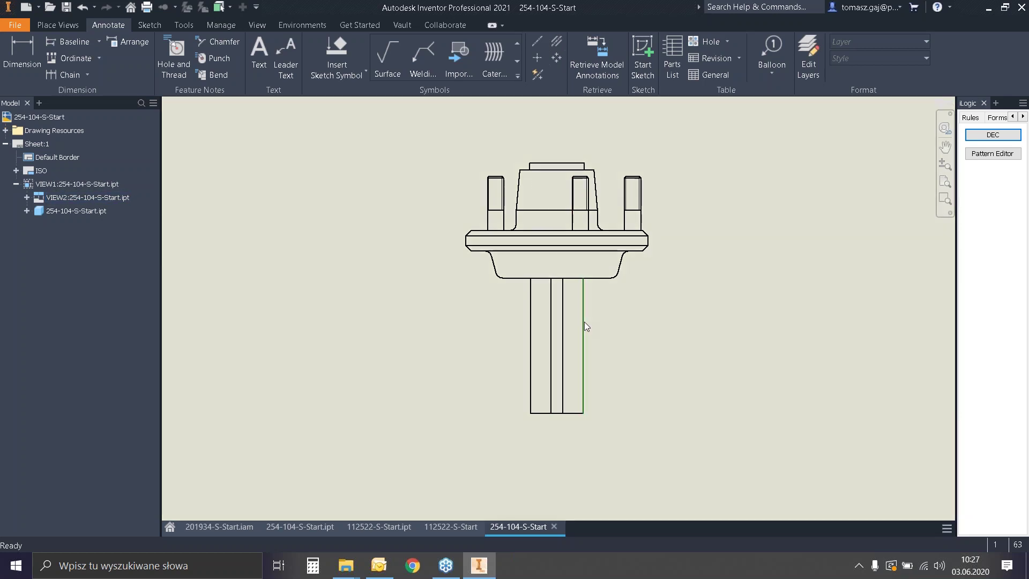
{"action": "left_click", "coordinate": [584, 322]}
{"action": "right_click", "coordinate": [585, 314]}
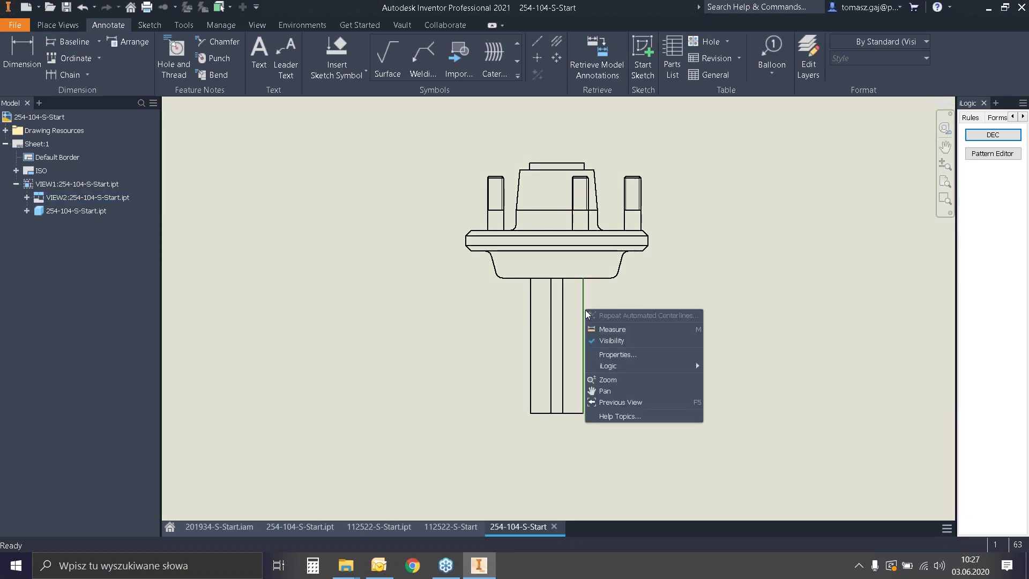
{"action": "key", "text": "Escape"}
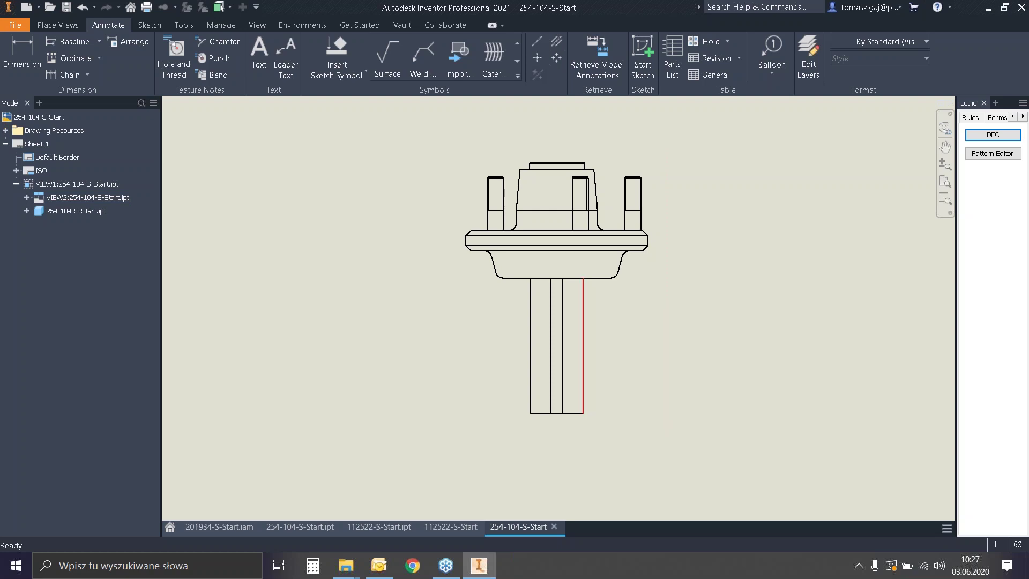
{"action": "right_click", "coordinate": [585, 310]}
{"action": "mouse_move", "coordinate": [675, 364]}
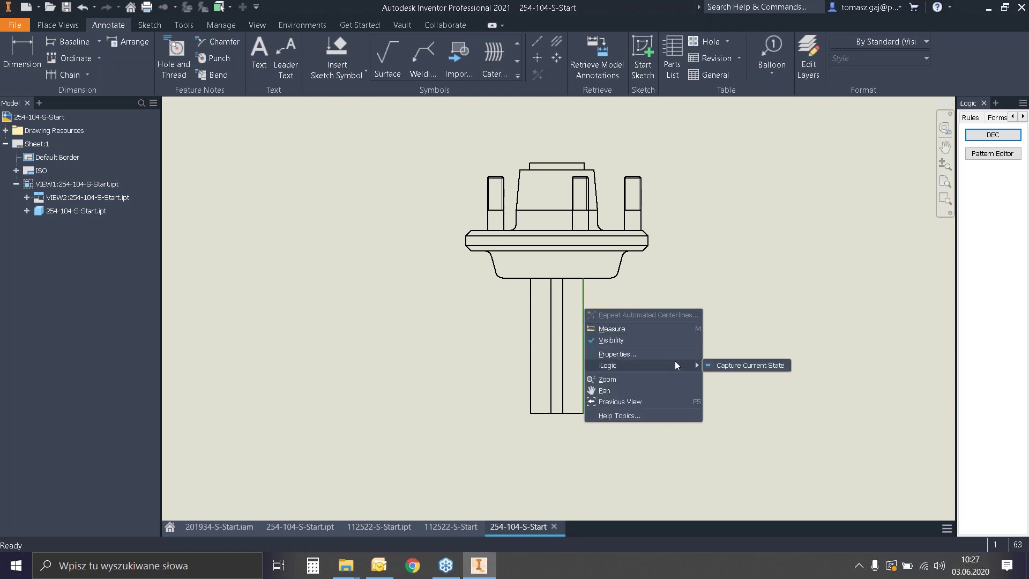
{"action": "left_click", "coordinate": [725, 370]}
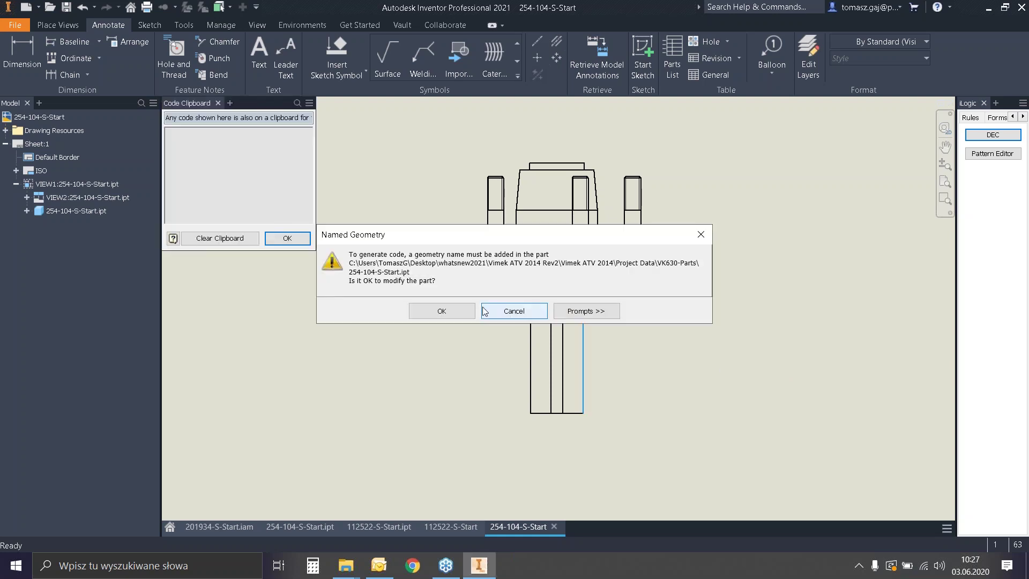
{"action": "left_click", "coordinate": [452, 311]}
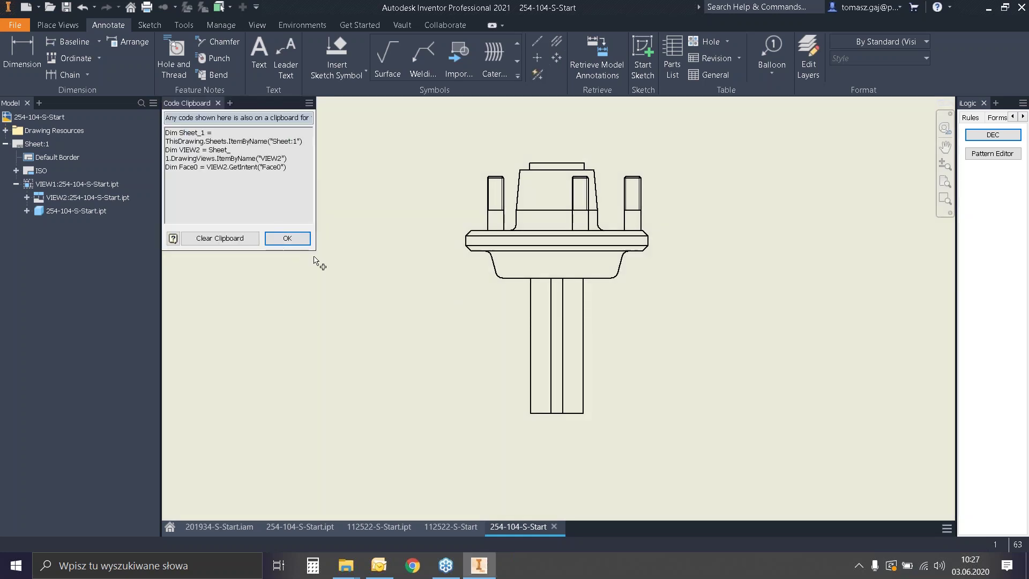
Enlarge the code clipboard and capture code for the shaft's two inner lines and left outer edge, completing the capture.
{"action": "left_click_drag", "start_coordinate": [315, 250], "coordinate": [429, 319]}
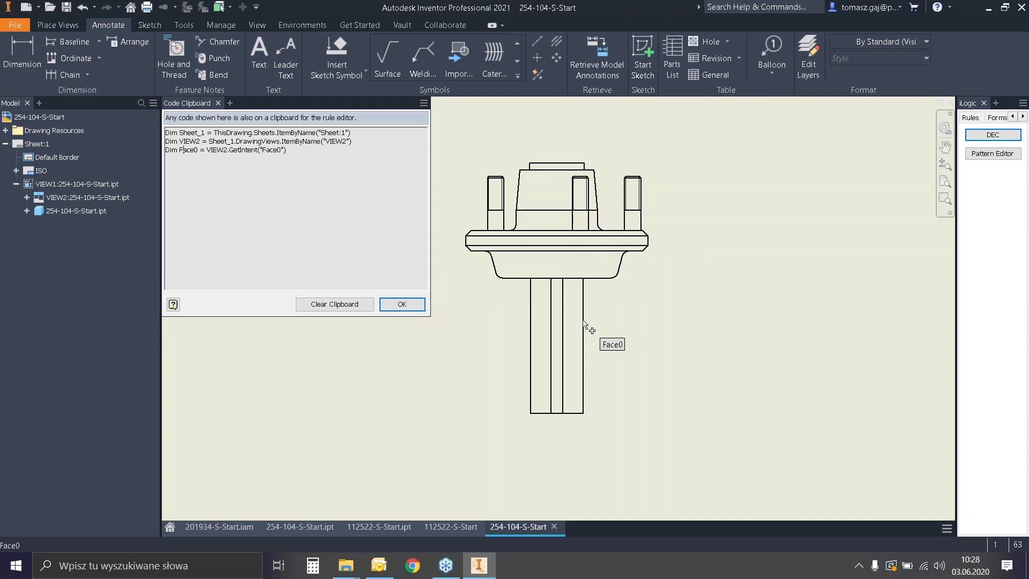
{"action": "left_click", "coordinate": [563, 322]}
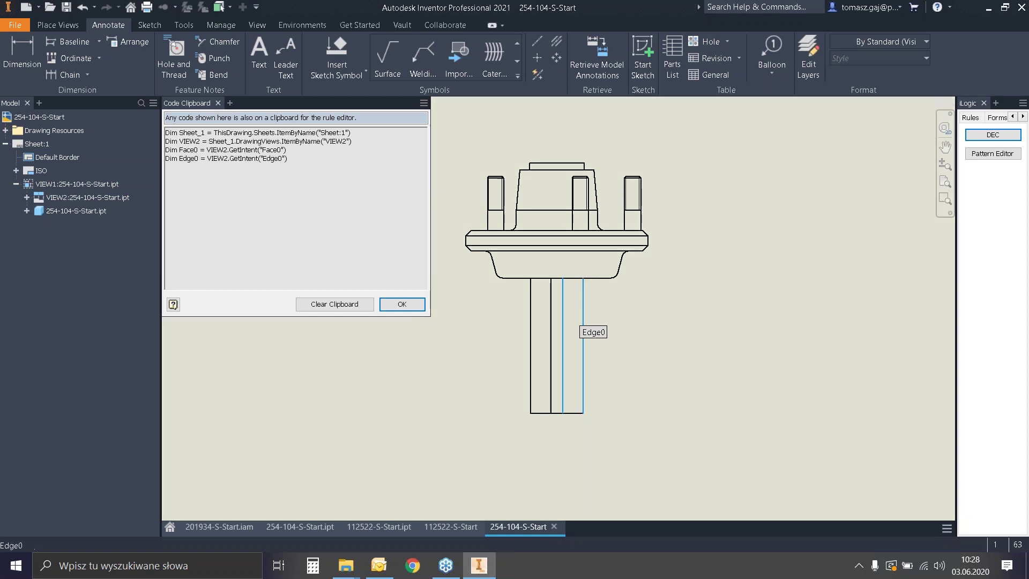
{"action": "left_click", "coordinate": [551, 350]}
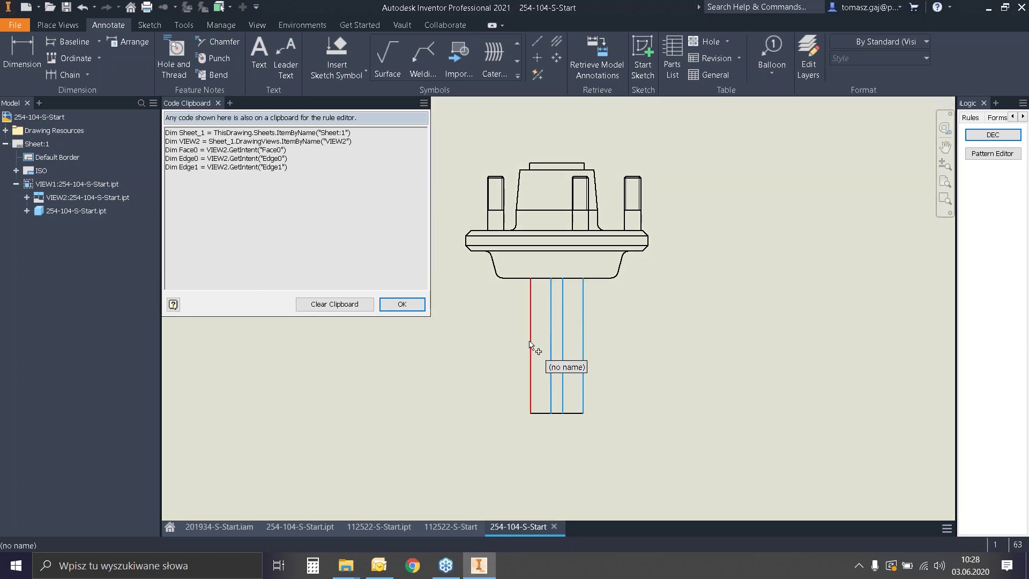
{"action": "left_click", "coordinate": [531, 344]}
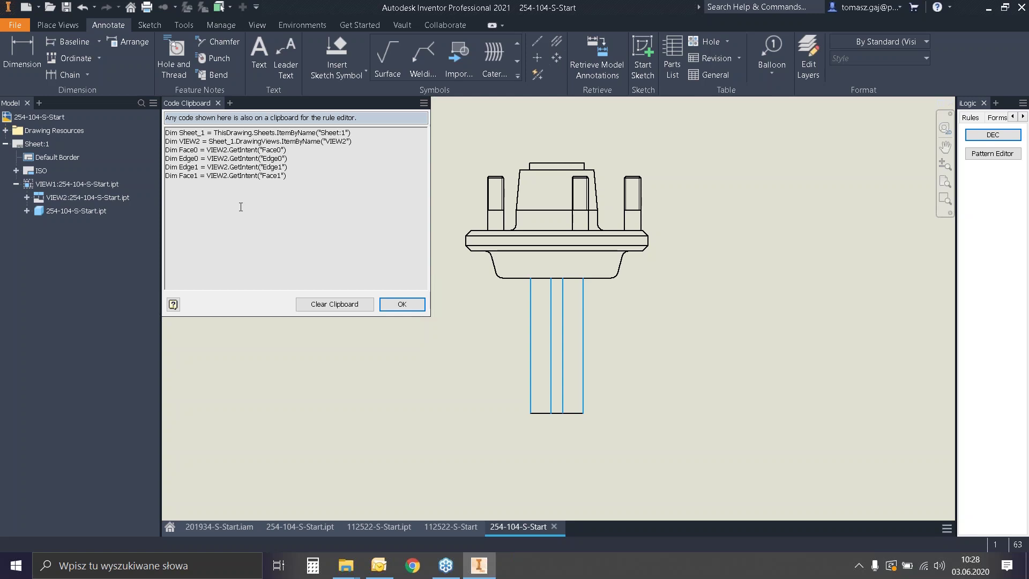
{"action": "left_click", "coordinate": [397, 304]}
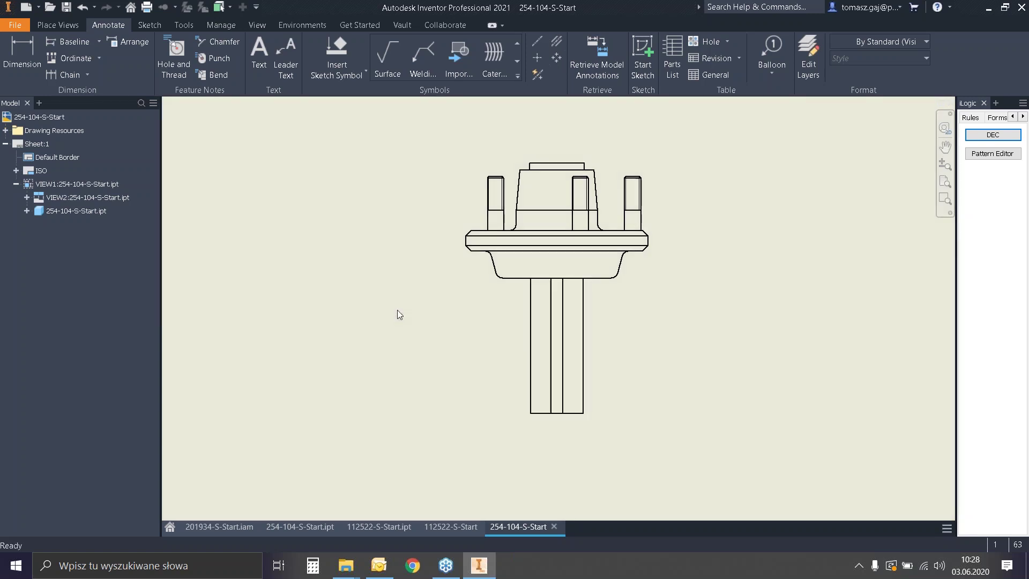
Switch to the 254-104-S-Start.ipt part model and show the labels of its named faces and edges.
{"action": "left_click", "coordinate": [464, 527]}
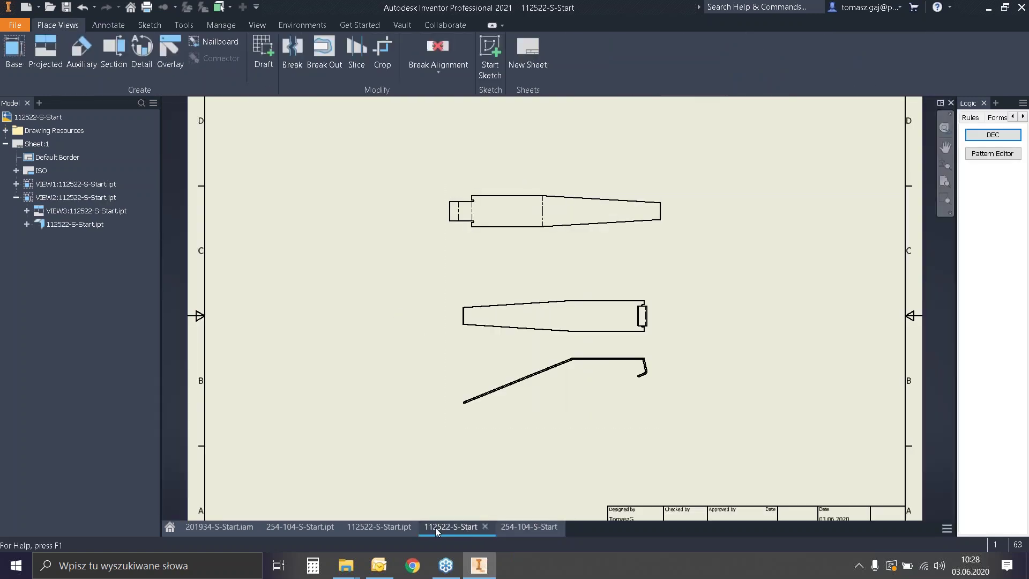
{"action": "left_click", "coordinate": [391, 532]}
{"action": "left_click", "coordinate": [331, 529]}
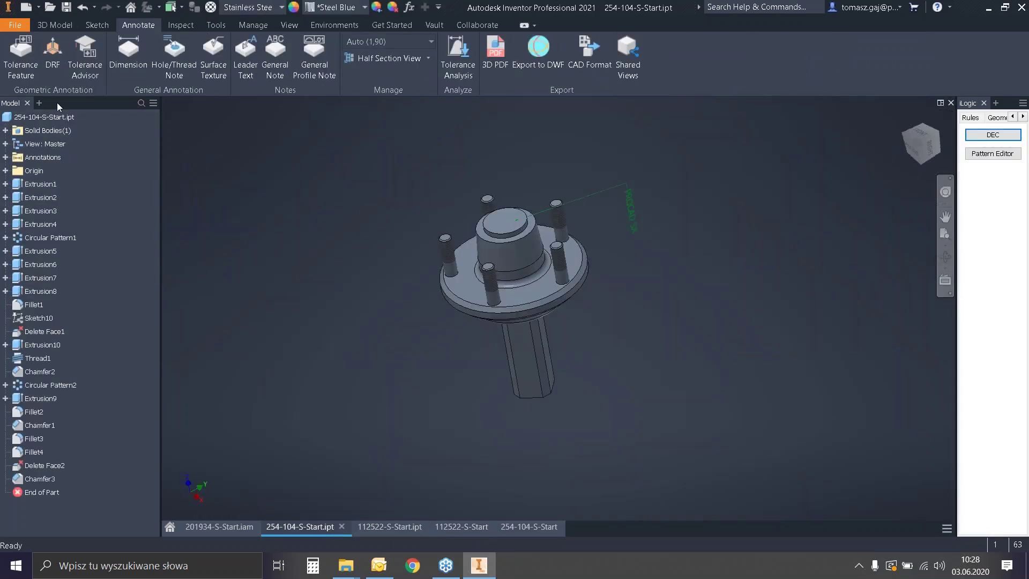
{"action": "right_click", "coordinate": [57, 117]}
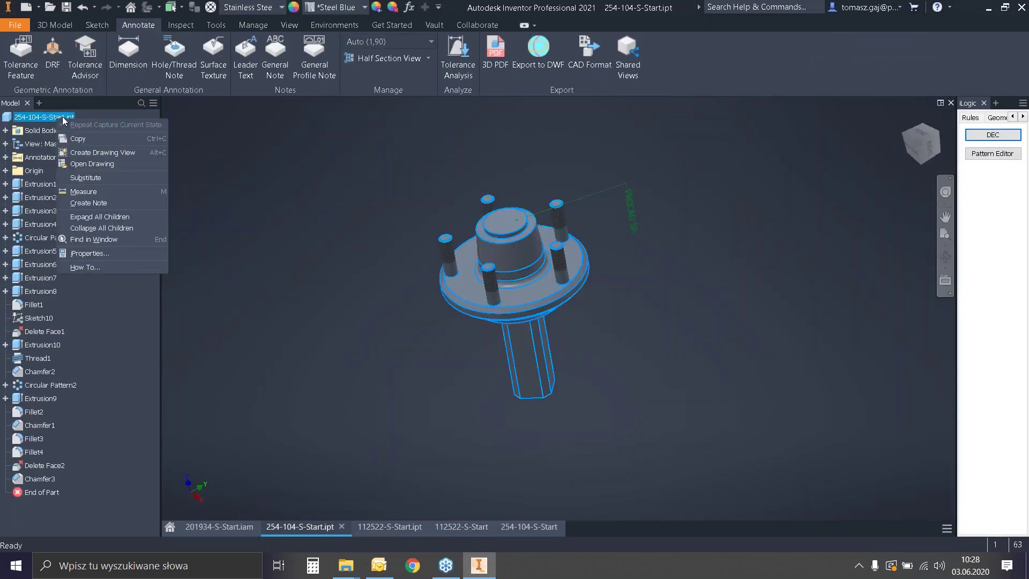
{"action": "right_click", "coordinate": [307, 171]}
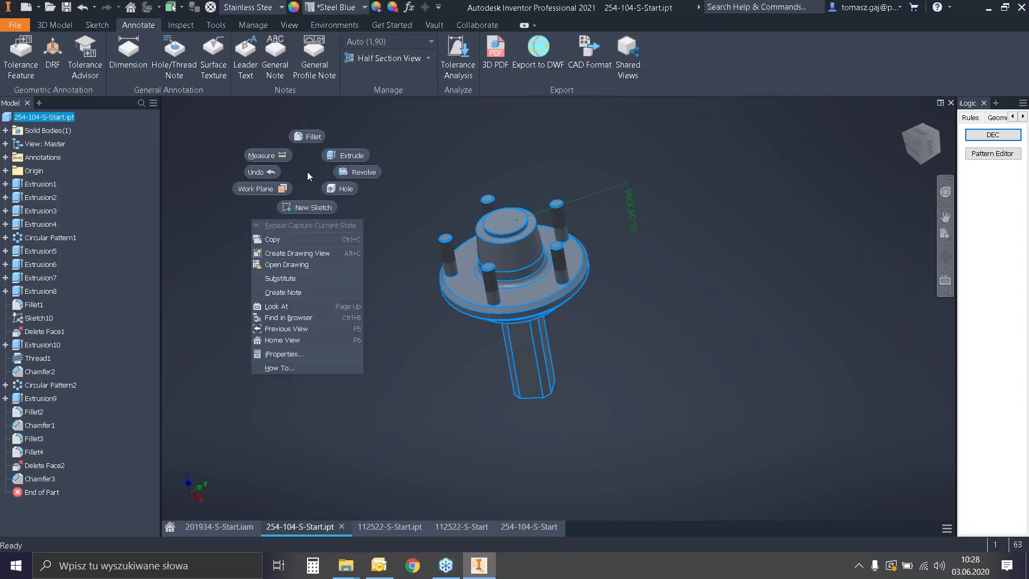
{"action": "left_click", "coordinate": [307, 171]}
{"action": "right_click", "coordinate": [320, 171]}
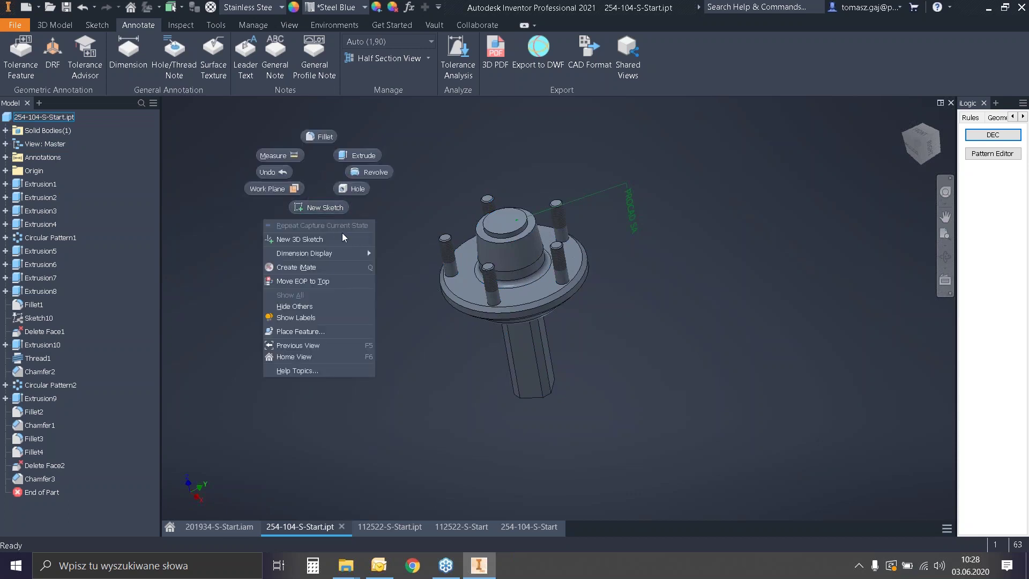
{"action": "left_click", "coordinate": [347, 318]}
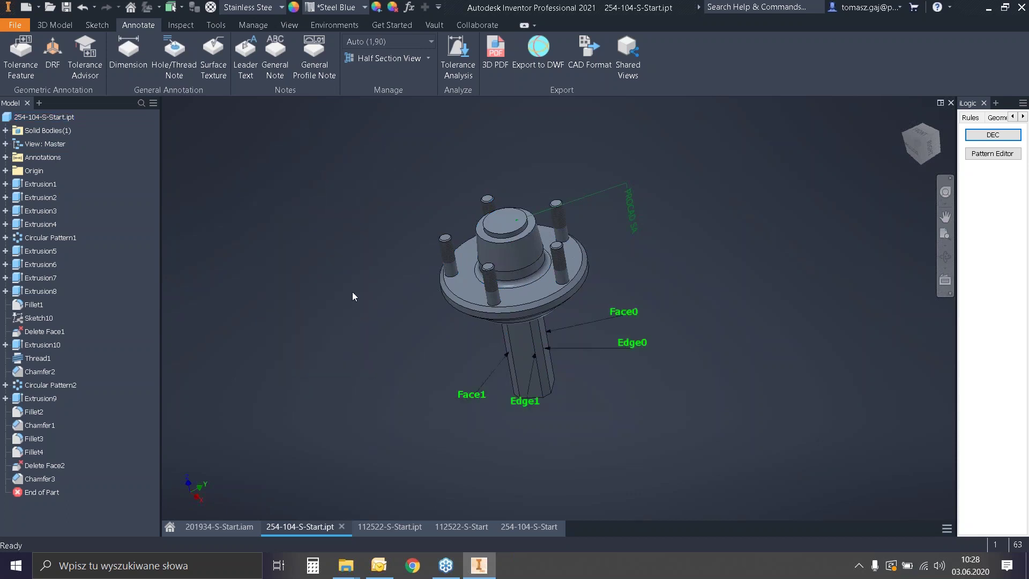
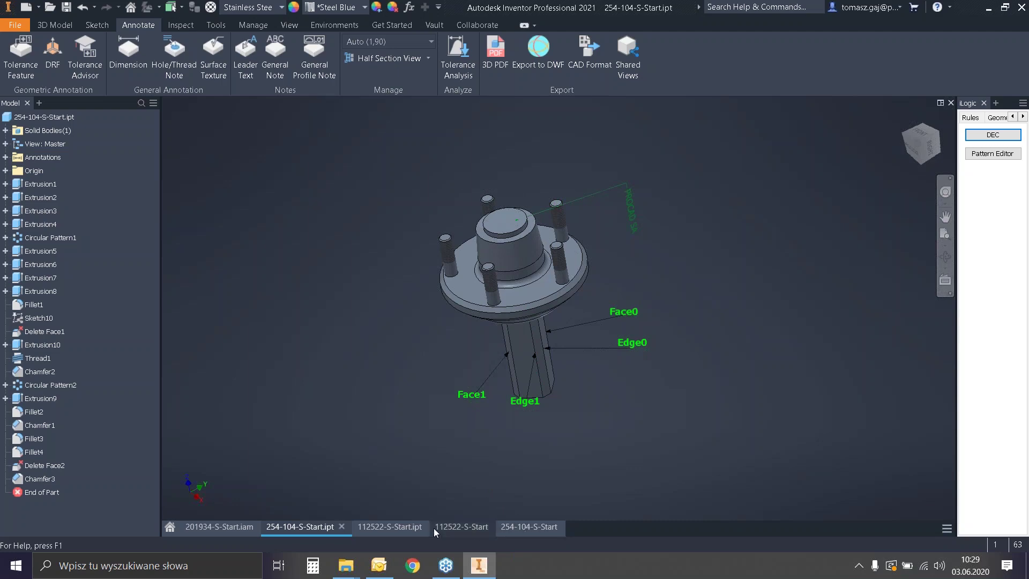
In the 201934-S-Start.iam assembly, start inserting a frame member and choose the I-Beams category.
{"action": "left_click", "coordinate": [230, 523]}
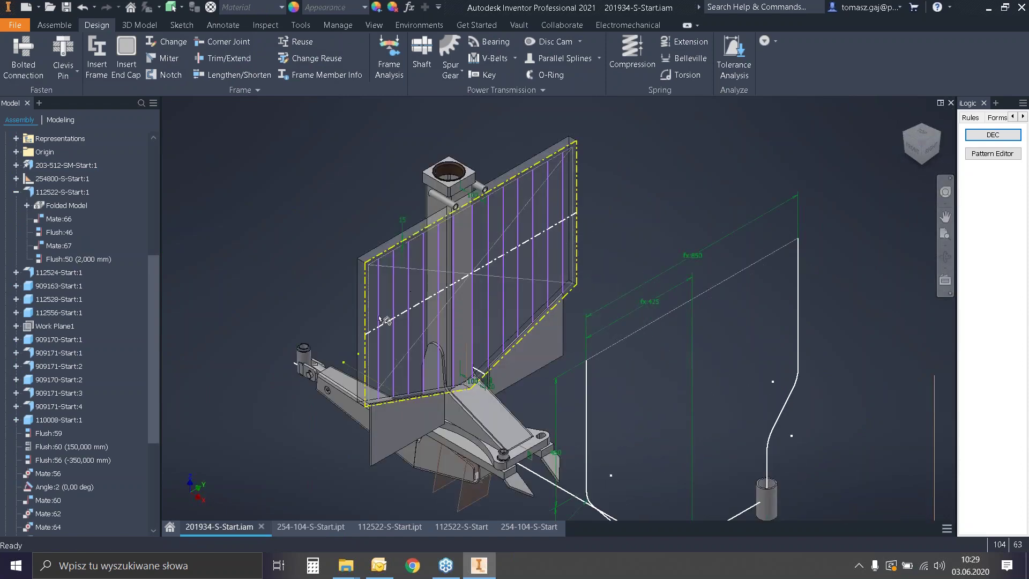
{"action": "scroll", "coordinate": [338, 263], "scroll_direction": "up", "scroll_amount": 2}
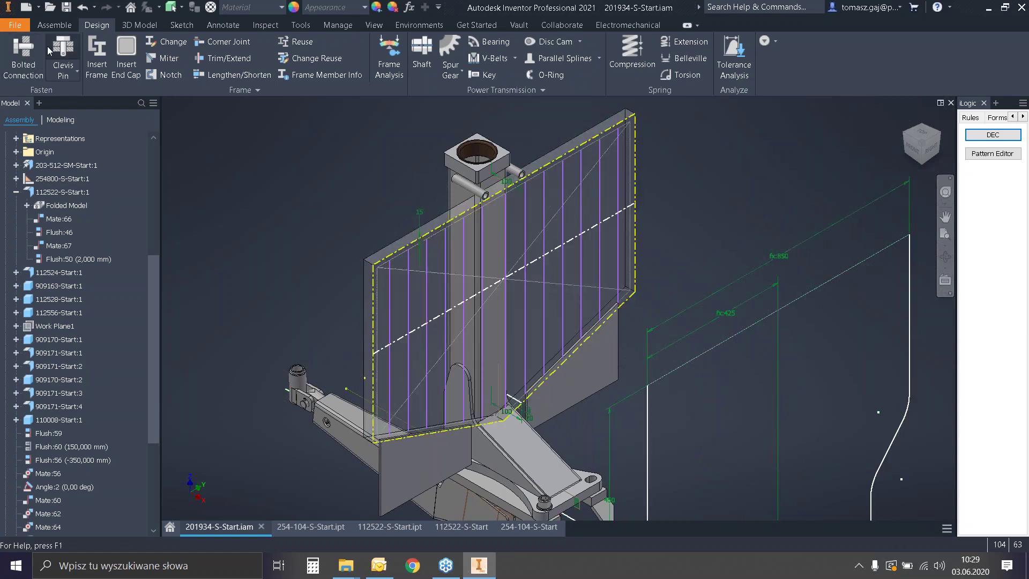
{"action": "left_click", "coordinate": [95, 59]}
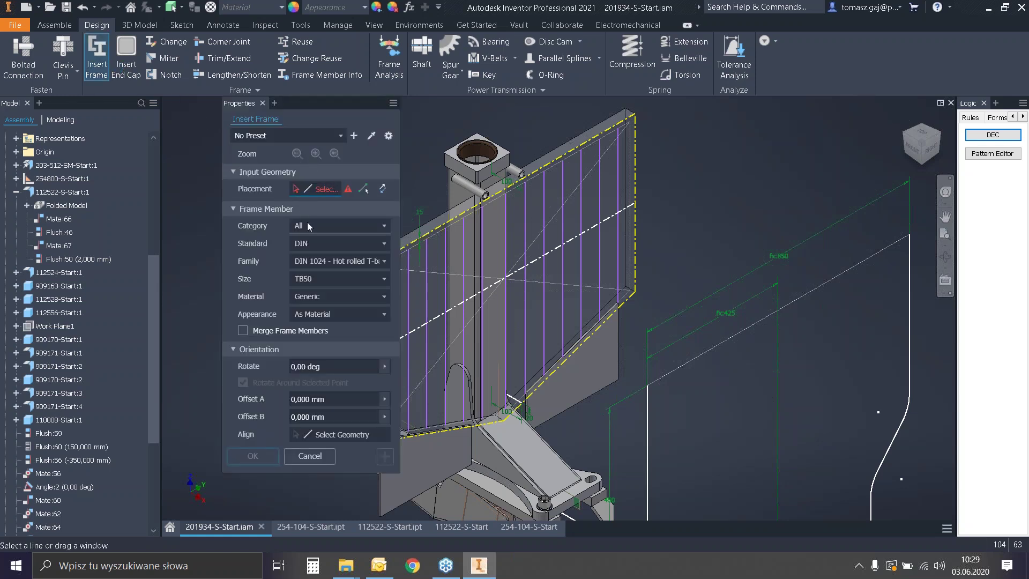
{"action": "left_click", "coordinate": [336, 227]}
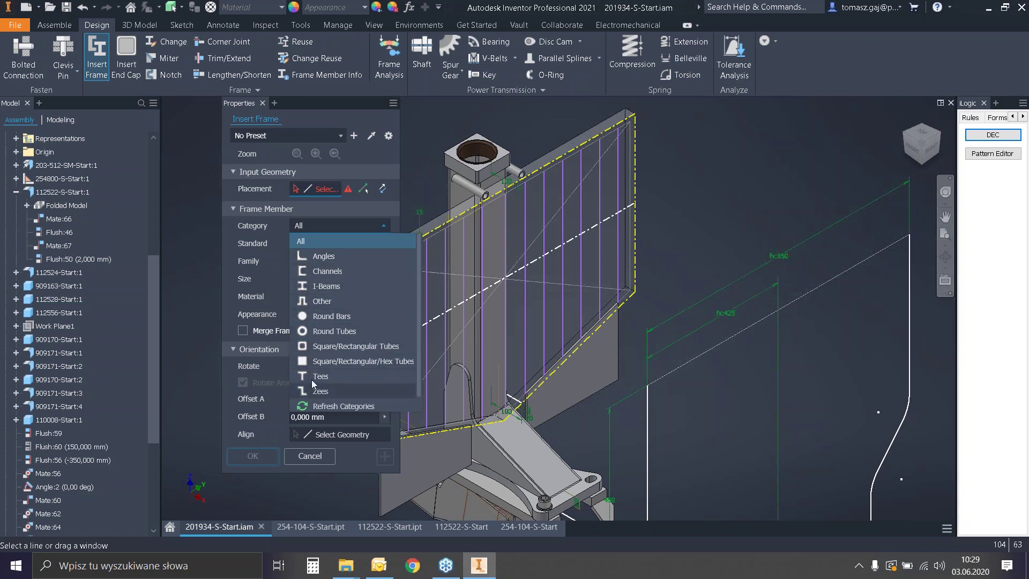
{"action": "left_click", "coordinate": [333, 291]}
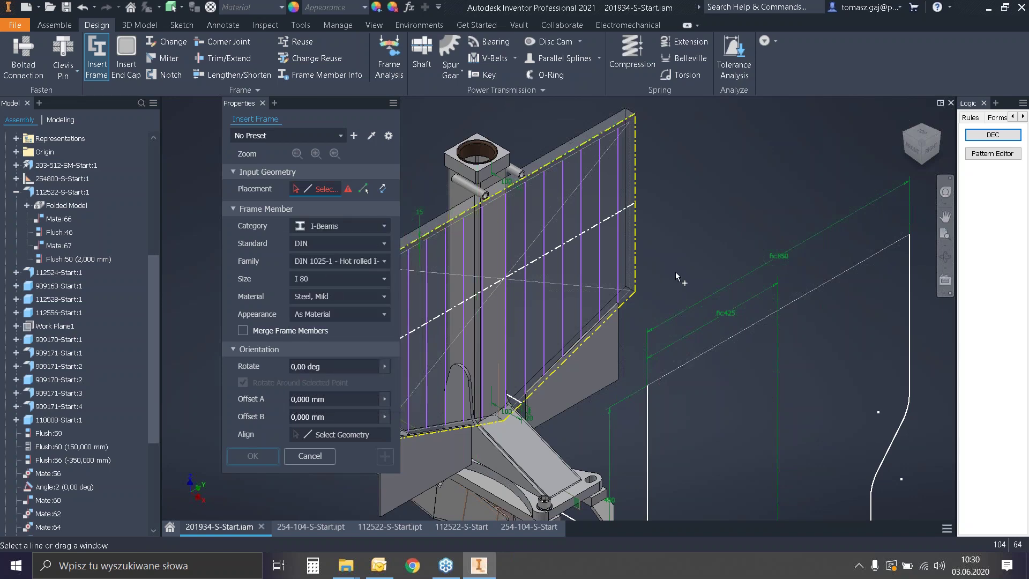
Place DIN 1025-1 I 80 beams on the upper sloping line and the adjoining left vertical line of the frame outline.
{"action": "scroll", "coordinate": [678, 279], "scroll_direction": "down", "scroll_amount": 3}
{"action": "scroll", "coordinate": [557, 295], "scroll_direction": "up", "scroll_amount": 5}
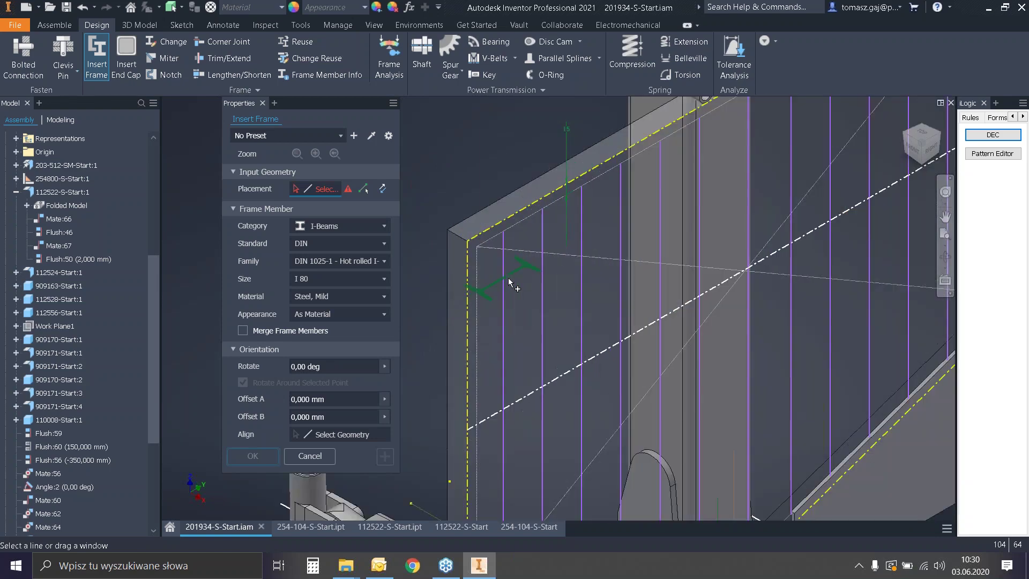
{"action": "left_click", "coordinate": [509, 216]}
{"action": "scroll", "coordinate": [493, 231], "scroll_direction": "up", "scroll_amount": 4}
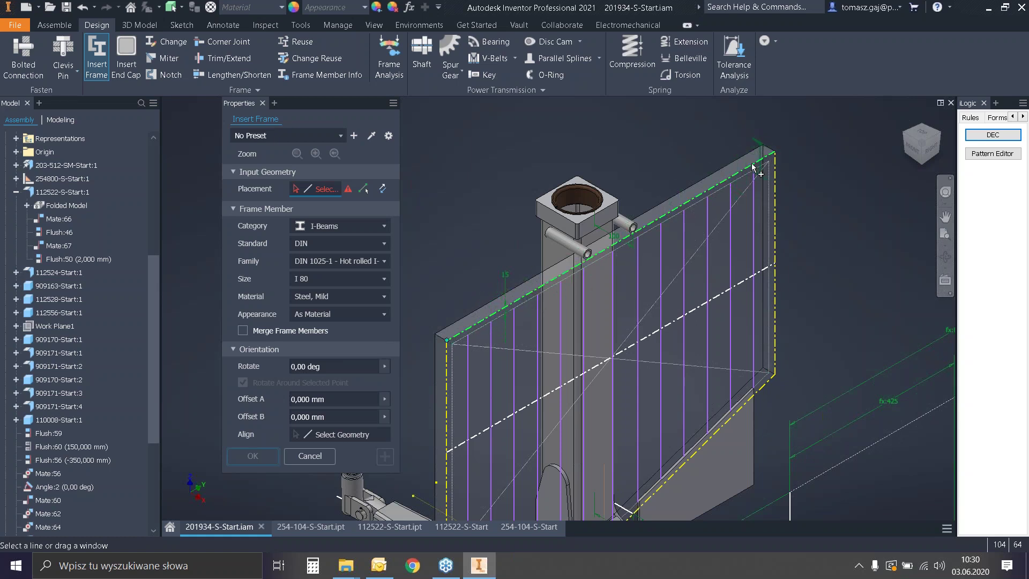
{"action": "left_click", "coordinate": [477, 322]}
{"action": "left_click", "coordinate": [471, 324]}
{"action": "scroll", "coordinate": [481, 327], "scroll_direction": "up", "scroll_amount": 2}
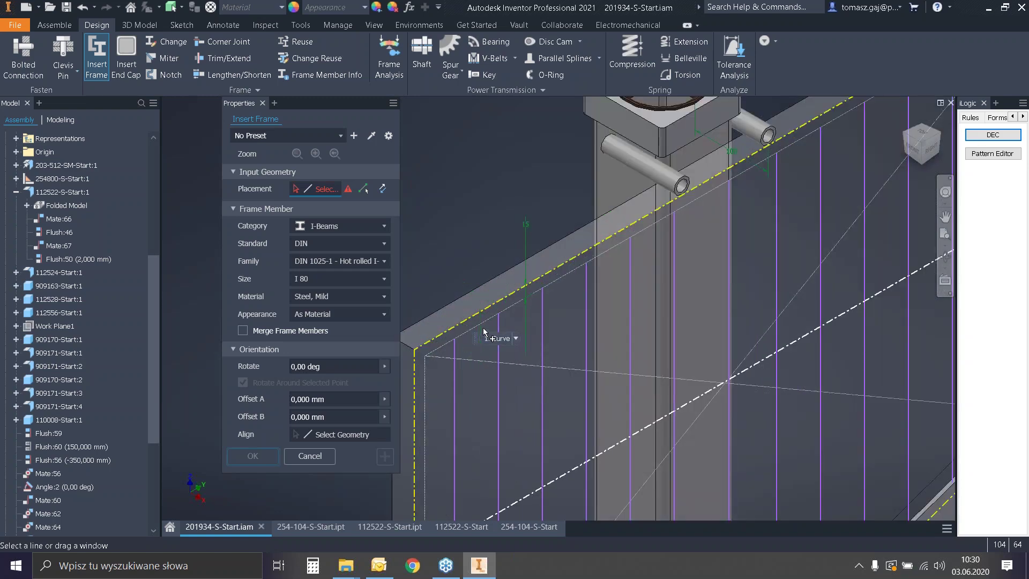
{"action": "middle_click_drag", "start_coordinate": [489, 333], "coordinate": [530, 318]}
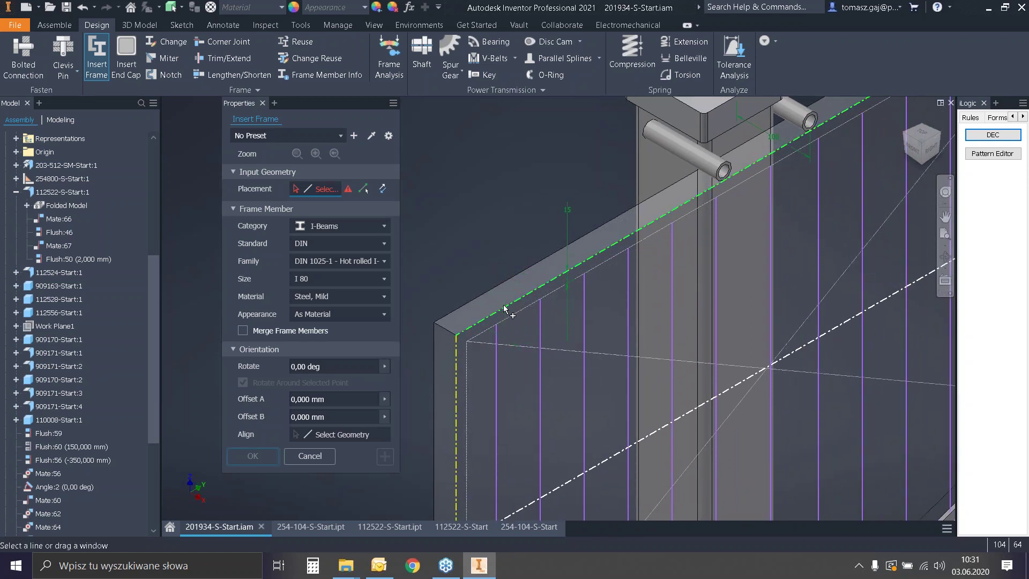
{"action": "left_click", "coordinate": [512, 309]}
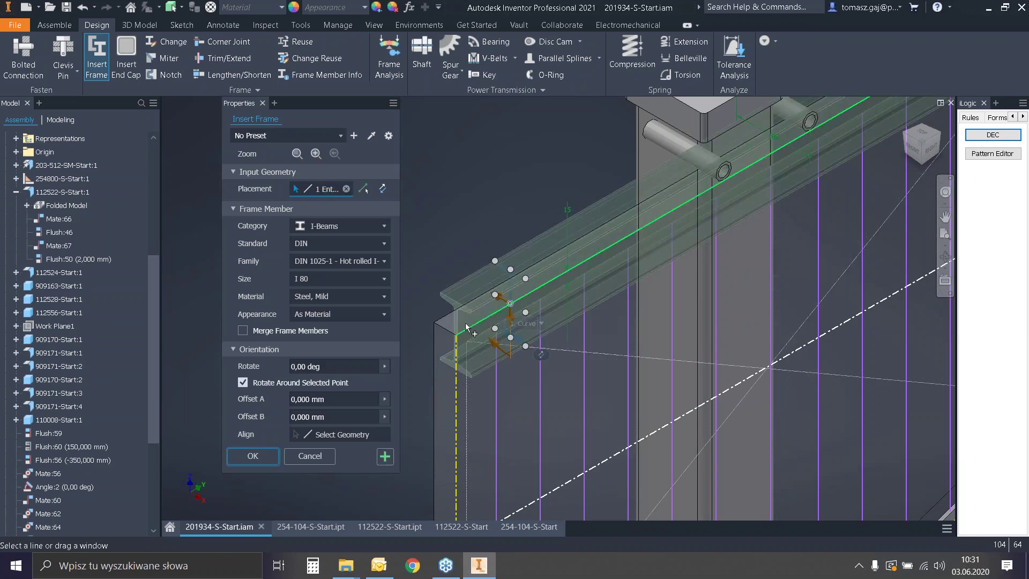
{"action": "scroll", "coordinate": [482, 327], "scroll_direction": "down", "scroll_amount": 2}
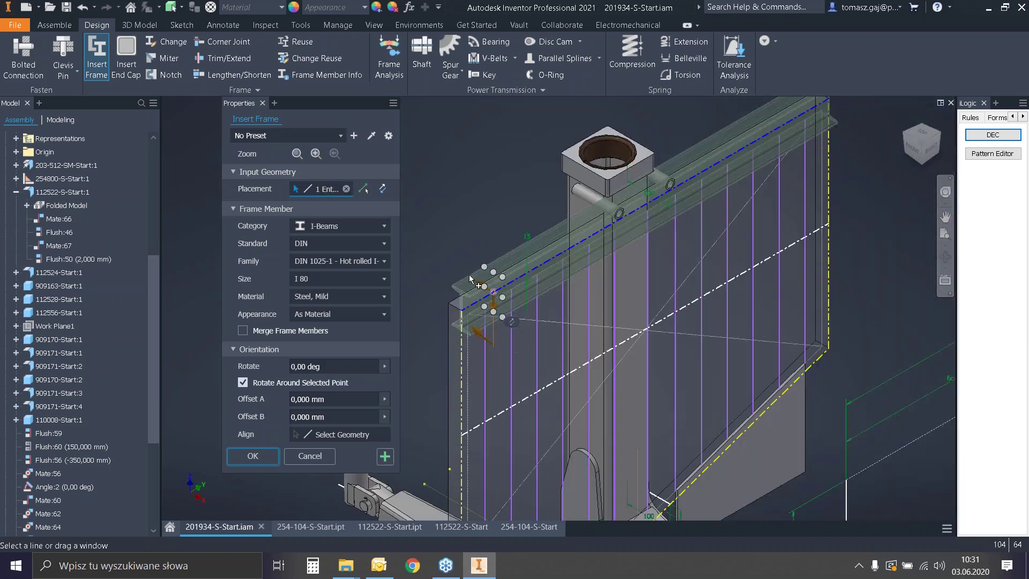
{"action": "left_click", "coordinate": [460, 347]}
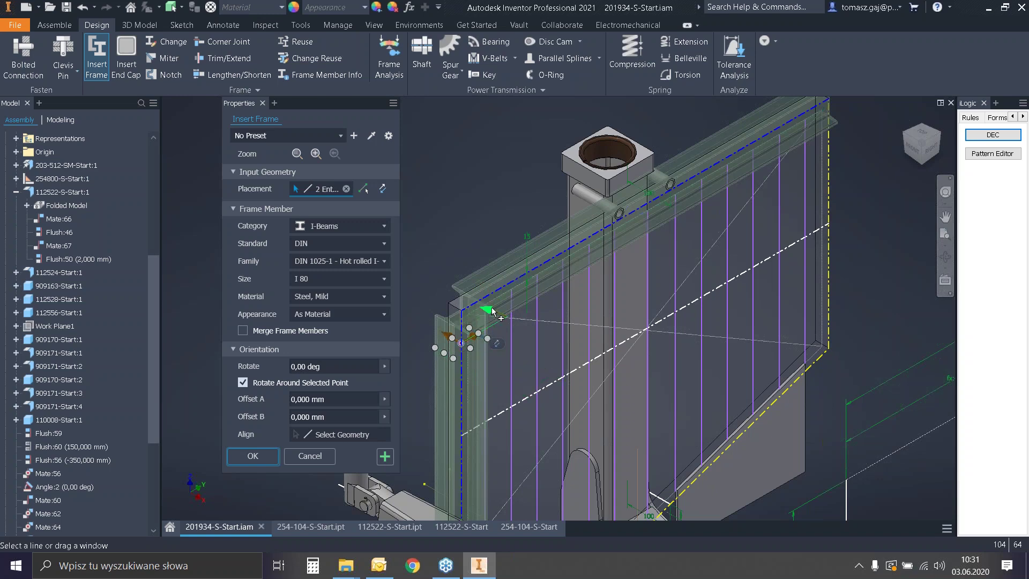
Rotate the placed I-beams by 90 degrees about the selected point.
{"action": "left_click_drag", "start_coordinate": [492, 311], "coordinate": [401, 328]}
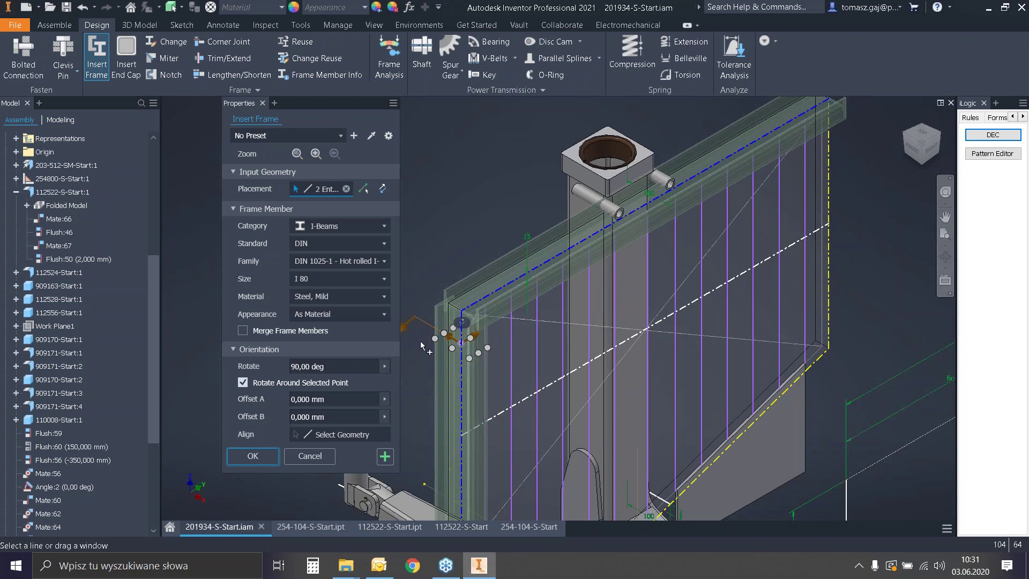
{"action": "scroll", "coordinate": [422, 343], "scroll_direction": "up", "scroll_amount": 5}
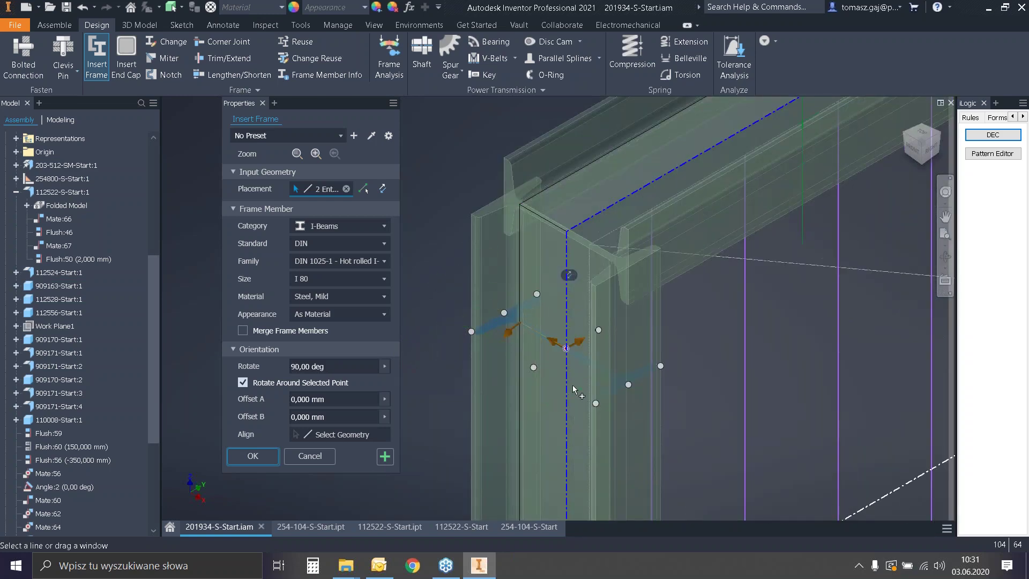
{"action": "scroll", "coordinate": [468, 325], "scroll_direction": "down", "scroll_amount": 3}
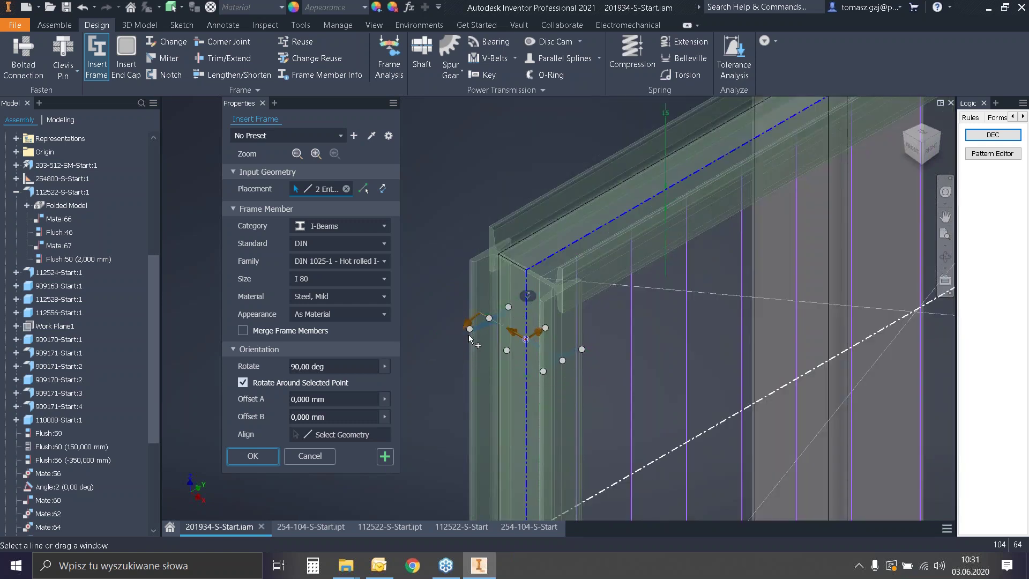
{"action": "scroll", "coordinate": [490, 255], "scroll_direction": "down", "scroll_amount": 2}
{"action": "scroll", "coordinate": [489, 255], "scroll_direction": "down", "scroll_amount": 2}
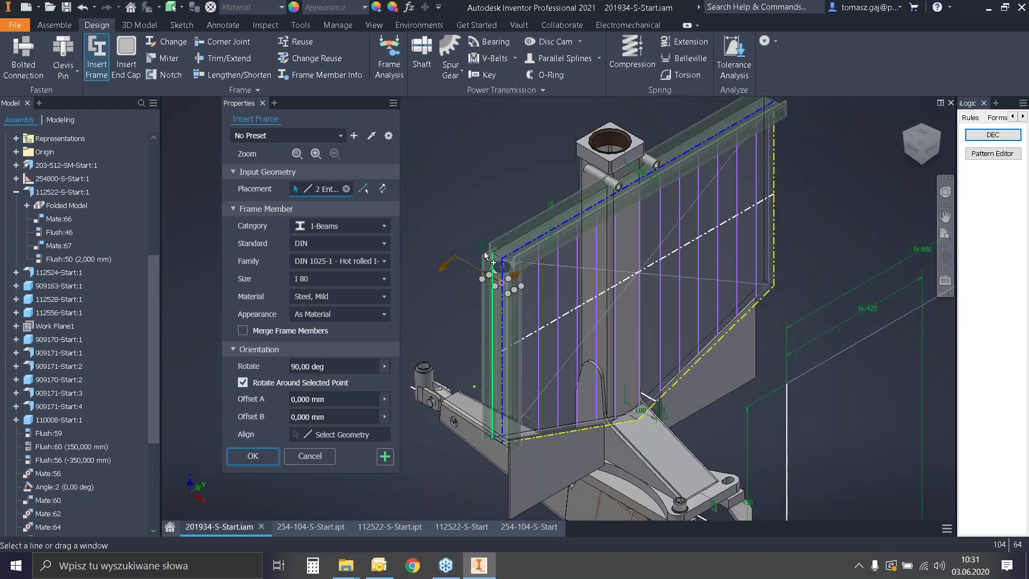
Add beams on the outline's right vertical line, both lower sloping lines and the middle dash-dot line.
{"action": "left_click", "coordinate": [777, 161]}
{"action": "left_click", "coordinate": [767, 307]}
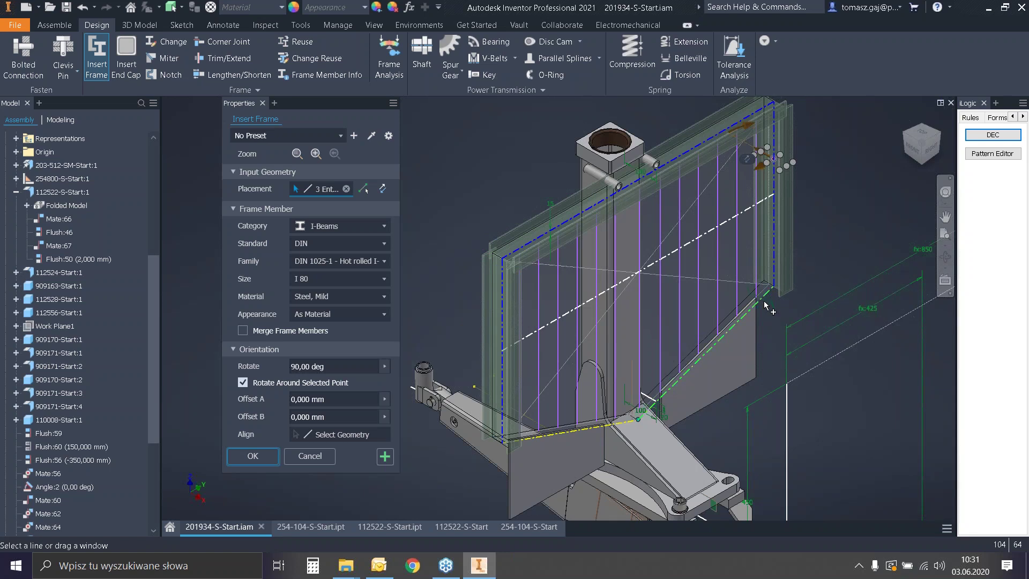
{"action": "left_click", "coordinate": [630, 430]}
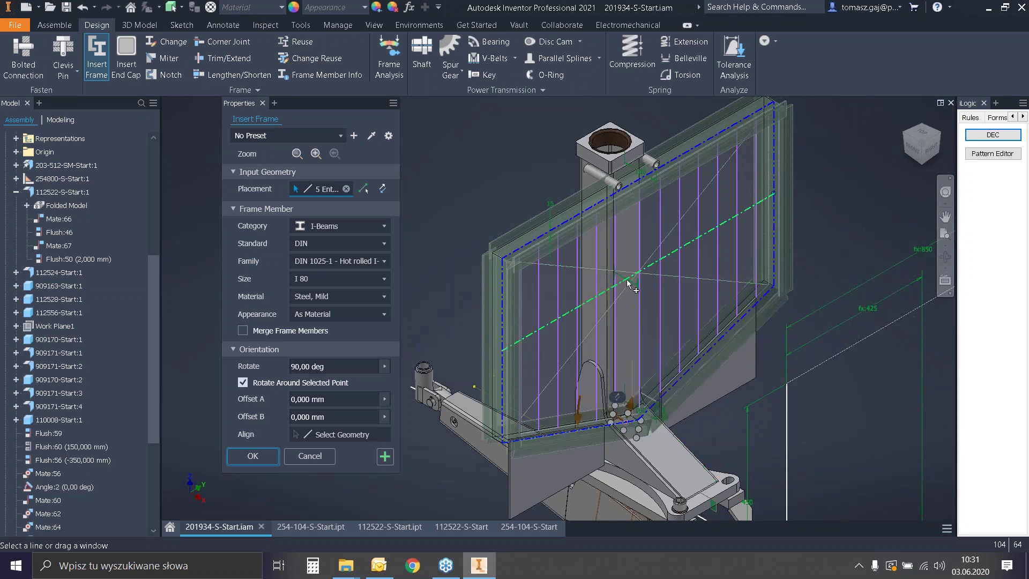
{"action": "left_click", "coordinate": [629, 282]}
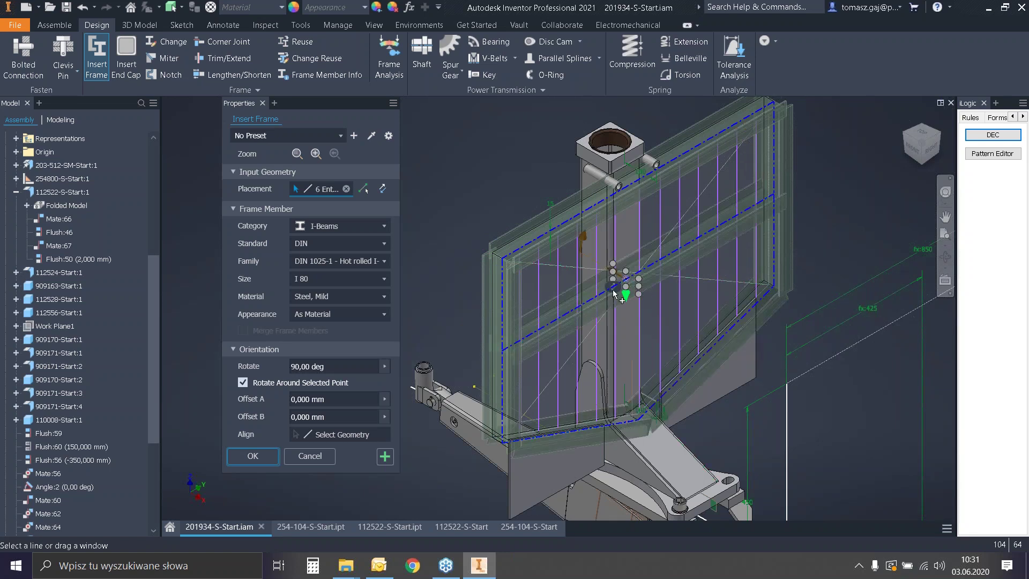
Review the sizes and families available for DIN I-beams.
{"action": "left_click", "coordinate": [340, 279]}
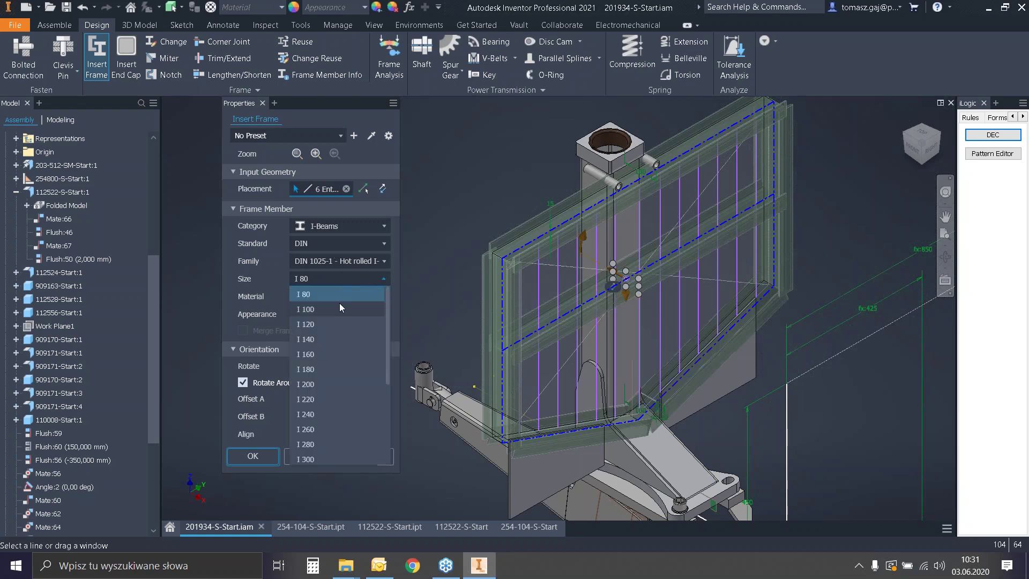
{"action": "left_click", "coordinate": [345, 278]}
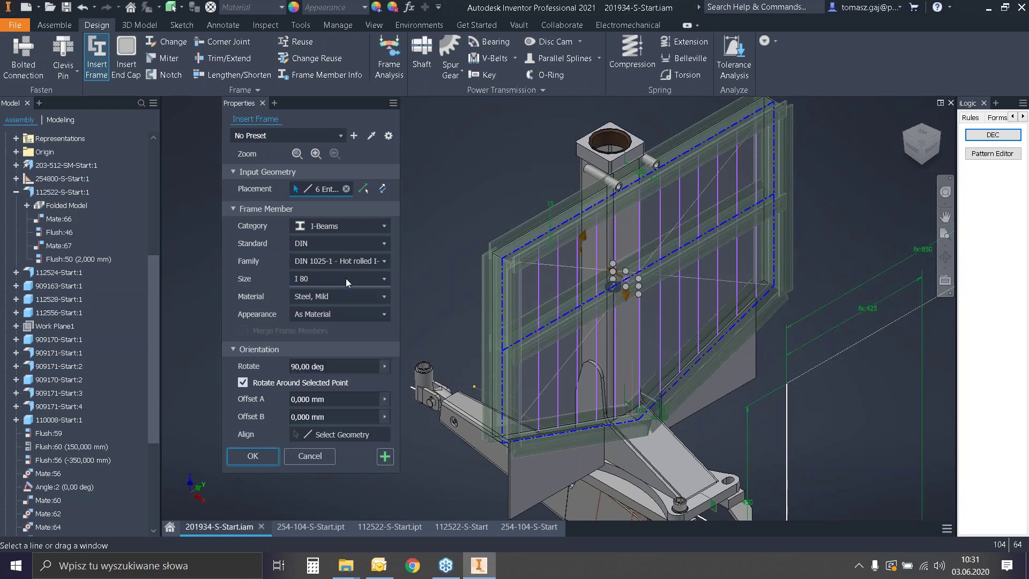
{"action": "left_click", "coordinate": [371, 261]}
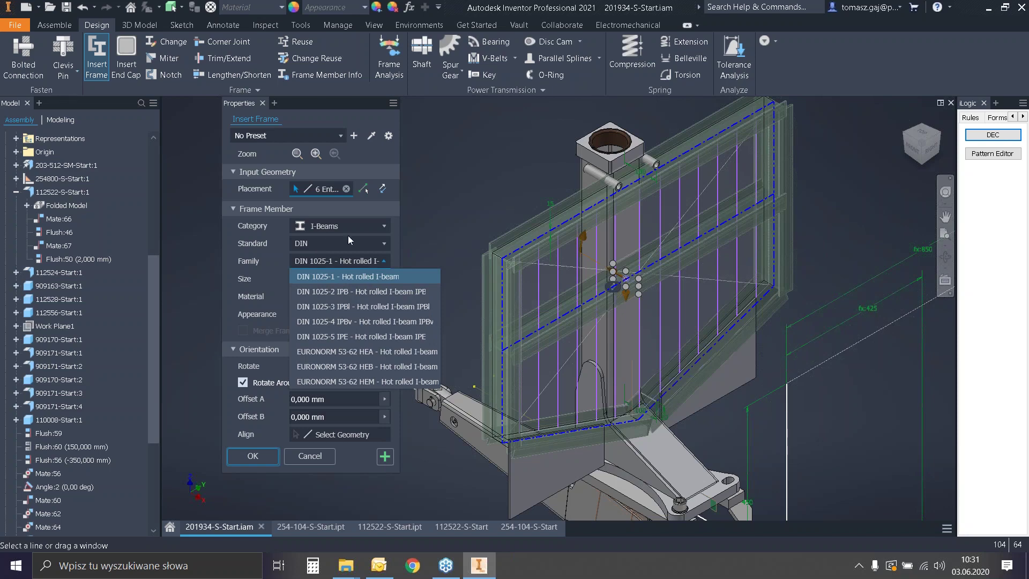
{"action": "left_click", "coordinate": [328, 237]}
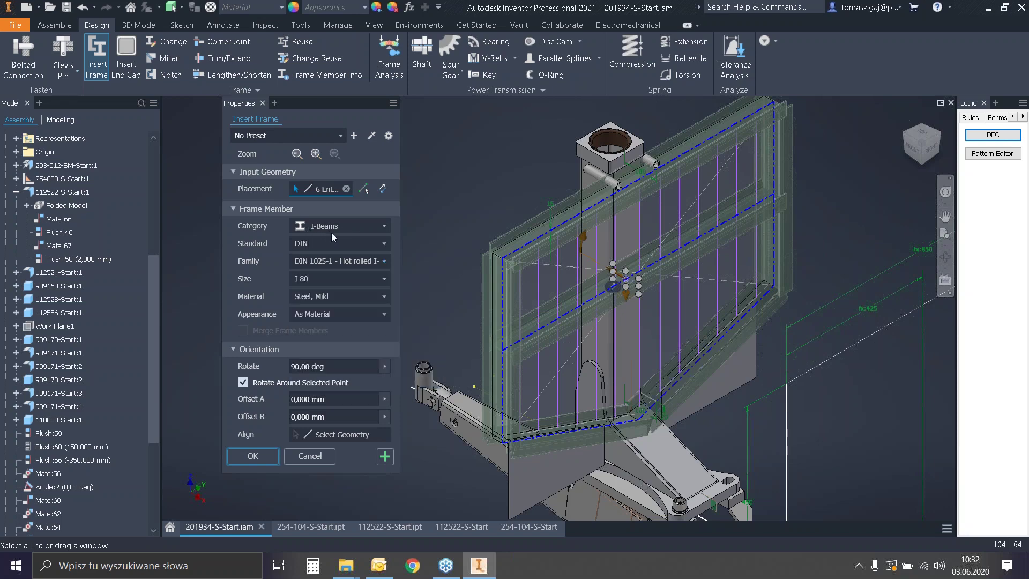
Try the ISO standard with the ISO 657/15 sloping flange beam family and check its available sizes.
{"action": "left_click", "coordinate": [345, 244]}
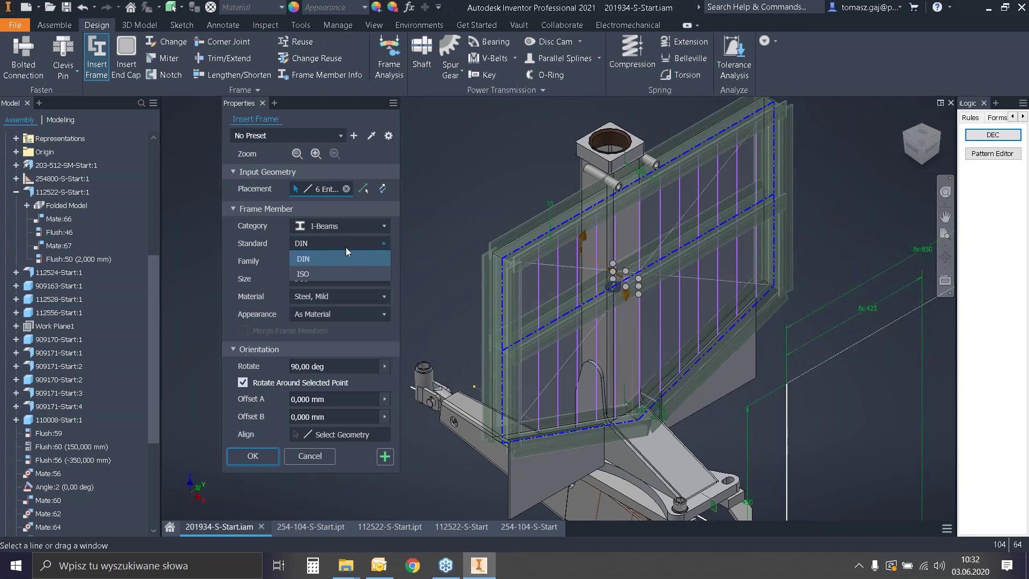
{"action": "left_click", "coordinate": [311, 274]}
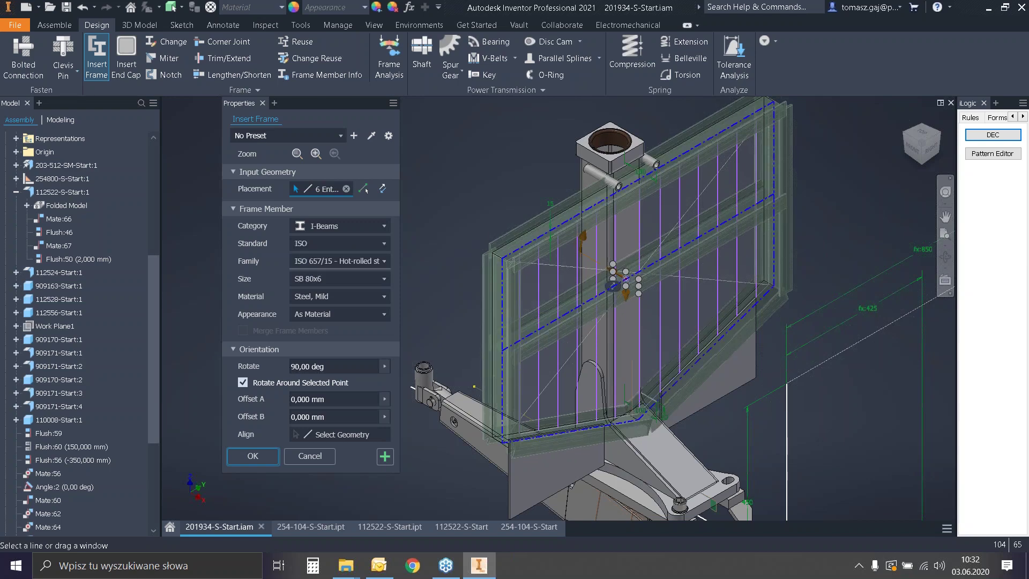
{"action": "left_click", "coordinate": [352, 263]}
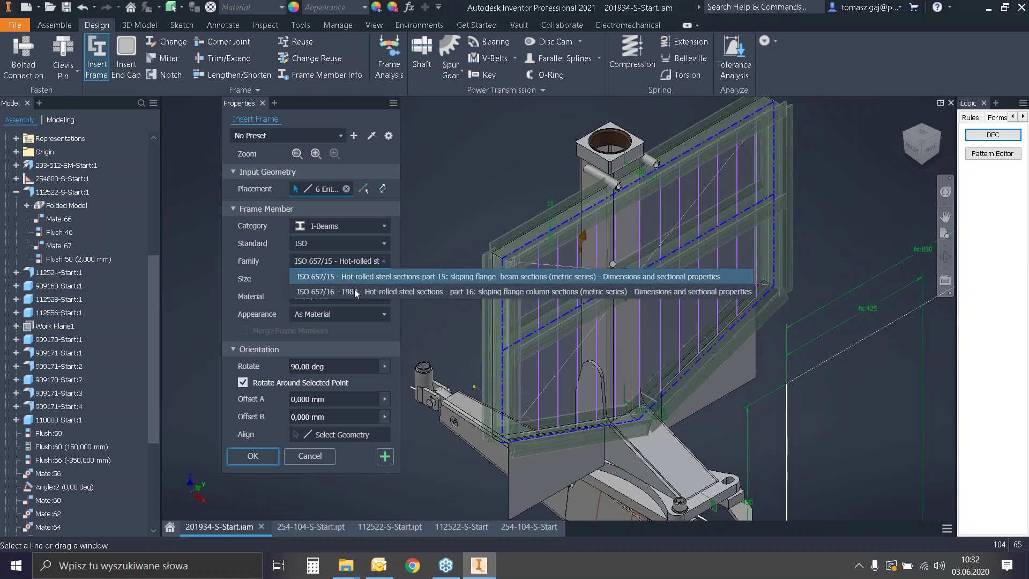
{"action": "left_click", "coordinate": [355, 277]}
{"action": "left_click", "coordinate": [347, 281]}
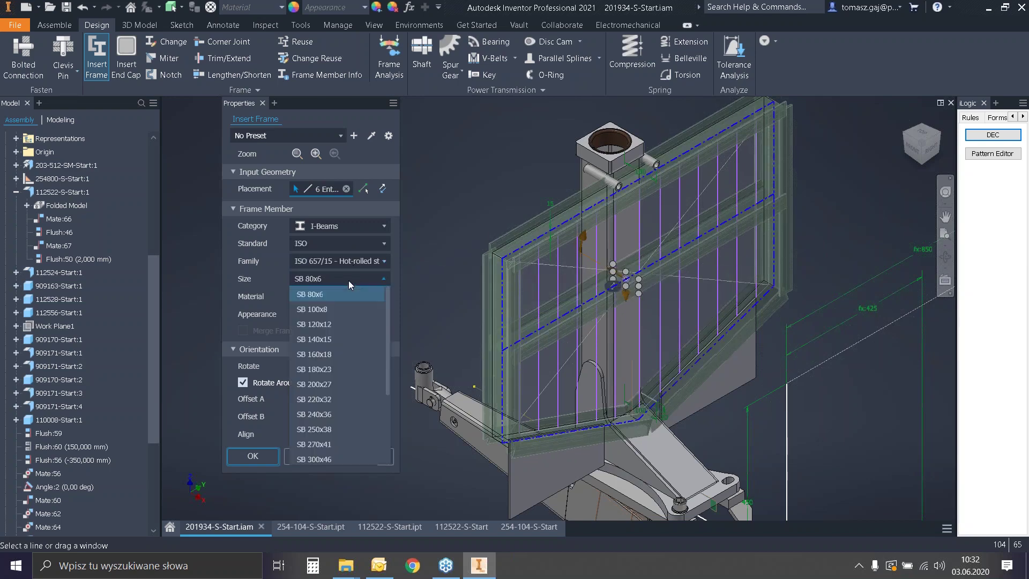
{"action": "left_click", "coordinate": [357, 277]}
{"action": "left_click", "coordinate": [356, 279]}
{"action": "left_click", "coordinate": [356, 280]}
Try the ISO 657/16 sloping flange column family and check its available sizes.
{"action": "left_click", "coordinate": [359, 263]}
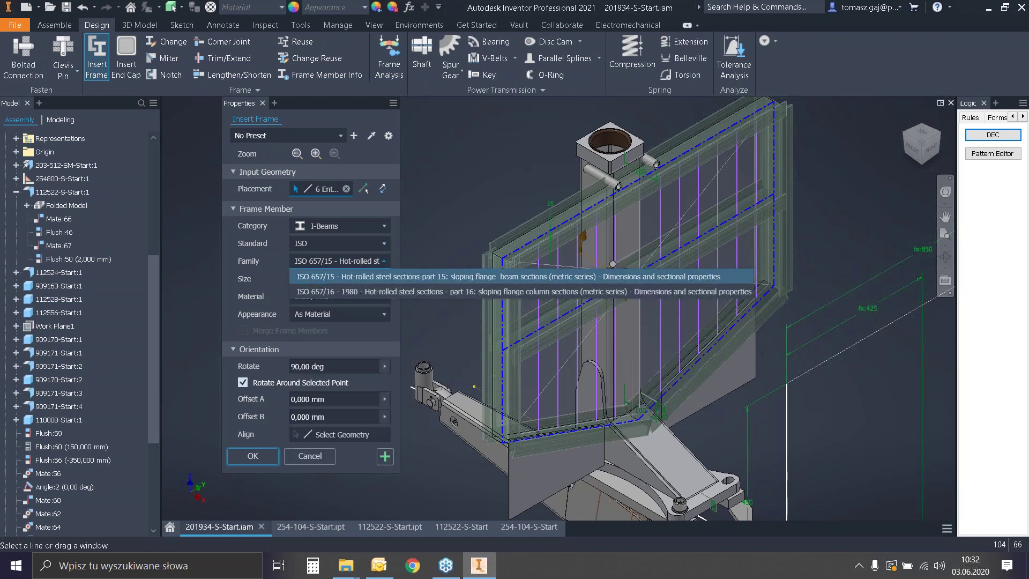
{"action": "left_click", "coordinate": [357, 293]}
{"action": "left_click", "coordinate": [355, 280]}
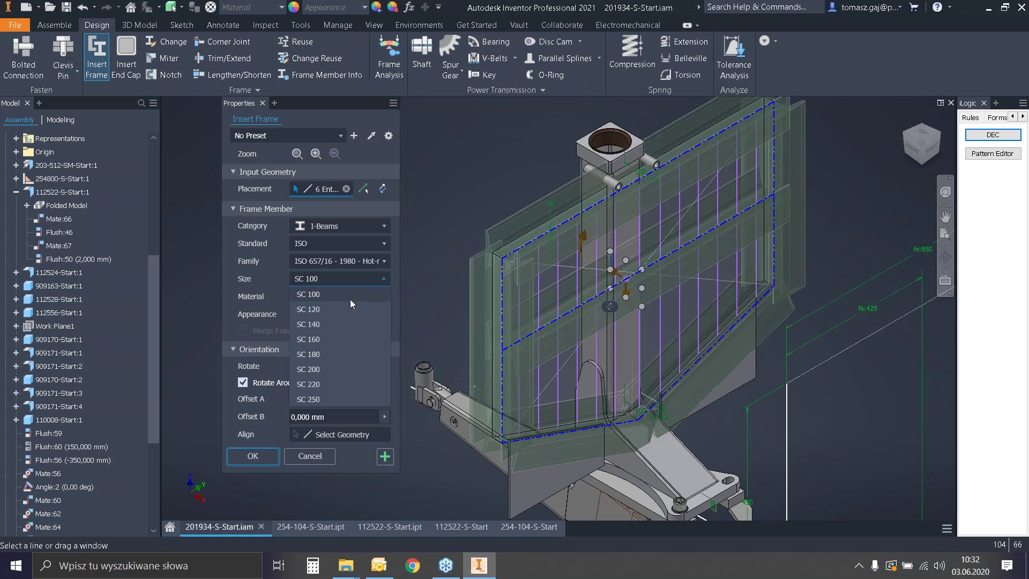
{"action": "left_click", "coordinate": [375, 275]}
Switch the standard back to DIN and try the DIN 1025-5 IPE family, checking its sizes.
{"action": "left_click", "coordinate": [368, 244]}
{"action": "left_click", "coordinate": [362, 260]}
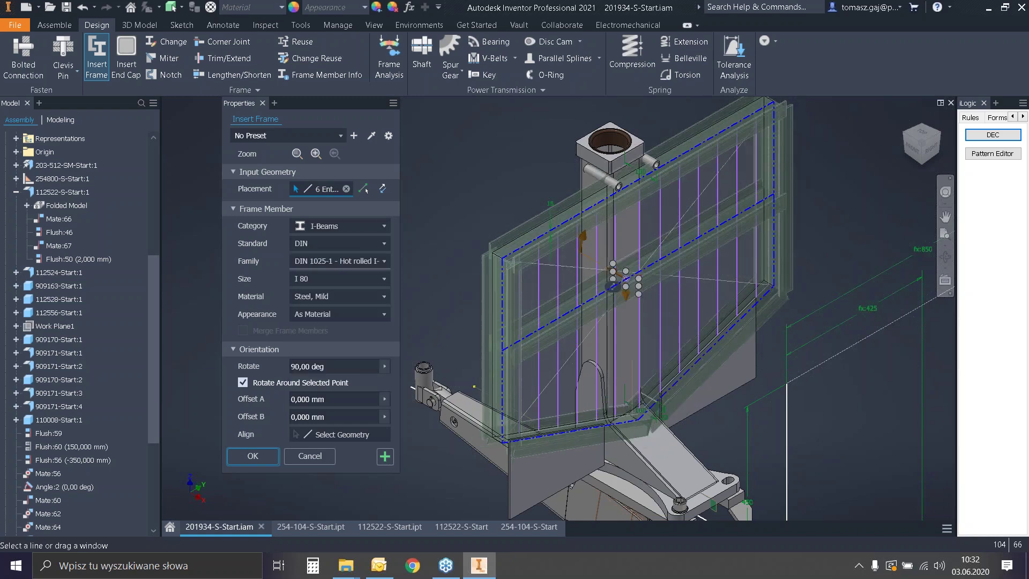
{"action": "left_click", "coordinate": [359, 262]}
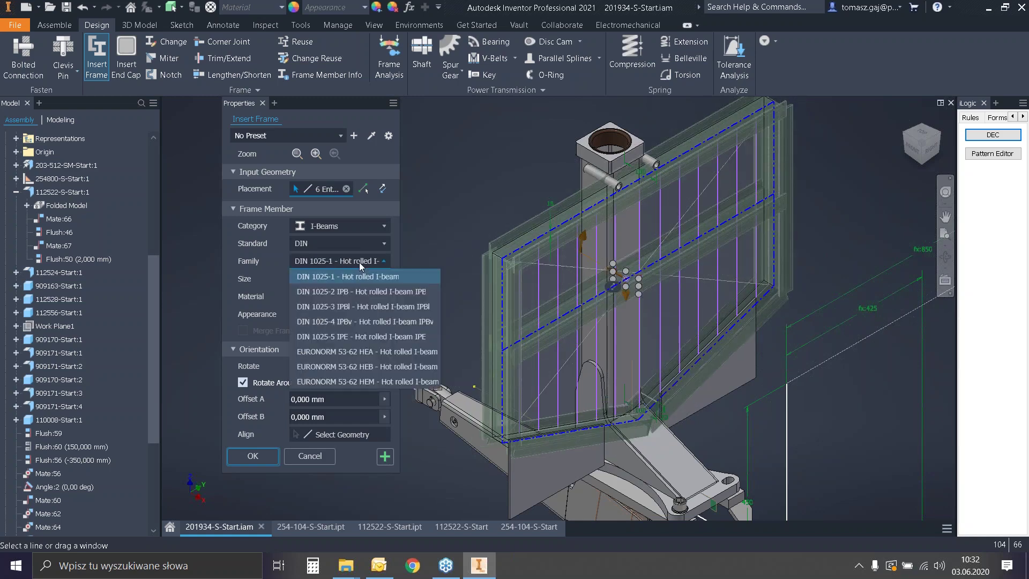
{"action": "left_click", "coordinate": [356, 337]}
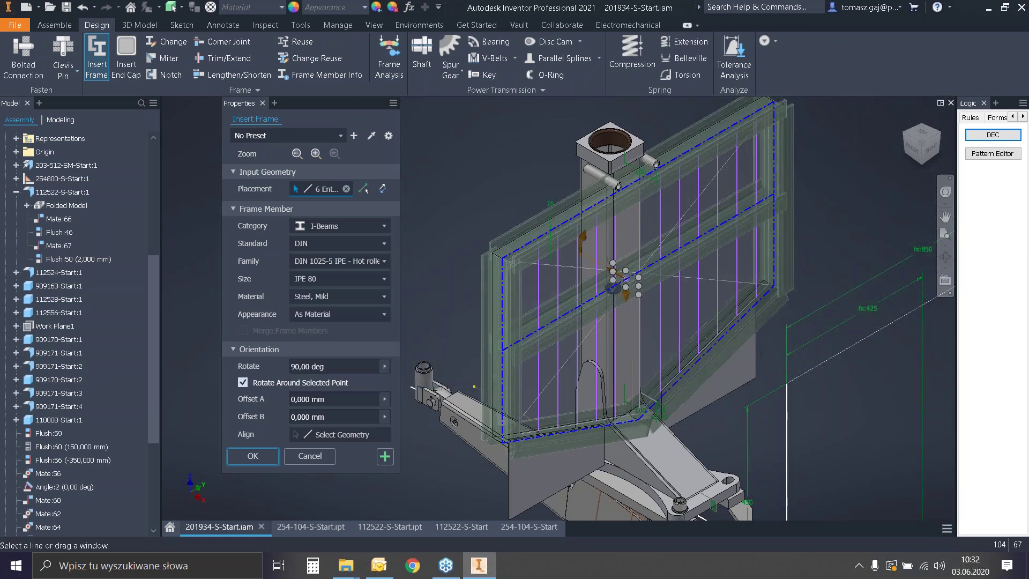
{"action": "left_click", "coordinate": [348, 280]}
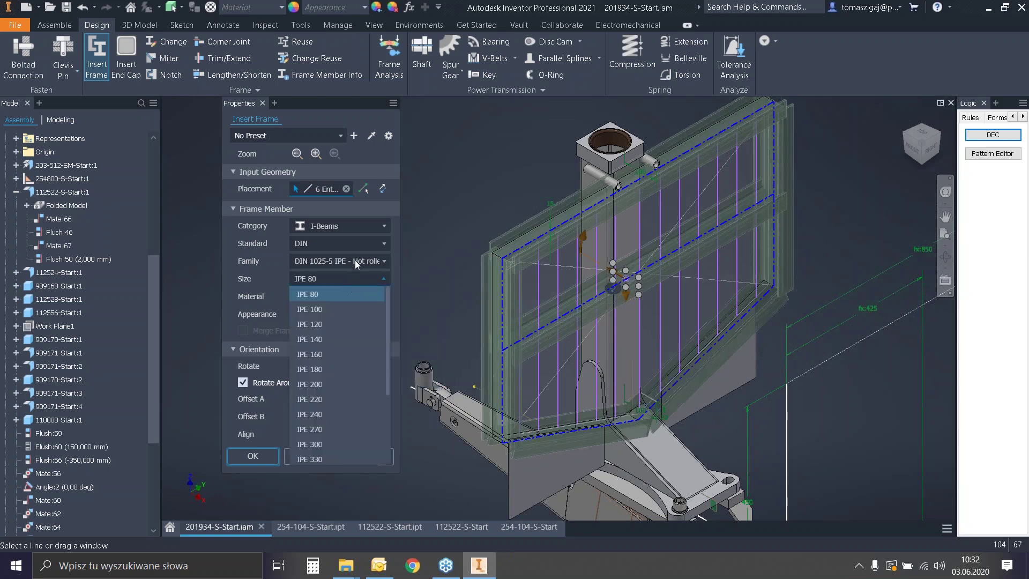
{"action": "left_click", "coordinate": [358, 264]}
{"action": "left_click", "coordinate": [362, 243]}
{"action": "left_click", "coordinate": [359, 249]}
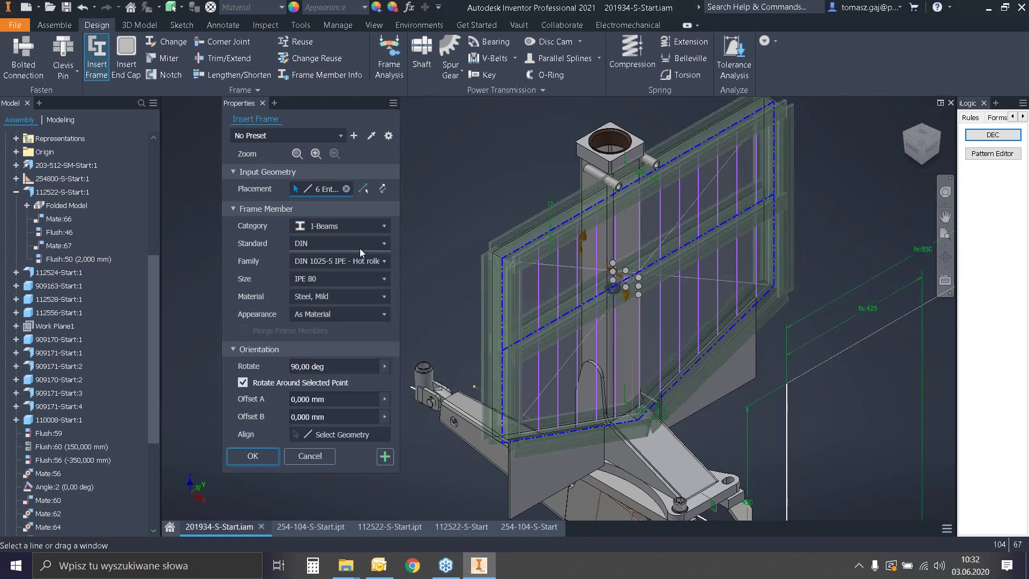
Set the member family to DIN 1025-1 hot rolled I-beam with size I 80.
{"action": "left_click", "coordinate": [361, 263]}
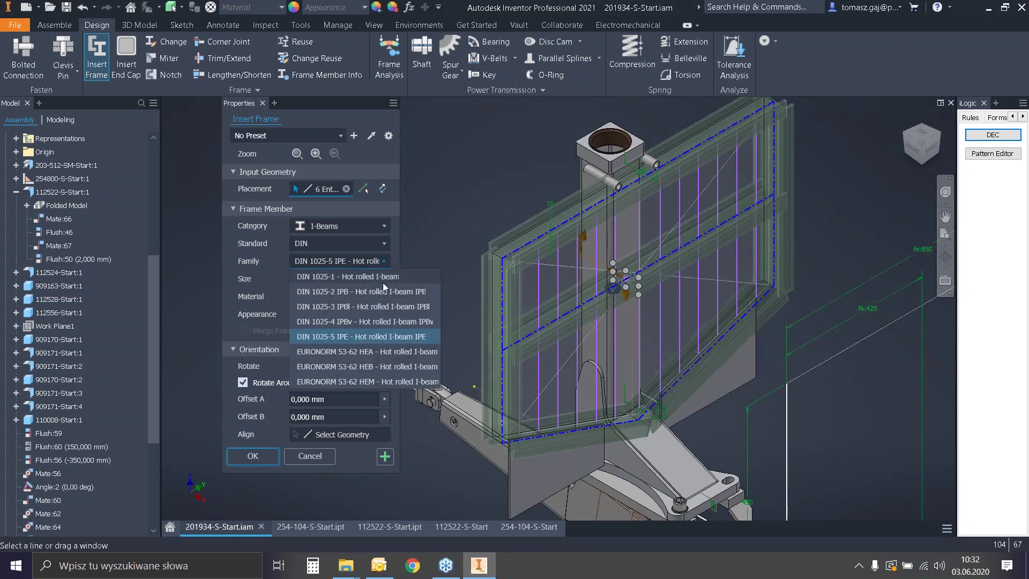
{"action": "left_click", "coordinate": [383, 280]}
{"action": "left_click", "coordinate": [355, 279]}
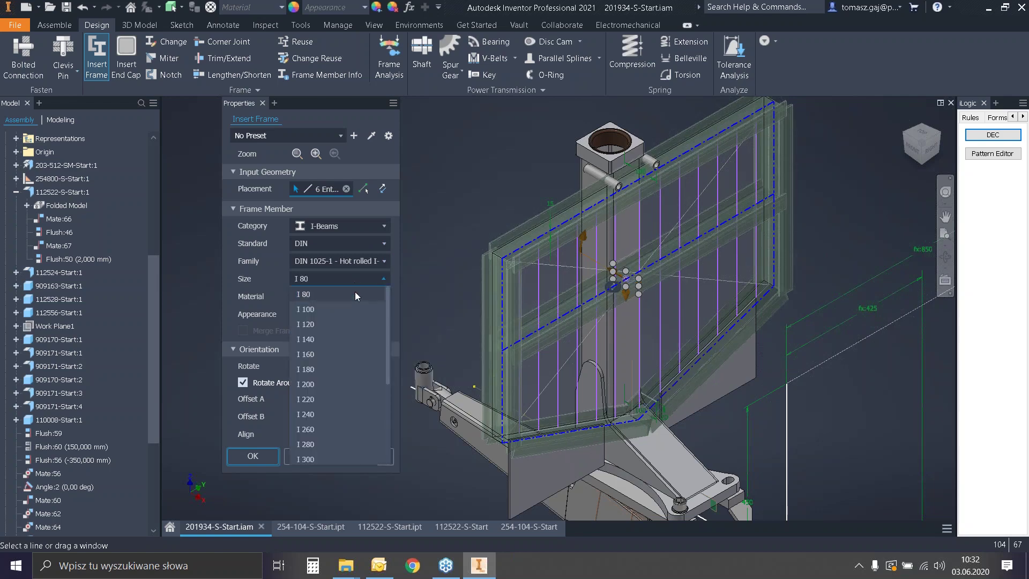
{"action": "left_click", "coordinate": [354, 296]}
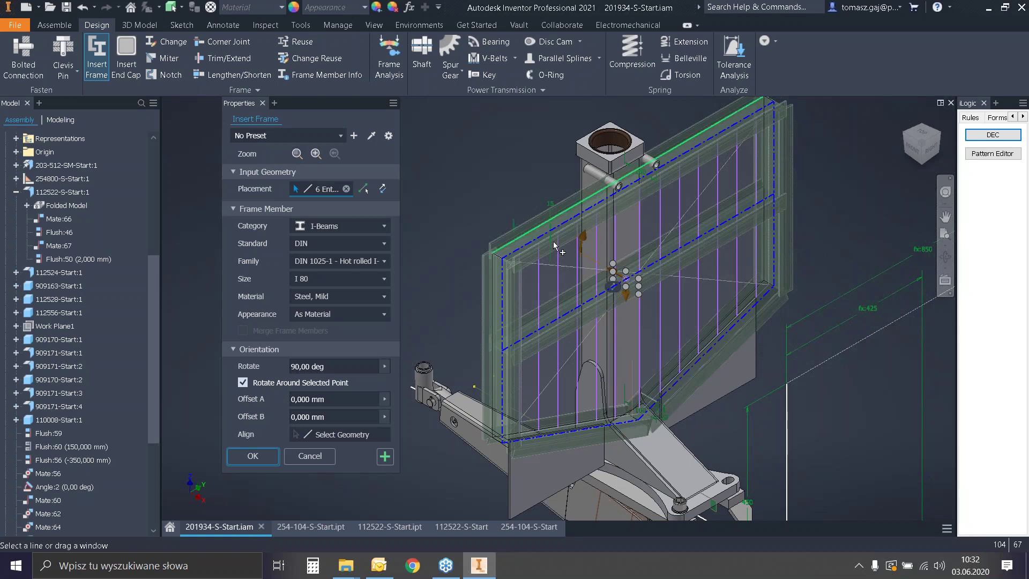
Examine the previewed I 80 beam profile's orientation and the panel frame with the manipulator zoom views and from another side.
{"action": "left_click", "coordinate": [302, 156]}
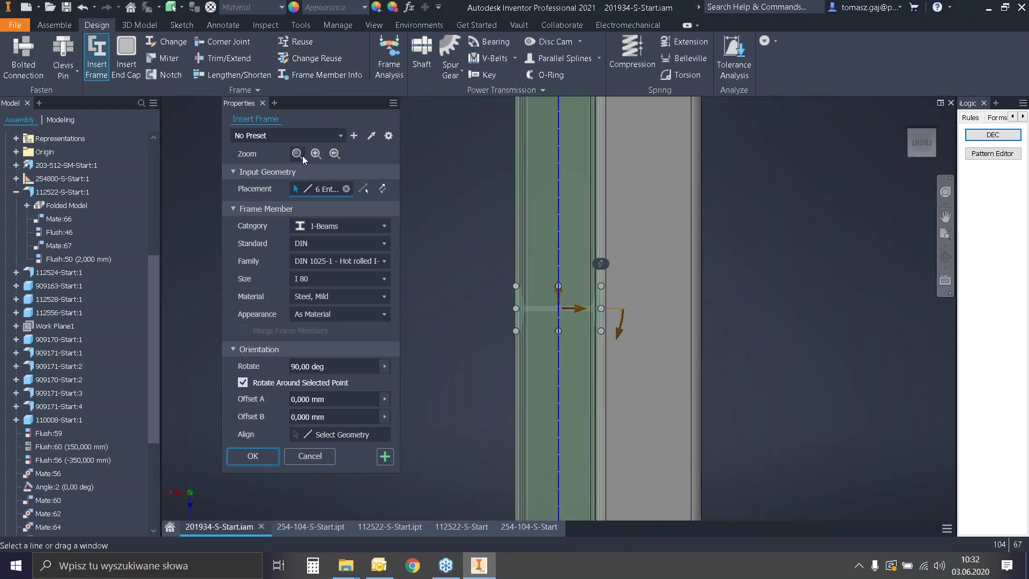
{"action": "scroll", "coordinate": [567, 301], "scroll_direction": "down", "scroll_amount": 3}
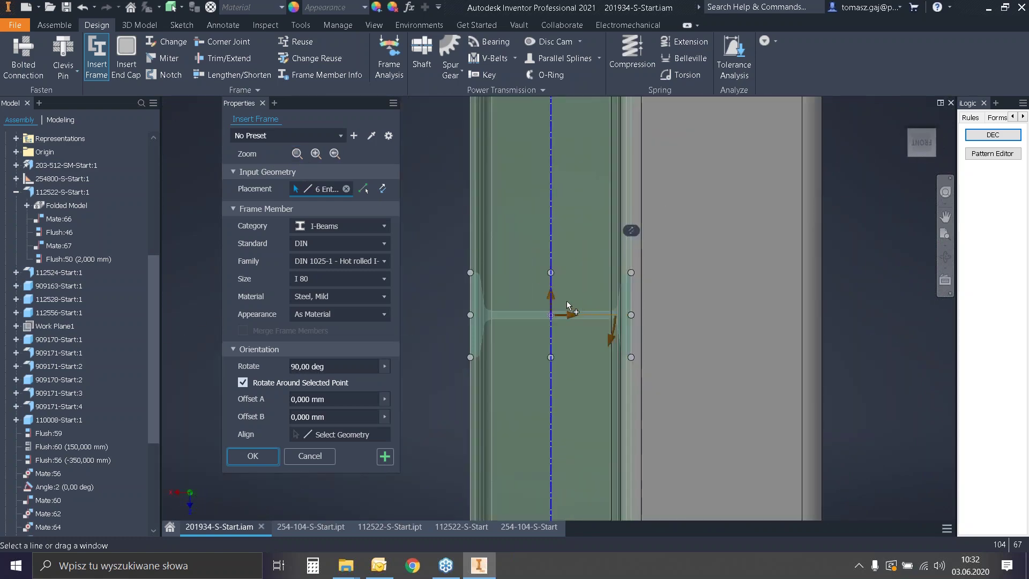
{"action": "scroll", "coordinate": [526, 314], "scroll_direction": "down", "scroll_amount": 2}
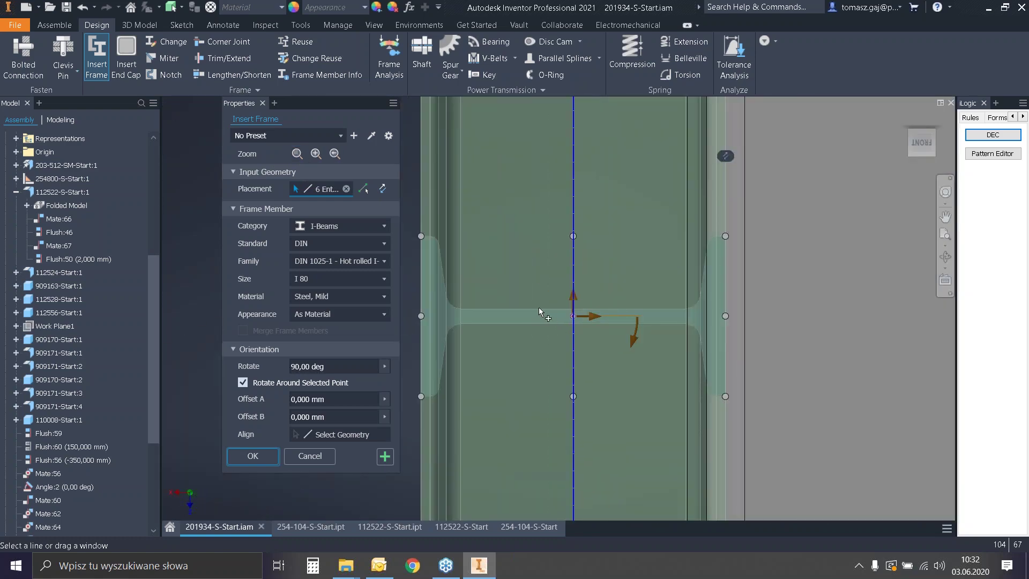
{"action": "left_click", "coordinate": [334, 154]}
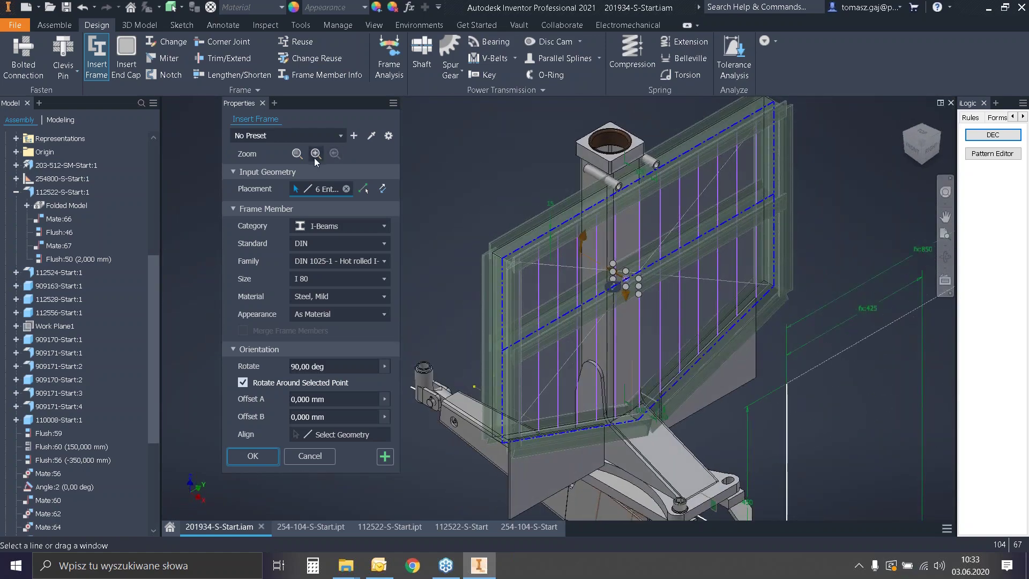
{"action": "left_click", "coordinate": [299, 157]}
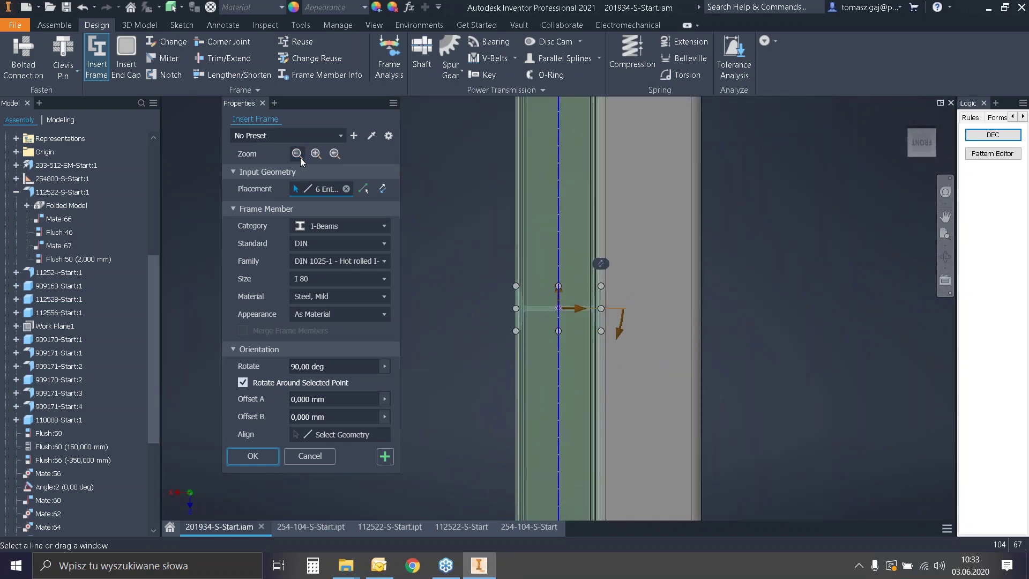
{"action": "left_click", "coordinate": [900, 124]}
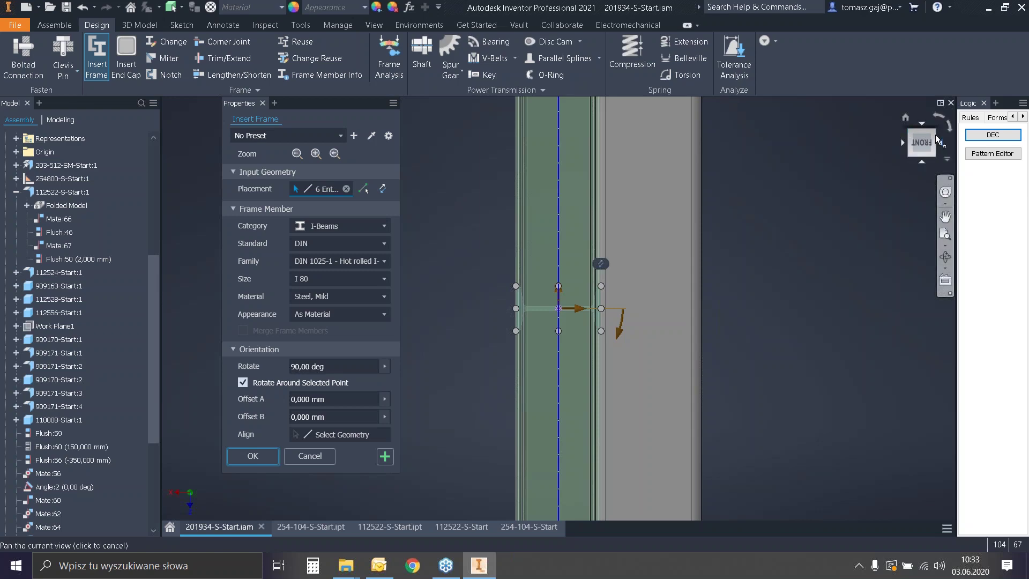
{"action": "scroll", "coordinate": [606, 410], "scroll_direction": "up", "scroll_amount": 5}
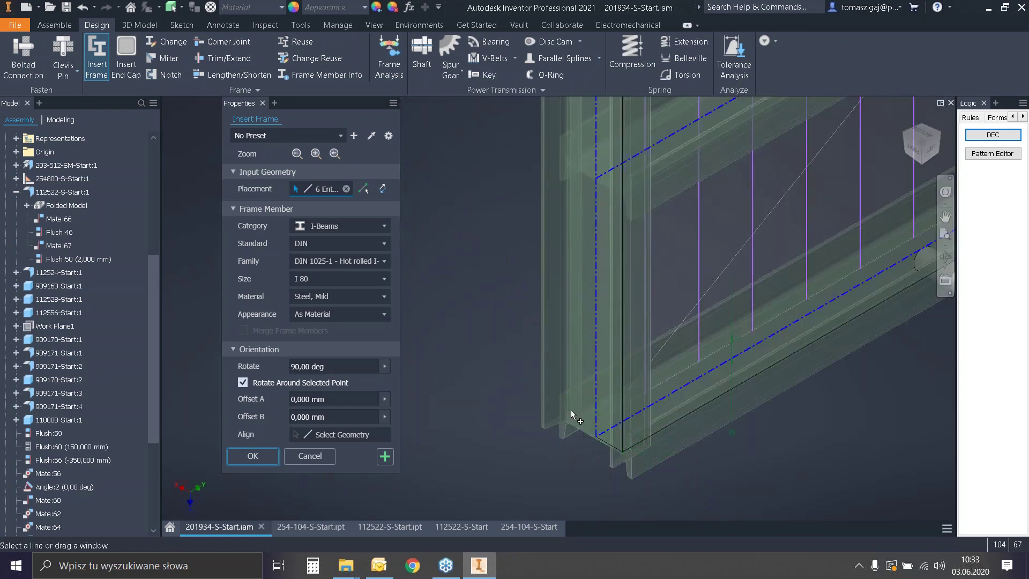
{"action": "scroll", "coordinate": [573, 416], "scroll_direction": "down", "scroll_amount": 5}
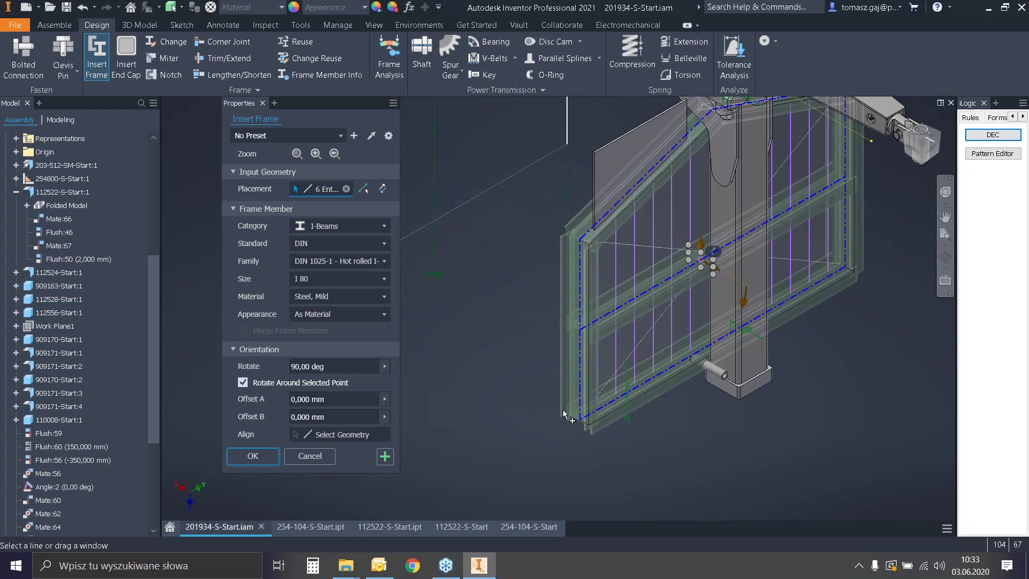
{"action": "left_click", "coordinate": [299, 154]}
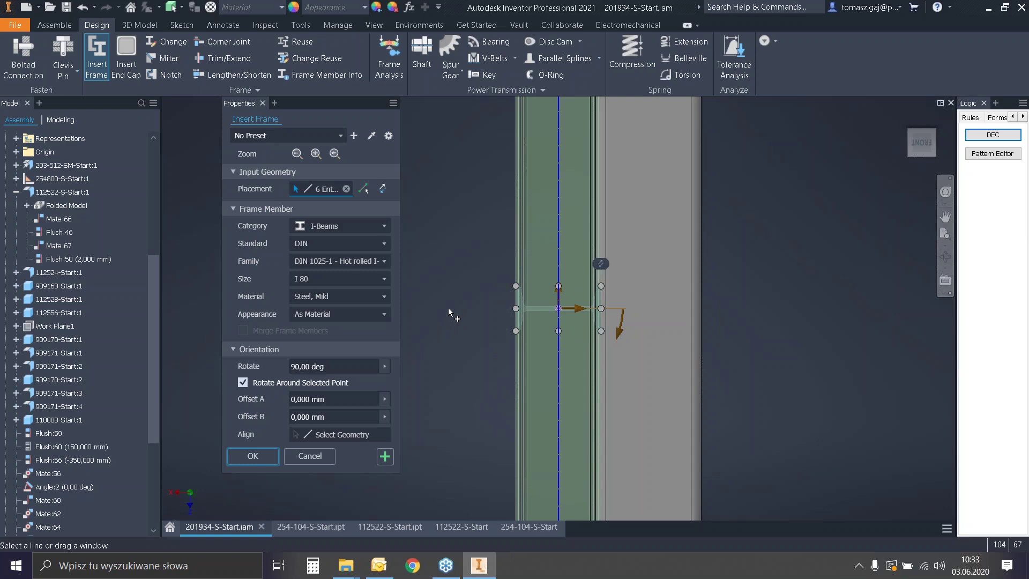
{"action": "left_click", "coordinate": [922, 139]}
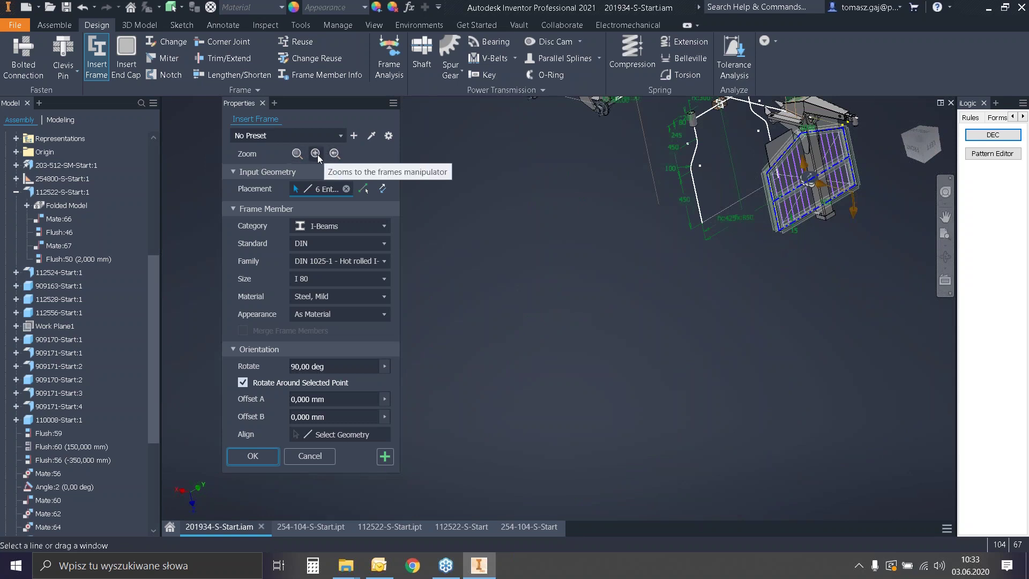
Insert the six DIN 1025 I 80 beams on the selected panel lines, accepting the proposed member names.
{"action": "left_click", "coordinate": [317, 154]}
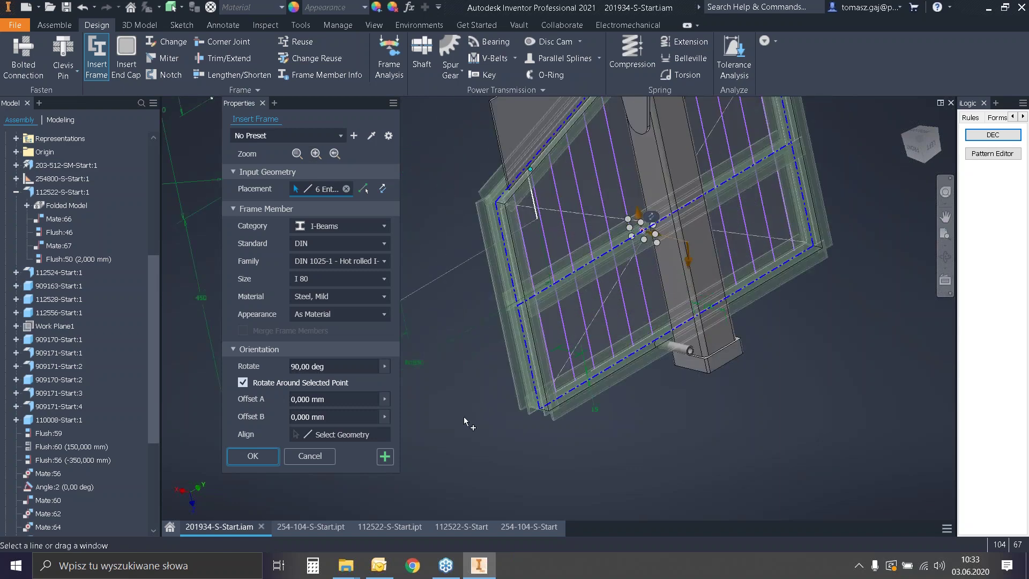
{"action": "left_click", "coordinate": [251, 461]}
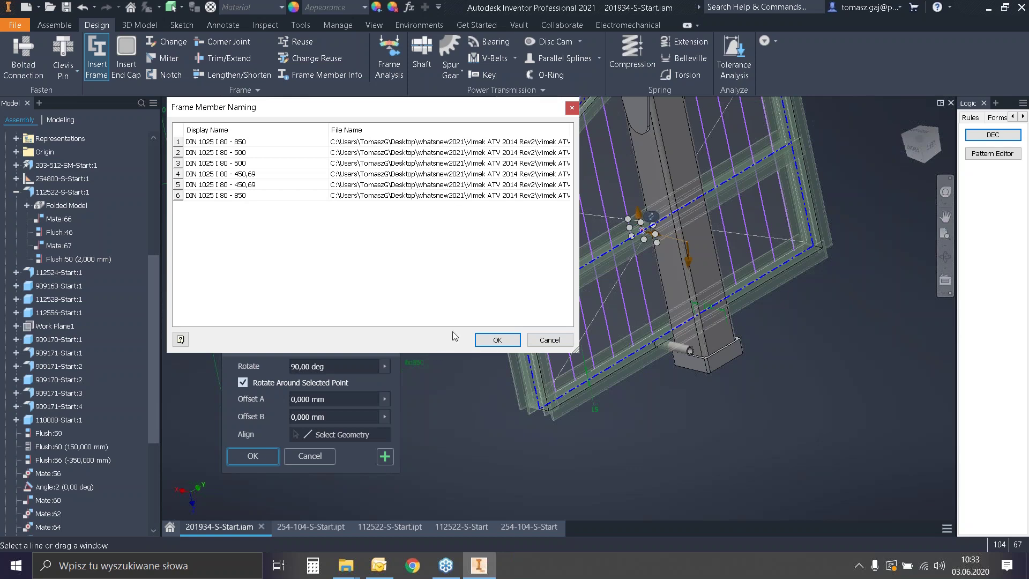
{"action": "left_click", "coordinate": [498, 339]}
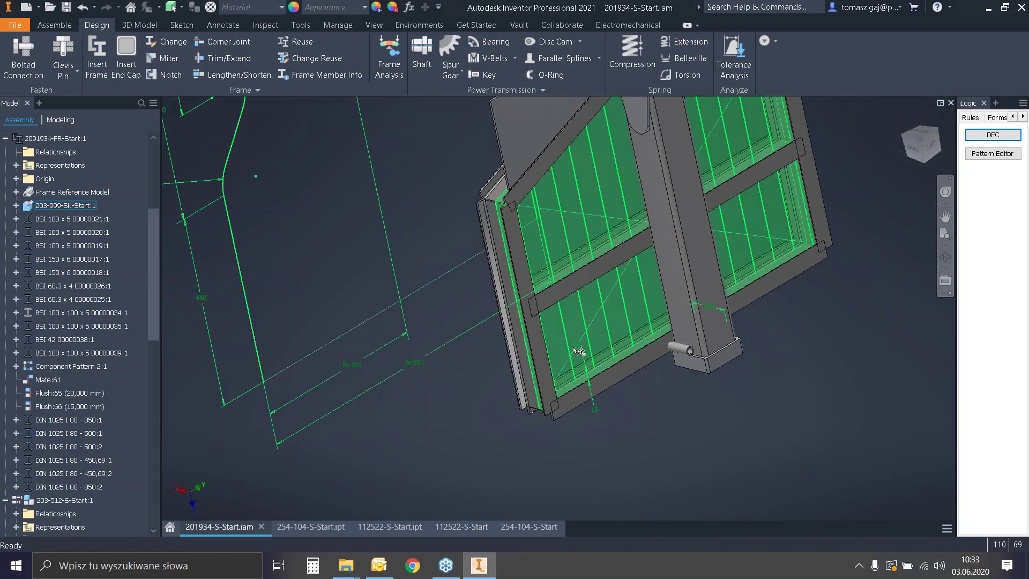
Examine the inserted beam frame, especially where the members overlap at the corner and at the middle beam.
{"action": "middle_click_drag", "start_coordinate": [480, 337], "coordinate": [536, 322], "text": "shift"}
{"action": "middle_click_drag", "start_coordinate": [702, 320], "coordinate": [1026, 173], "text": "shift"}
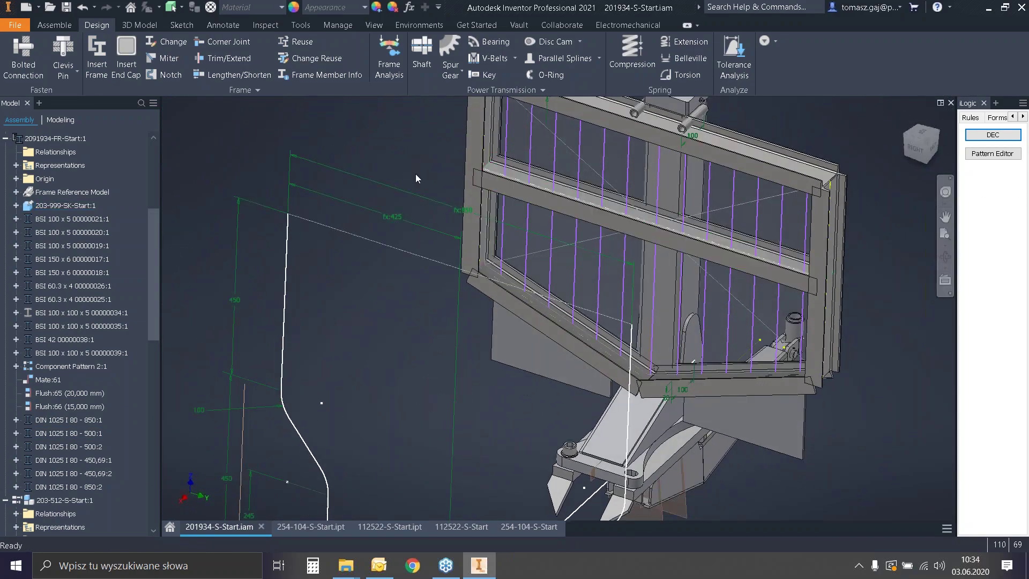
{"action": "scroll", "coordinate": [335, 219], "scroll_direction": "down", "scroll_amount": 5}
{"action": "middle_click_drag", "start_coordinate": [335, 220], "coordinate": [326, 356]}
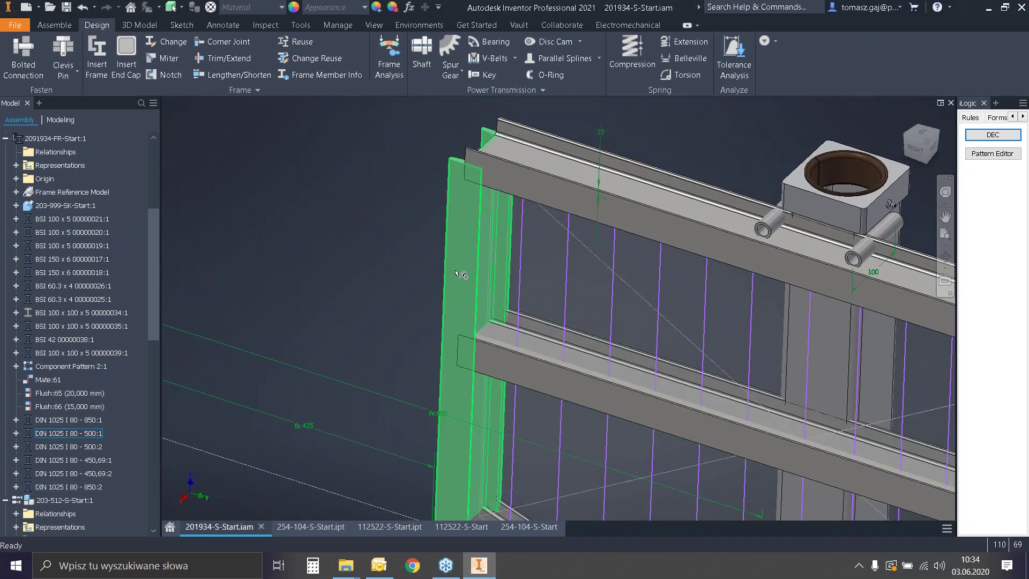
{"action": "scroll", "coordinate": [483, 338], "scroll_direction": "down", "scroll_amount": 3}
{"action": "scroll", "coordinate": [474, 337], "scroll_direction": "up", "scroll_amount": 5}
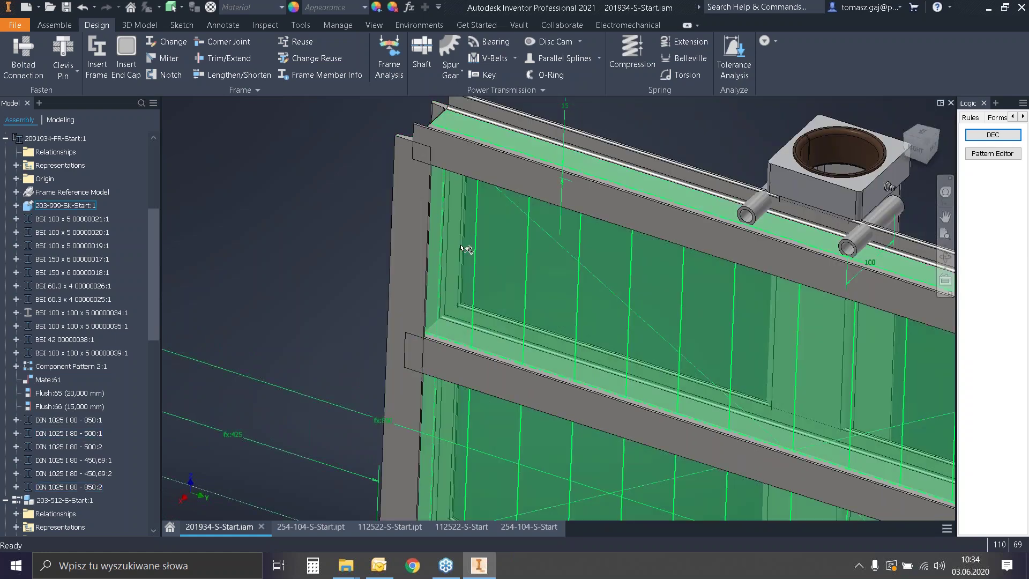
{"action": "scroll", "coordinate": [442, 252], "scroll_direction": "down", "scroll_amount": 3}
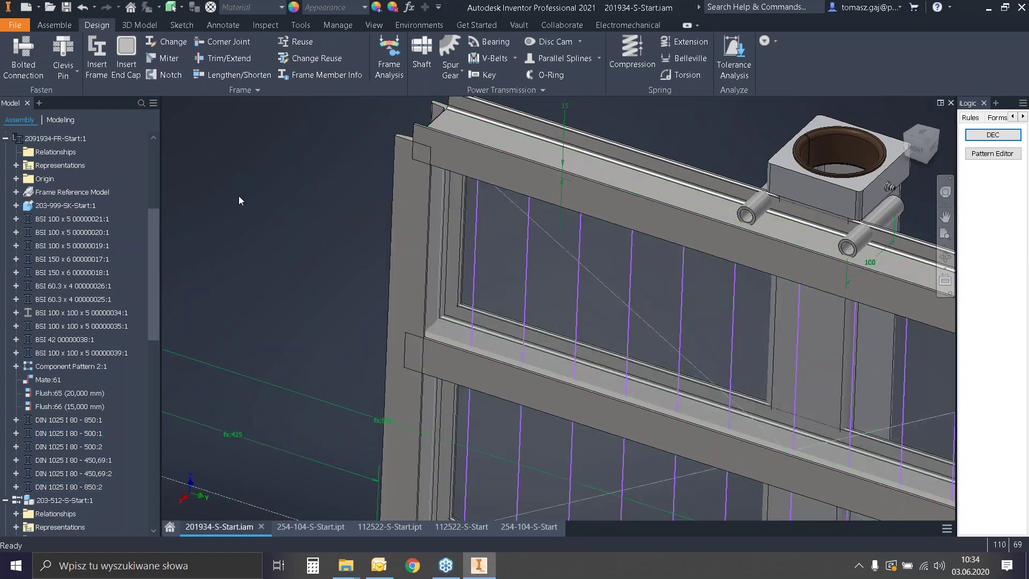
Review the Notch command's settings and available presets, and close it without cutting any frame member.
{"action": "left_click", "coordinate": [165, 74]}
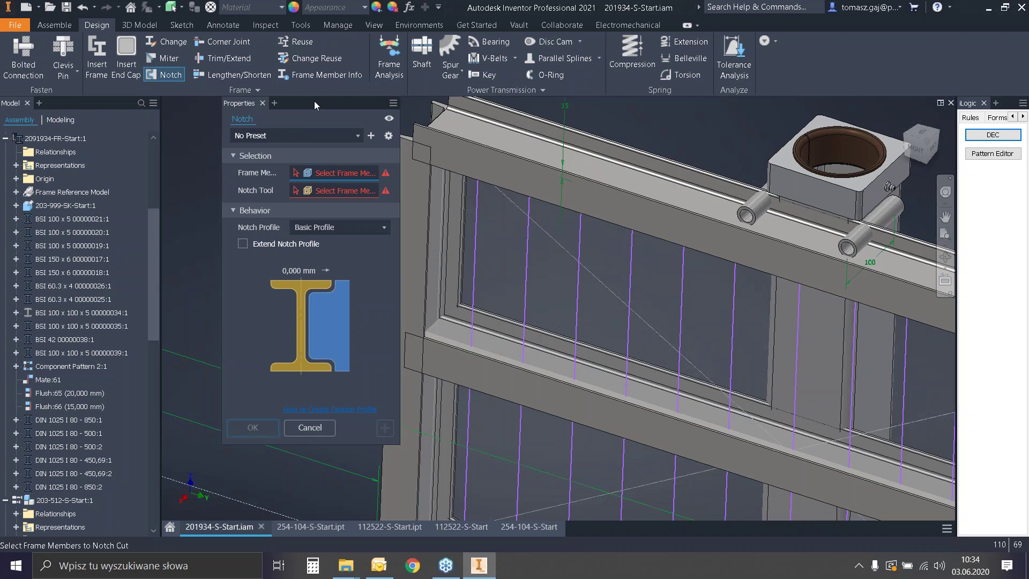
{"action": "left_click", "coordinate": [357, 136]}
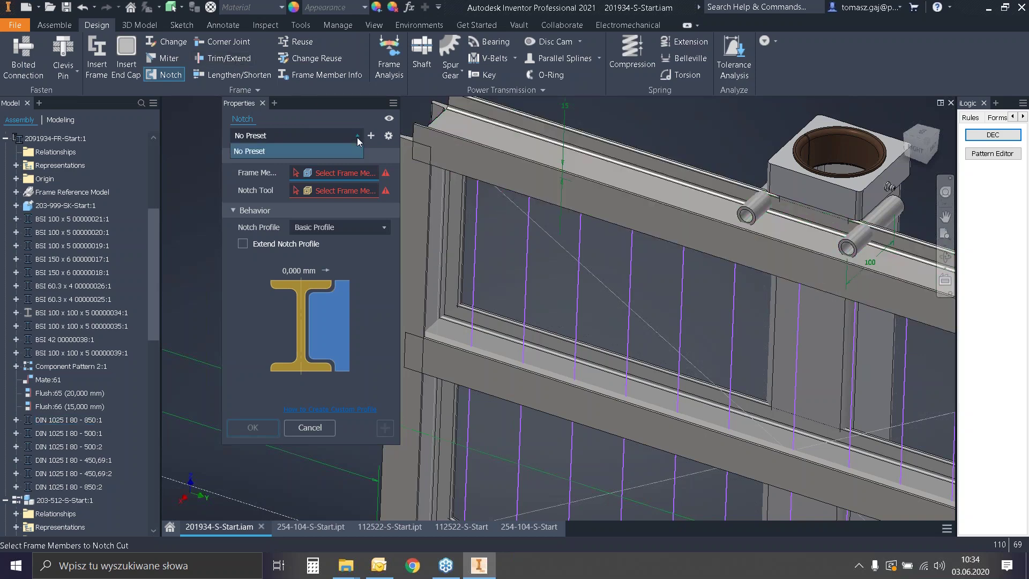
{"action": "left_click", "coordinate": [357, 137]}
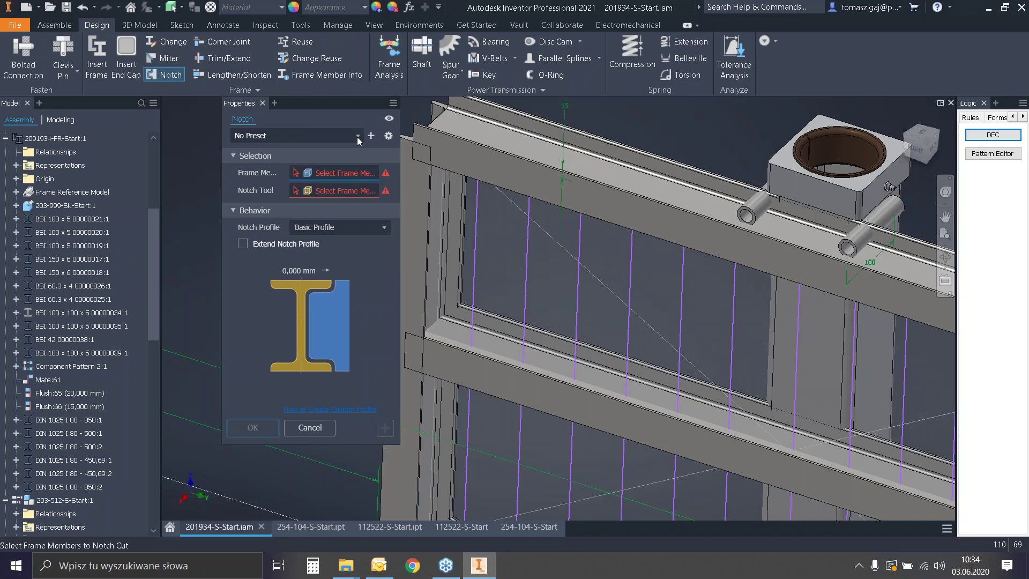
{"action": "left_click", "coordinate": [262, 103]}
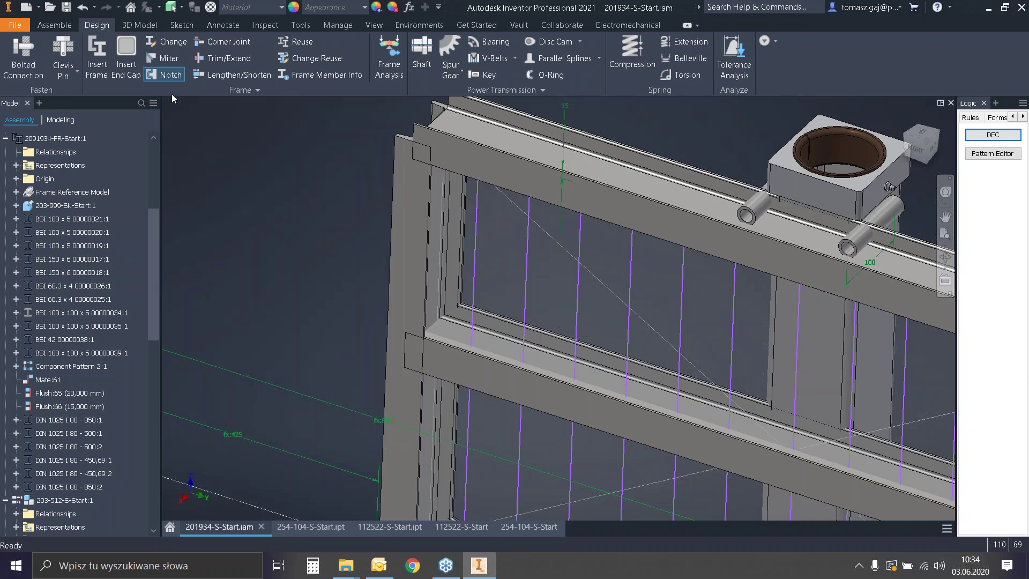
Switch to the 254-104-S-Start.ipt part and show its 3D modelling commands.
{"action": "left_click", "coordinate": [143, 25]}
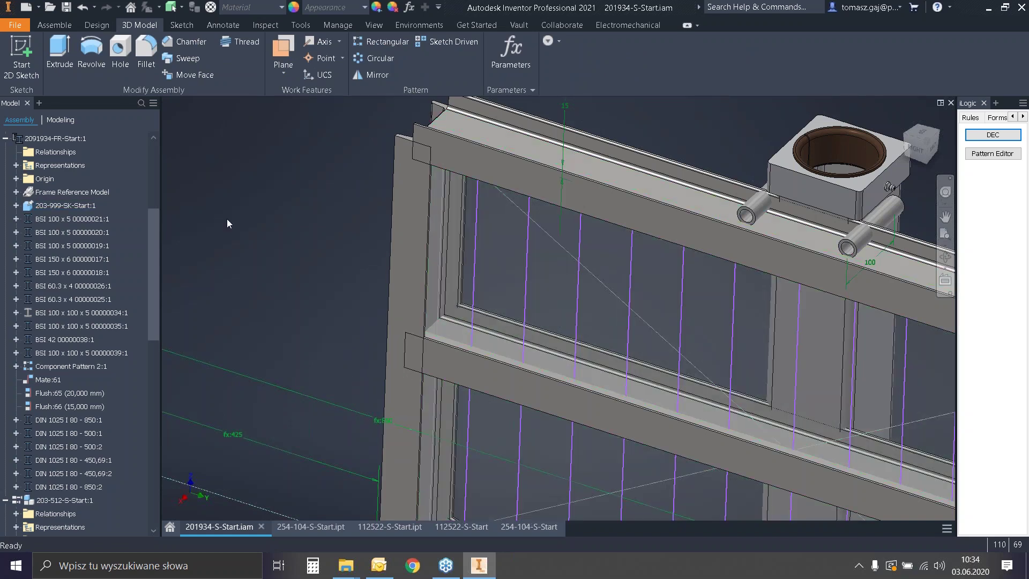
{"action": "left_click", "coordinate": [504, 530]}
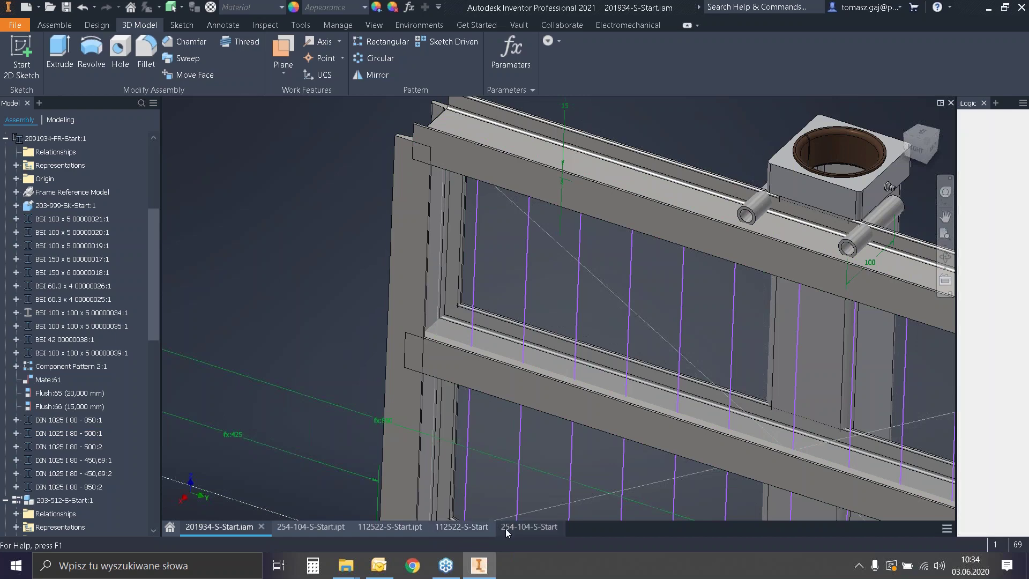
{"action": "left_click", "coordinate": [475, 532]}
{"action": "left_click", "coordinate": [372, 526]}
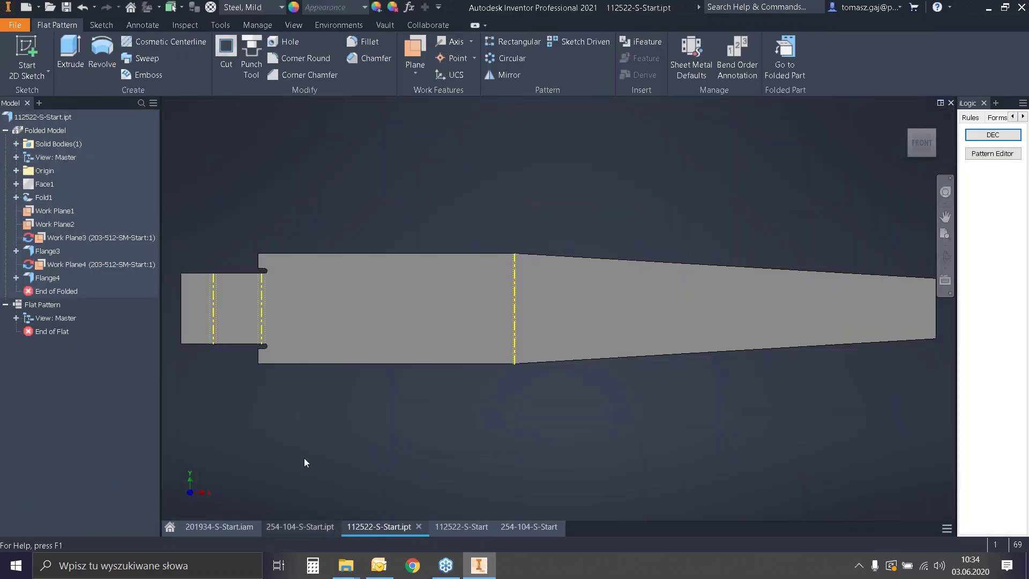
{"action": "left_click", "coordinate": [306, 528]}
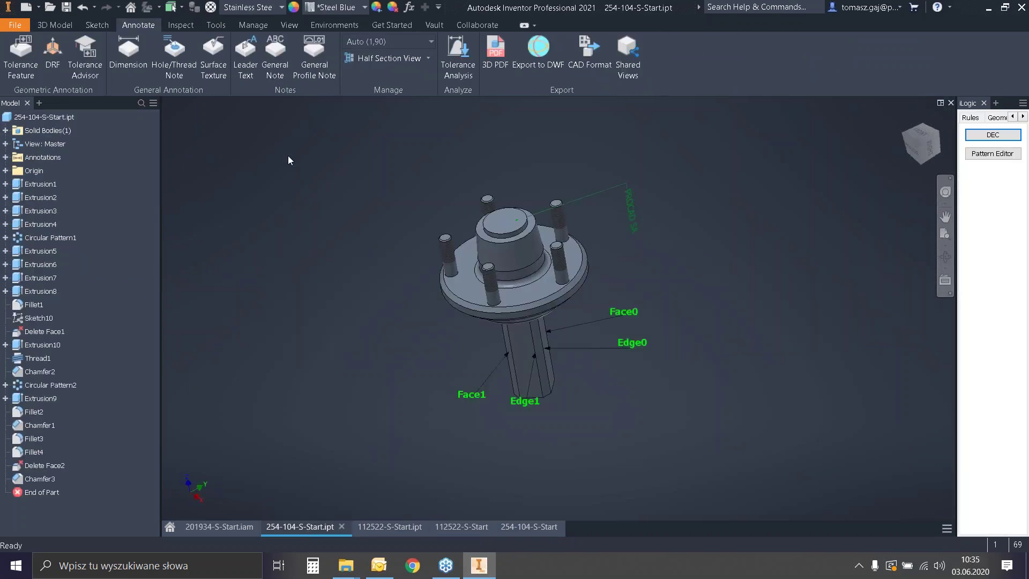
{"action": "left_click", "coordinate": [51, 25]}
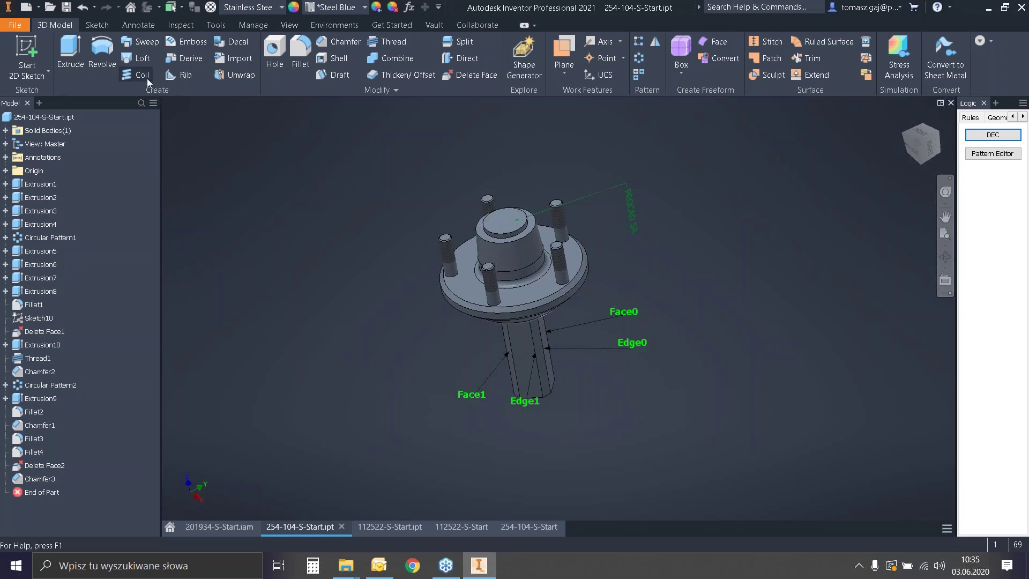
Review the Split command's input settings, close it, and look at the additional Modify commands.
{"action": "key", "text": "s"}
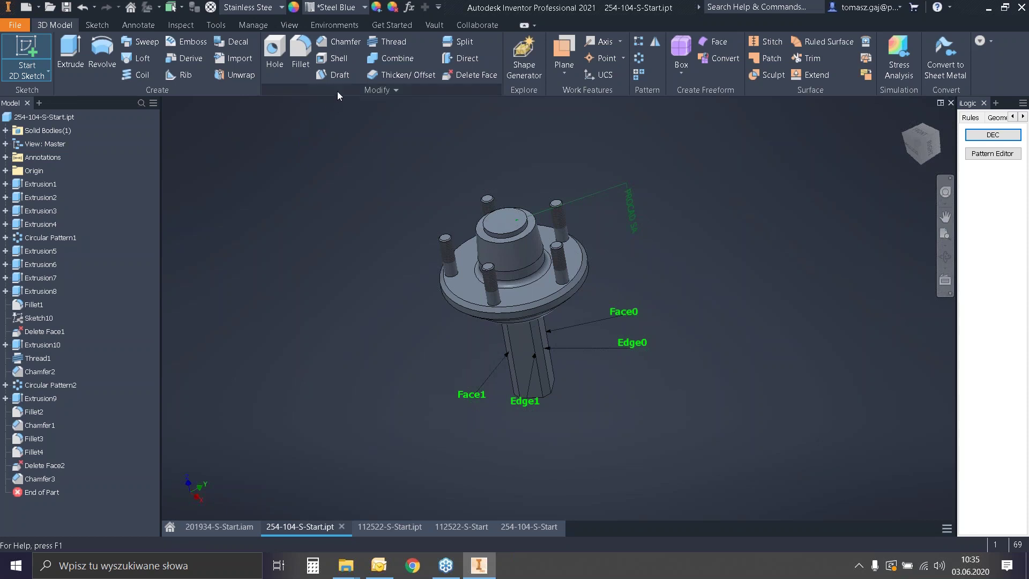
{"action": "left_click", "coordinate": [471, 41]}
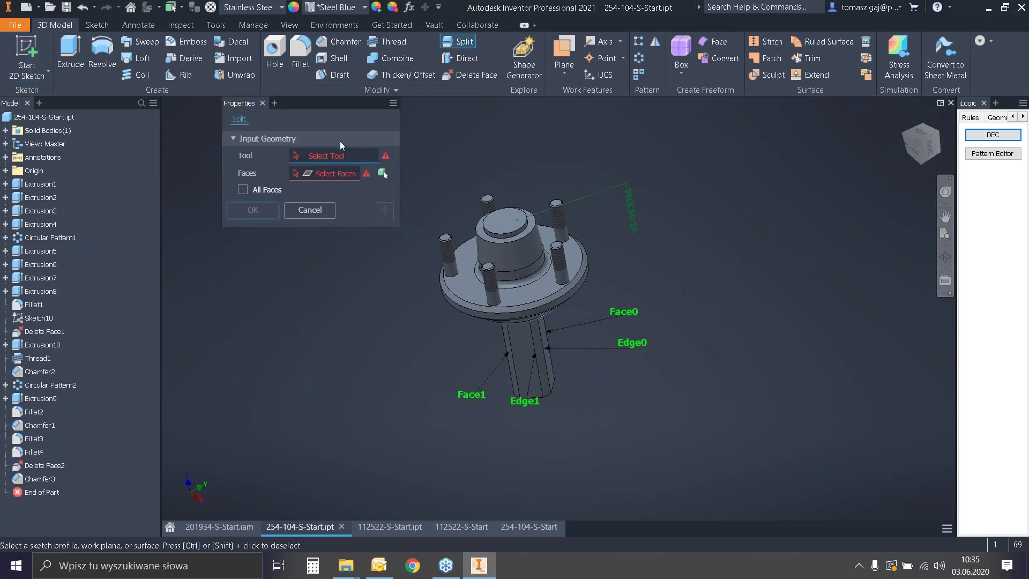
{"action": "left_click", "coordinate": [262, 104]}
{"action": "left_click", "coordinate": [363, 89]}
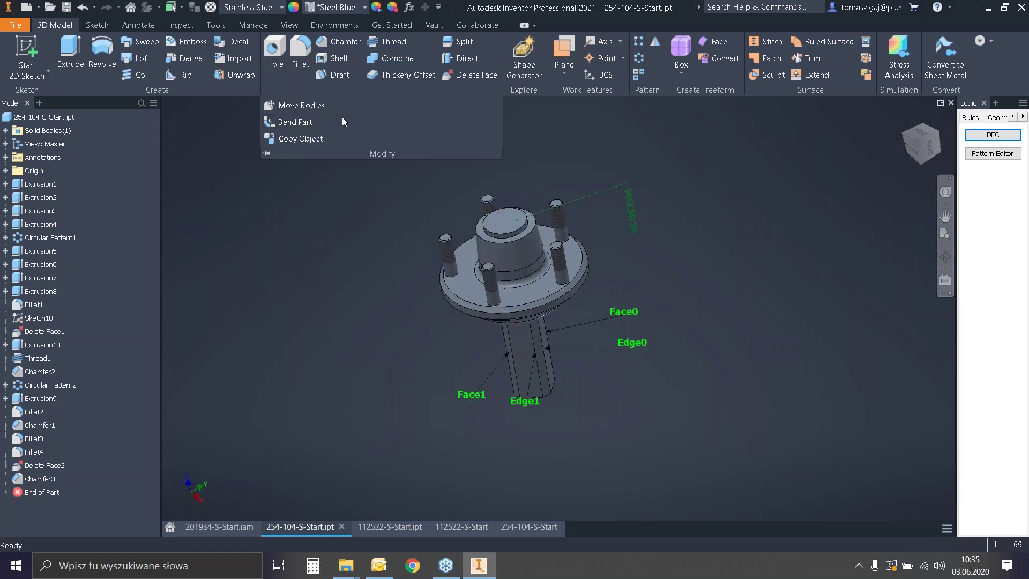
Review the Thicken/Offset settings, dock their properties together with the model browser, and close them without thickening a face.
{"action": "left_click", "coordinate": [400, 77]}
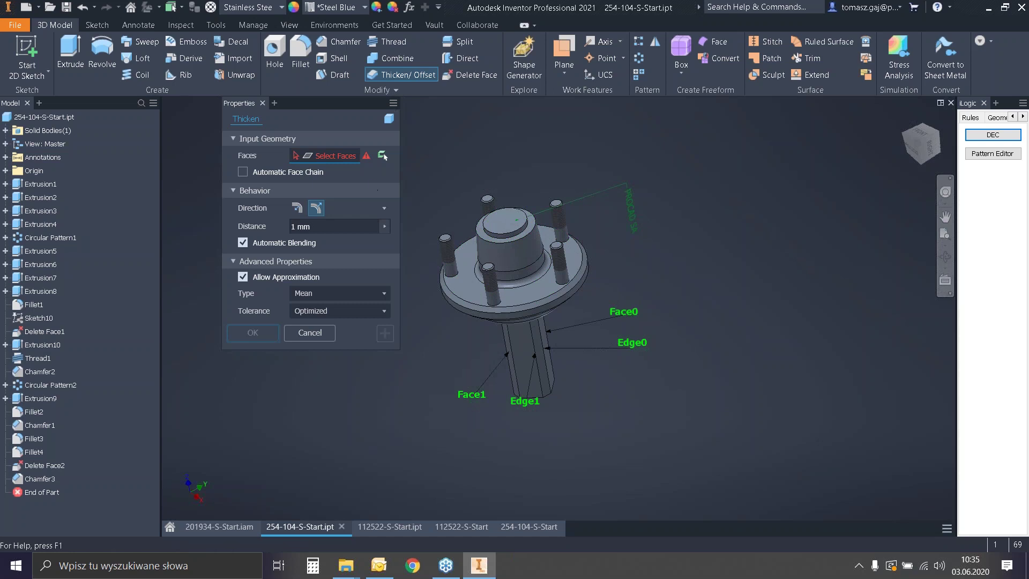
{"action": "left_click_drag", "start_coordinate": [251, 111], "coordinate": [80, 104]}
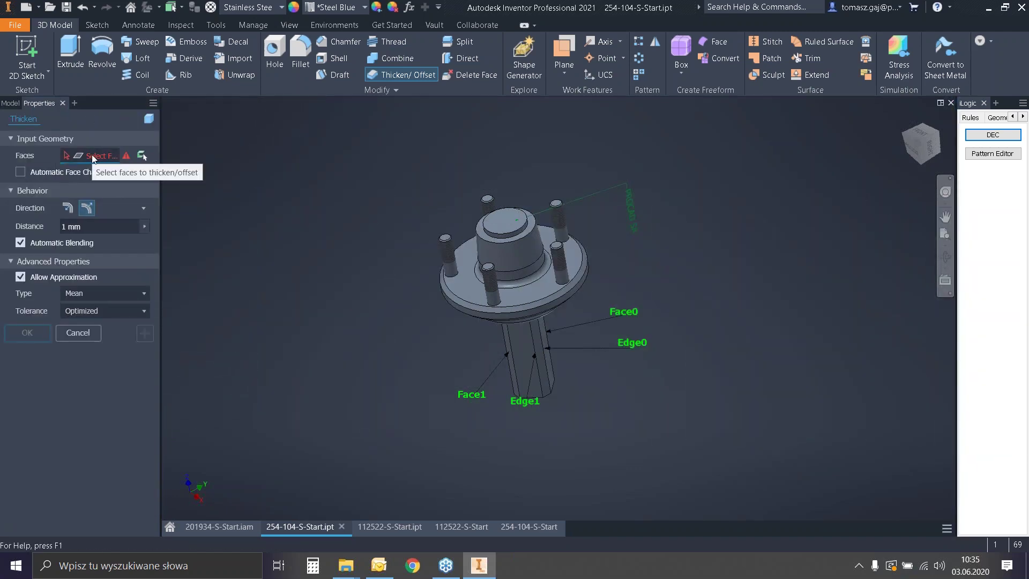
{"action": "left_click", "coordinate": [12, 103]}
{"action": "left_click", "coordinate": [49, 104]}
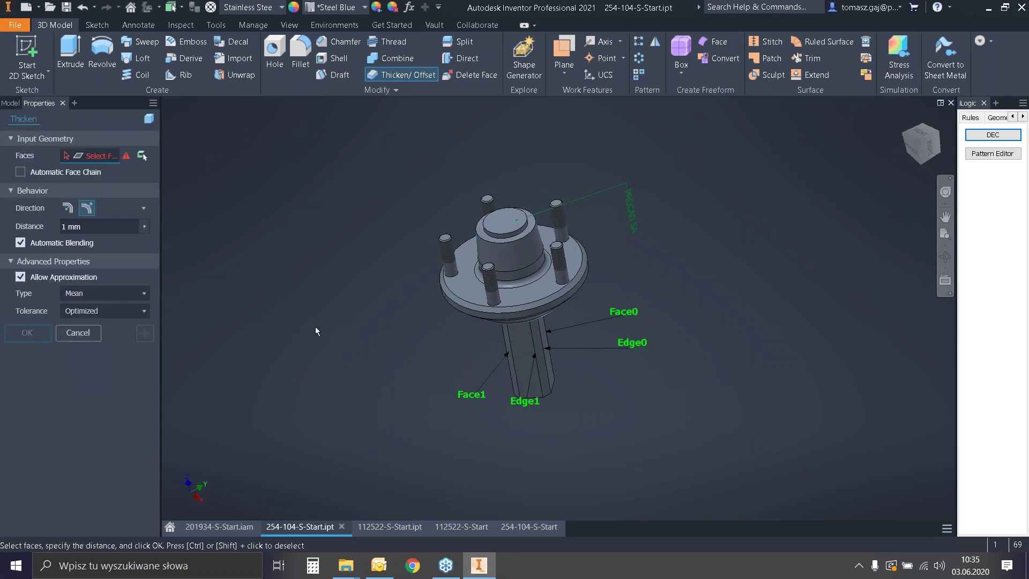
{"action": "left_click", "coordinate": [62, 103]}
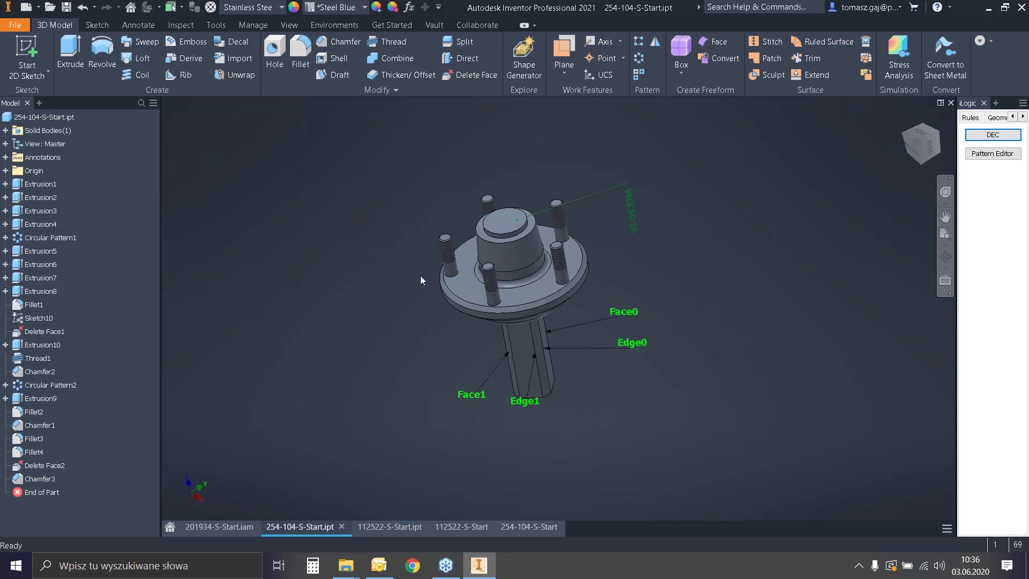
Return to the 201934-S-Start.iam assembly and show its frame design commands.
{"action": "left_click", "coordinate": [471, 530]}
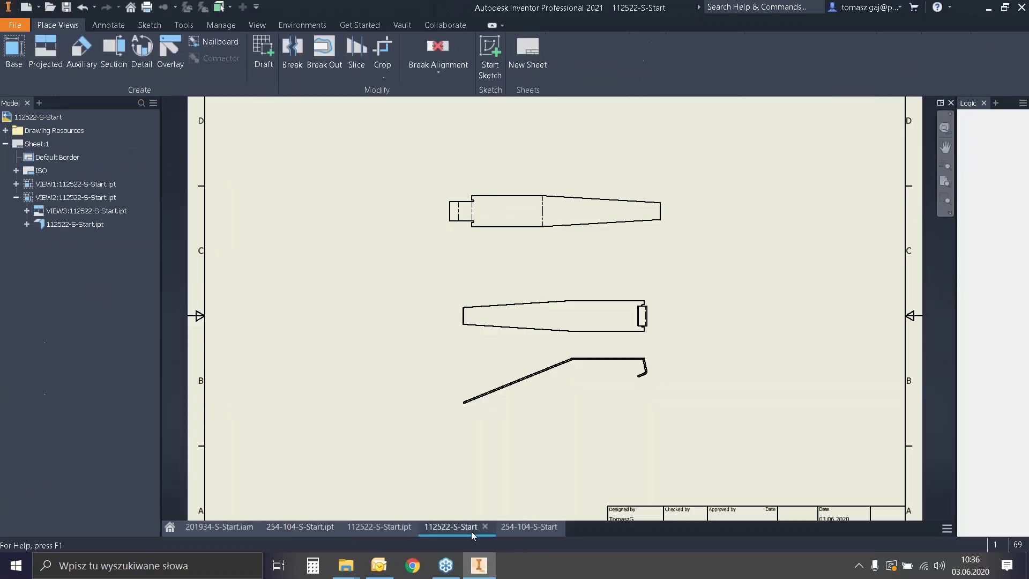
{"action": "left_click", "coordinate": [385, 527]}
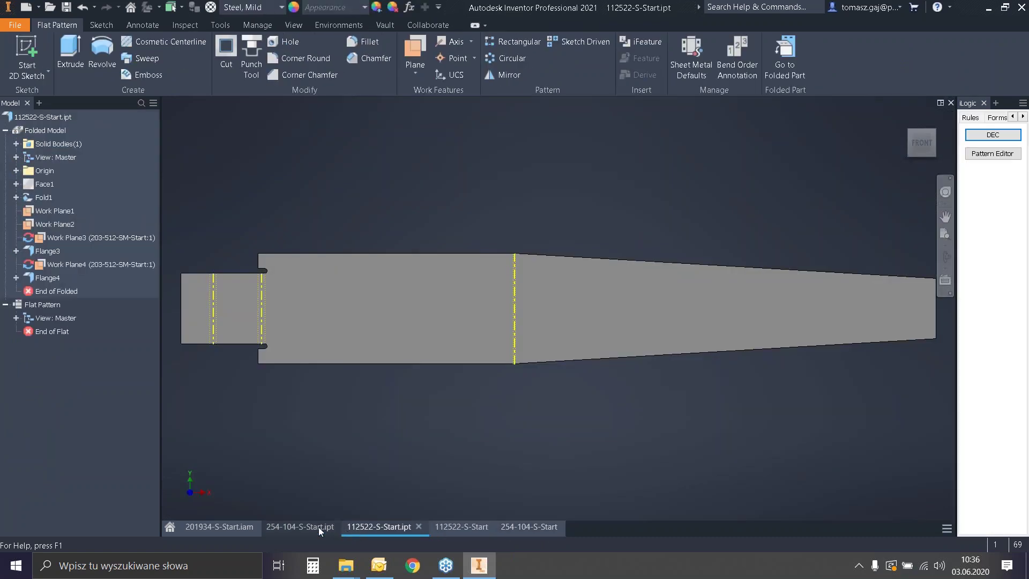
{"action": "left_click", "coordinate": [318, 527]}
{"action": "left_click", "coordinate": [224, 529]}
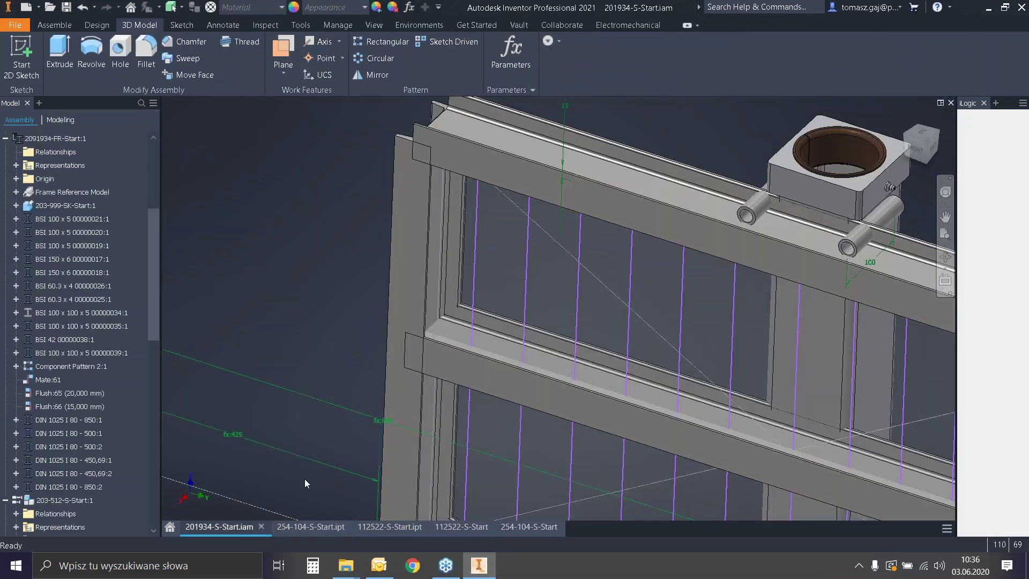
{"action": "left_click", "coordinate": [60, 25]}
{"action": "left_click", "coordinate": [89, 26]}
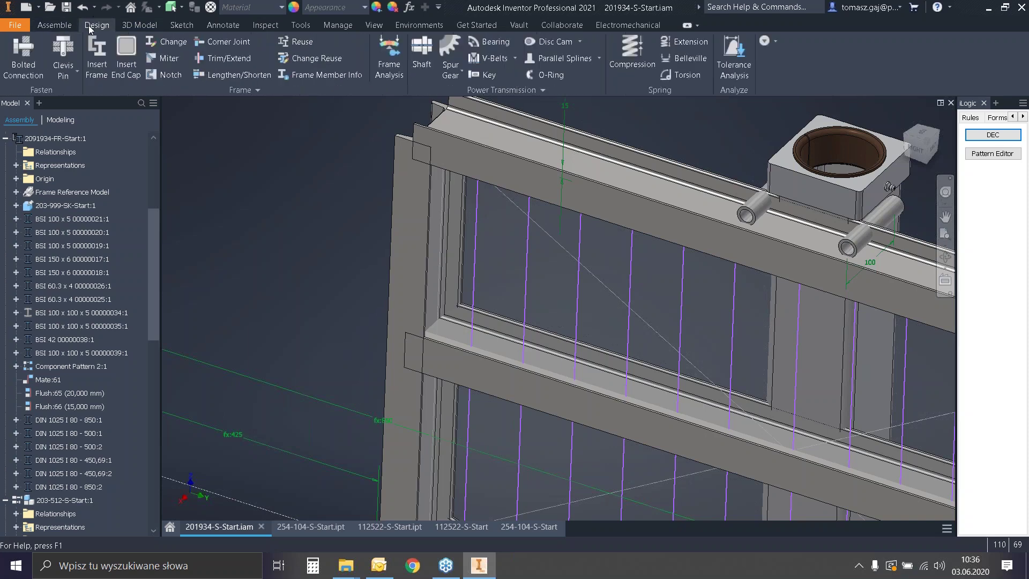
{"action": "left_click", "coordinate": [177, 77]}
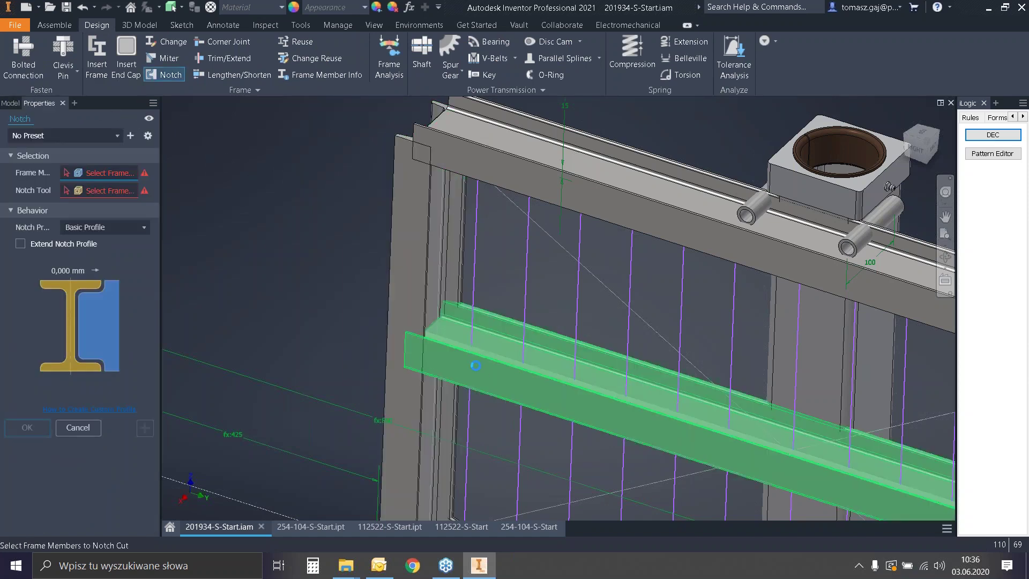
{"action": "left_click", "coordinate": [476, 366]}
{"action": "left_click", "coordinate": [419, 272]}
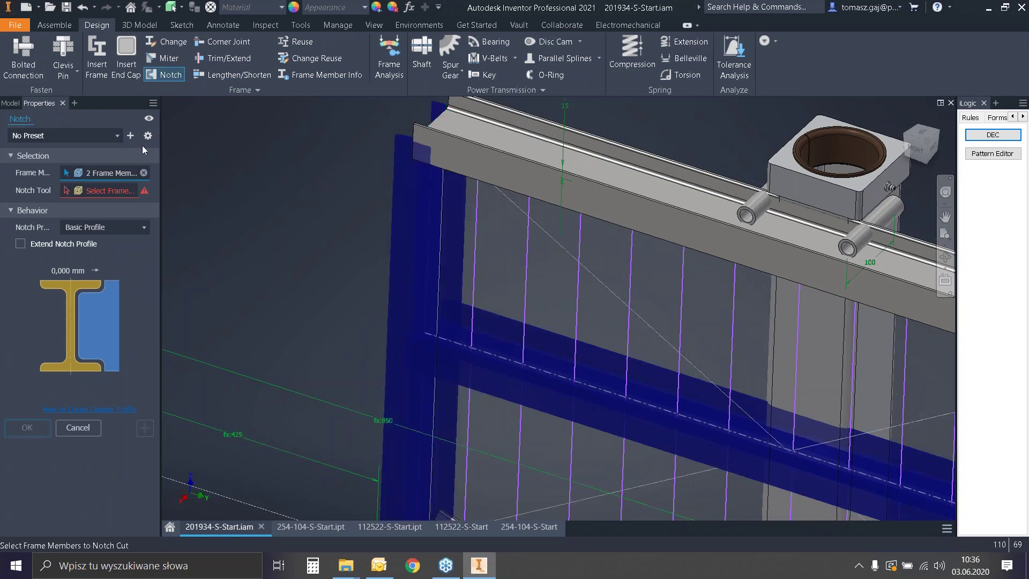
{"action": "left_click", "coordinate": [62, 103]}
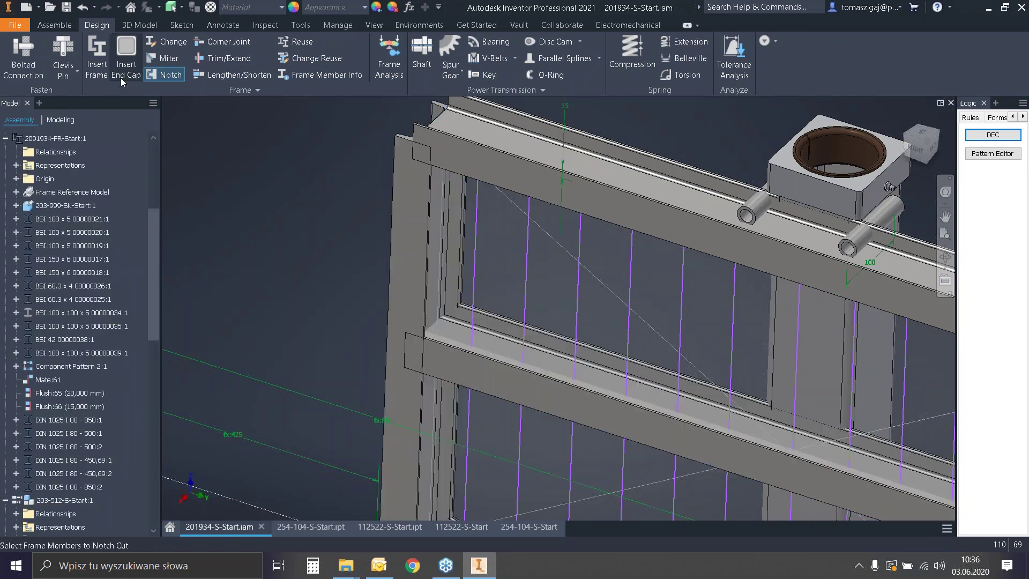
Start a Notch of the middle horizontal beam with the left vertical beam as tool, using the Custom I template profile.
{"action": "left_click", "coordinate": [165, 76]}
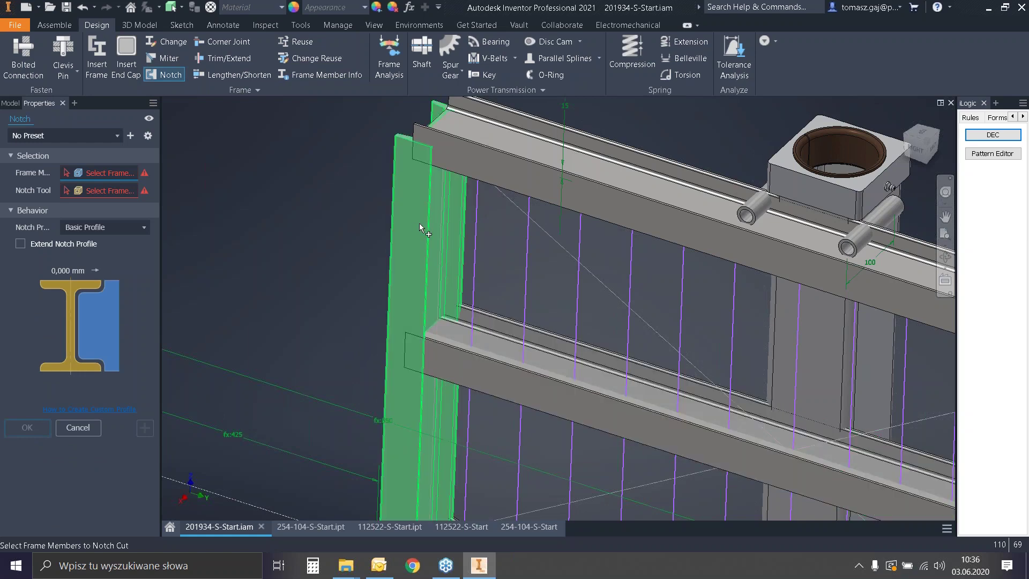
{"action": "left_click", "coordinate": [468, 351]}
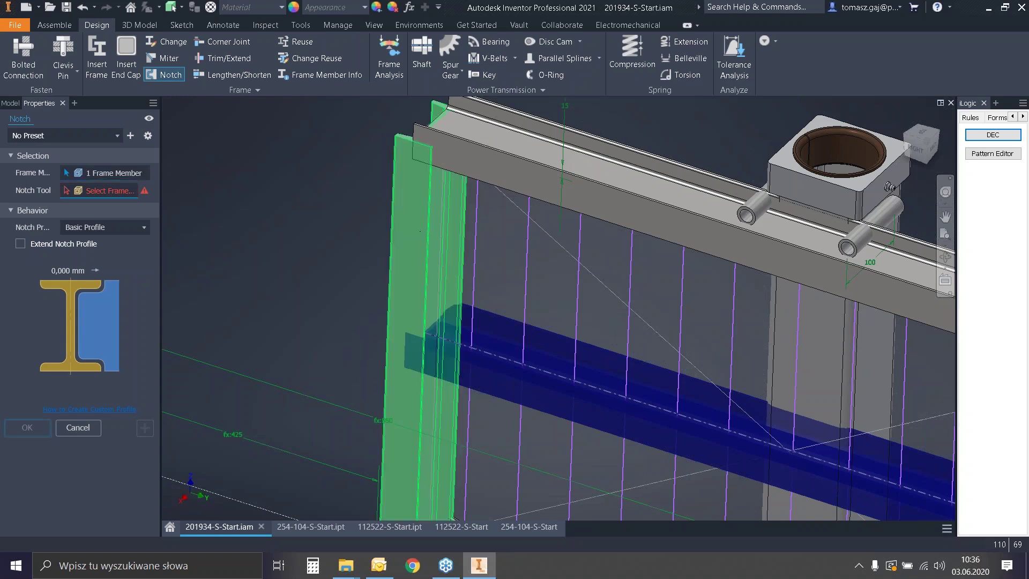
{"action": "left_click", "coordinate": [420, 231]}
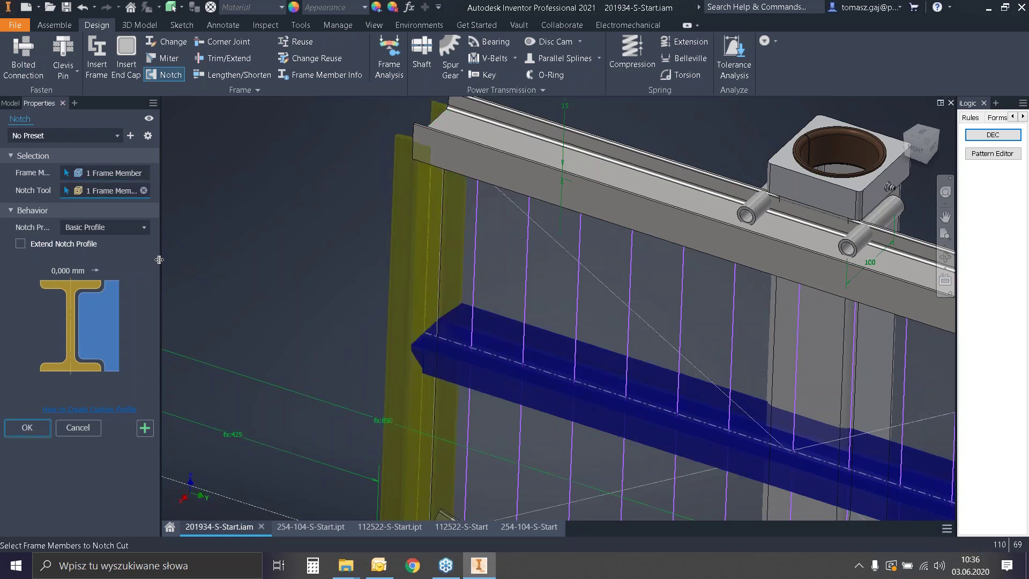
{"action": "left_click_drag", "start_coordinate": [159, 260], "coordinate": [271, 259]}
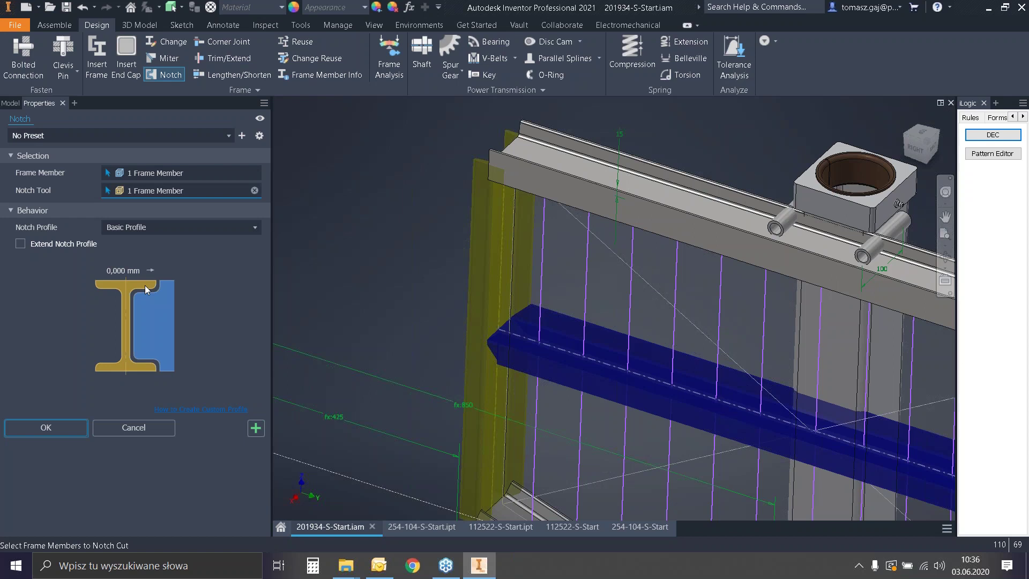
{"action": "left_click", "coordinate": [194, 227]}
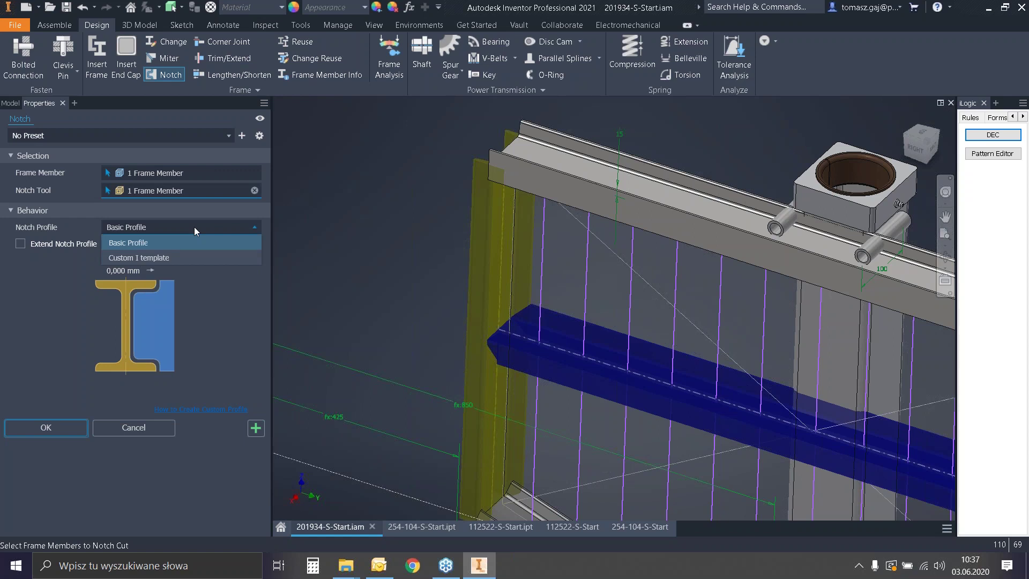
{"action": "left_click", "coordinate": [184, 257]}
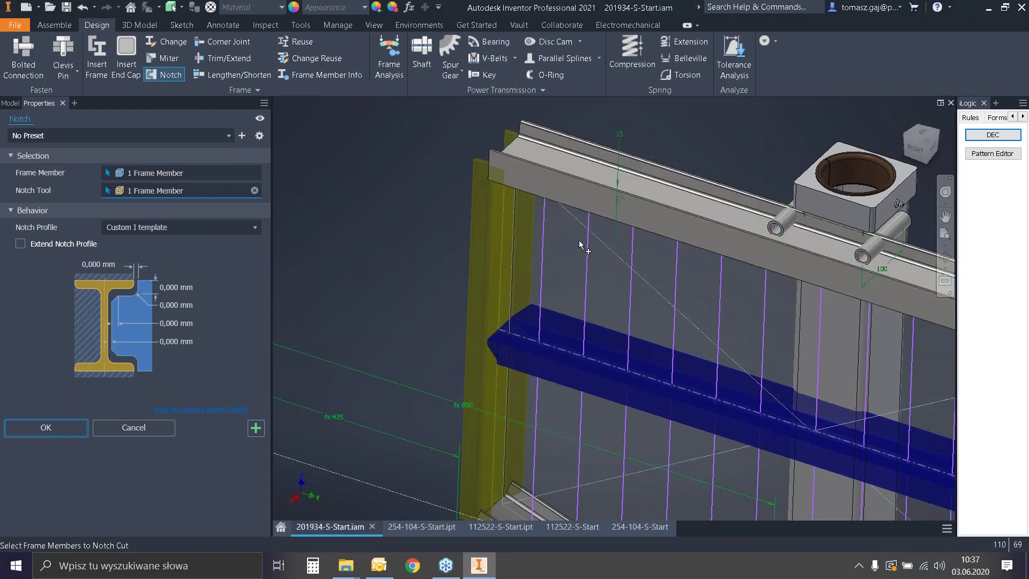
Set the custom notch's offset from beam base to 2 mm and the three dimensions below it to 1, 3 and 2 mm.
{"action": "scroll", "coordinate": [519, 356], "scroll_direction": "up", "scroll_amount": 5}
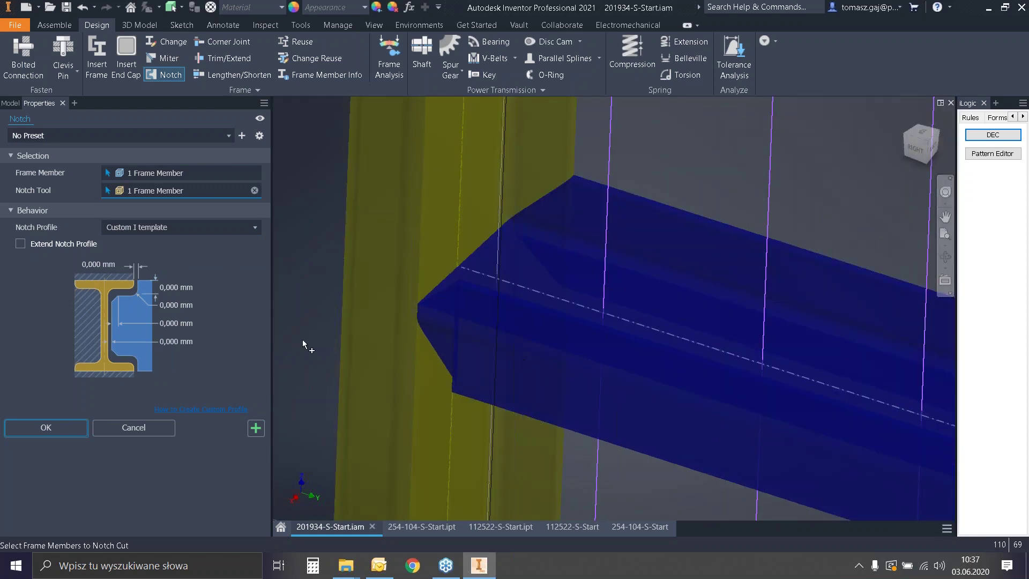
{"action": "left_click", "coordinate": [172, 287]}
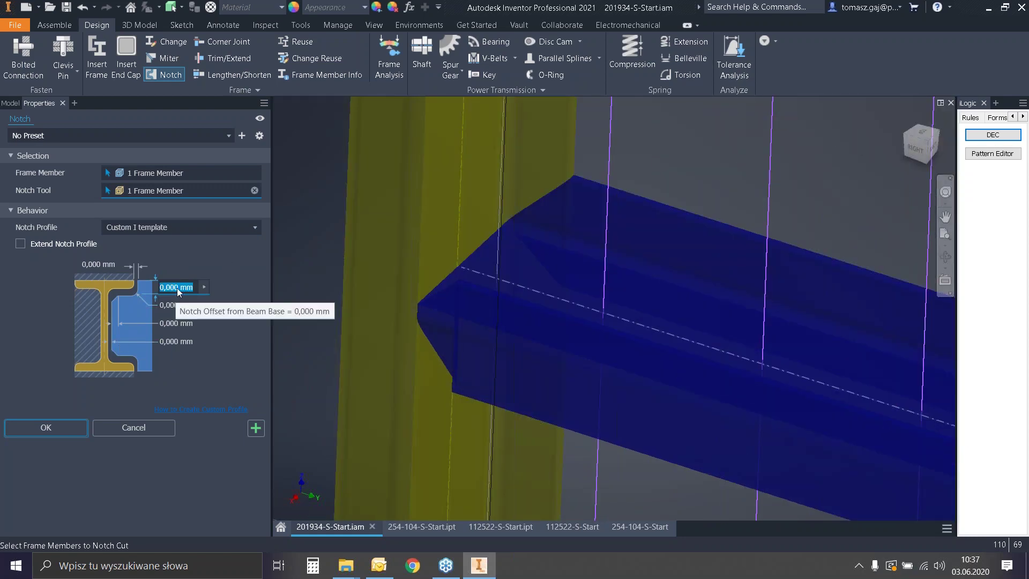
{"action": "double_click", "coordinate": [175, 287]}
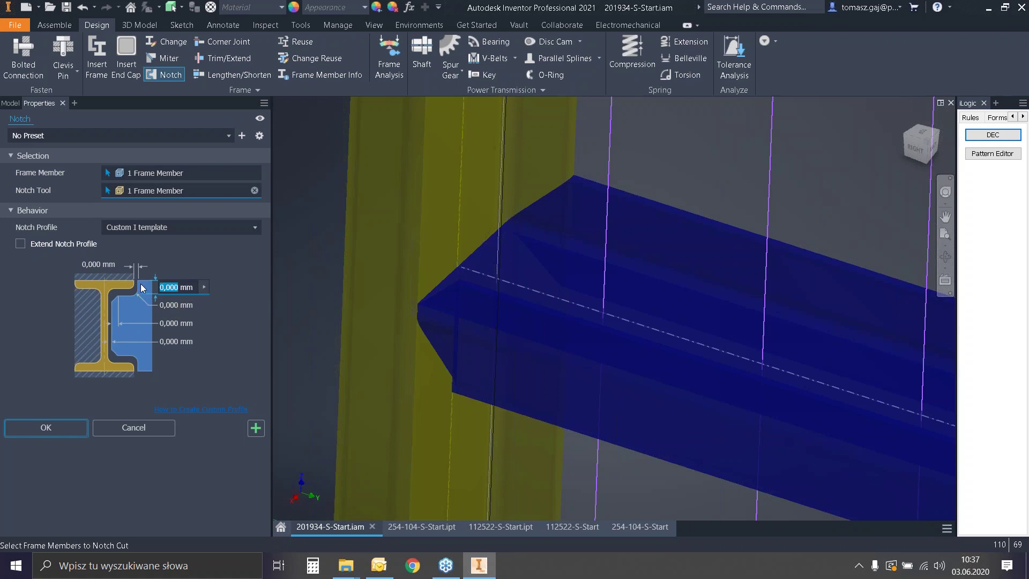
{"action": "type", "text": "2"}
{"action": "left_click", "coordinate": [160, 304]}
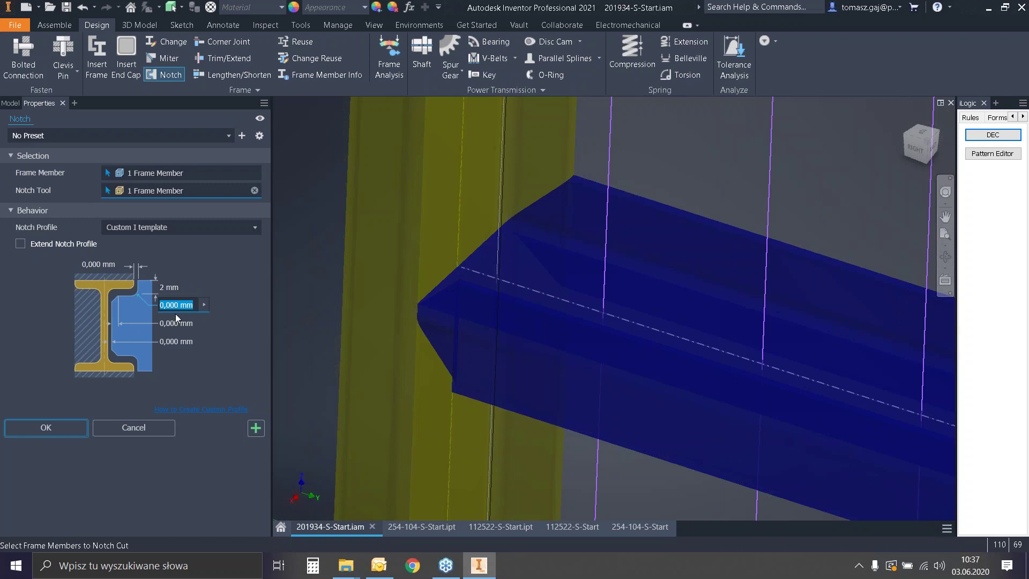
{"action": "double_click", "coordinate": [164, 305]}
{"action": "type", "text": "1"}
{"action": "left_click", "coordinate": [172, 324]}
{"action": "double_click", "coordinate": [172, 326]}
{"action": "type", "text": "3"}
{"action": "key", "text": "Tab"}
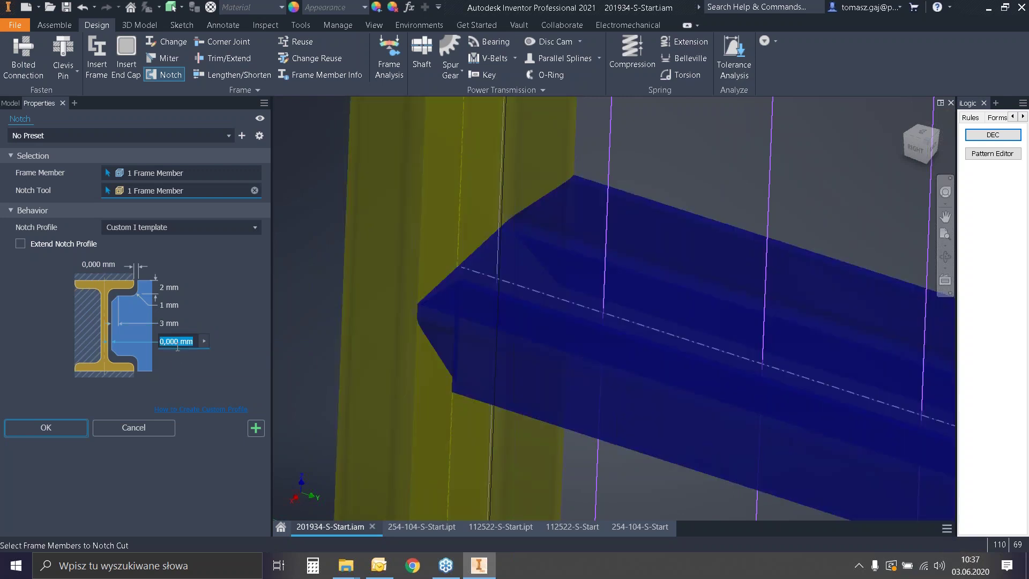
{"action": "double_click", "coordinate": [178, 346]}
{"action": "type", "text": "2"}
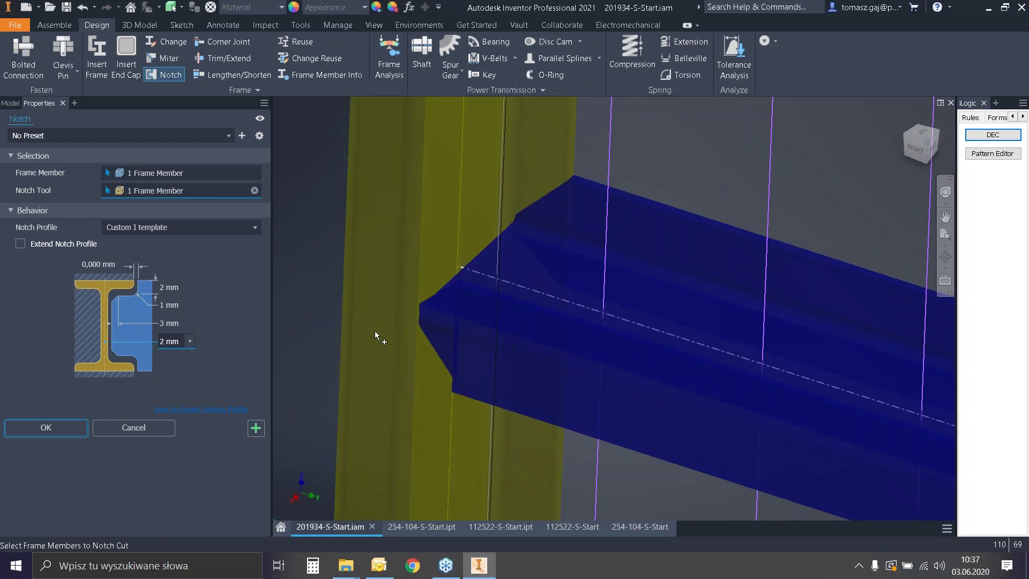
Apply the notch to the middle beam's left end and keep the Notch command open for another cut.
{"action": "middle_click_drag", "start_coordinate": [374, 338], "coordinate": [342, 306], "text": "shift"}
{"action": "middle_click_drag", "start_coordinate": [501, 355], "coordinate": [463, 330], "text": "shift"}
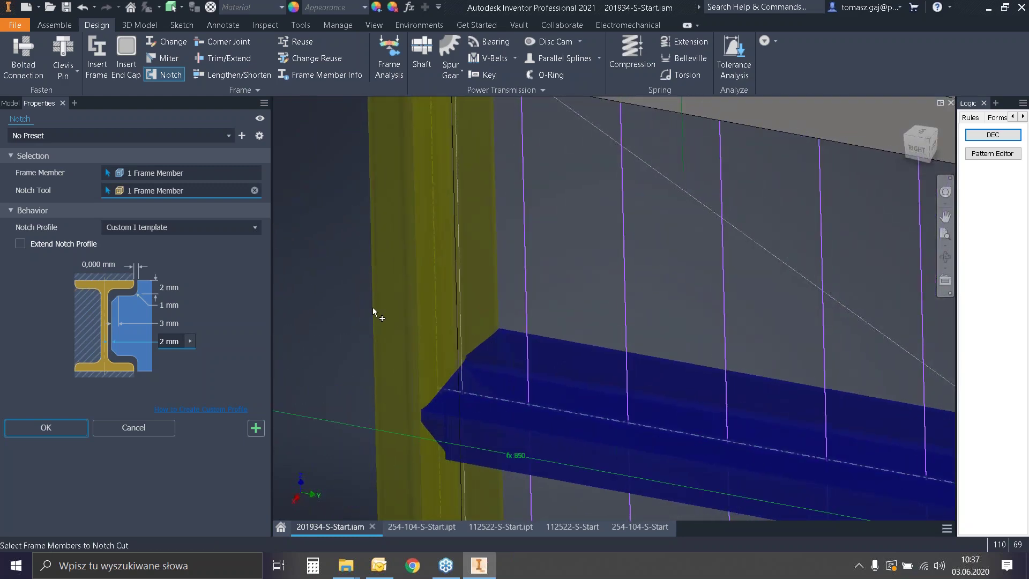
{"action": "scroll", "coordinate": [443, 194], "scroll_direction": "down", "scroll_amount": 5}
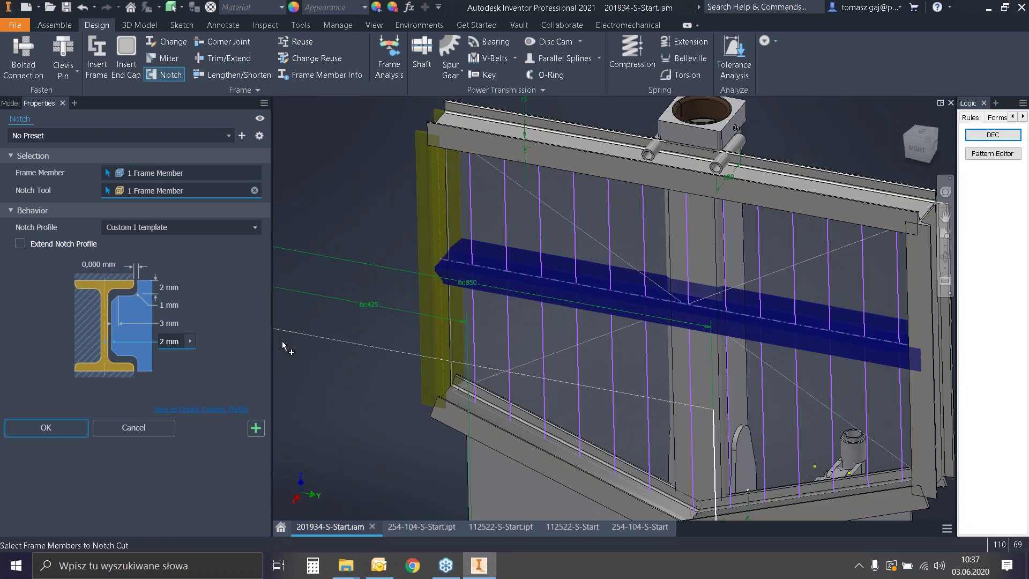
{"action": "left_click", "coordinate": [256, 428]}
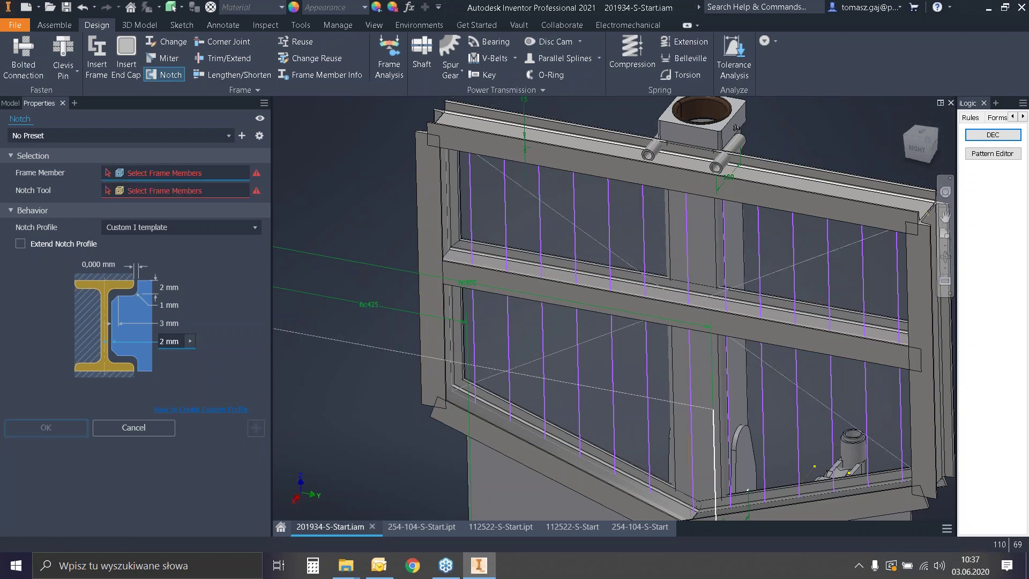
Notch the middle horizontal beam's right end with the right vertical beam, reusing the custom profile values, and finish the command.
{"action": "left_click", "coordinate": [882, 357]}
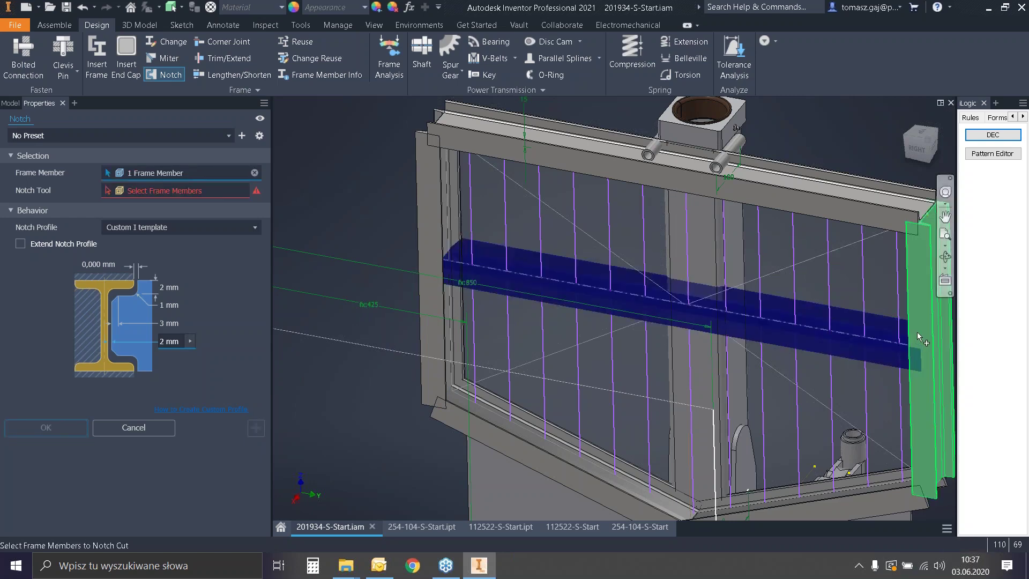
{"action": "left_click", "coordinate": [923, 340]}
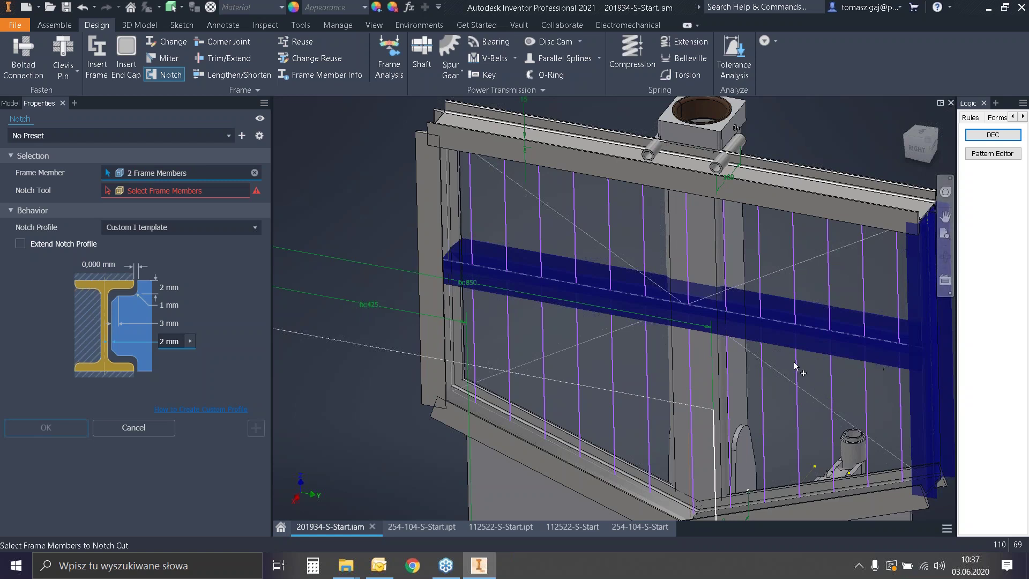
{"action": "left_click", "coordinate": [142, 191]}
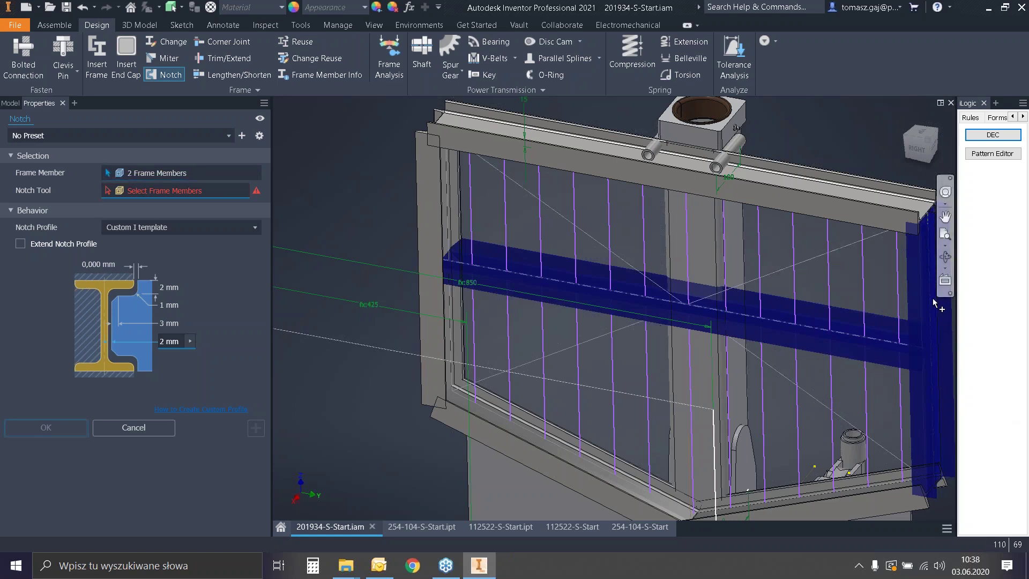
{"action": "left_click", "coordinate": [138, 176]}
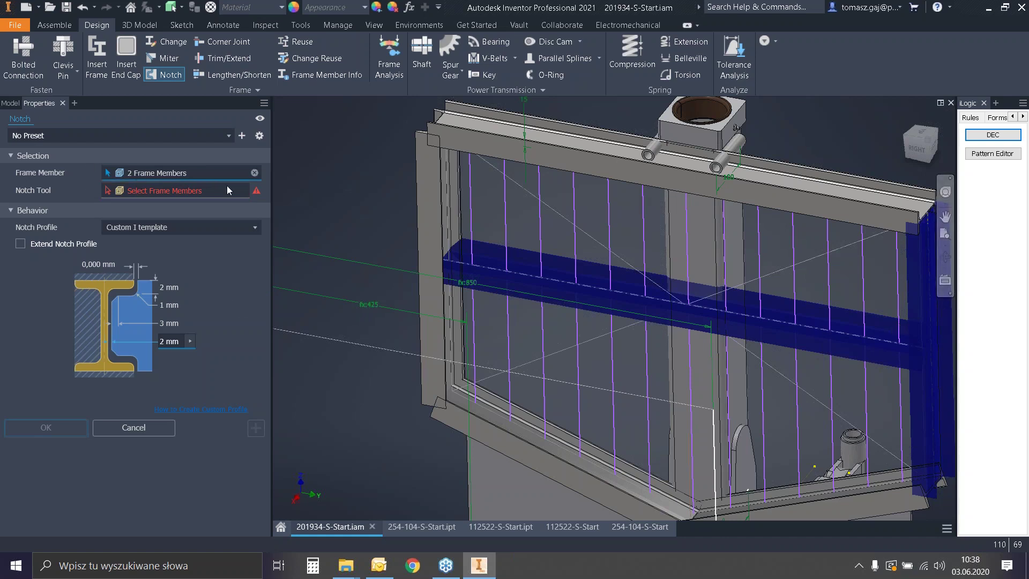
{"action": "left_click", "coordinate": [196, 192]}
{"action": "left_click", "coordinate": [179, 172]}
{"action": "left_click", "coordinate": [933, 346], "text": "ctrl"}
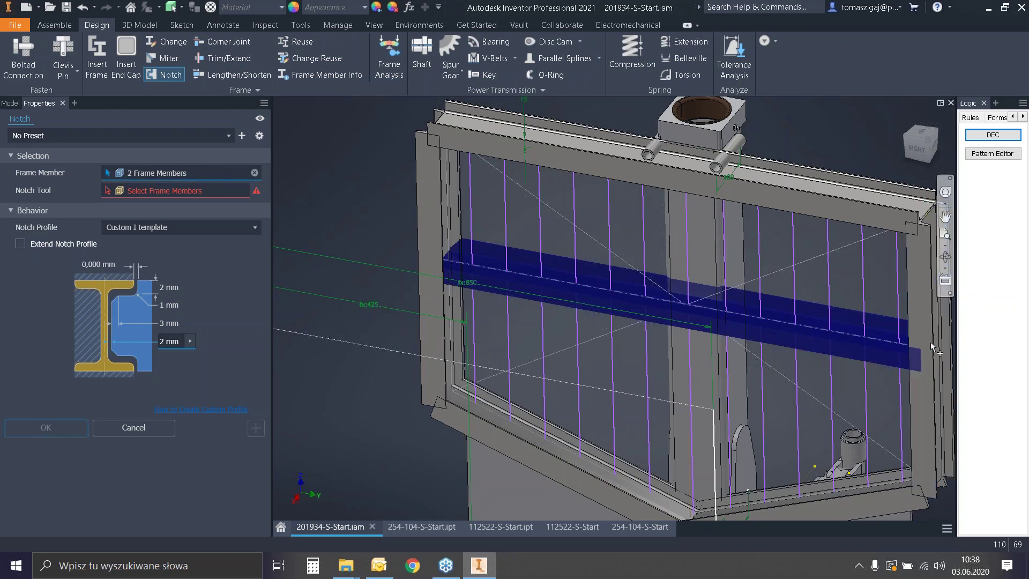
{"action": "left_click", "coordinate": [134, 192]}
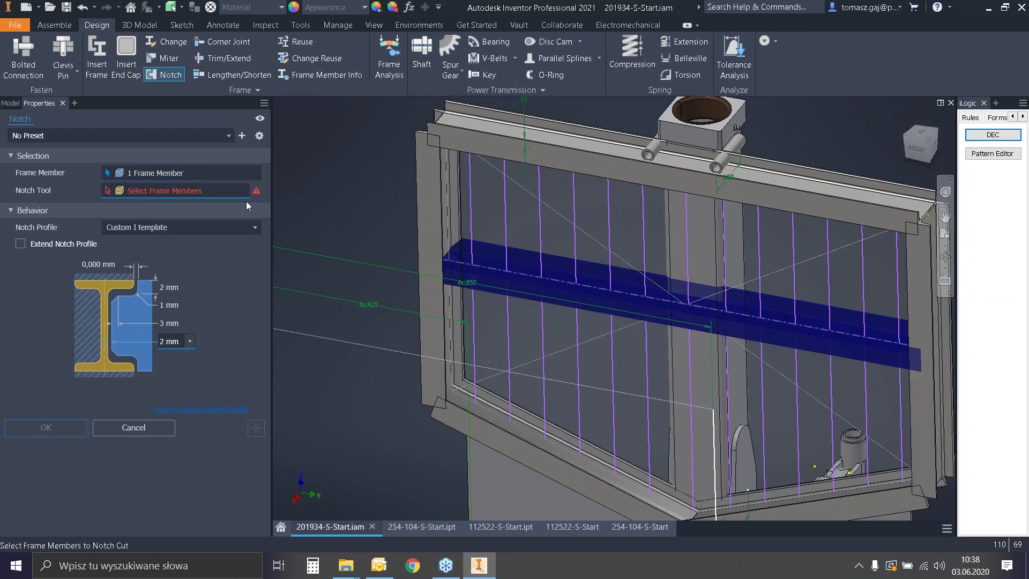
{"action": "left_click", "coordinate": [929, 327]}
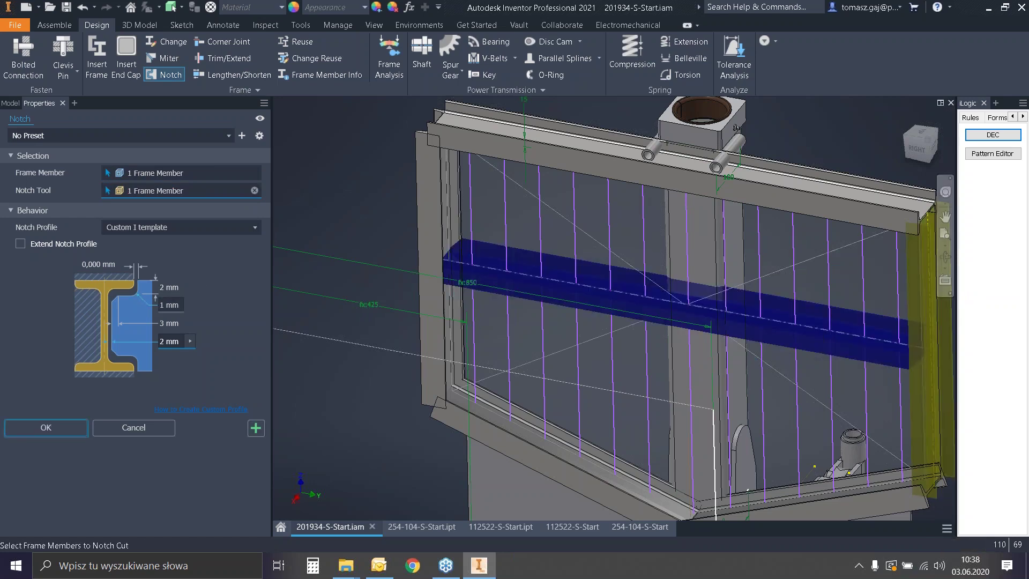
{"action": "left_click", "coordinate": [55, 426]}
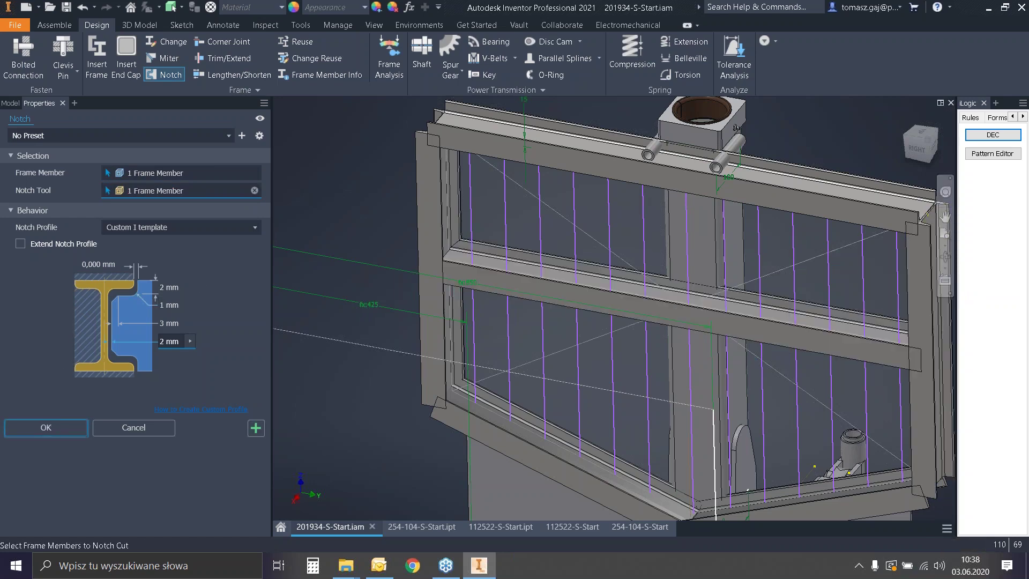
Delete the panel frame's right vertical DIN I 80 beam with Frame Generator.
{"action": "middle_click_drag", "start_coordinate": [498, 369], "coordinate": [643, 314], "text": "shift"}
{"action": "left_click", "coordinate": [663, 309]}
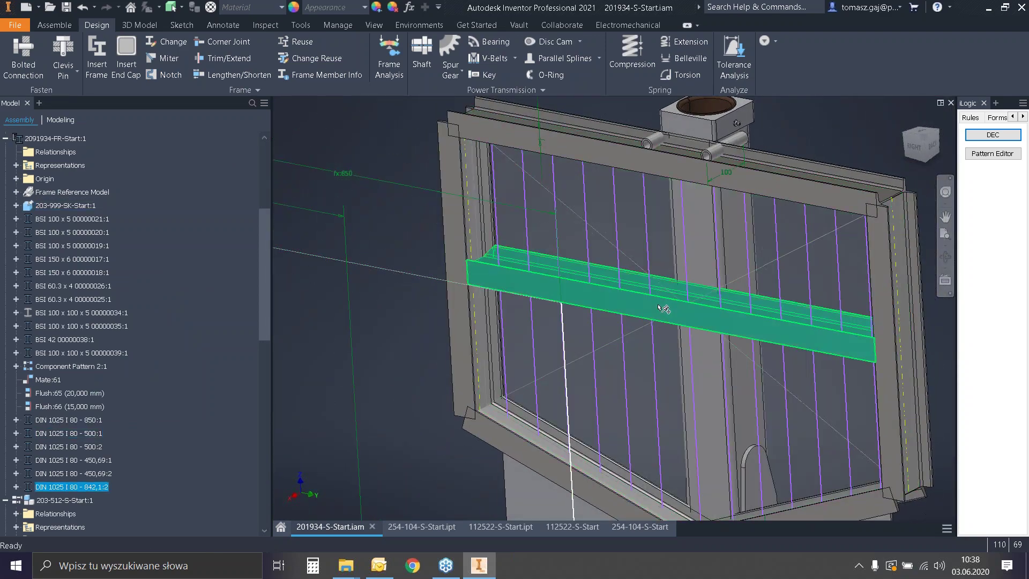
{"action": "scroll", "coordinate": [663, 309], "scroll_direction": "down", "scroll_amount": 3}
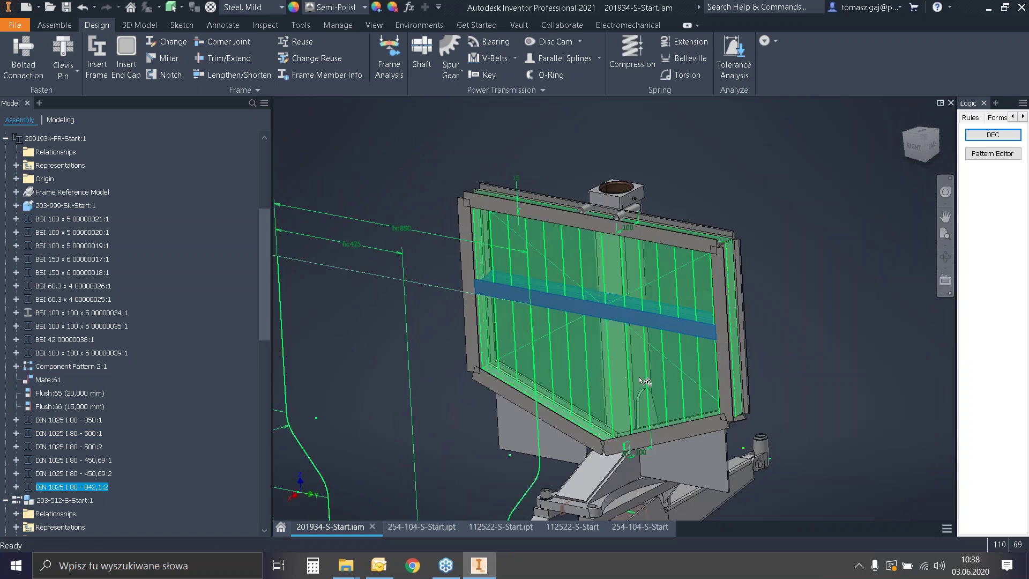
{"action": "left_click", "coordinate": [745, 327]}
{"action": "right_click", "coordinate": [746, 293]}
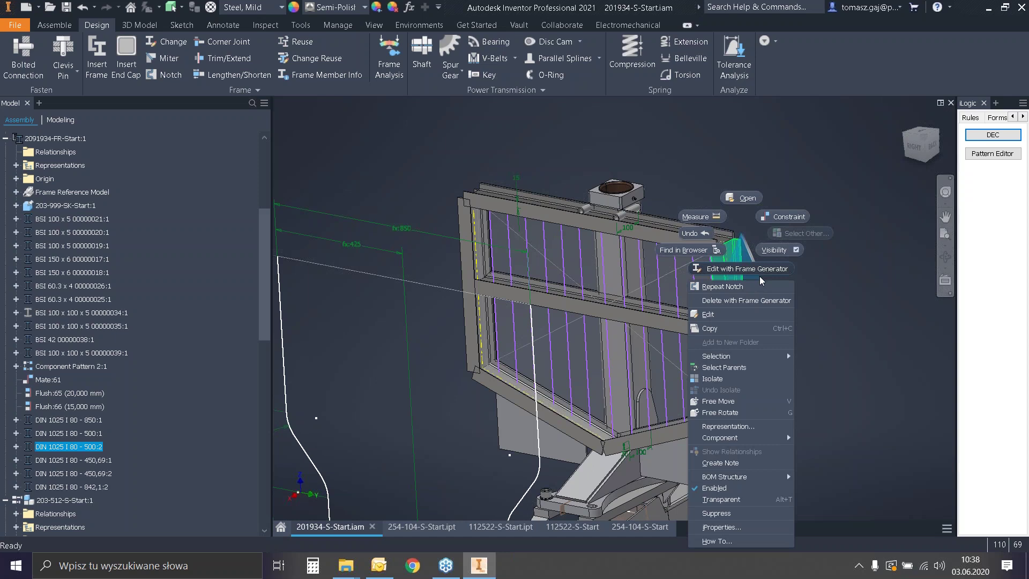
{"action": "left_click", "coordinate": [765, 301]}
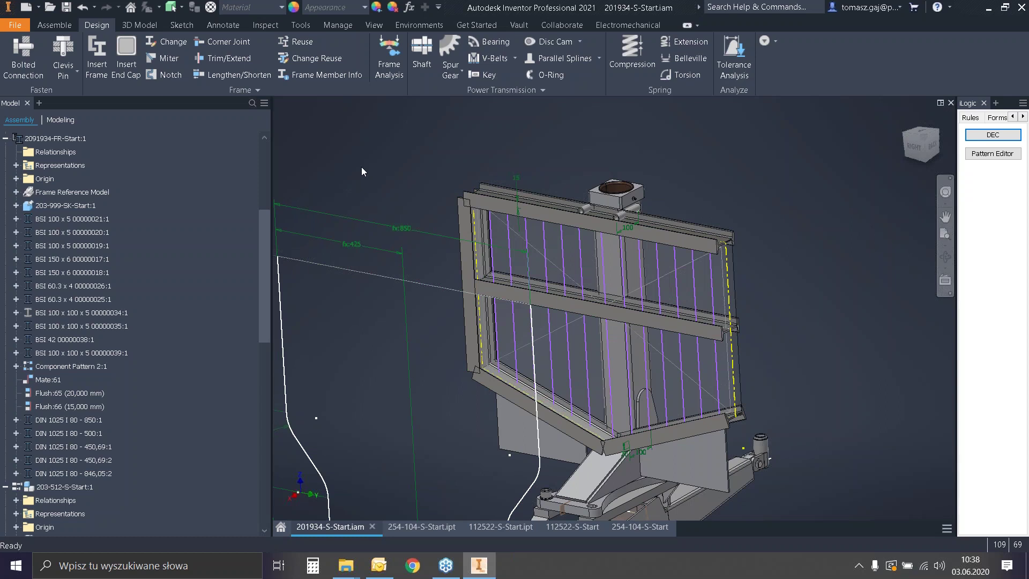
{"action": "left_click", "coordinate": [311, 46]}
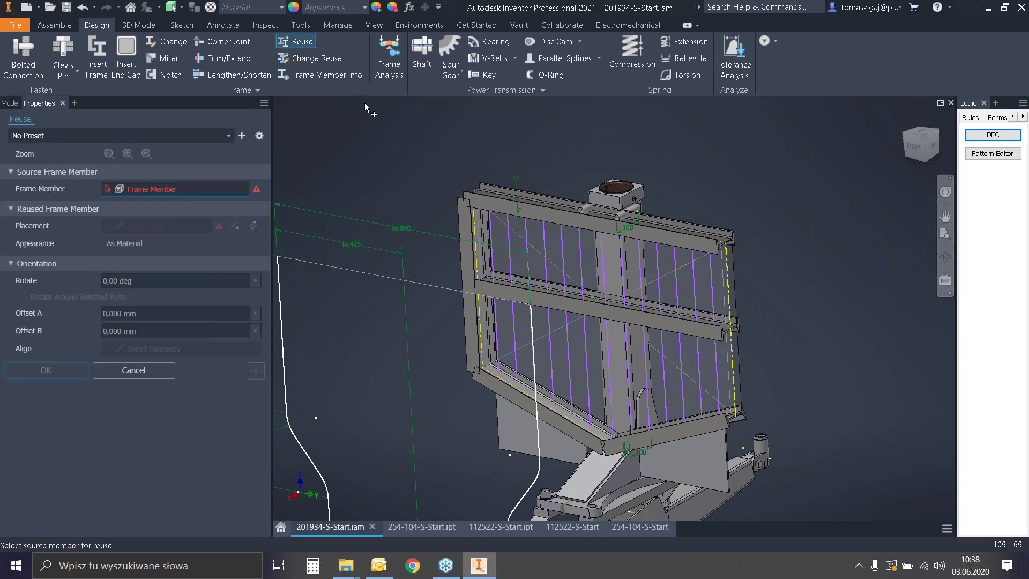
{"action": "left_click", "coordinate": [460, 229]}
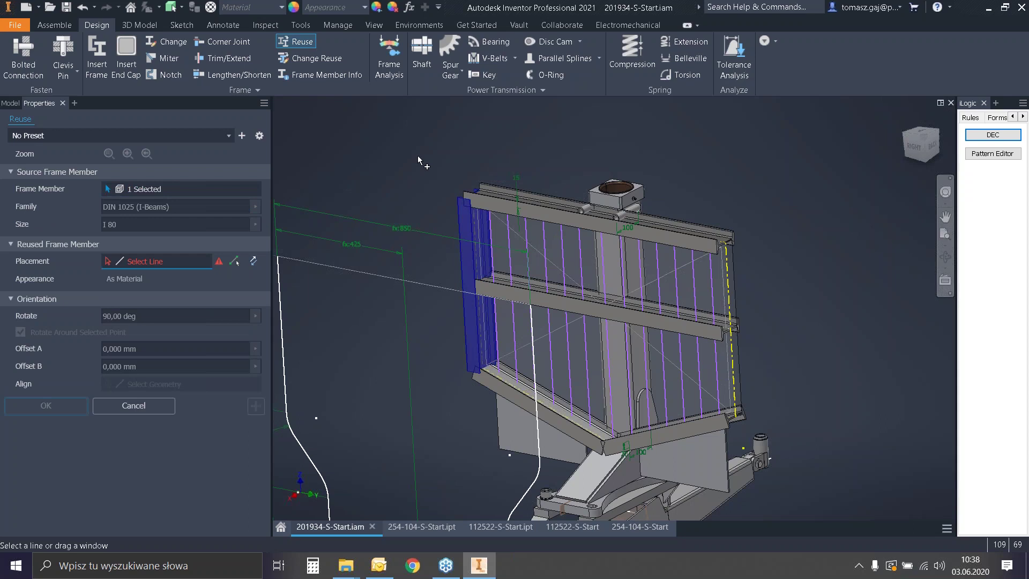
{"action": "left_click_drag", "start_coordinate": [425, 138], "coordinate": [831, 467]}
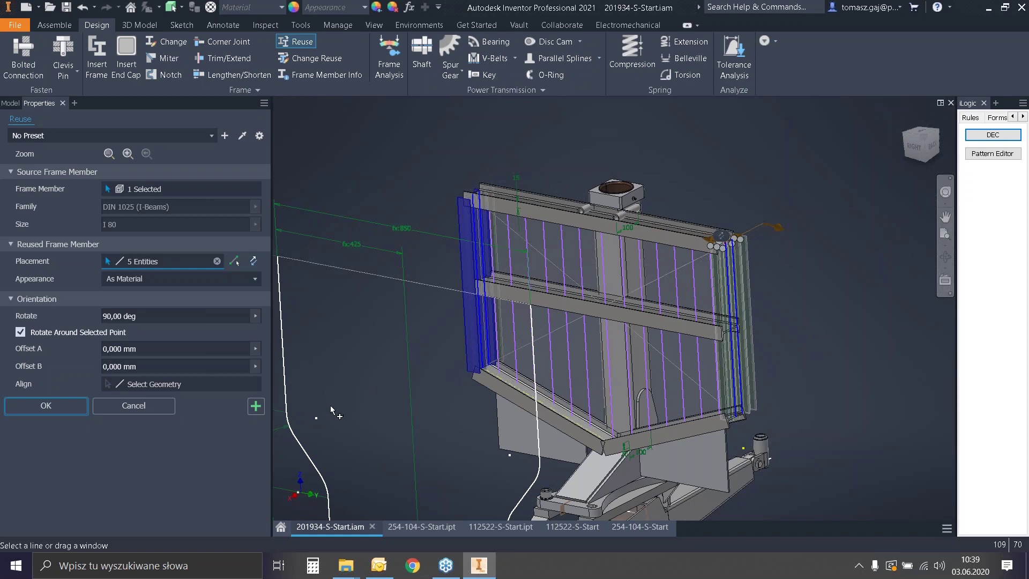
{"action": "left_click", "coordinate": [162, 411]}
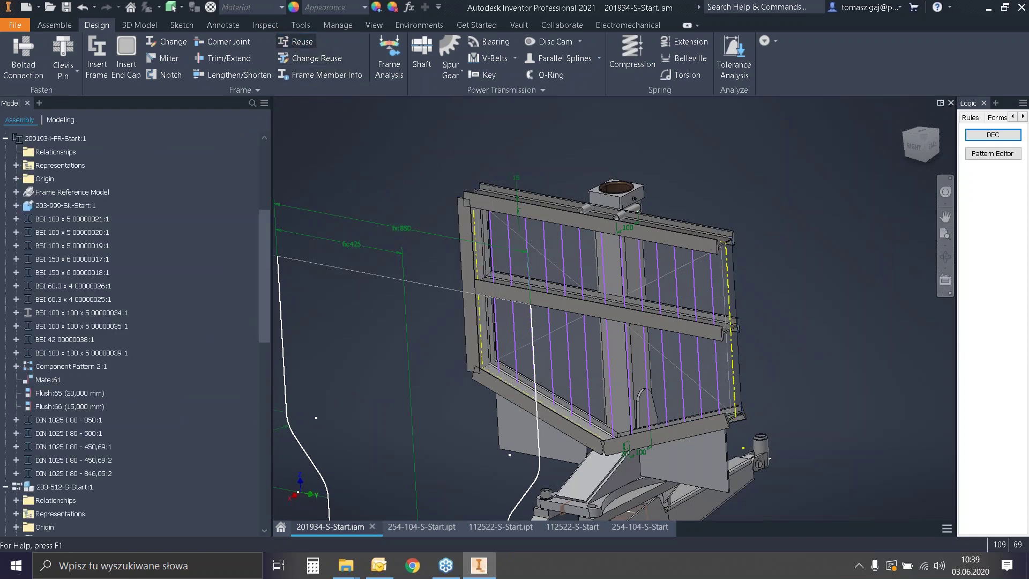
Reuse the panel frame's left vertical DIN I 80 beam on the five window-selected lines at the frame's right side, keeping 90° rotation.
{"action": "left_click", "coordinate": [295, 43]}
{"action": "left_click", "coordinate": [465, 231]}
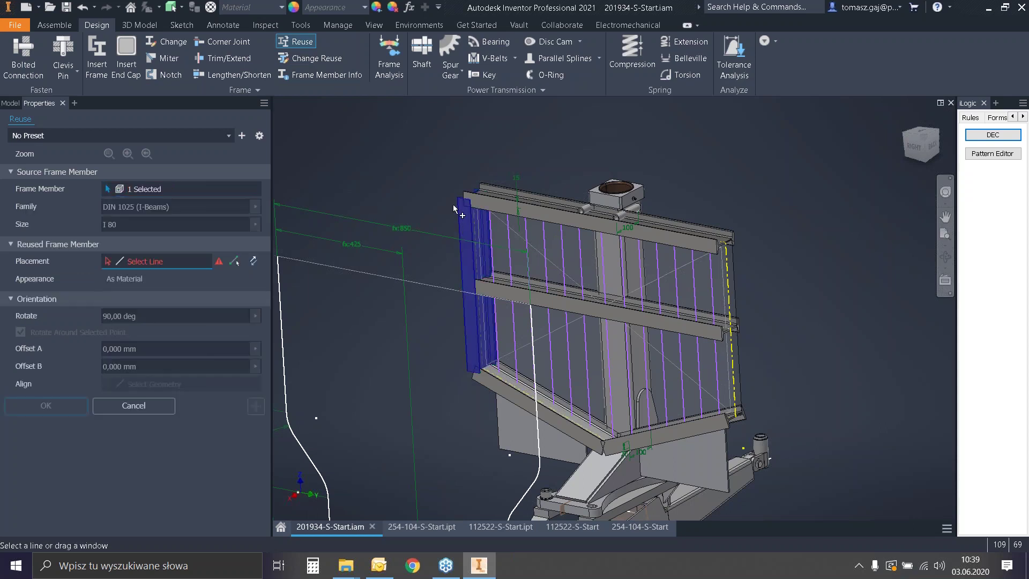
{"action": "left_click_drag", "start_coordinate": [398, 118], "coordinate": [841, 518]}
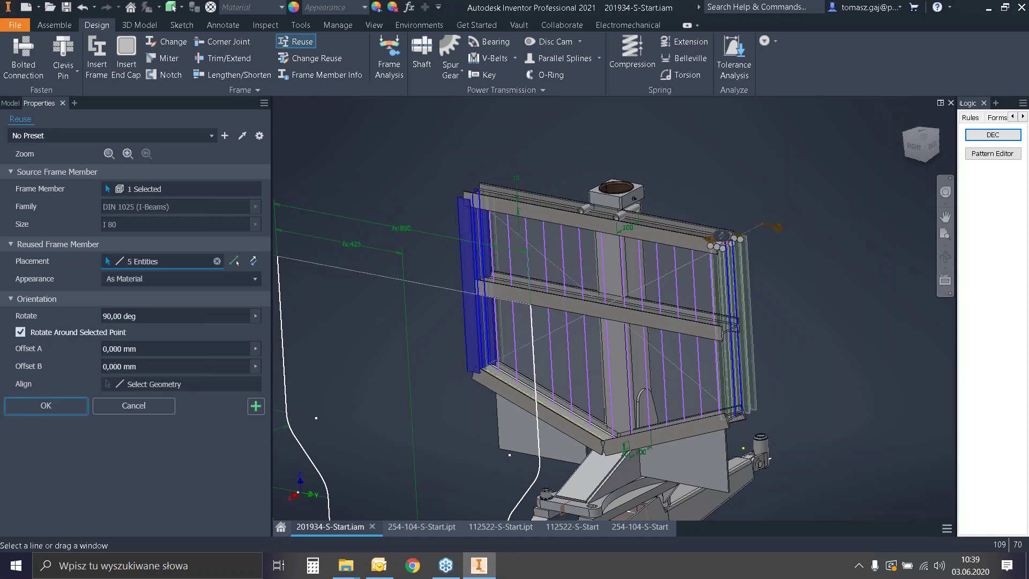
{"action": "left_click", "coordinate": [46, 406]}
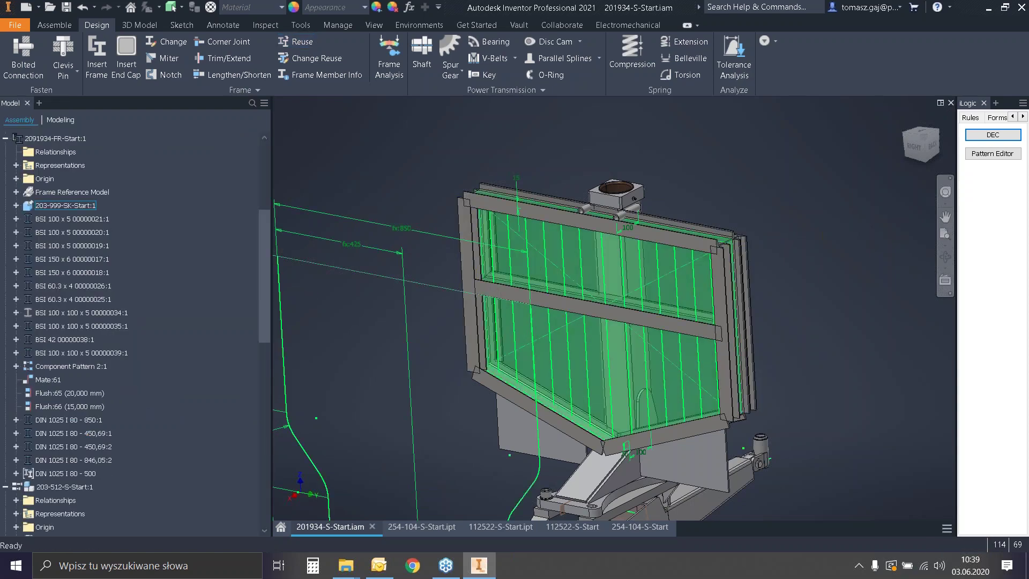
{"action": "left_click", "coordinate": [763, 299]}
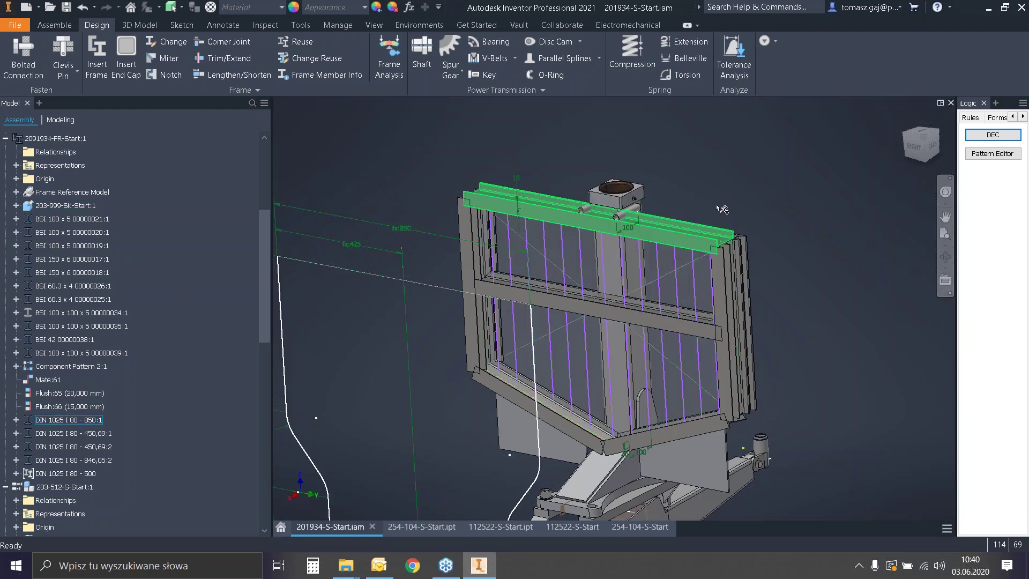
Hide all sketches and their dimensions in the assembly view.
{"action": "scroll", "coordinate": [715, 167], "scroll_direction": "down", "scroll_amount": 5}
{"action": "scroll", "coordinate": [720, 232], "scroll_direction": "up", "scroll_amount": 3}
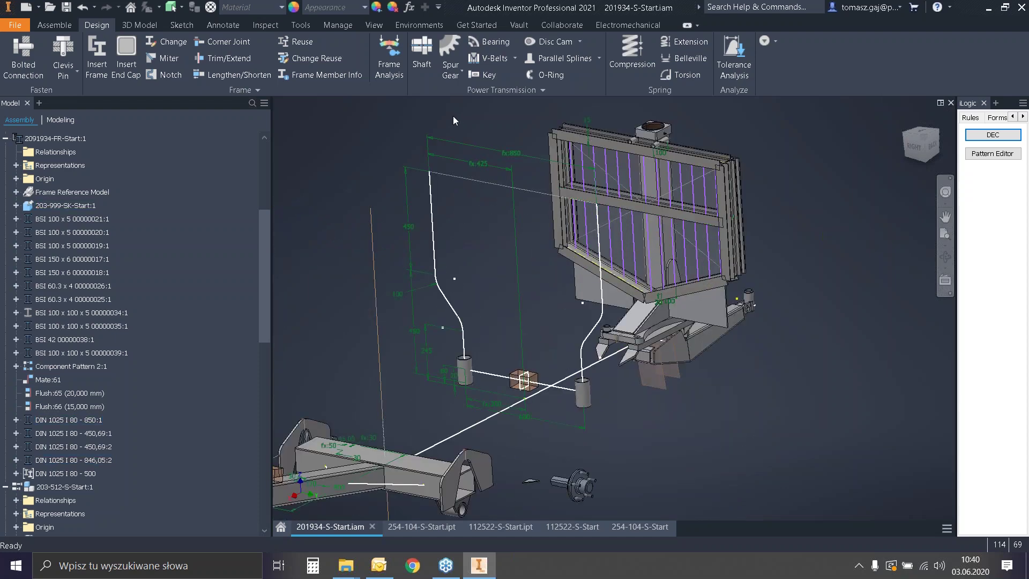
{"action": "key", "text": "alt+]"}
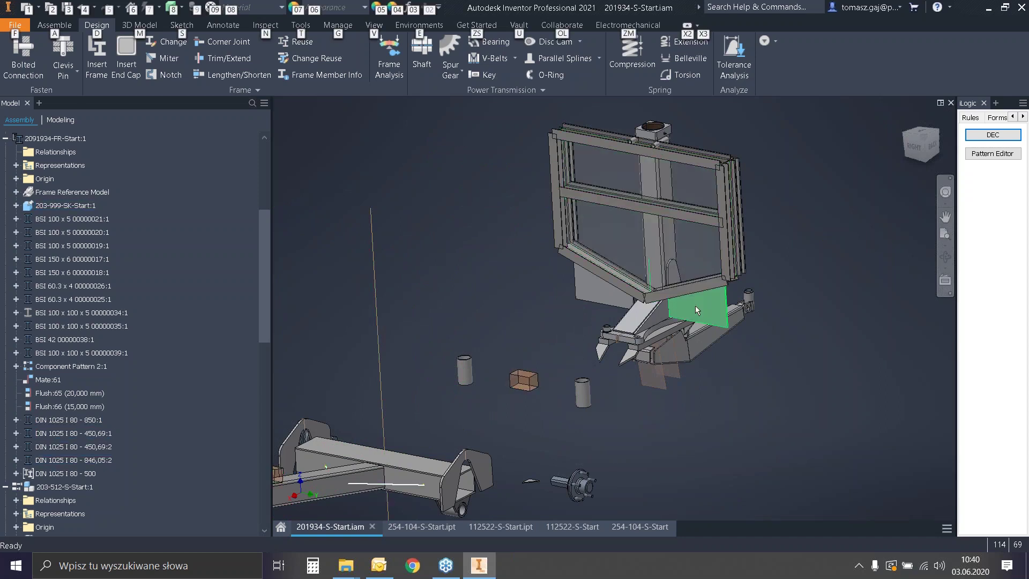
{"action": "left_click", "coordinate": [692, 357]}
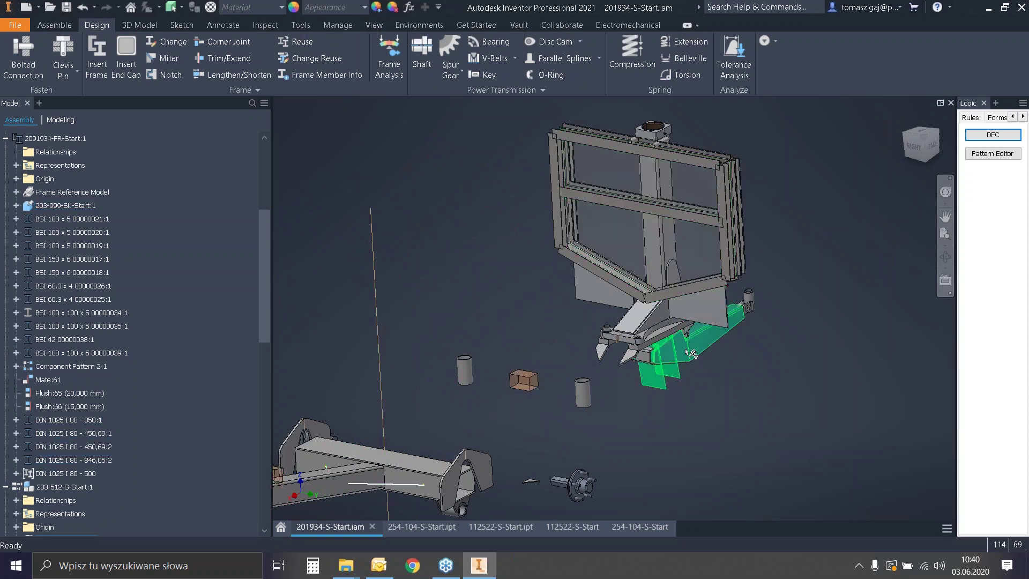
{"action": "left_click", "coordinate": [747, 432]}
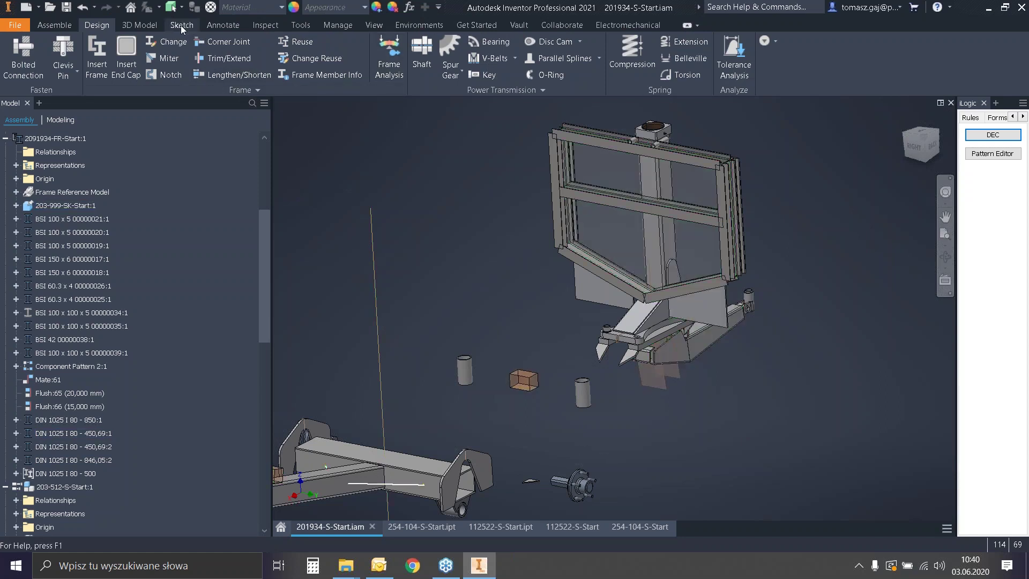
Set the BOM structure of the protective grille assembly 300508 Start to Reference in the Bill of Materials and close it.
{"action": "left_click", "coordinate": [326, 24]}
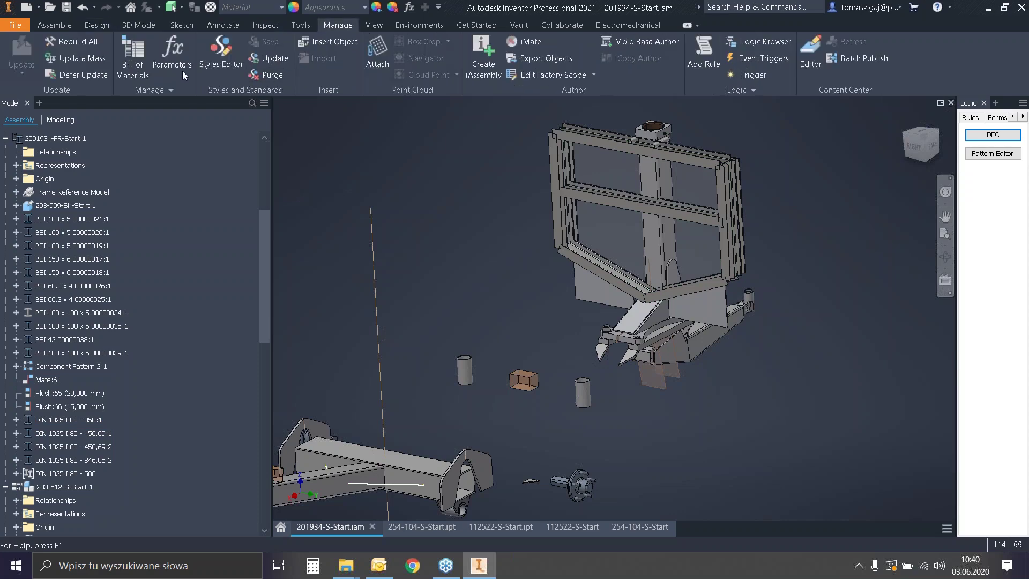
{"action": "left_click", "coordinate": [133, 62]}
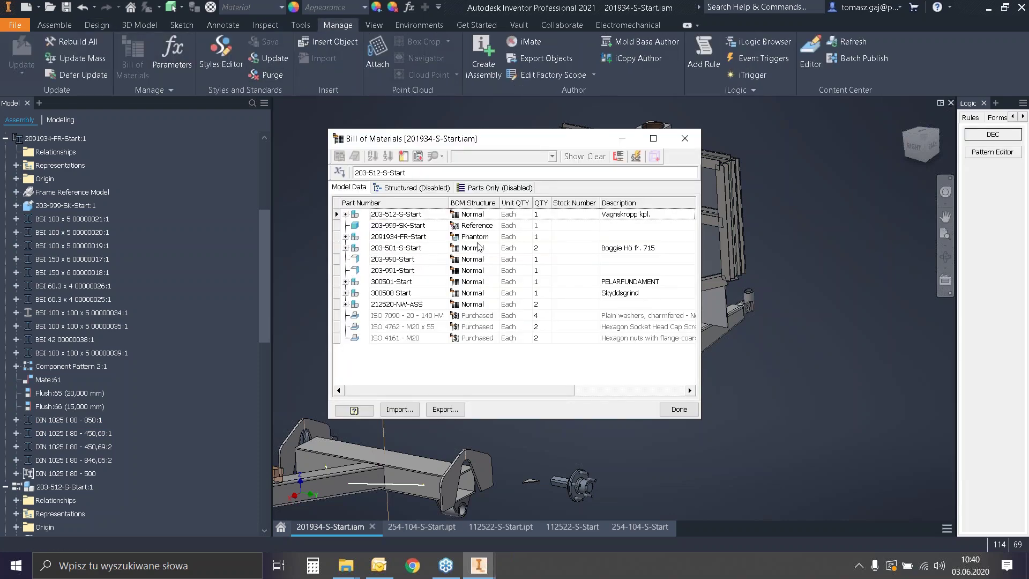
{"action": "left_click", "coordinate": [412, 226]}
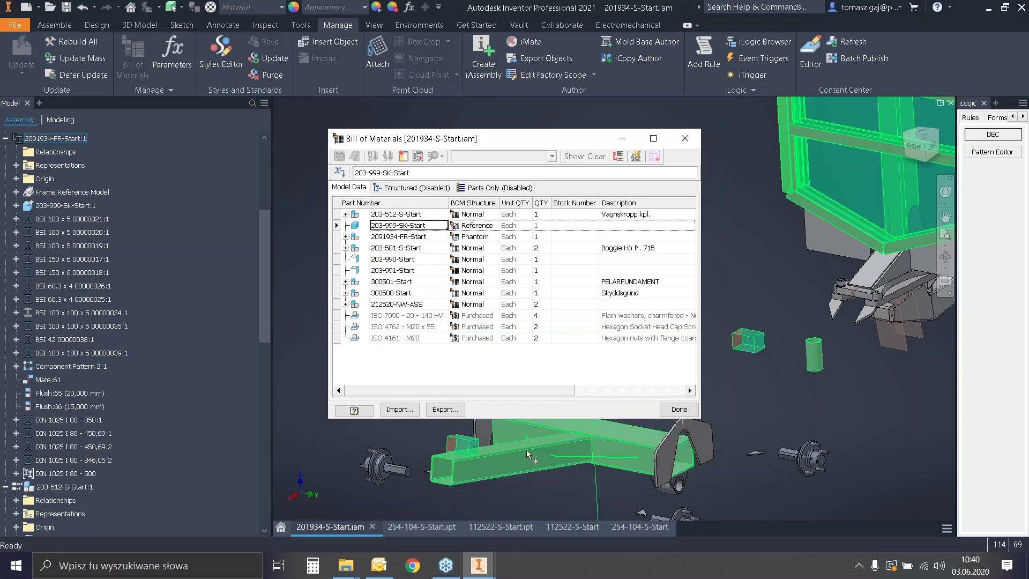
{"action": "scroll", "coordinate": [834, 409], "scroll_direction": "down", "scroll_amount": 3}
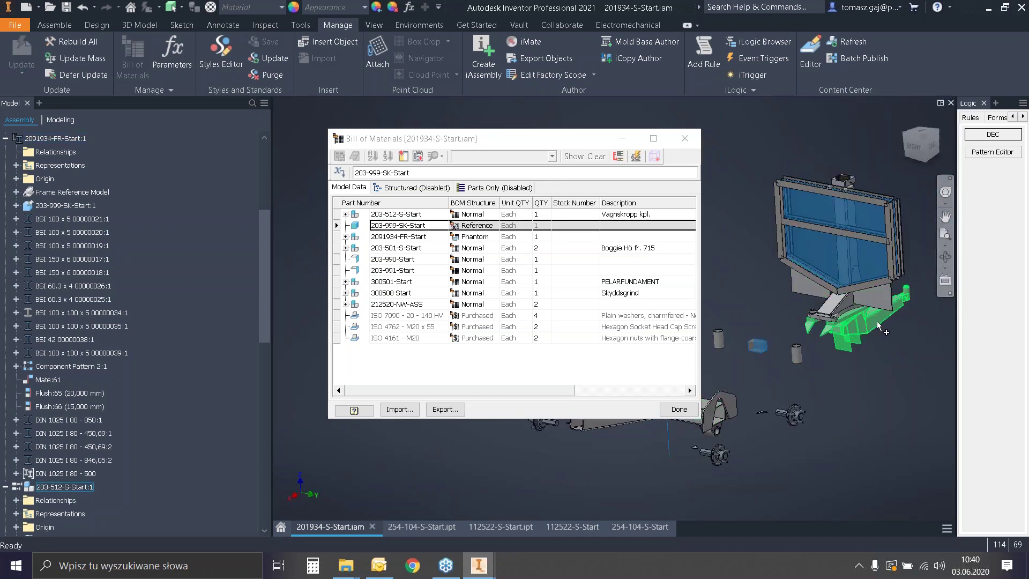
{"action": "left_click", "coordinate": [879, 304]}
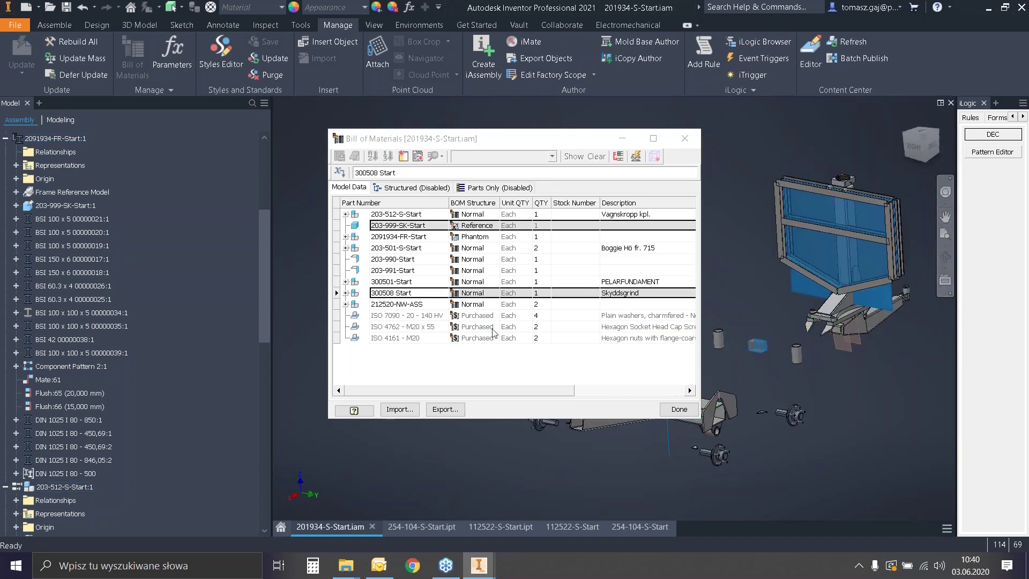
{"action": "left_click", "coordinate": [493, 293]}
{"action": "left_click", "coordinate": [494, 293]}
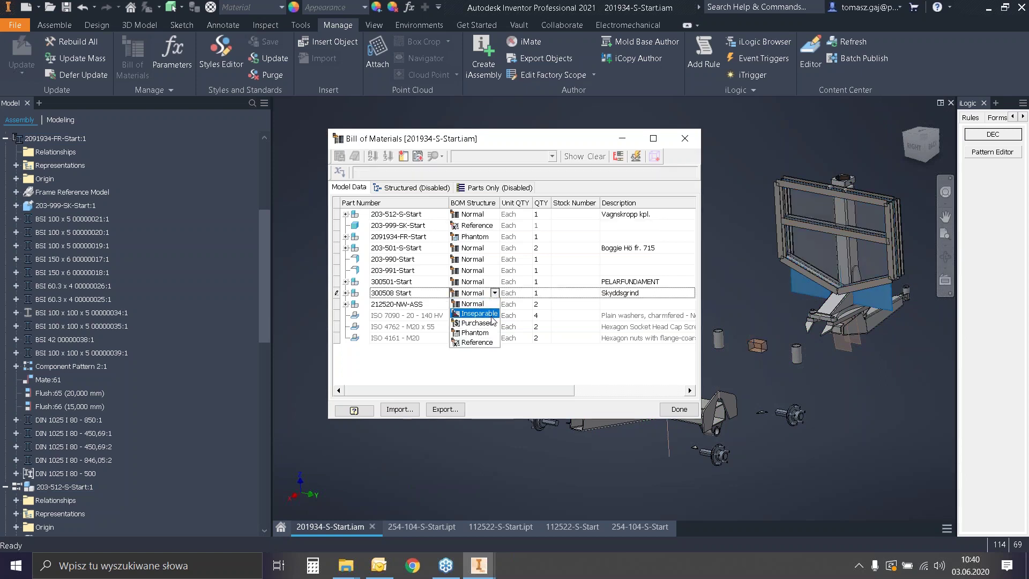
{"action": "left_click", "coordinate": [489, 343]}
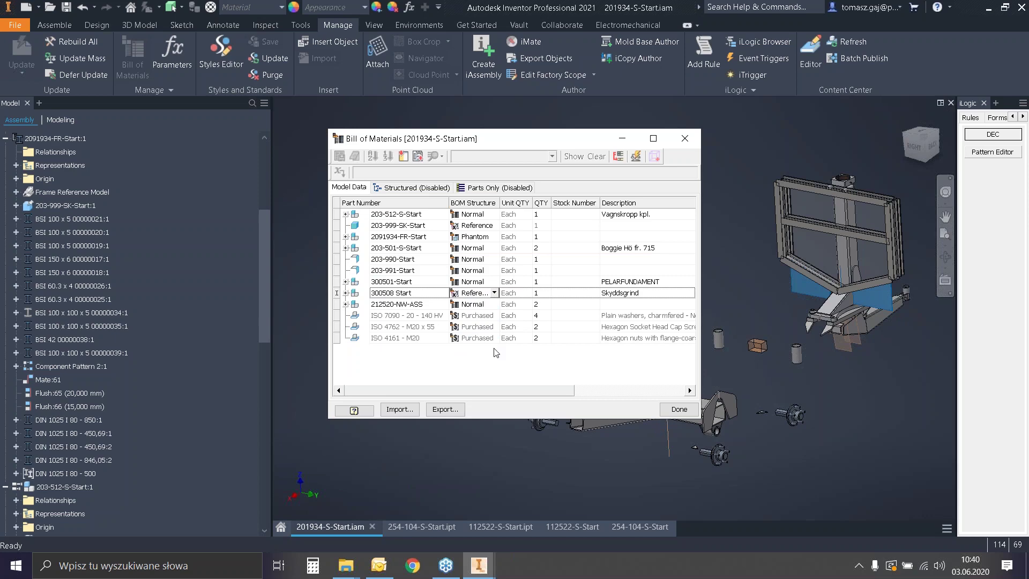
{"action": "left_click", "coordinate": [678, 409]}
Save the 201934-S-Start assembly together with all its changed dependent files.
{"action": "left_click", "coordinate": [67, 10]}
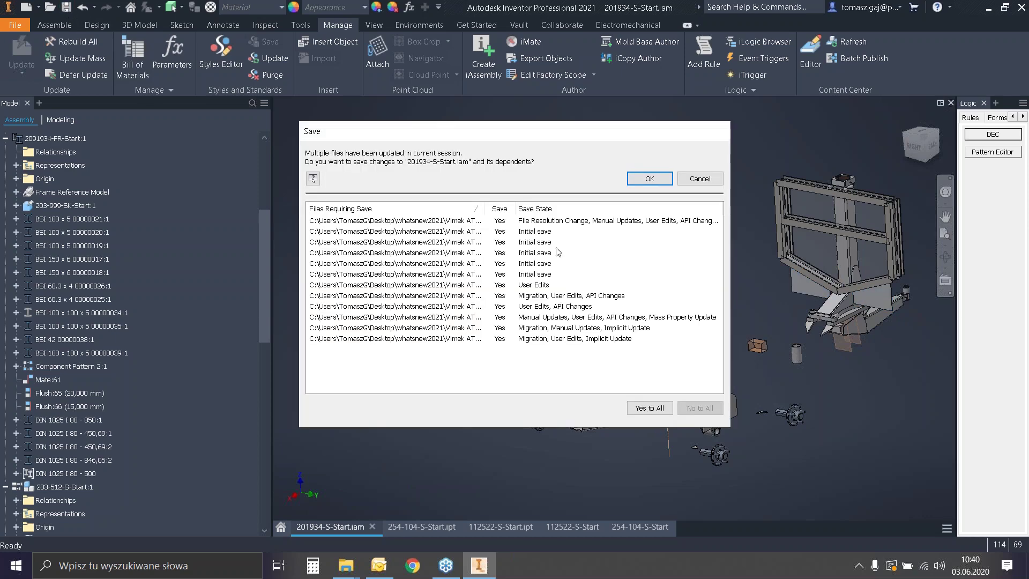
{"action": "left_click", "coordinate": [628, 181]}
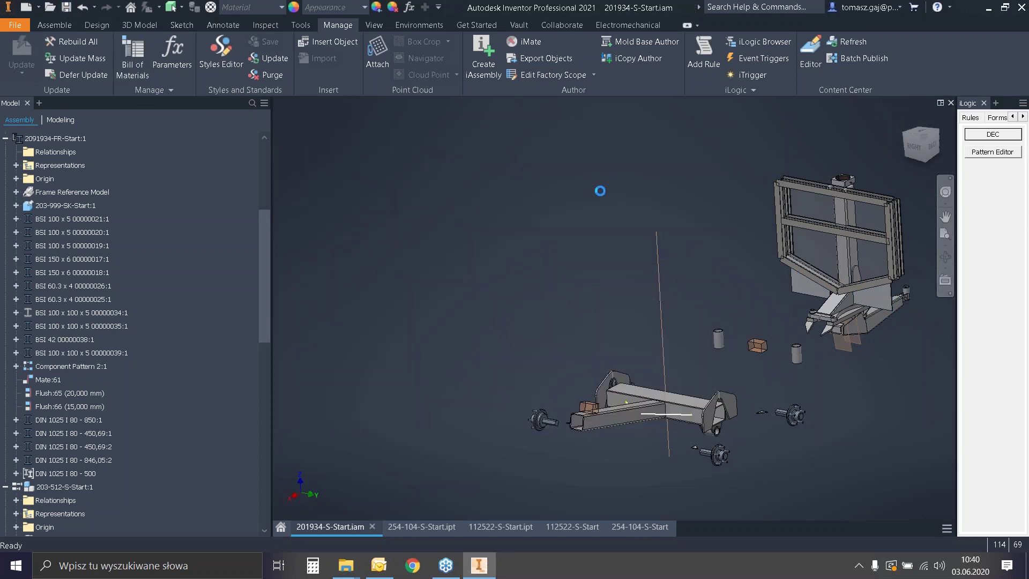
{"action": "left_click", "coordinate": [513, 310]}
Create a drawing view of the top-level assembly in a new drawing based on the metric ISO.dwg template.
{"action": "right_click", "coordinate": [21, 140]}
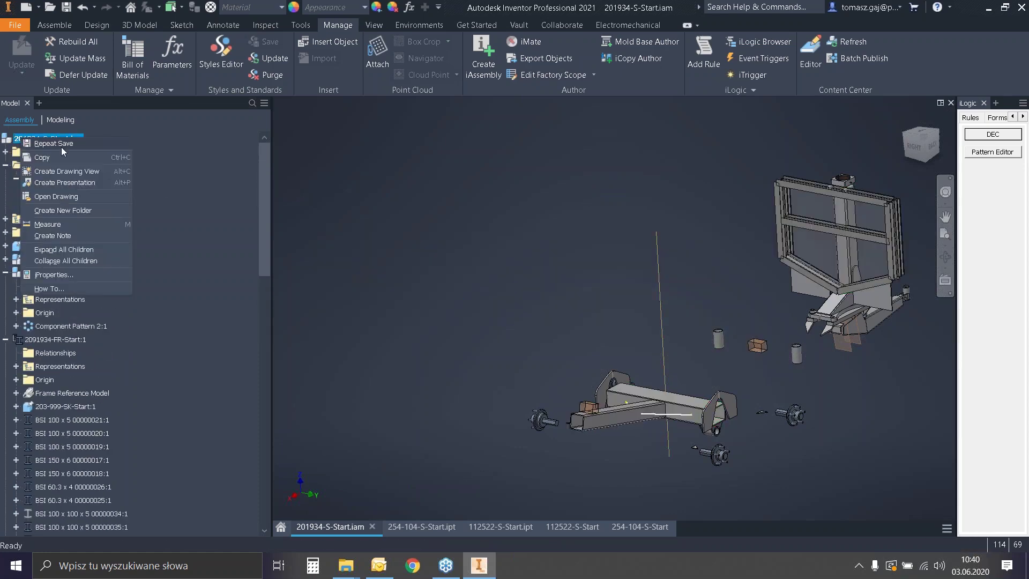
{"action": "left_click", "coordinate": [108, 171]}
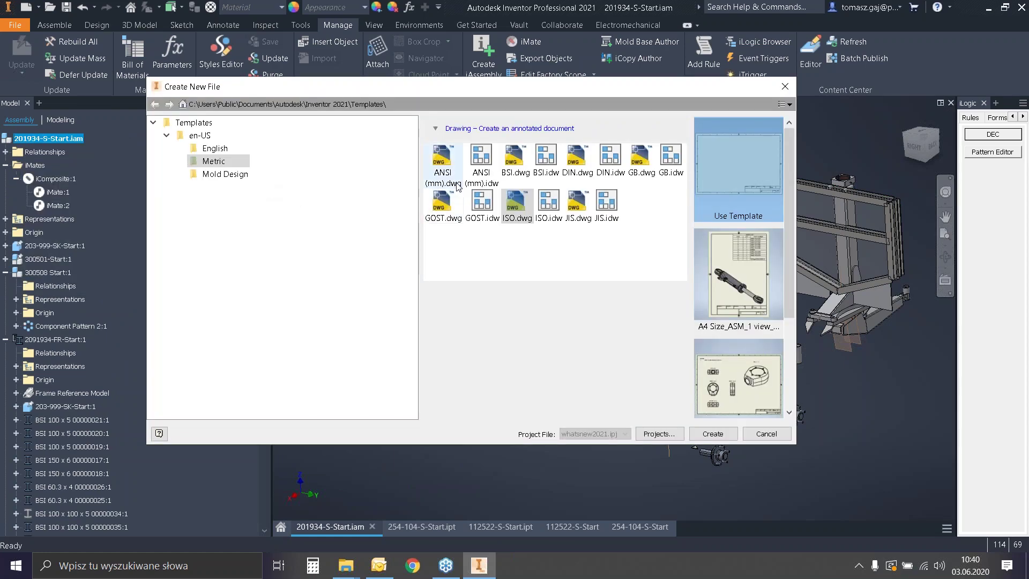
{"action": "double_click", "coordinate": [511, 217]}
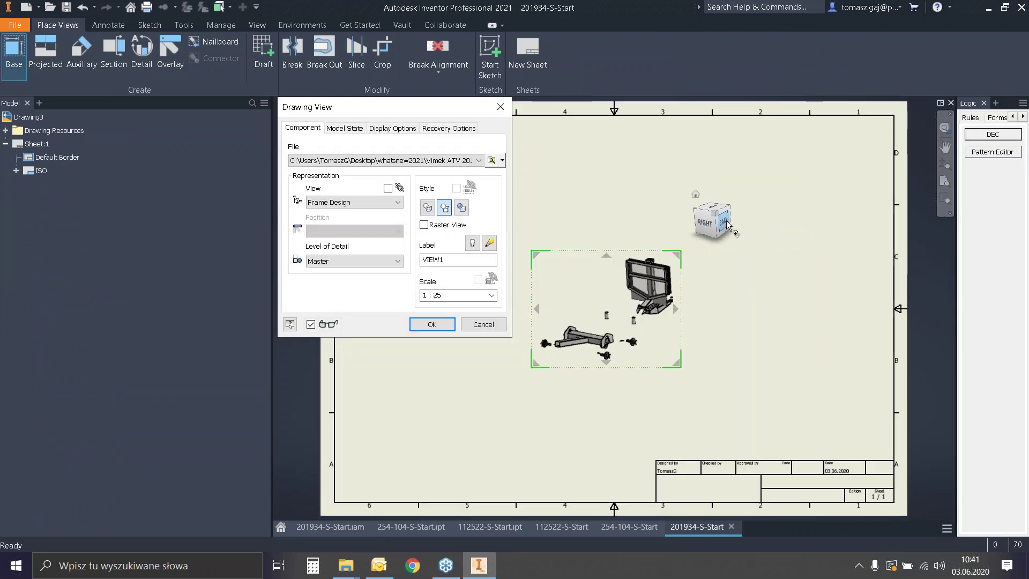
Orient the base view to Back and place it at scale 1:25 with a projected view to its right.
{"action": "left_click", "coordinate": [725, 221]}
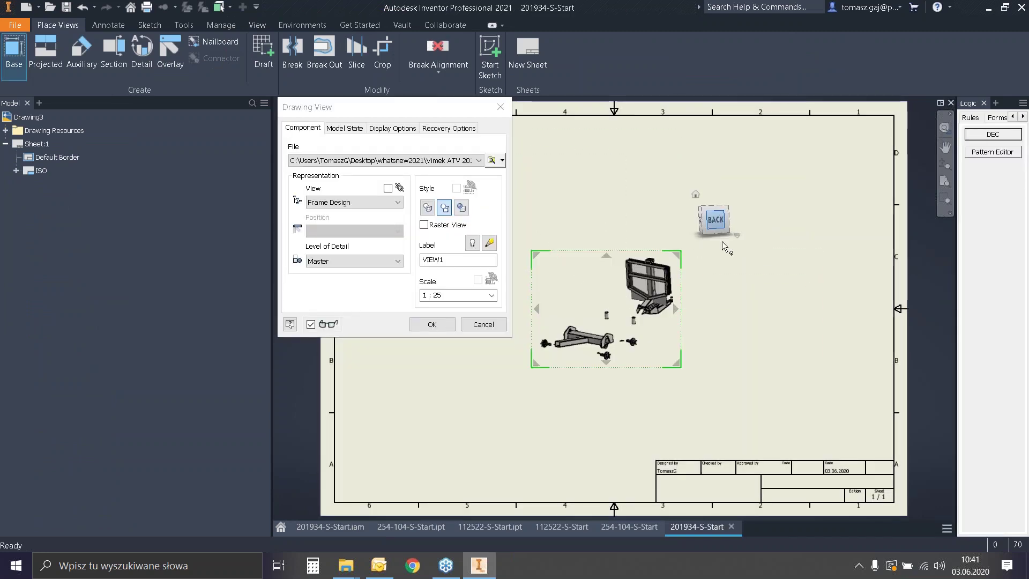
{"action": "left_click", "coordinate": [820, 300]}
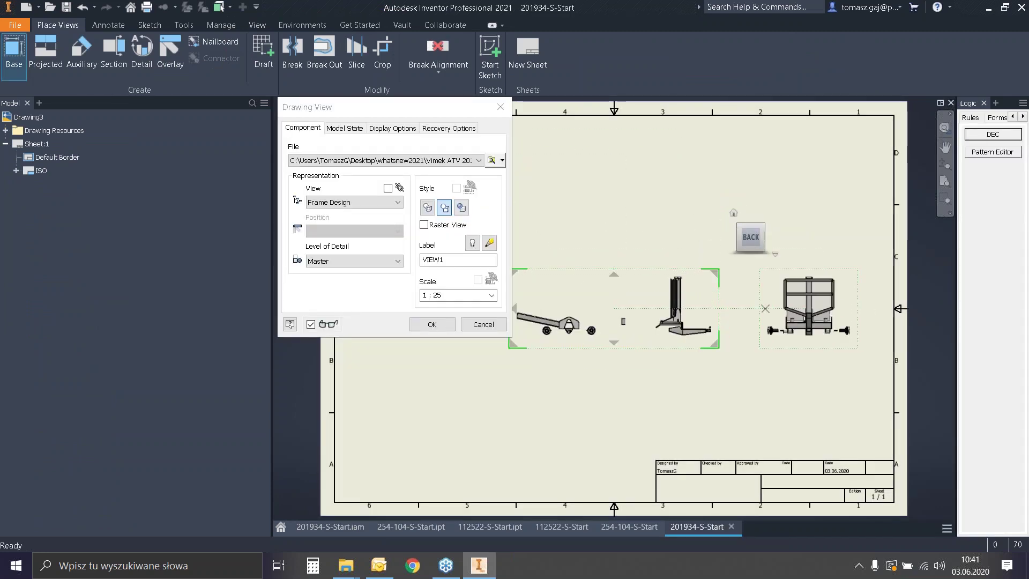
{"action": "left_click", "coordinate": [432, 324]}
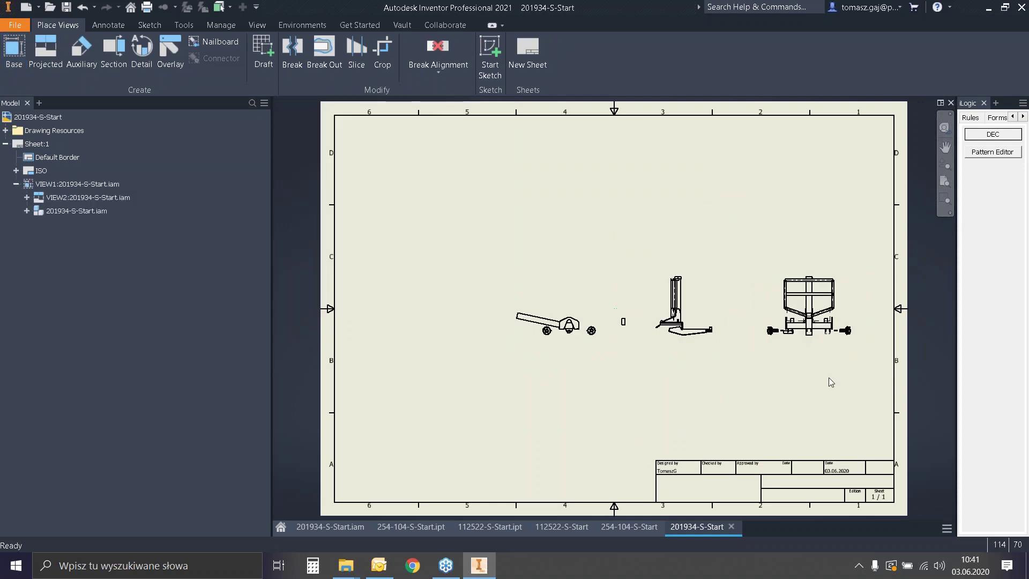
Open the base view for editing and choose Edges as Part as its reference data display style.
{"action": "scroll", "coordinate": [828, 377], "scroll_direction": "up", "scroll_amount": 5}
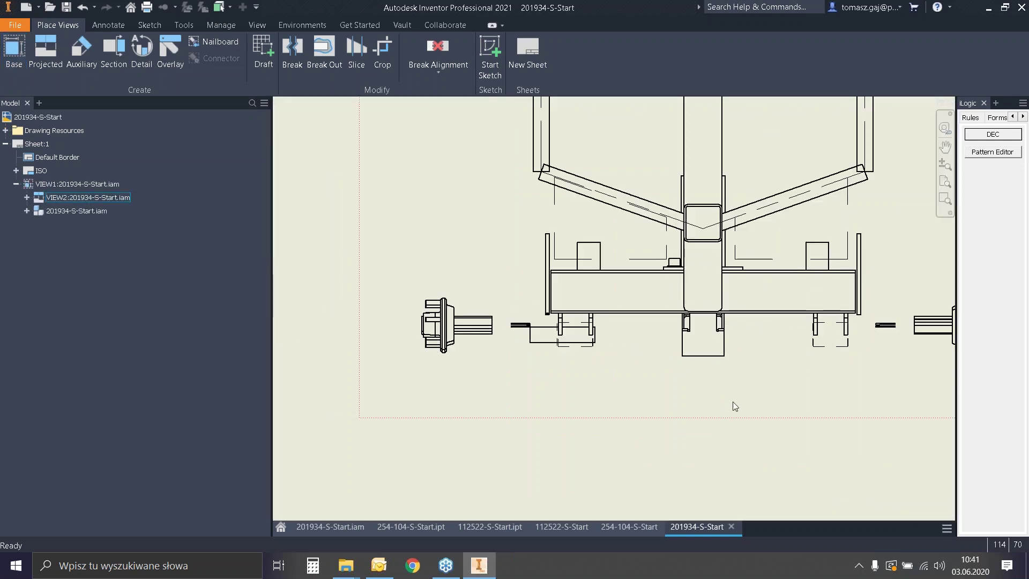
{"action": "scroll", "coordinate": [735, 406], "scroll_direction": "down", "scroll_amount": 2}
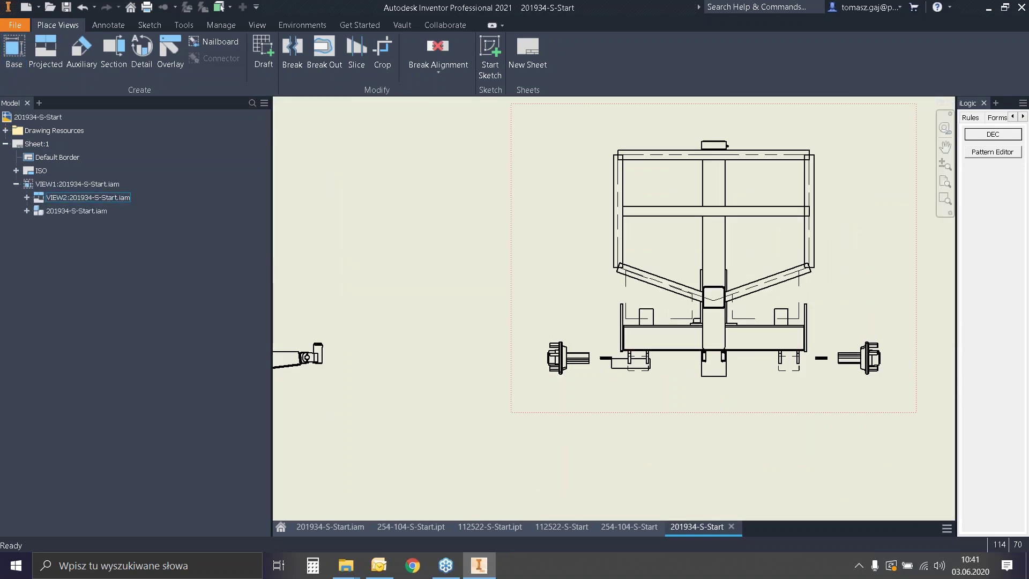
{"action": "scroll", "coordinate": [806, 285], "scroll_direction": "up", "scroll_amount": 3}
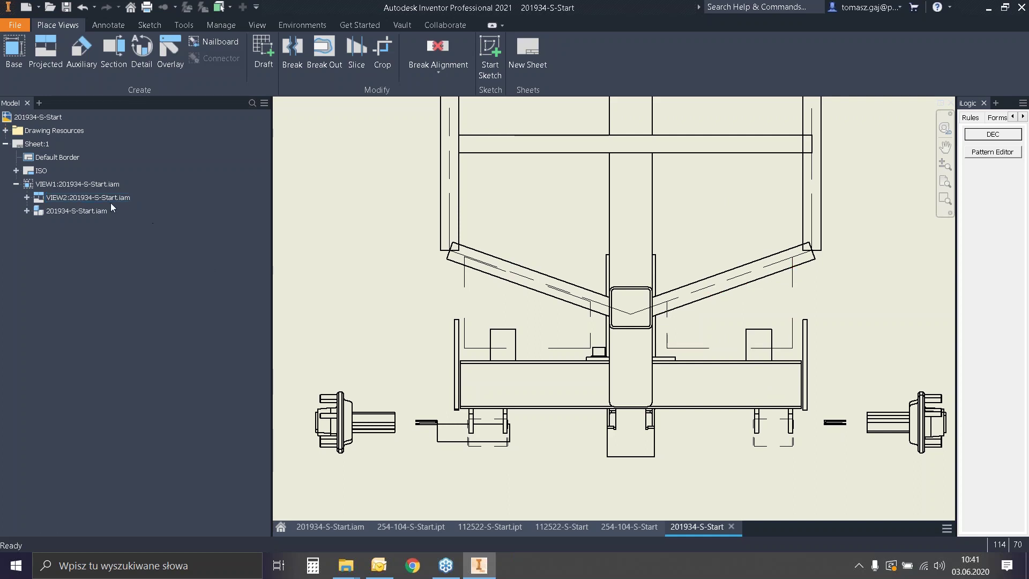
{"action": "left_click", "coordinate": [33, 184]}
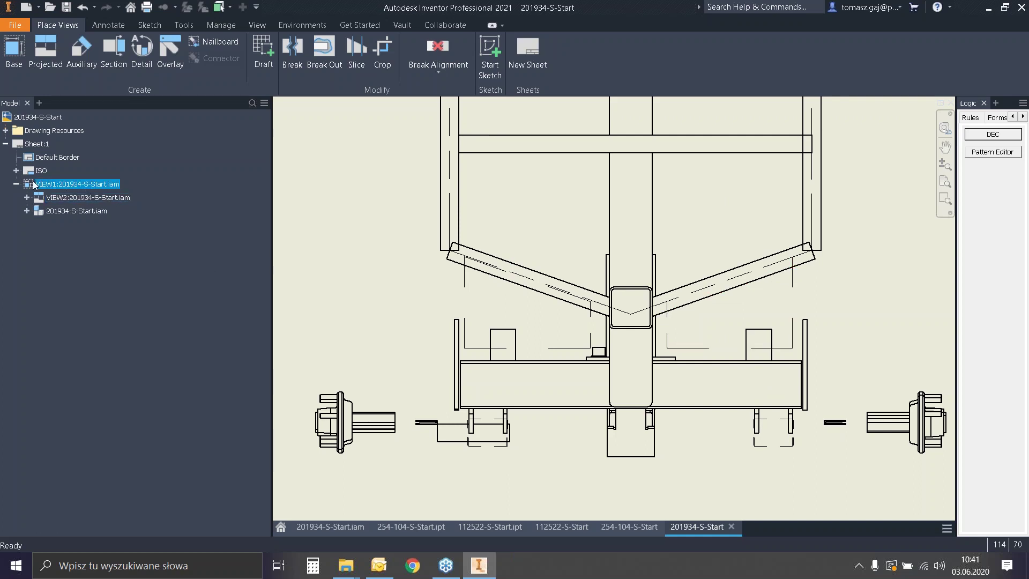
{"action": "double_click", "coordinate": [33, 184]}
{"action": "left_click", "coordinate": [344, 128]}
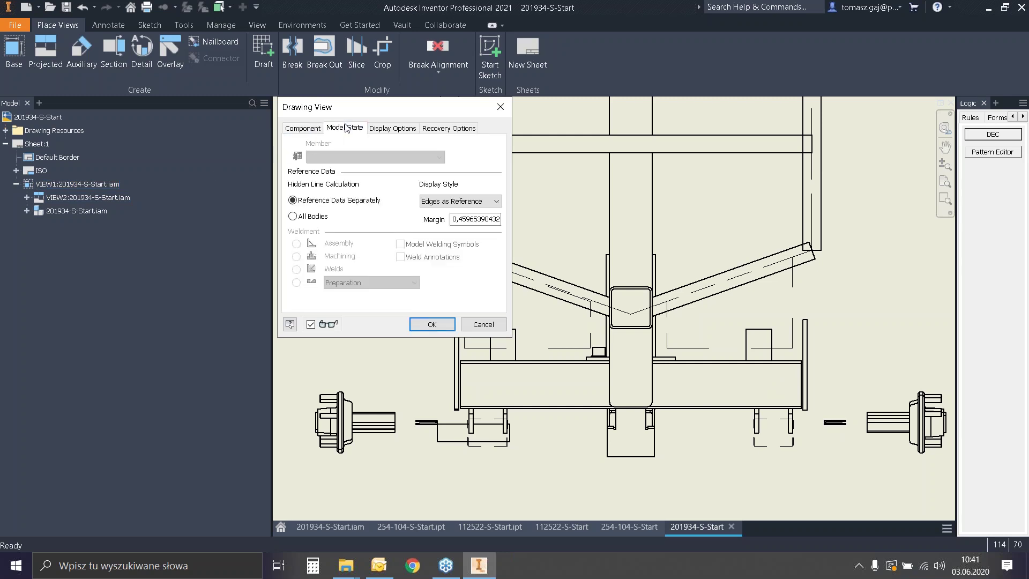
{"action": "left_click", "coordinate": [381, 131]}
{"action": "left_click", "coordinate": [339, 129]}
{"action": "left_click", "coordinate": [470, 204]}
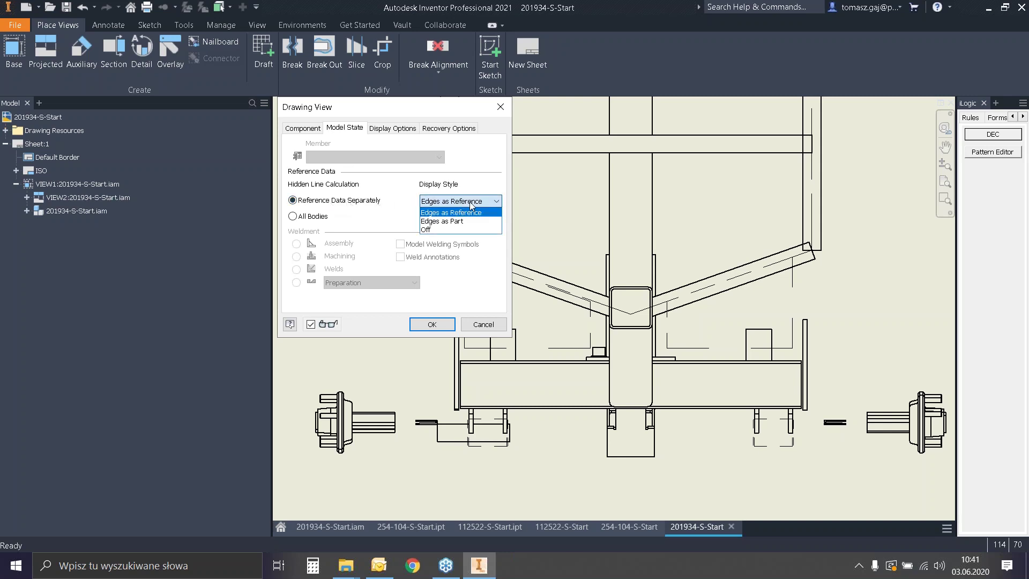
{"action": "left_click", "coordinate": [463, 221]}
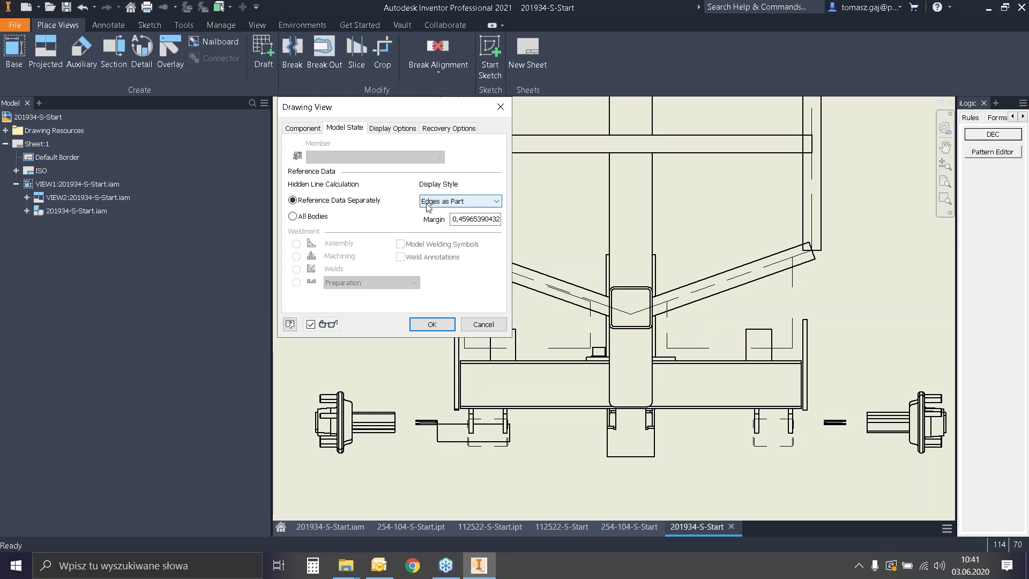
Try the All Bodies hidden line calculation, and return to Reference Data Separately with the reference display style Off.
{"action": "left_click", "coordinate": [324, 217]}
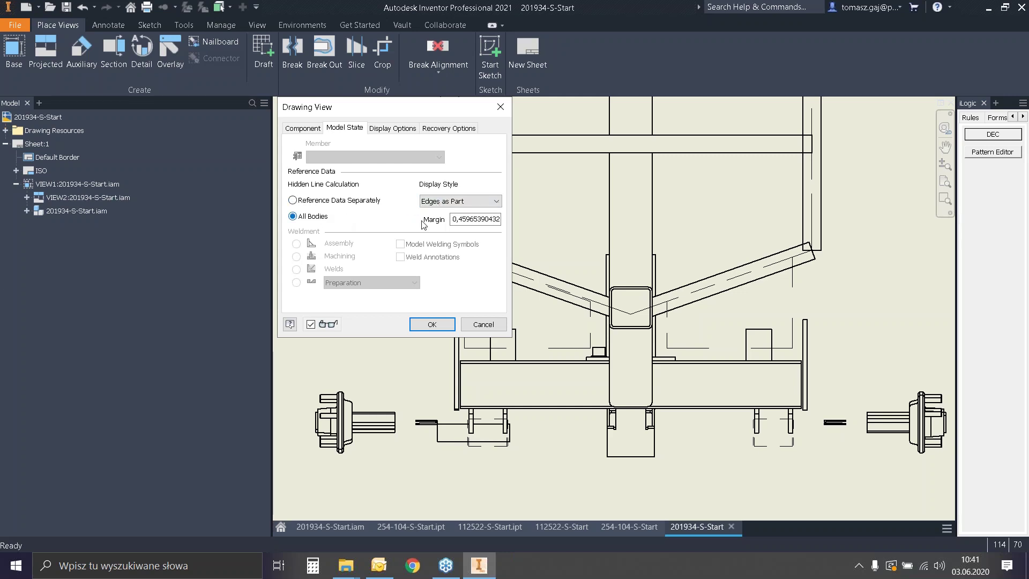
{"action": "left_click", "coordinate": [459, 205]}
{"action": "left_click", "coordinate": [454, 235]}
{"action": "left_click", "coordinate": [343, 203]}
{"action": "left_click", "coordinate": [434, 201]}
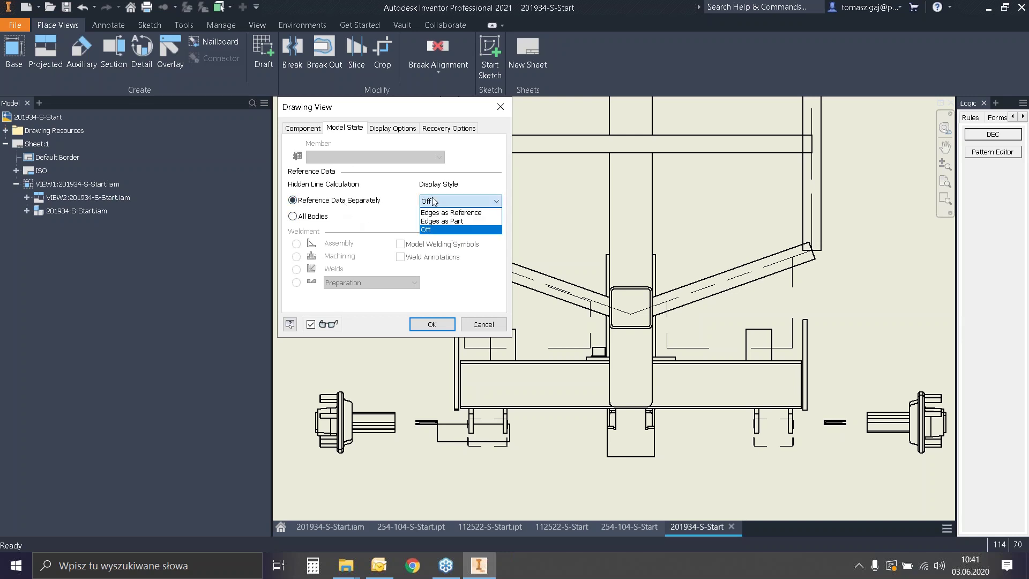
{"action": "left_click", "coordinate": [434, 201]}
{"action": "left_click", "coordinate": [379, 132]}
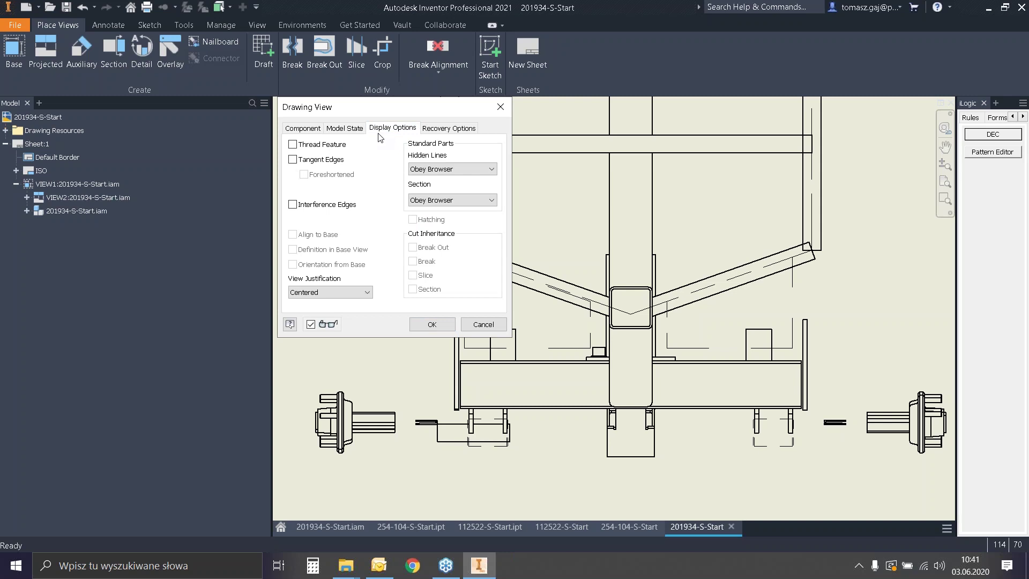
{"action": "left_click", "coordinate": [432, 129]}
{"action": "left_click", "coordinate": [414, 132]}
{"action": "left_click", "coordinate": [360, 131]}
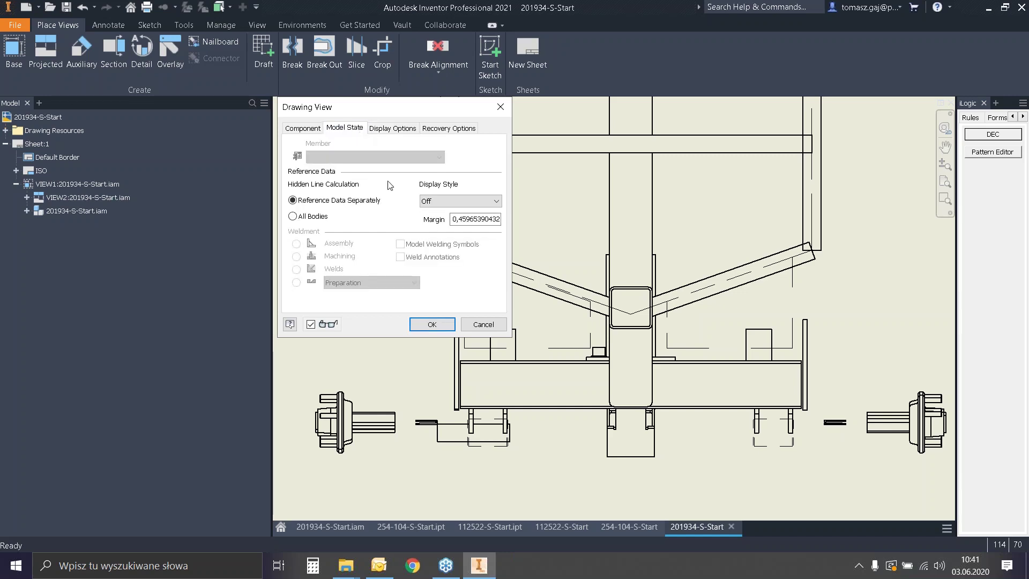
Apply the Edges as Part display style to the reference data of the base view.
{"action": "left_click", "coordinate": [441, 201]}
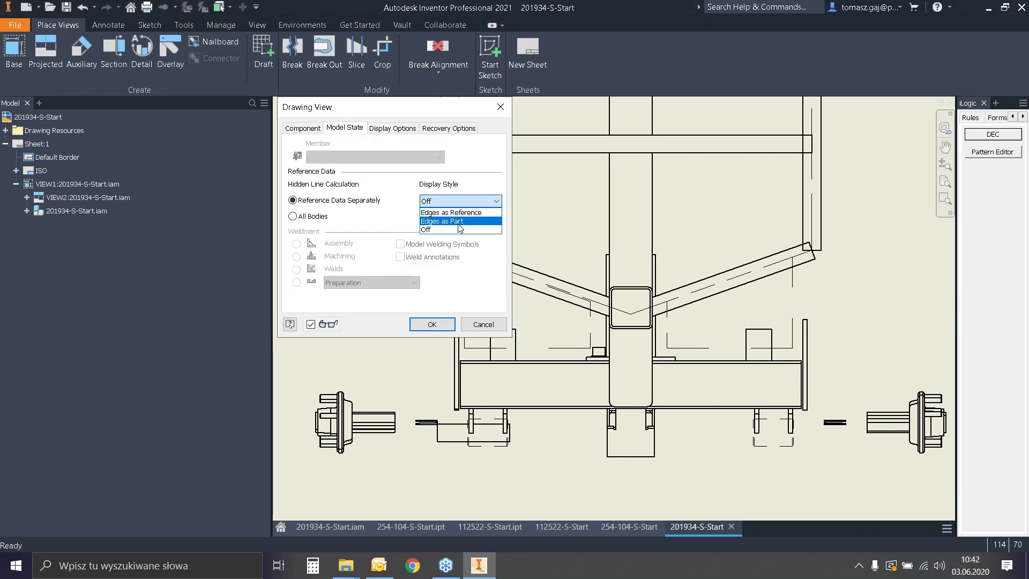
{"action": "left_click", "coordinate": [442, 221]}
{"action": "left_click", "coordinate": [425, 325]}
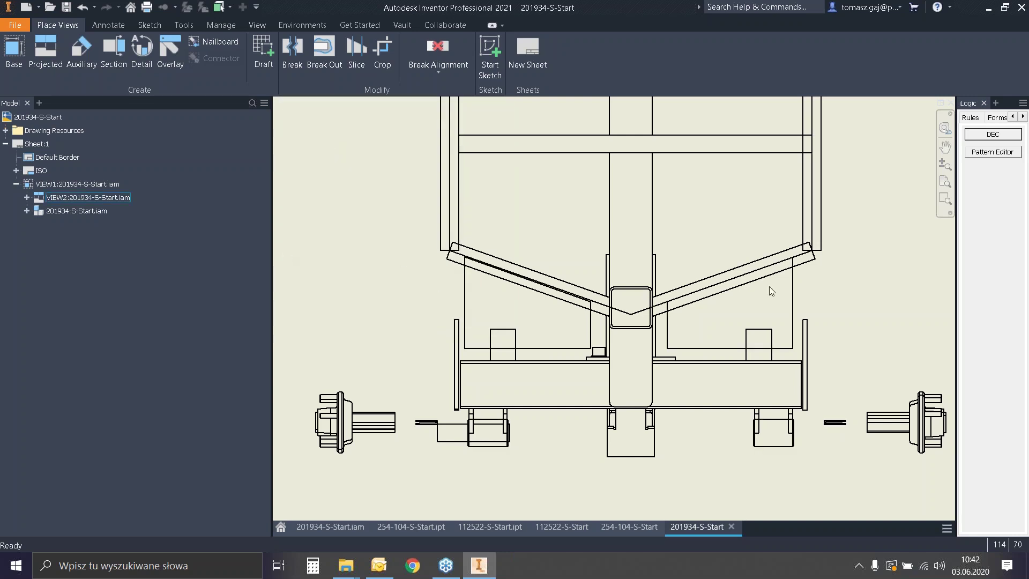
{"action": "scroll", "coordinate": [812, 268], "scroll_direction": "up", "scroll_amount": 3}
{"action": "scroll", "coordinate": [811, 270], "scroll_direction": "down", "scroll_amount": 2}
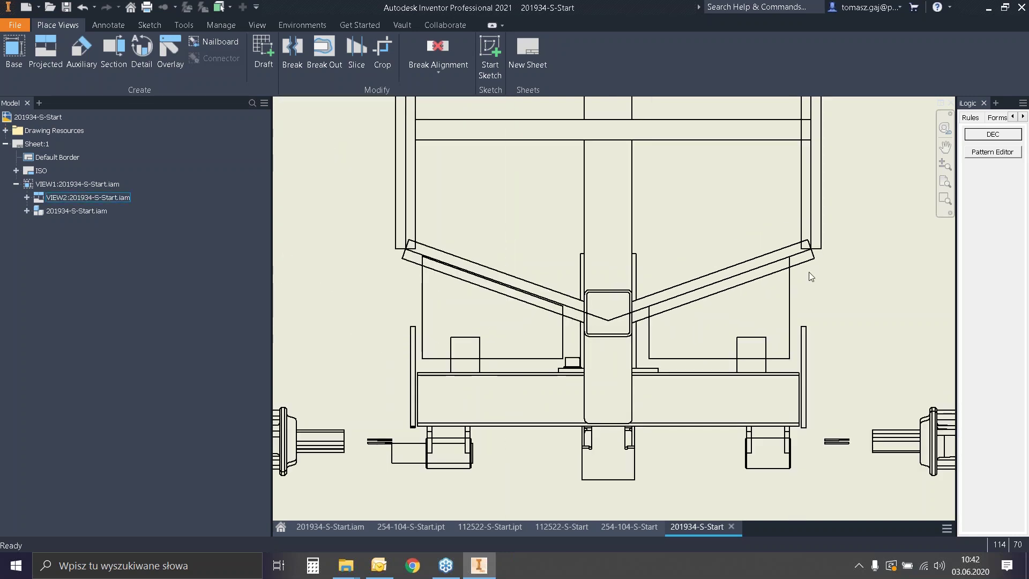
{"action": "scroll", "coordinate": [611, 287], "scroll_direction": "down", "scroll_amount": 2}
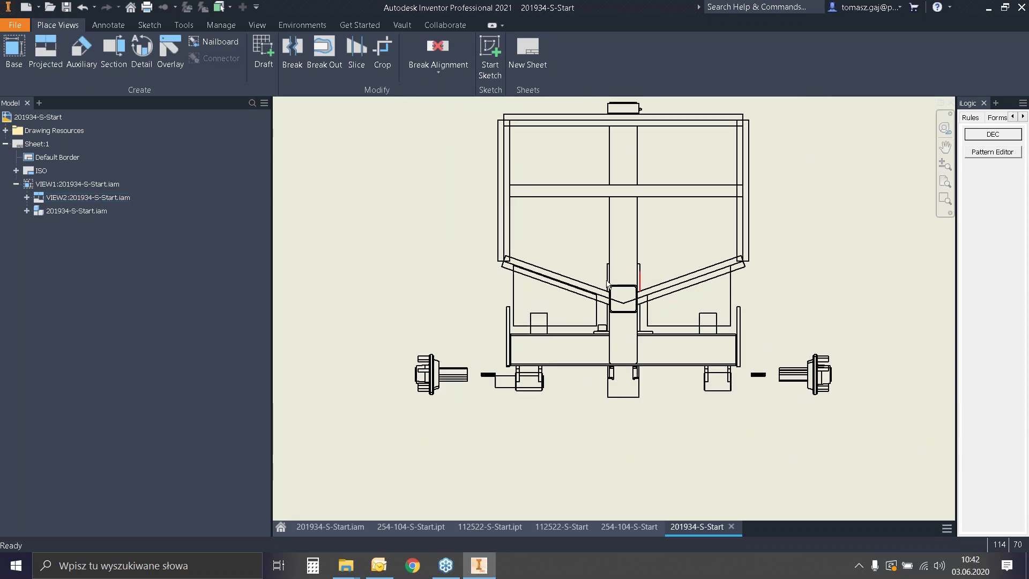
Release the projected view VIEW2 from the base view's style and display it shaded with hidden lines removed.
{"action": "double_click", "coordinate": [451, 187]}
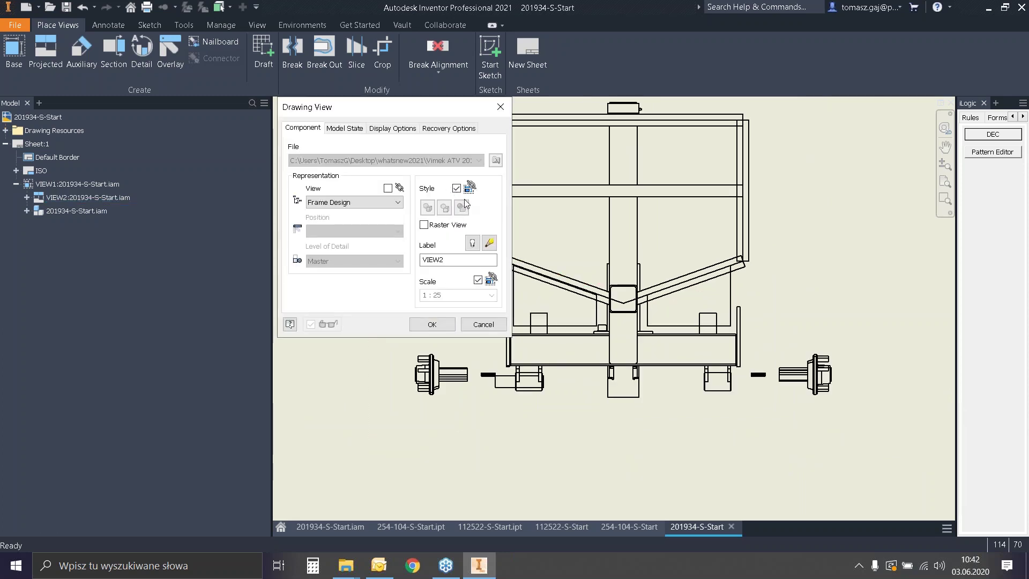
{"action": "left_click", "coordinate": [456, 188]}
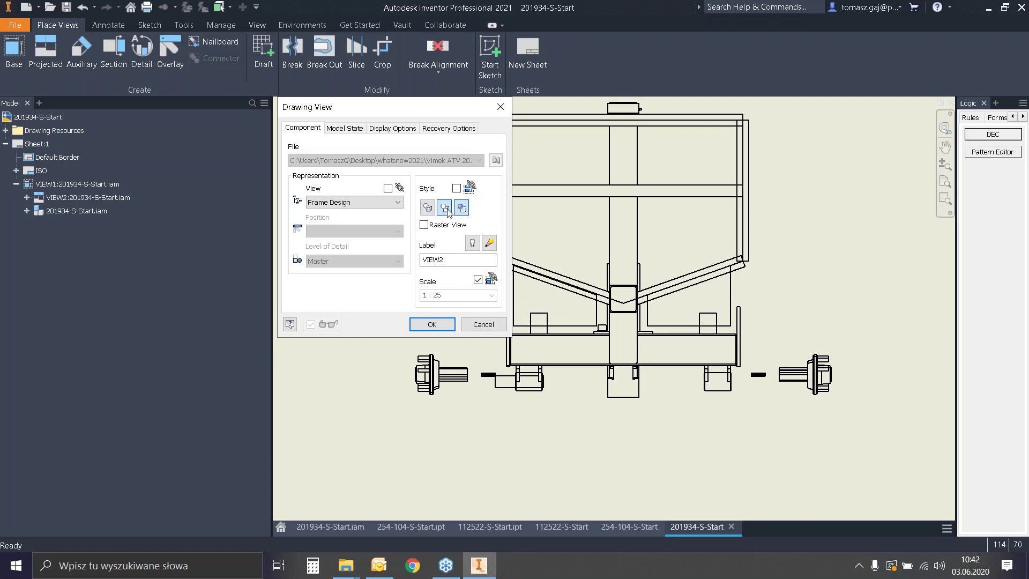
{"action": "left_click", "coordinate": [444, 326]}
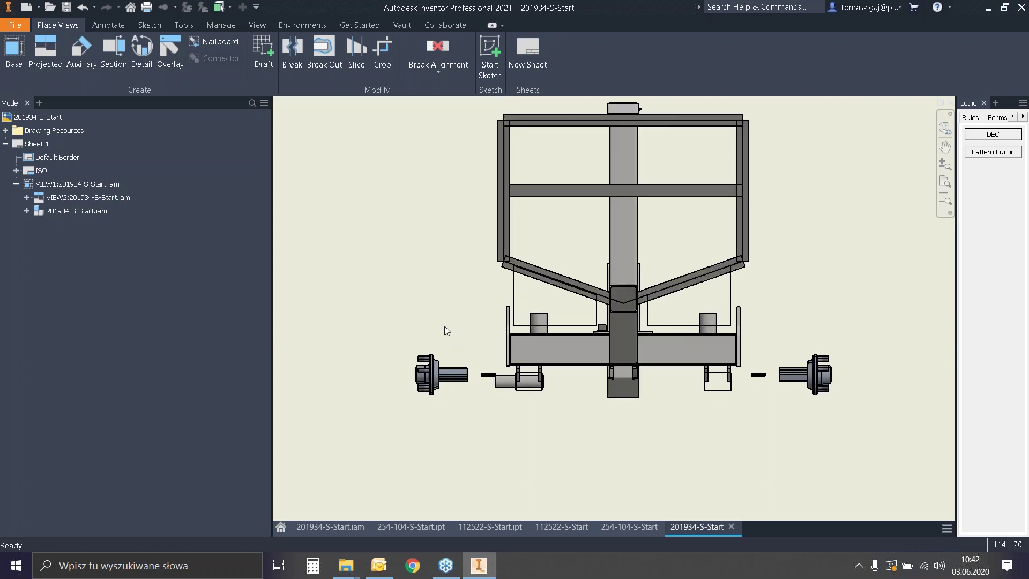
{"action": "scroll", "coordinate": [534, 295], "scroll_direction": "up", "scroll_amount": 3}
{"action": "scroll", "coordinate": [516, 294], "scroll_direction": "down", "scroll_amount": 2}
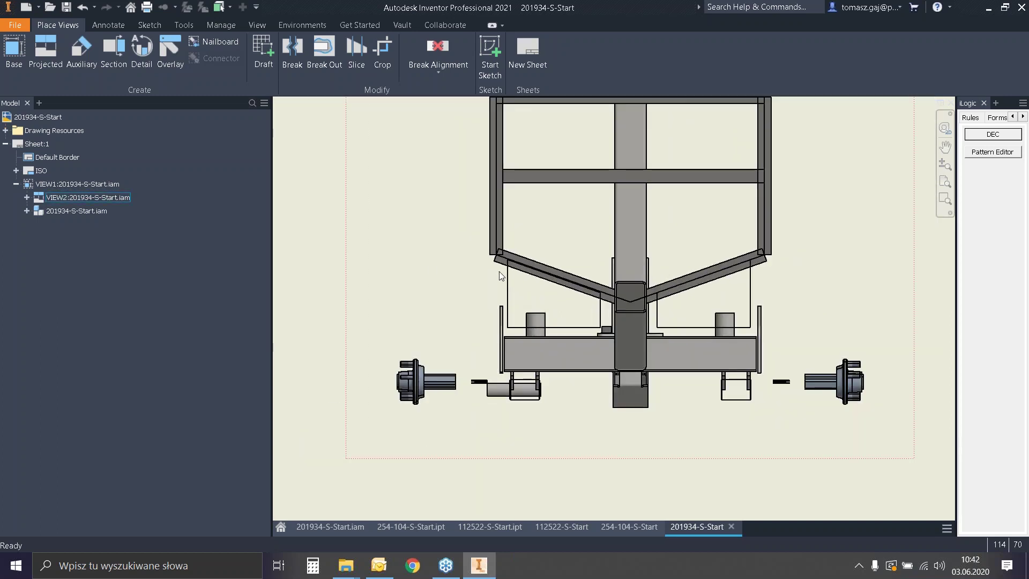
Reopen the base view VIEW1 for editing and set its reference data display style to Edges as Reference.
{"action": "left_click", "coordinate": [36, 183]}
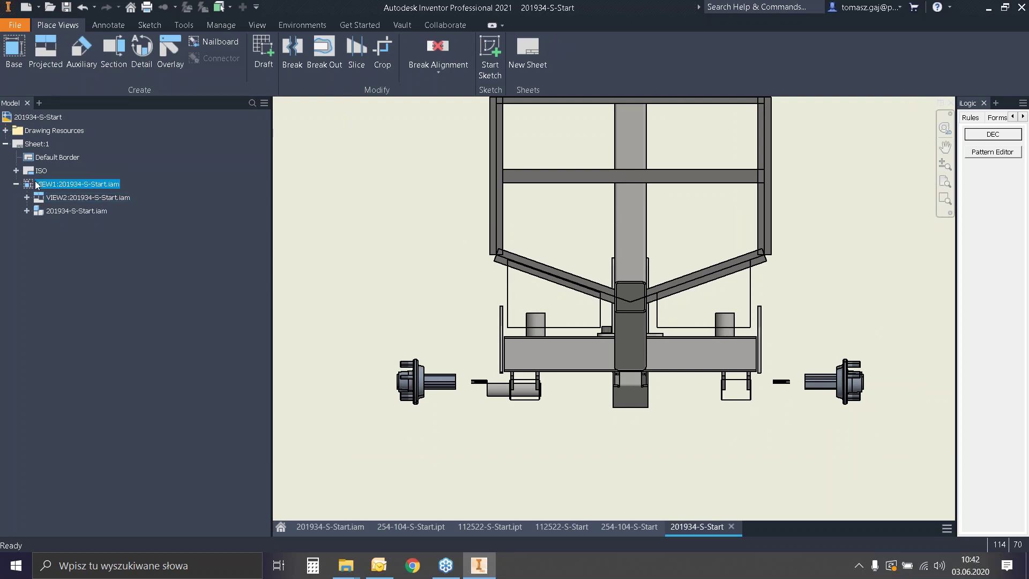
{"action": "right_click", "coordinate": [37, 184]}
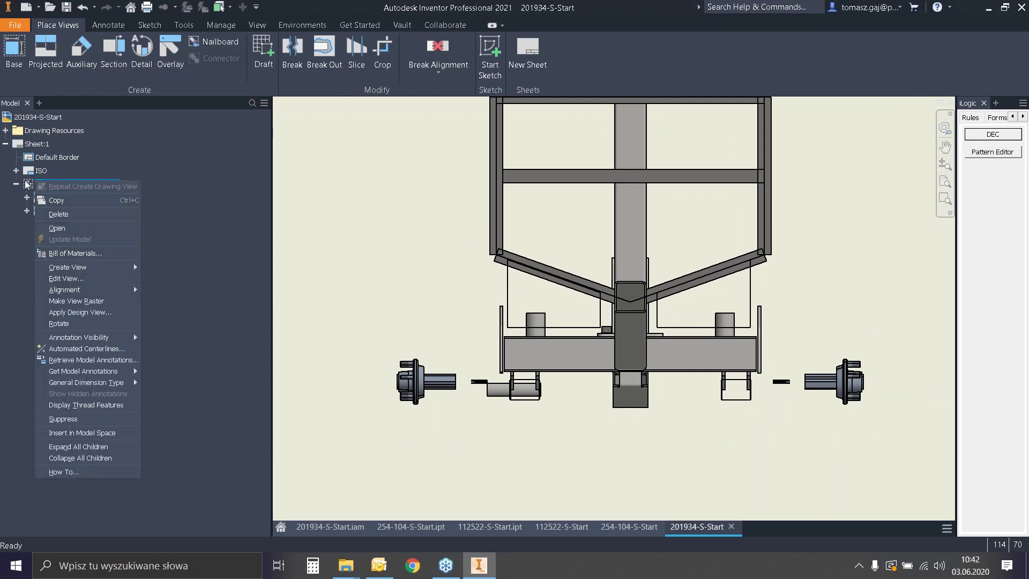
{"action": "left_click", "coordinate": [27, 185]}
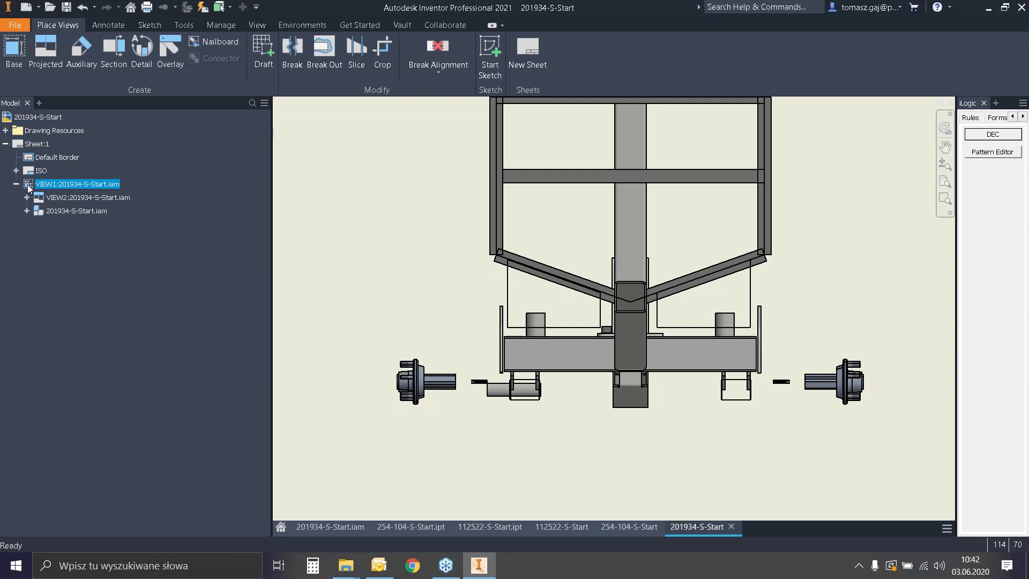
{"action": "double_click", "coordinate": [29, 186]}
{"action": "left_click", "coordinate": [344, 128]}
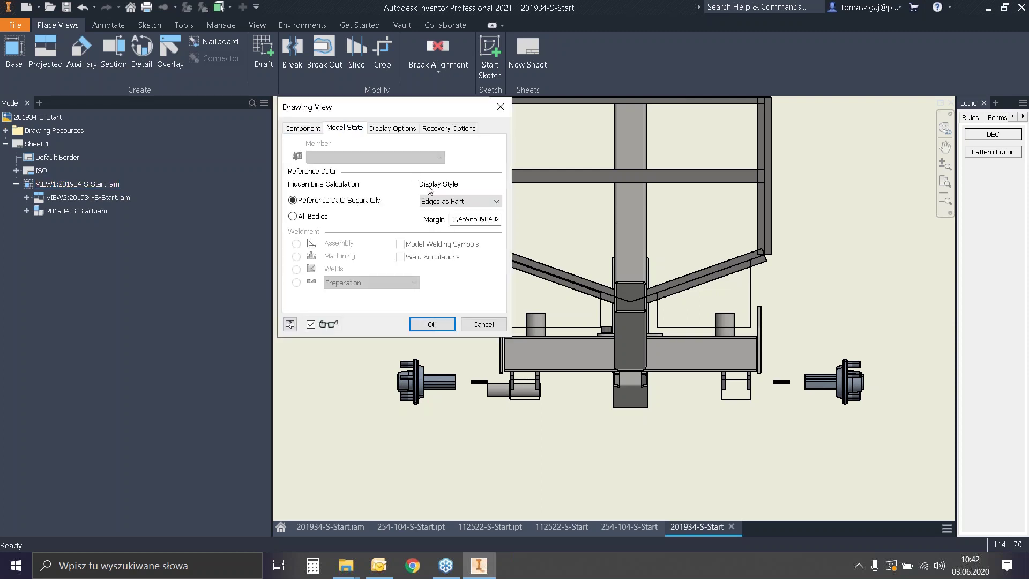
{"action": "left_click", "coordinate": [444, 201]}
{"action": "left_click", "coordinate": [448, 212]}
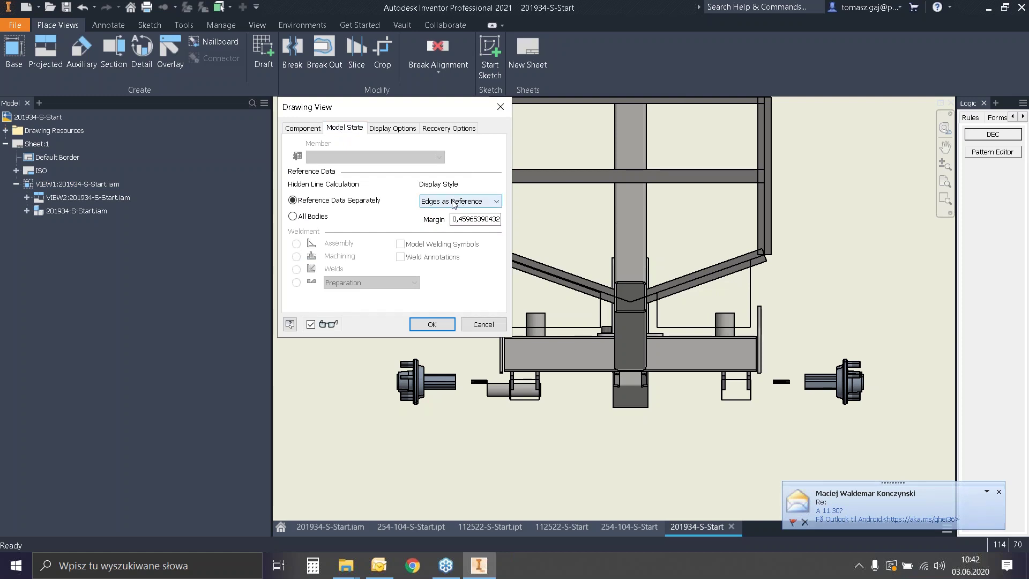
Try All Bodies for VIEW1's hidden line calculation, and apply Reference Data Separately with Edges as Reference.
{"action": "left_click", "coordinate": [293, 216]}
{"action": "left_click", "coordinate": [435, 201]}
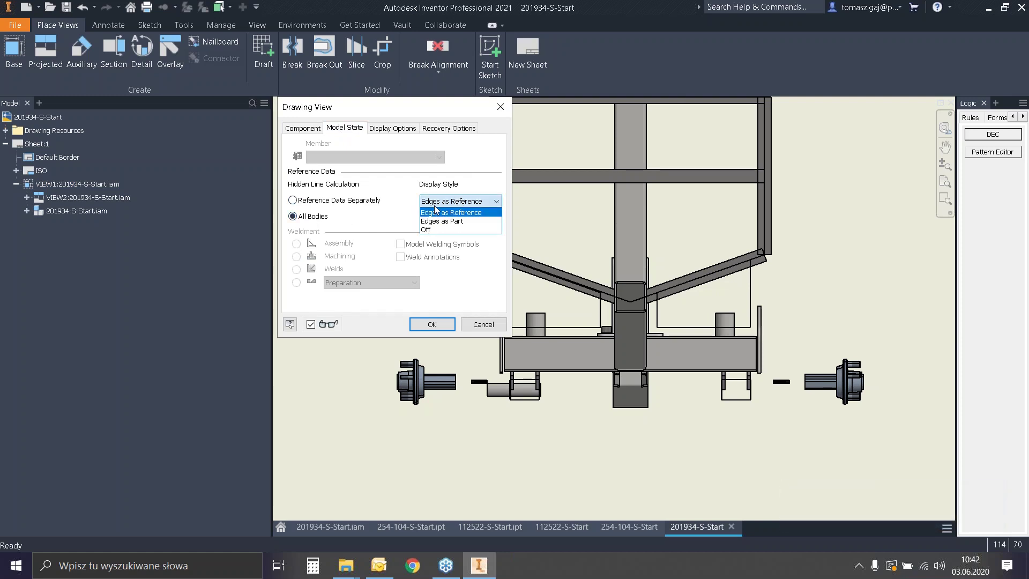
{"action": "left_click", "coordinate": [435, 210]}
{"action": "left_click", "coordinate": [326, 201]}
{"action": "left_click", "coordinate": [444, 200]}
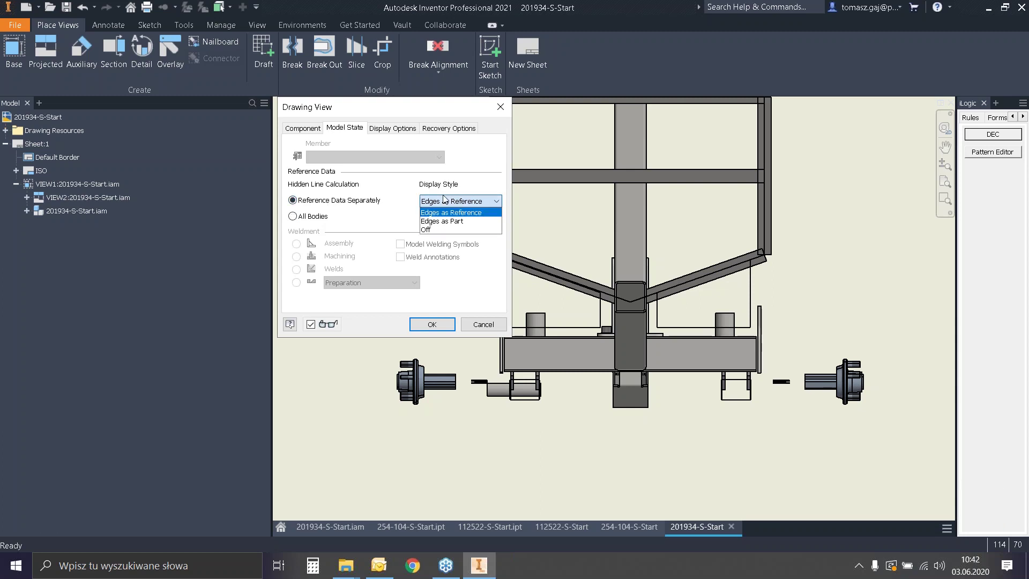
{"action": "left_click", "coordinate": [445, 212]}
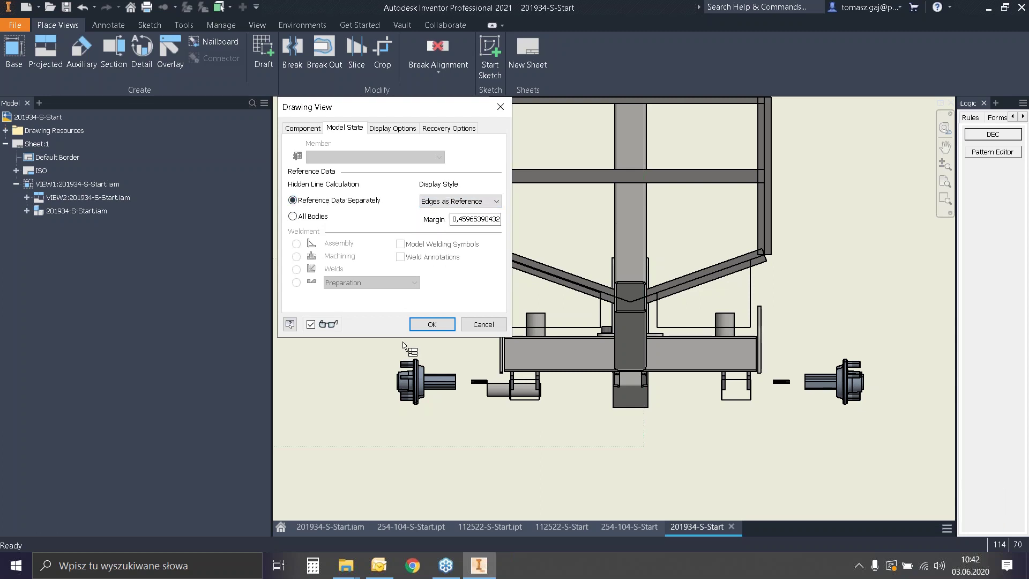
{"action": "left_click", "coordinate": [432, 324]}
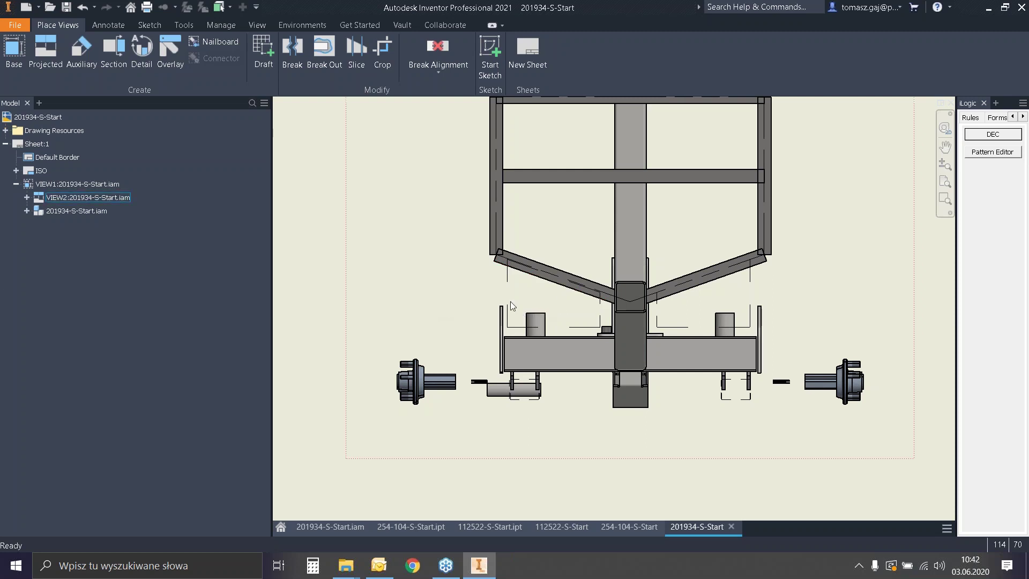
Set the reference data display style of the projected view VIEW2 to Edges as Reference, Shaded.
{"action": "double_click", "coordinate": [351, 281]}
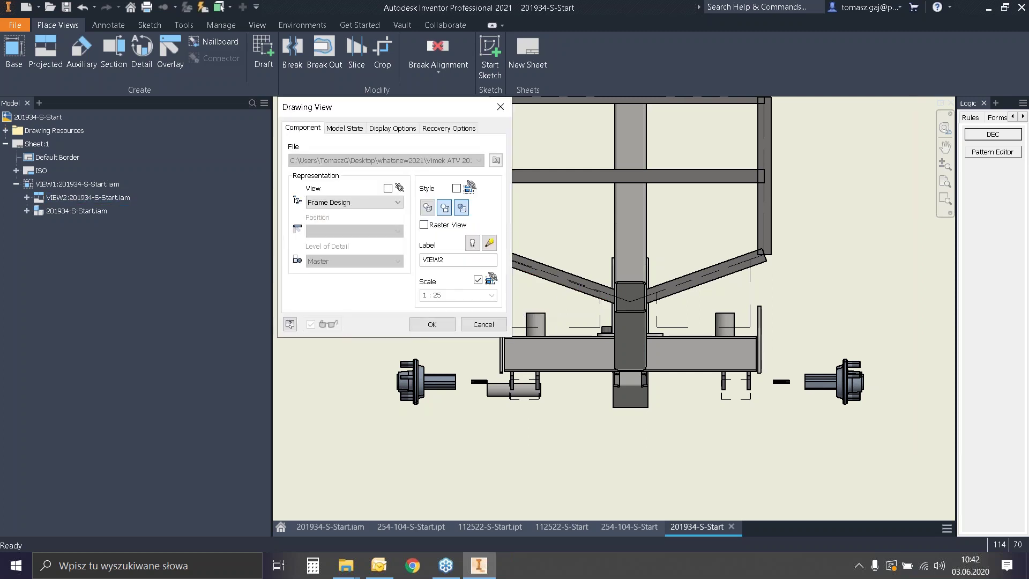
{"action": "left_click", "coordinate": [389, 129]}
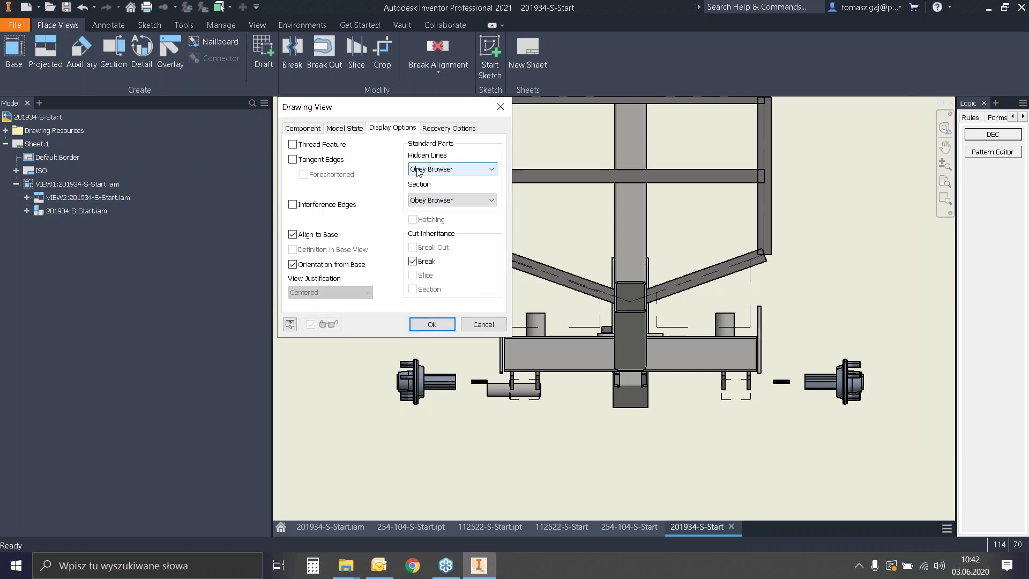
{"action": "left_click", "coordinate": [347, 129]}
{"action": "left_click", "coordinate": [435, 201]}
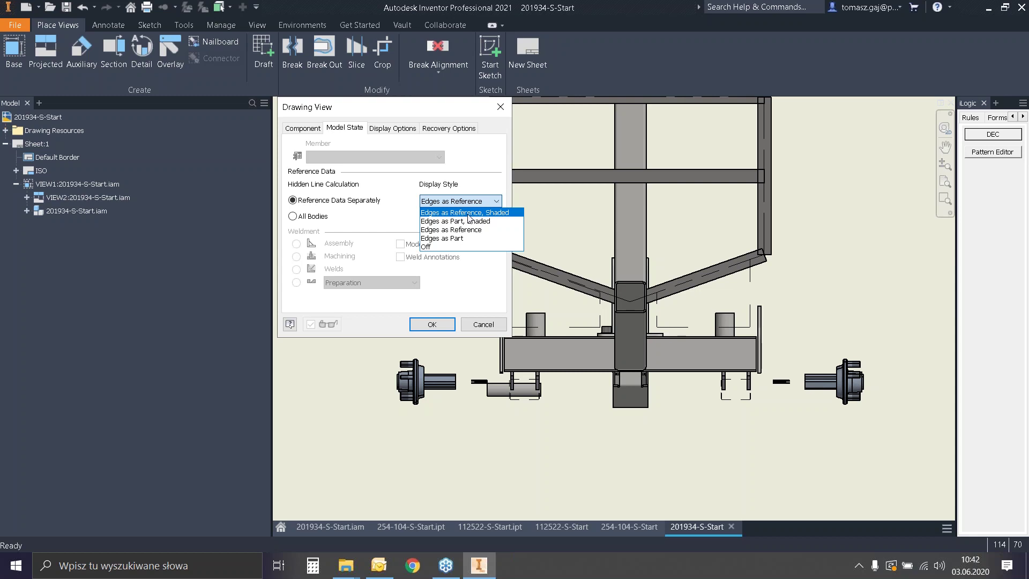
{"action": "left_click", "coordinate": [504, 213]}
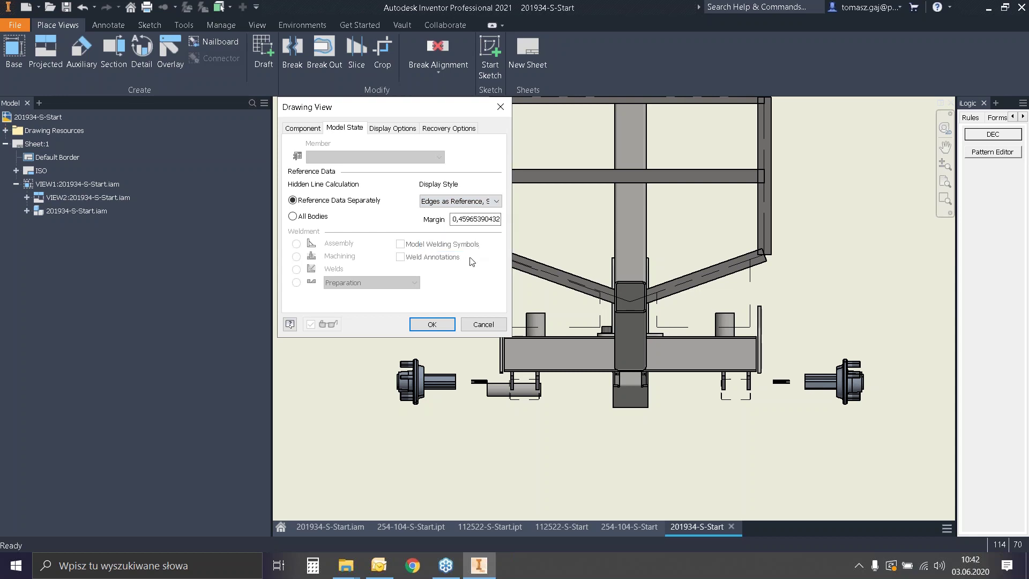
{"action": "left_click", "coordinate": [431, 324]}
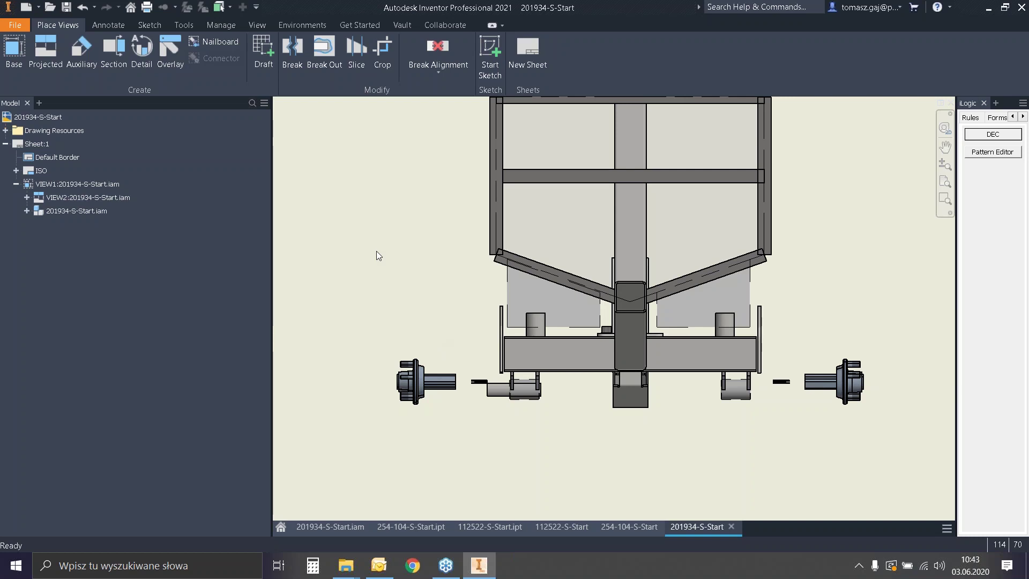
{"action": "scroll", "coordinate": [778, 287], "scroll_direction": "up", "scroll_amount": 2}
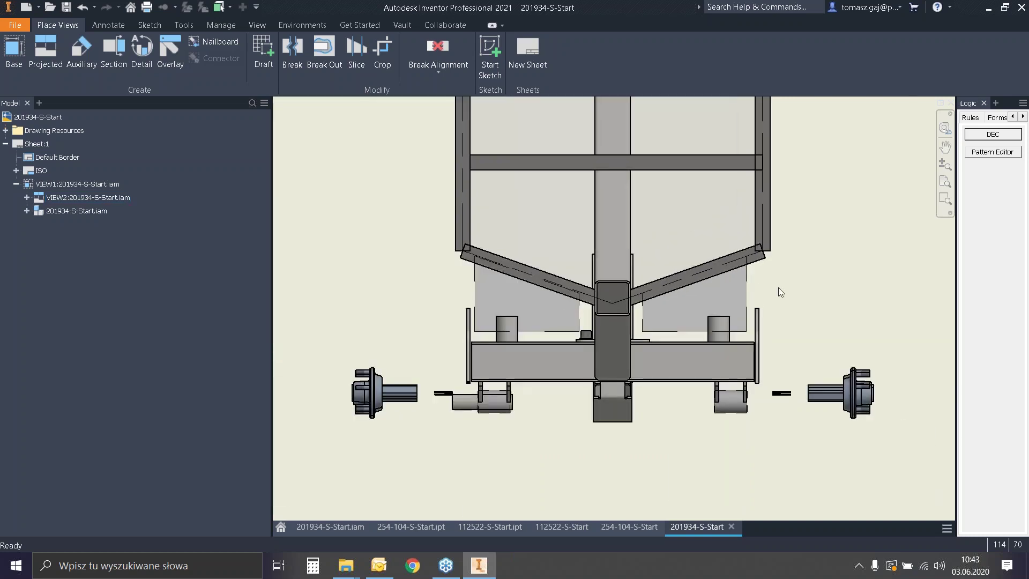
{"action": "scroll", "coordinate": [773, 299], "scroll_direction": "down", "scroll_amount": 3}
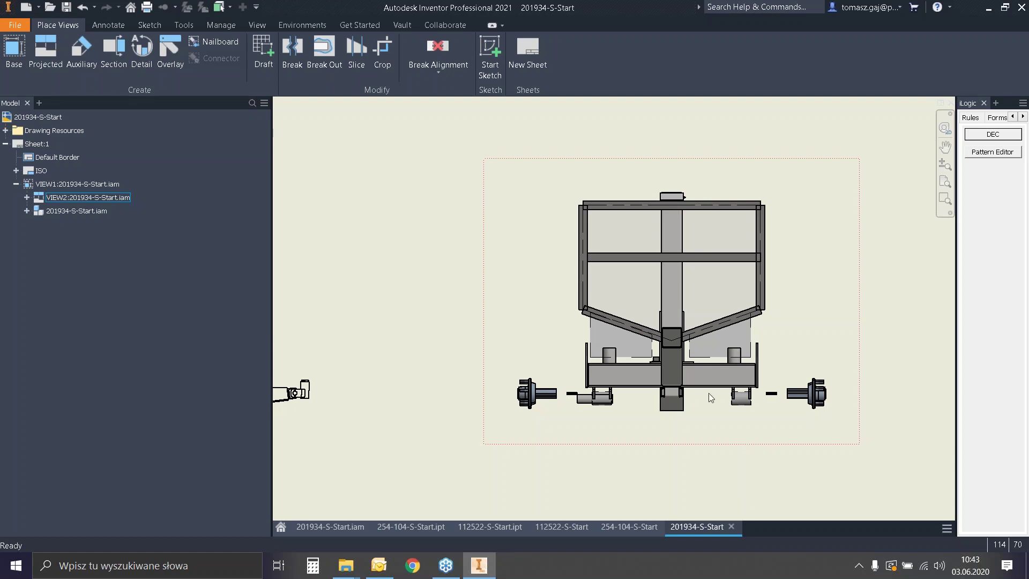
Switch to the 254-104-S-Start drawing with the hub's side view in sight.
{"action": "scroll", "coordinate": [727, 327], "scroll_direction": "down", "scroll_amount": 4}
{"action": "left_click", "coordinate": [517, 526]}
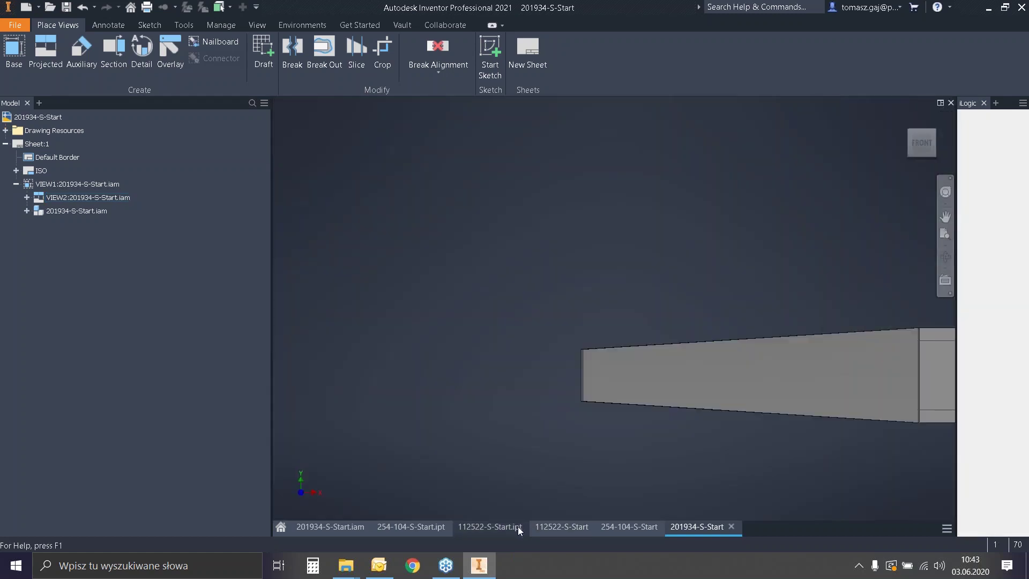
{"action": "left_click", "coordinate": [427, 531]}
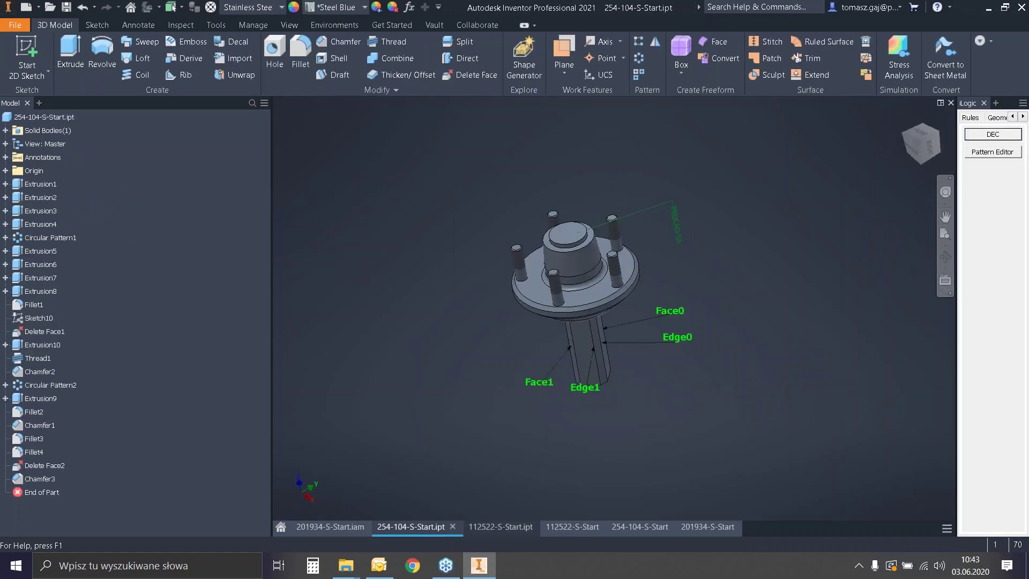
{"action": "left_click", "coordinate": [567, 527]}
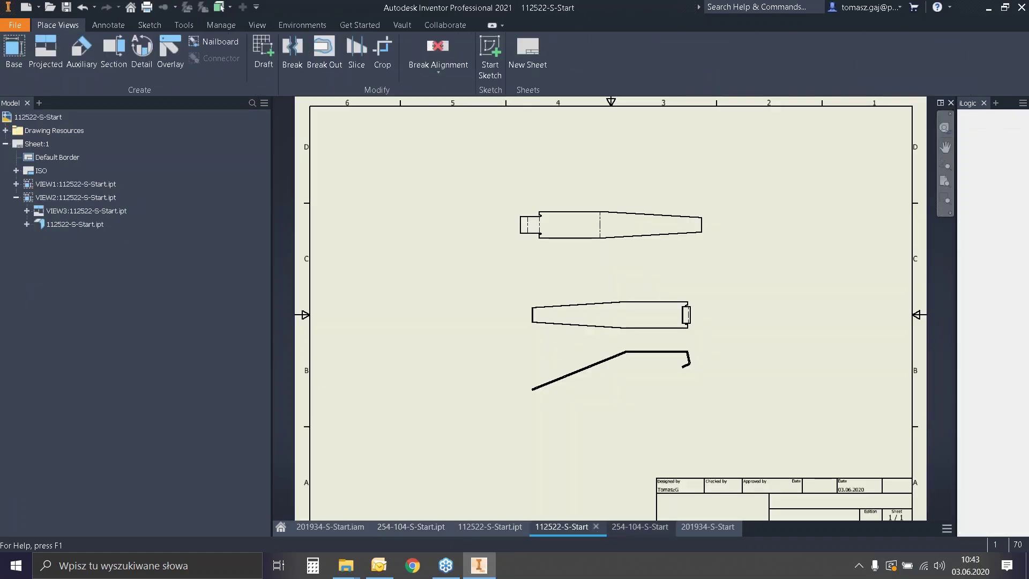
{"action": "left_click", "coordinate": [637, 527]}
{"action": "scroll", "coordinate": [682, 274], "scroll_direction": "up", "scroll_amount": 3}
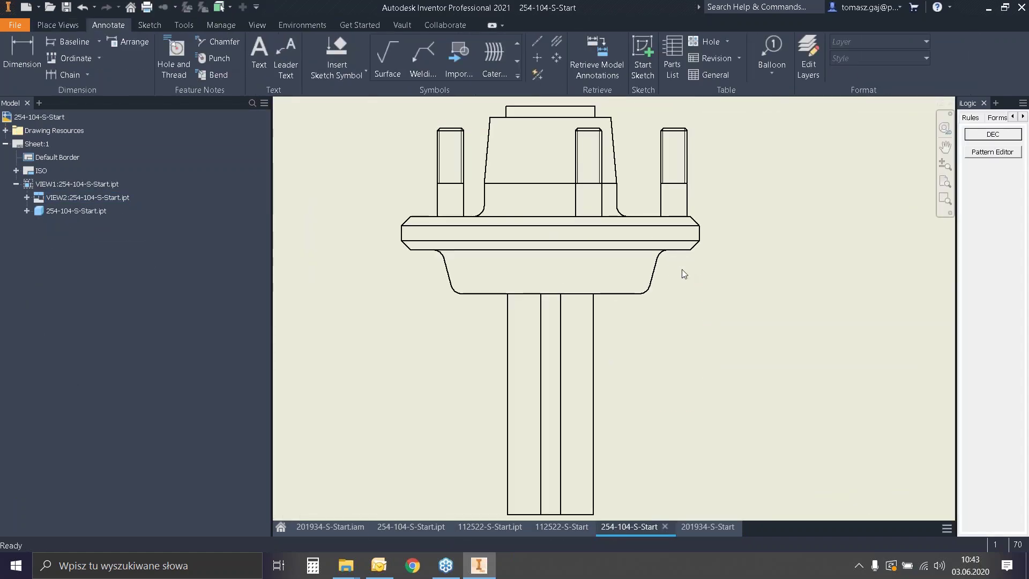
{"action": "scroll", "coordinate": [673, 266], "scroll_direction": "down", "scroll_amount": 2}
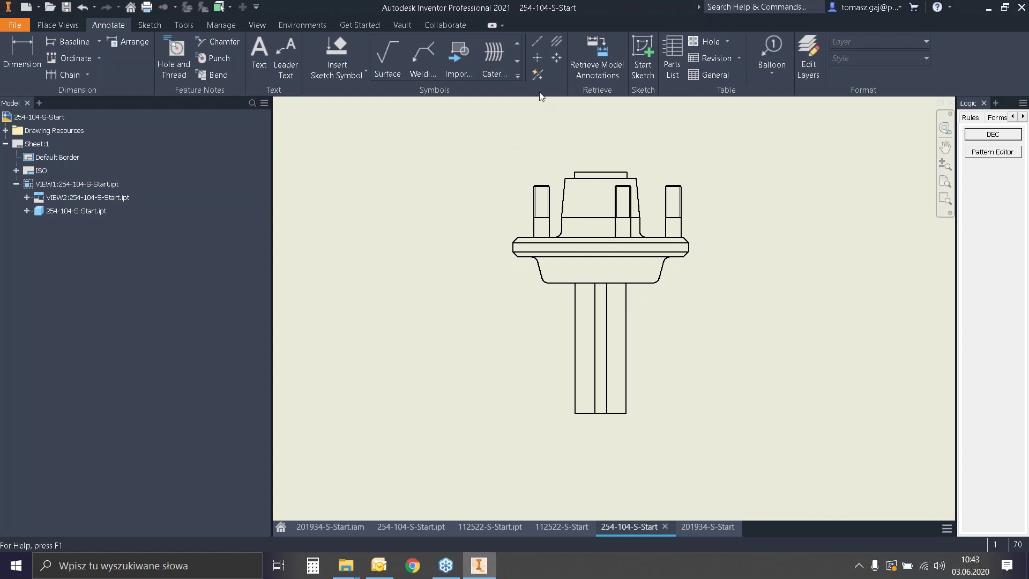
Add automated centerlines to the hub's side view with both projection directions enabled, and extend the main axis beyond the shaft's lower end.
{"action": "left_click", "coordinate": [537, 75]}
{"action": "left_click", "coordinate": [626, 185]}
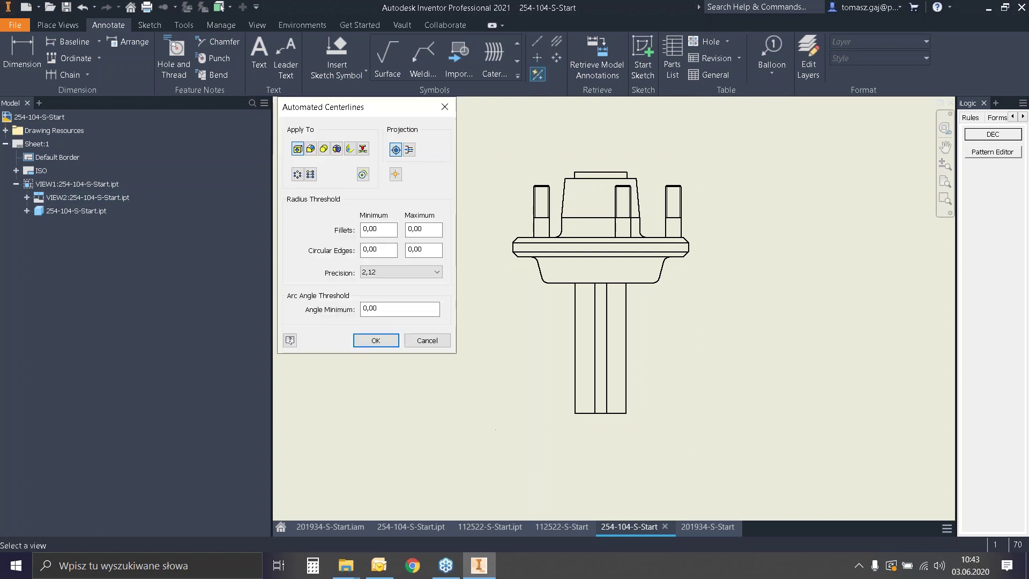
{"action": "left_click", "coordinate": [313, 150]}
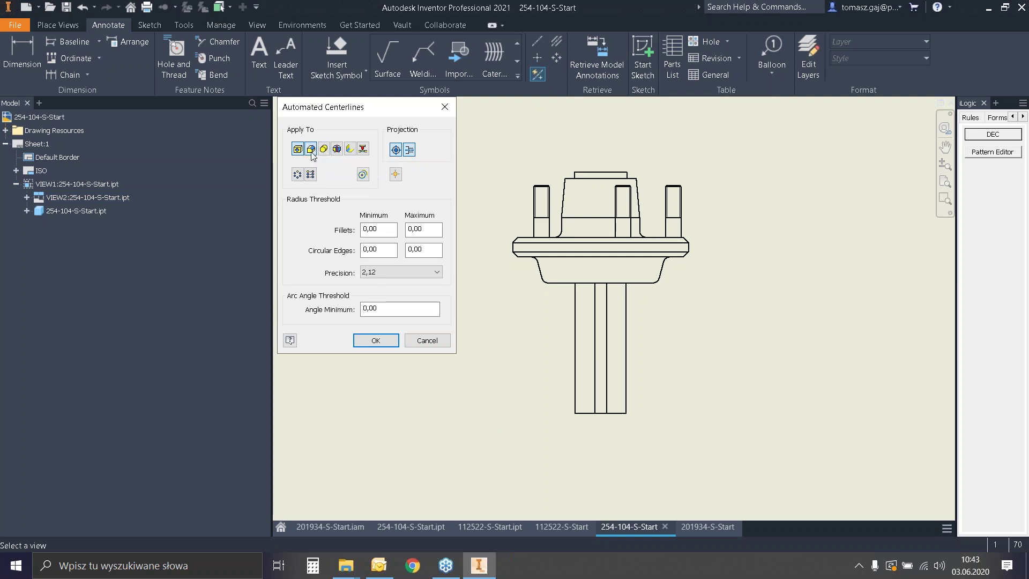
{"action": "left_click", "coordinate": [376, 340]}
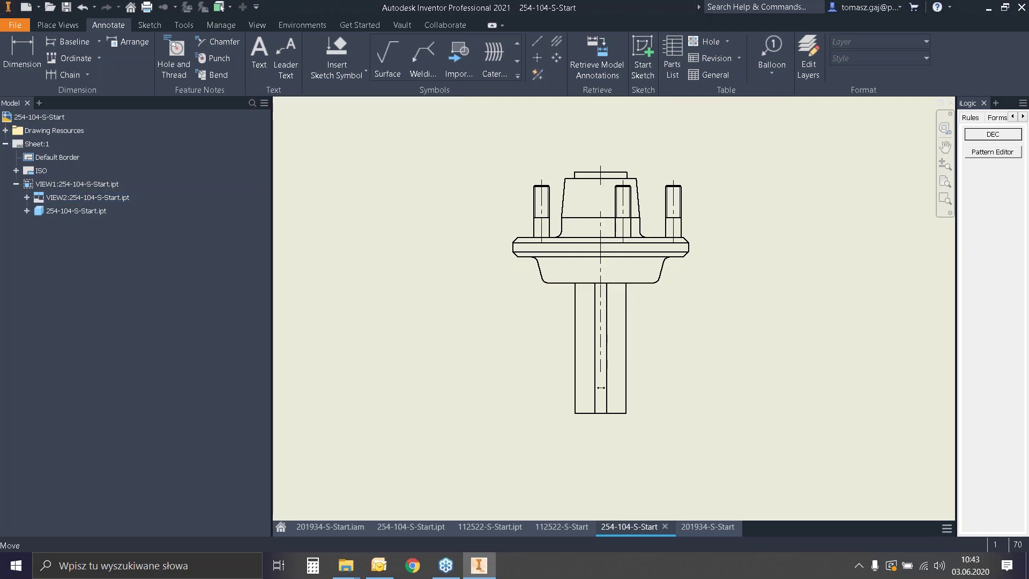
{"action": "left_click", "coordinate": [693, 330]}
{"action": "left_click", "coordinate": [796, 320]}
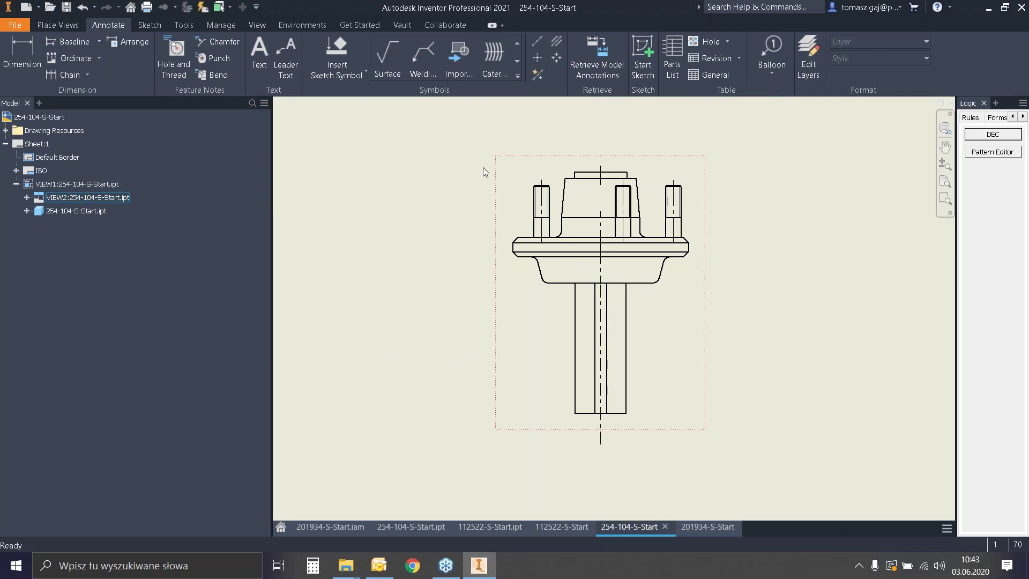
Dimension the outer diameter of the hub's flange between its two side edges, placing the dimension above the side view.
{"action": "left_click", "coordinate": [14, 70]}
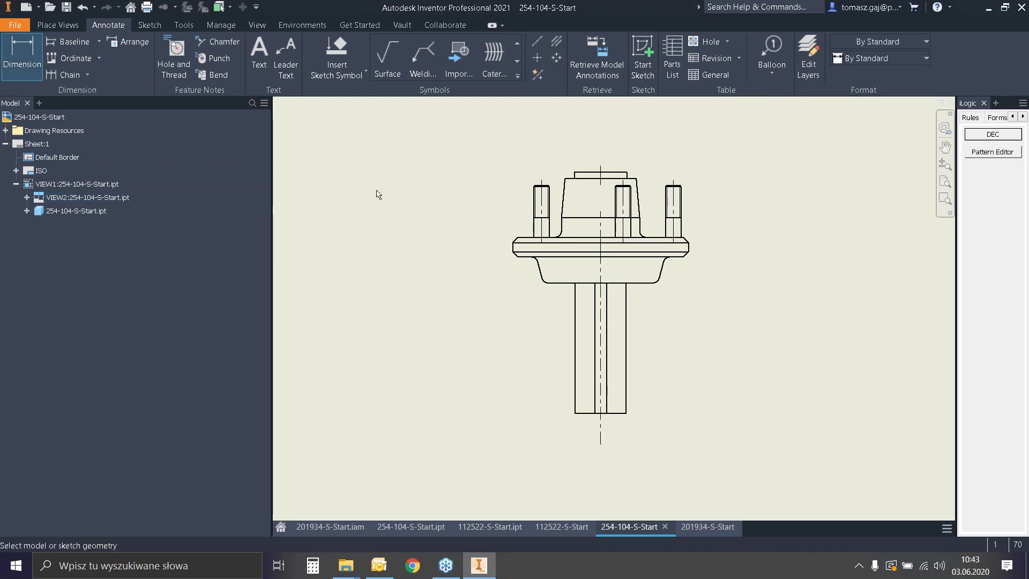
{"action": "scroll", "coordinate": [500, 243], "scroll_direction": "up", "scroll_amount": 3}
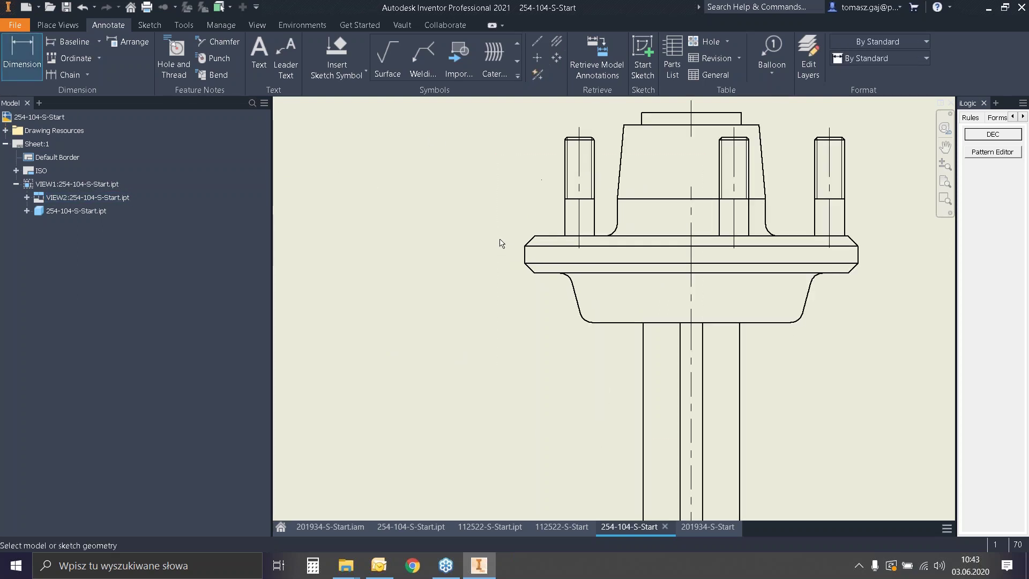
{"action": "scroll", "coordinate": [524, 251], "scroll_direction": "up", "scroll_amount": 4}
{"action": "left_click", "coordinate": [533, 256]}
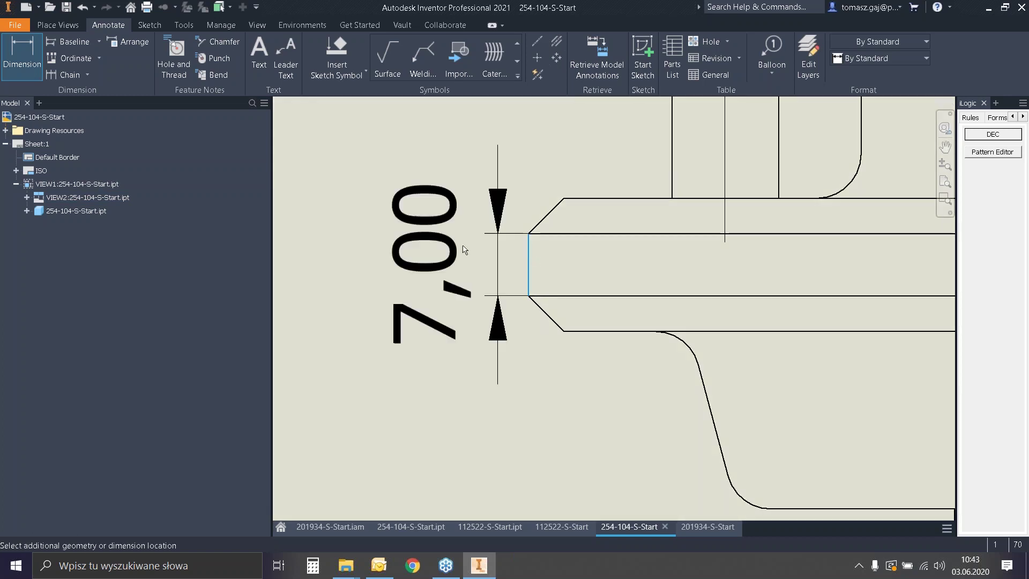
{"action": "scroll", "coordinate": [460, 247], "scroll_direction": "down", "scroll_amount": 5}
{"action": "scroll", "coordinate": [716, 248], "scroll_direction": "up", "scroll_amount": 6}
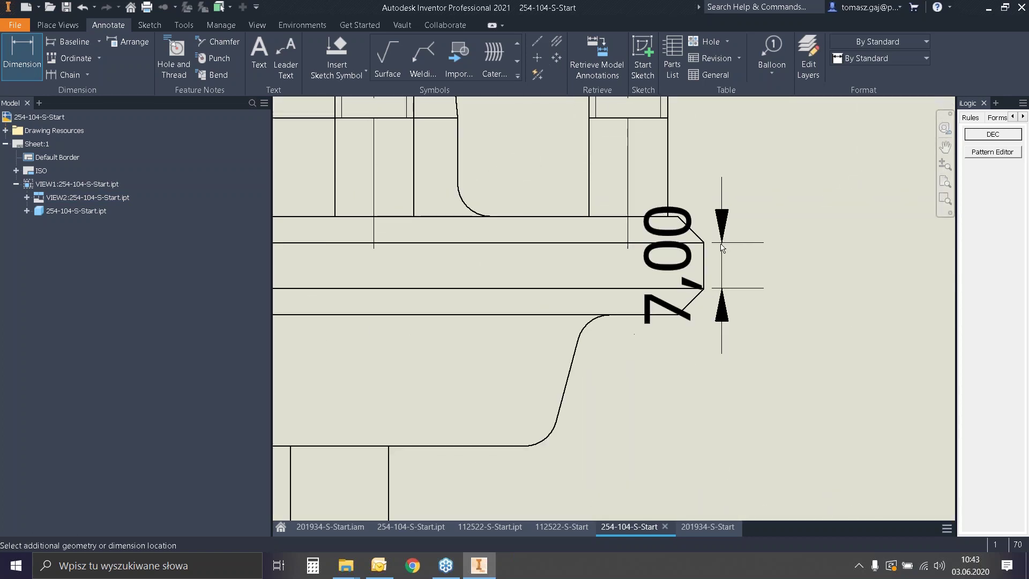
{"action": "left_click", "coordinate": [704, 265]}
{"action": "scroll", "coordinate": [758, 232], "scroll_direction": "down", "scroll_amount": 6}
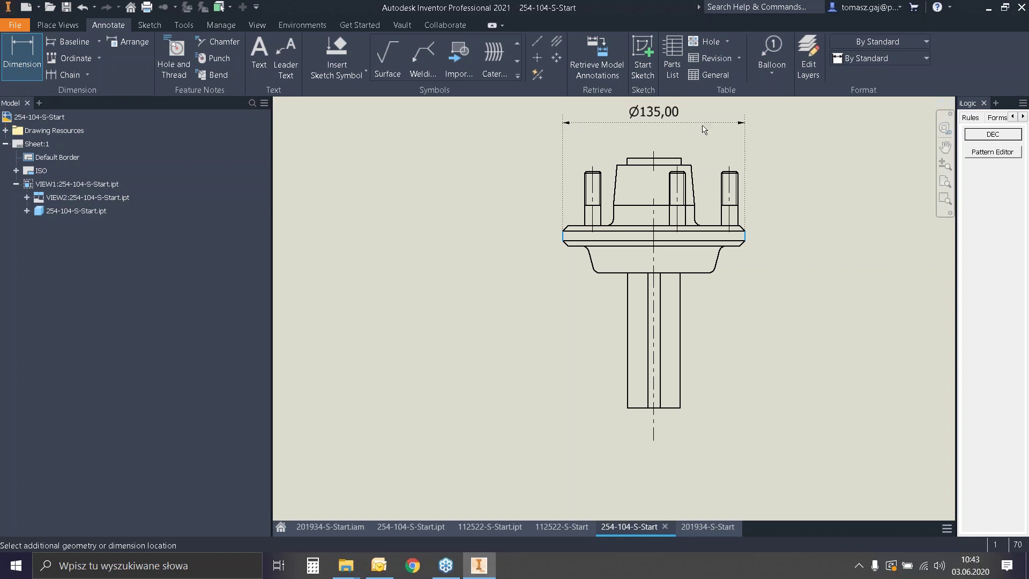
{"action": "middle_click_drag", "start_coordinate": [704, 130], "coordinate": [706, 166]}
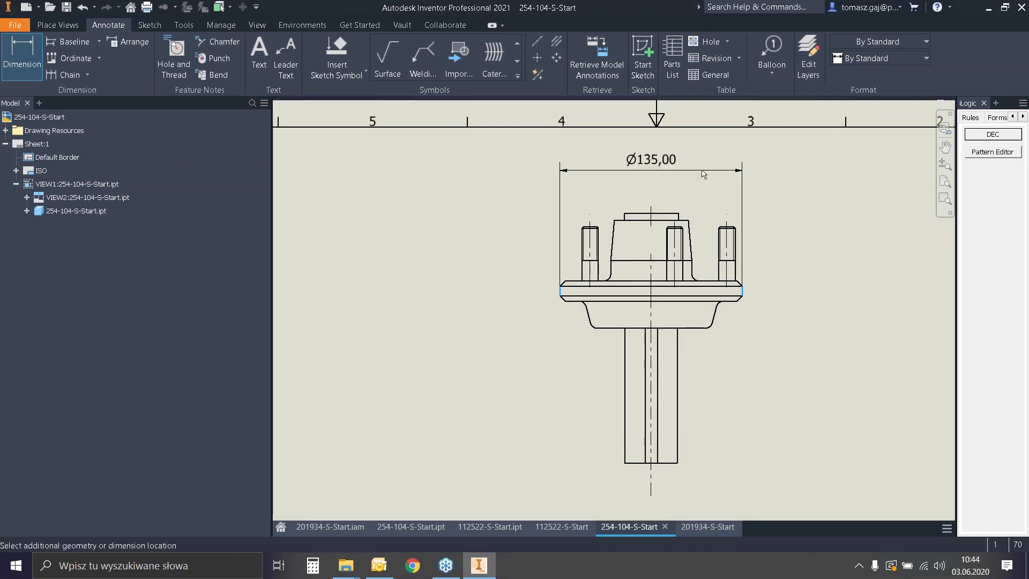
{"action": "left_click", "coordinate": [625, 226]}
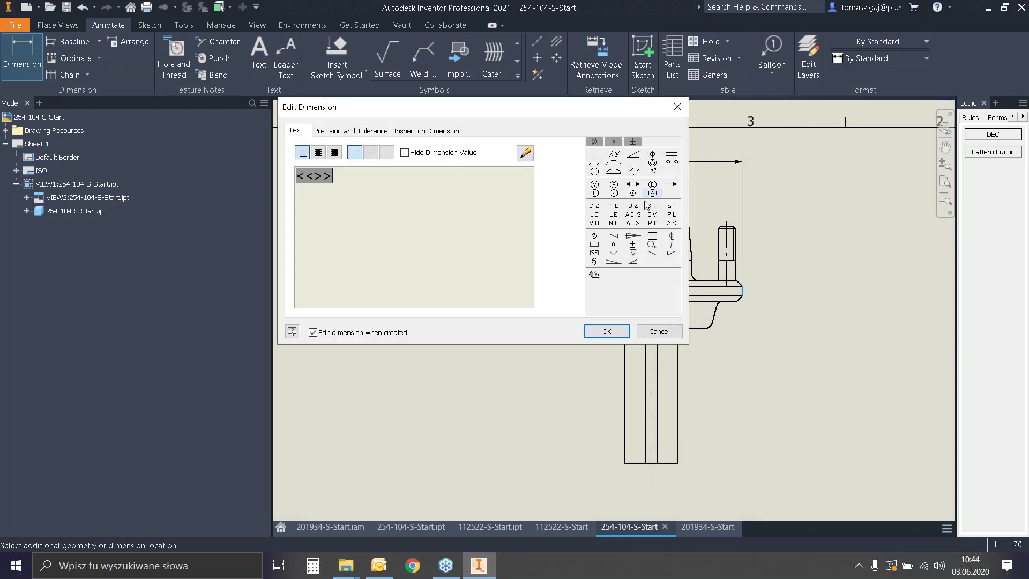
{"action": "left_click", "coordinate": [605, 332]}
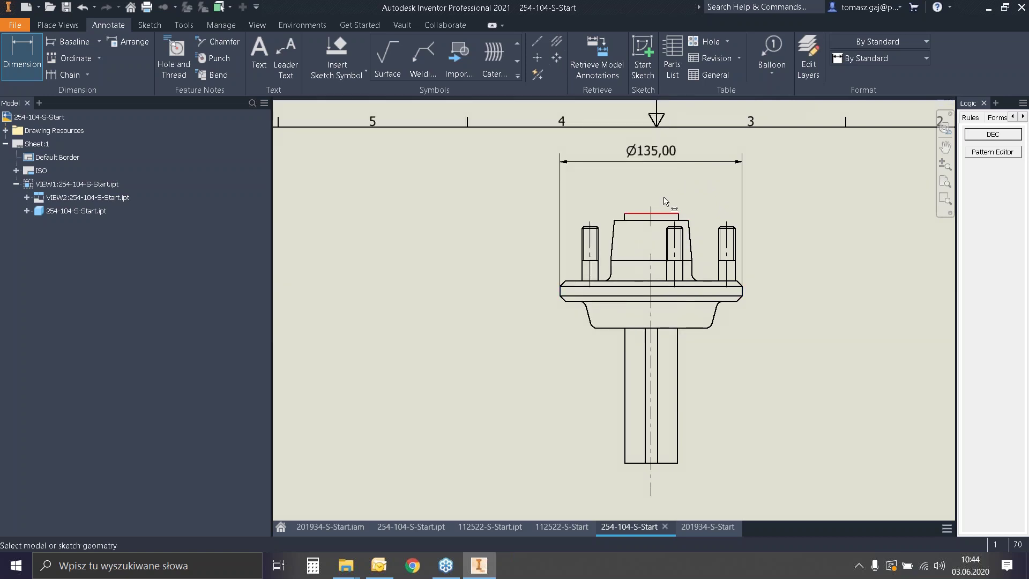
Dimension the diameter of the small top boss on the hub, placing it below the flange diameter dimension.
{"action": "scroll", "coordinate": [592, 243], "scroll_direction": "up", "scroll_amount": 3}
{"action": "scroll", "coordinate": [593, 244], "scroll_direction": "up", "scroll_amount": 3}
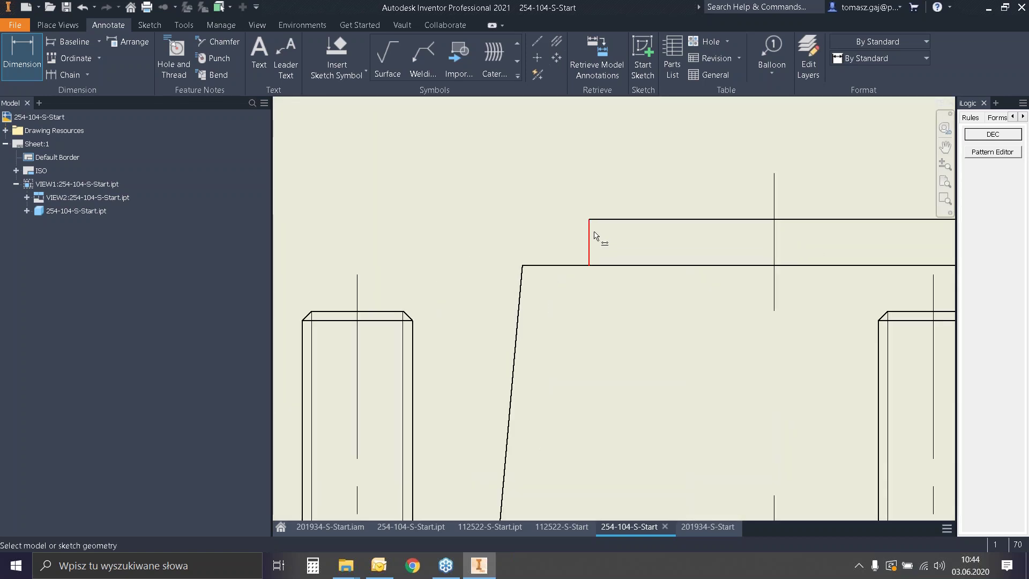
{"action": "left_click", "coordinate": [590, 238]}
{"action": "scroll", "coordinate": [494, 215], "scroll_direction": "down", "scroll_amount": 2}
{"action": "scroll", "coordinate": [494, 216], "scroll_direction": "down", "scroll_amount": 3}
{"action": "scroll", "coordinate": [571, 230], "scroll_direction": "up", "scroll_amount": 4}
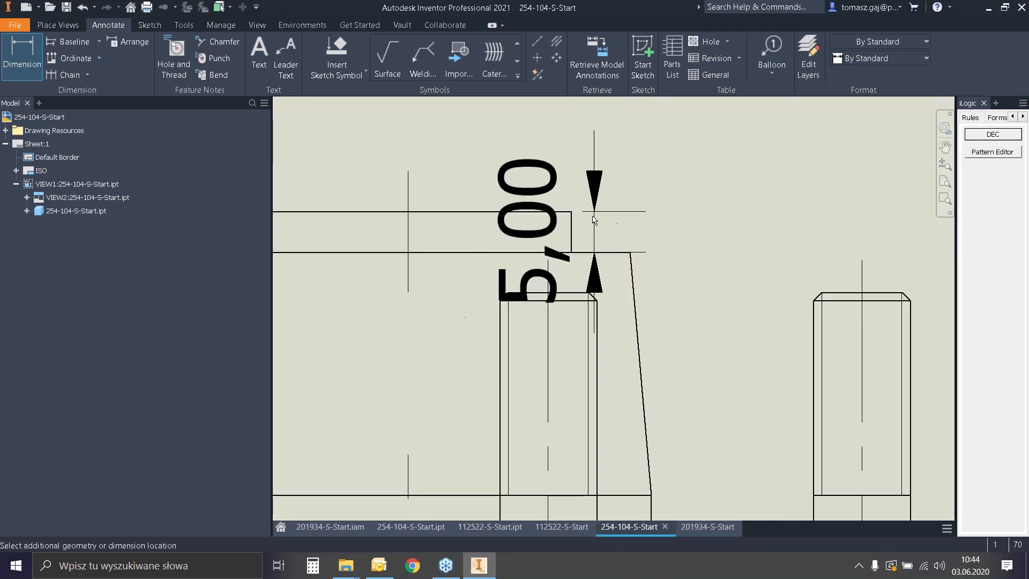
{"action": "left_click", "coordinate": [570, 235]}
{"action": "scroll", "coordinate": [648, 216], "scroll_direction": "down", "scroll_amount": 4}
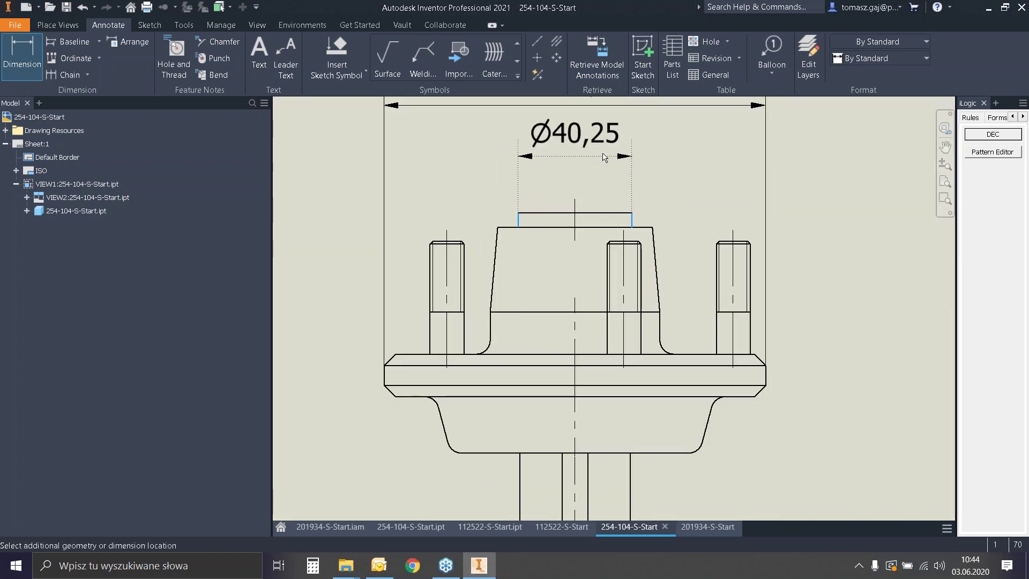
{"action": "left_click", "coordinate": [604, 161]}
{"action": "scroll", "coordinate": [669, 220], "scroll_direction": "down", "scroll_amount": 2}
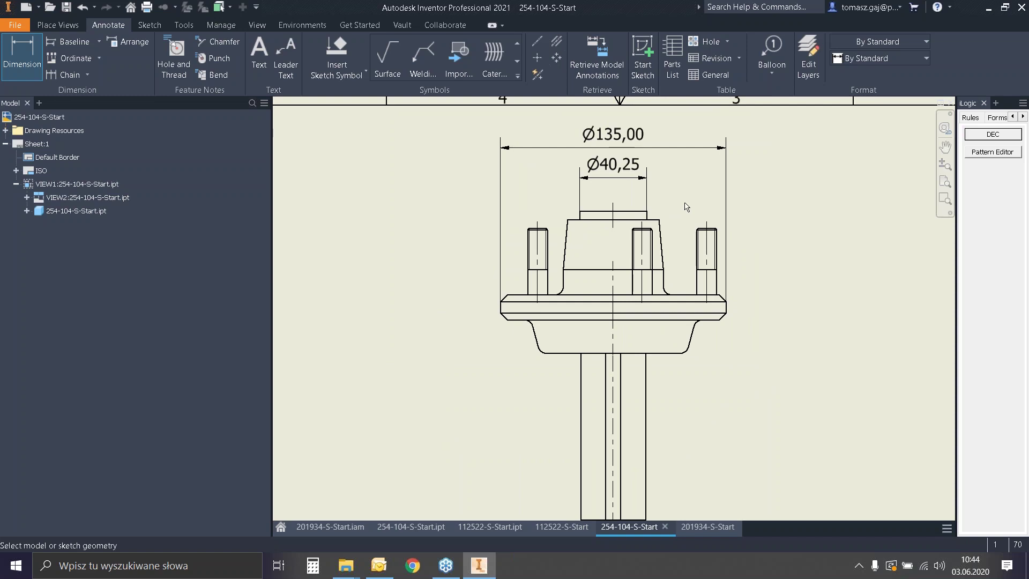
Dimension the shaft's width between its two outer edges, placing the dimension below the shaft's end.
{"action": "scroll", "coordinate": [673, 194], "scroll_direction": "down", "scroll_amount": 4}
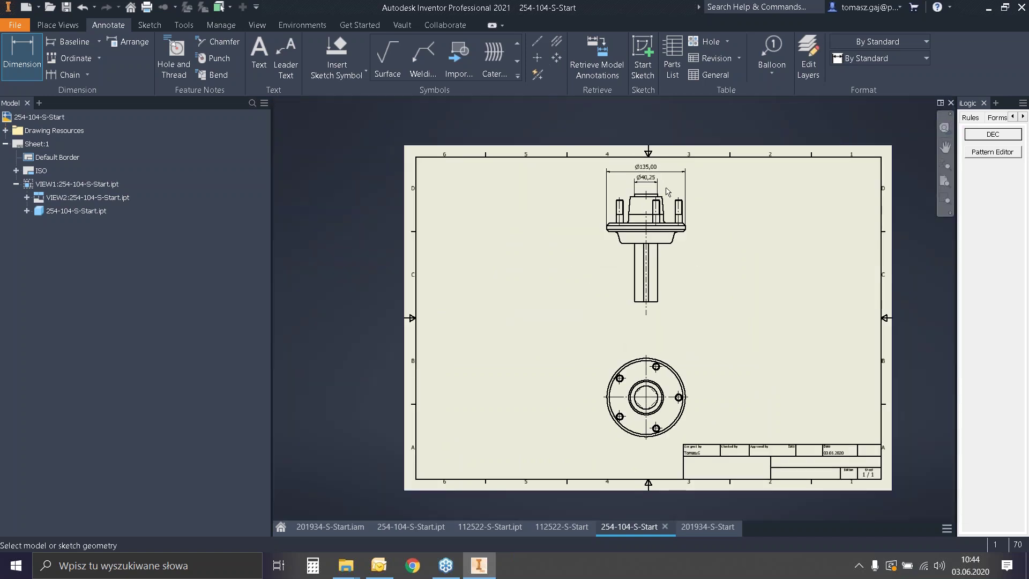
{"action": "scroll", "coordinate": [668, 192], "scroll_direction": "up", "scroll_amount": 5}
{"action": "scroll", "coordinate": [668, 192], "scroll_direction": "down", "scroll_amount": 3}
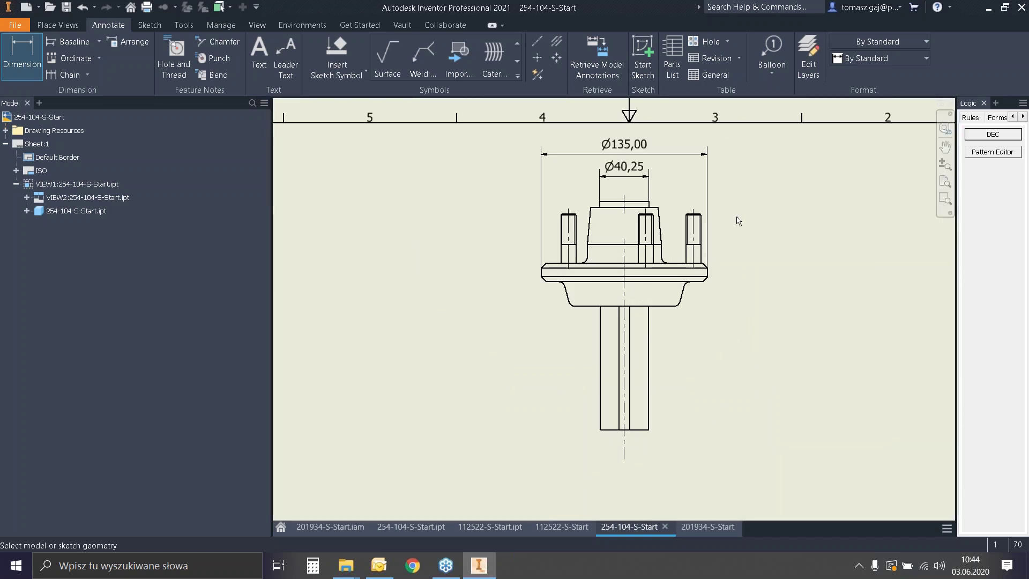
{"action": "left_click", "coordinate": [600, 418]}
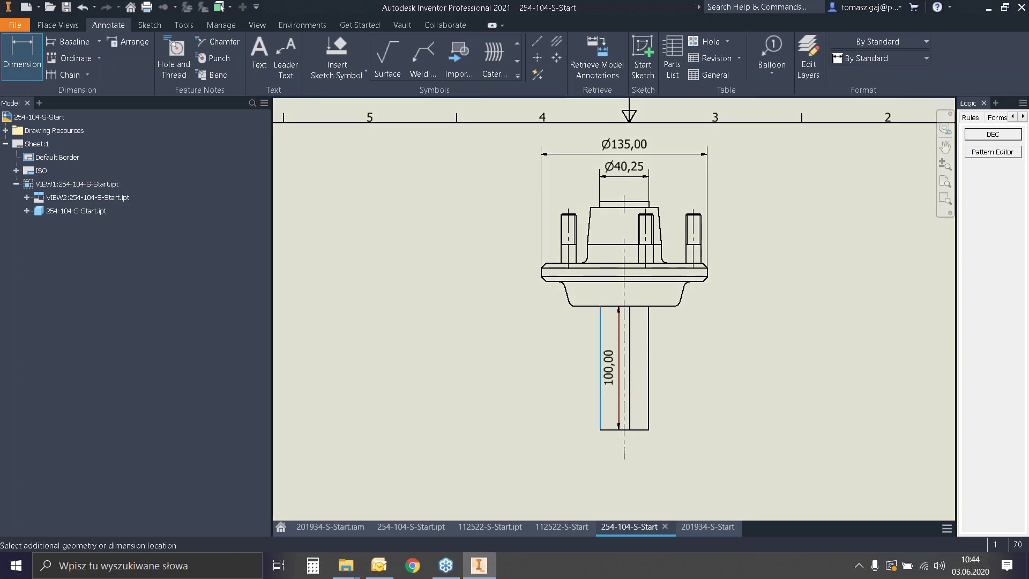
{"action": "left_click", "coordinate": [648, 391]}
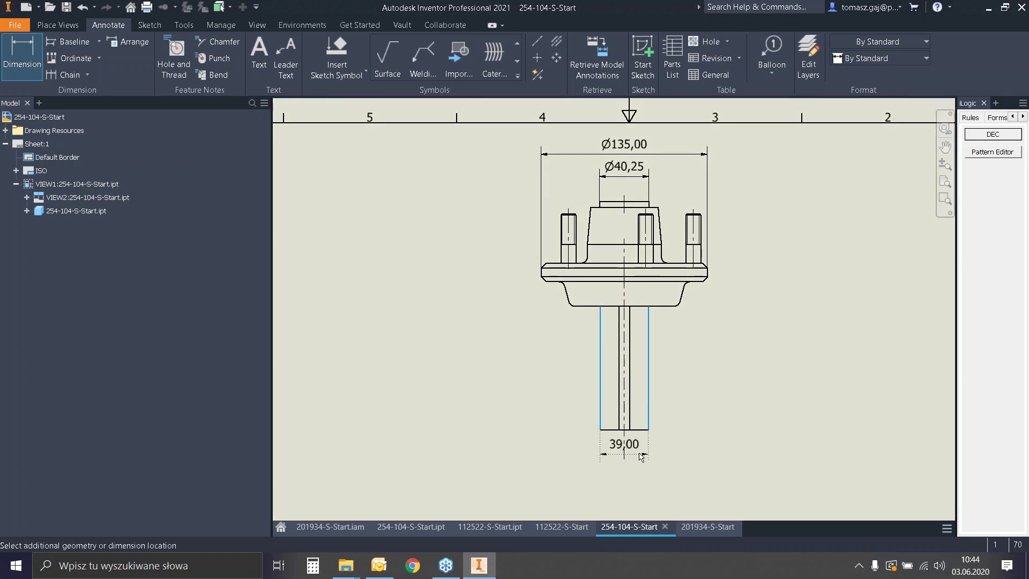
{"action": "left_click", "coordinate": [646, 476]}
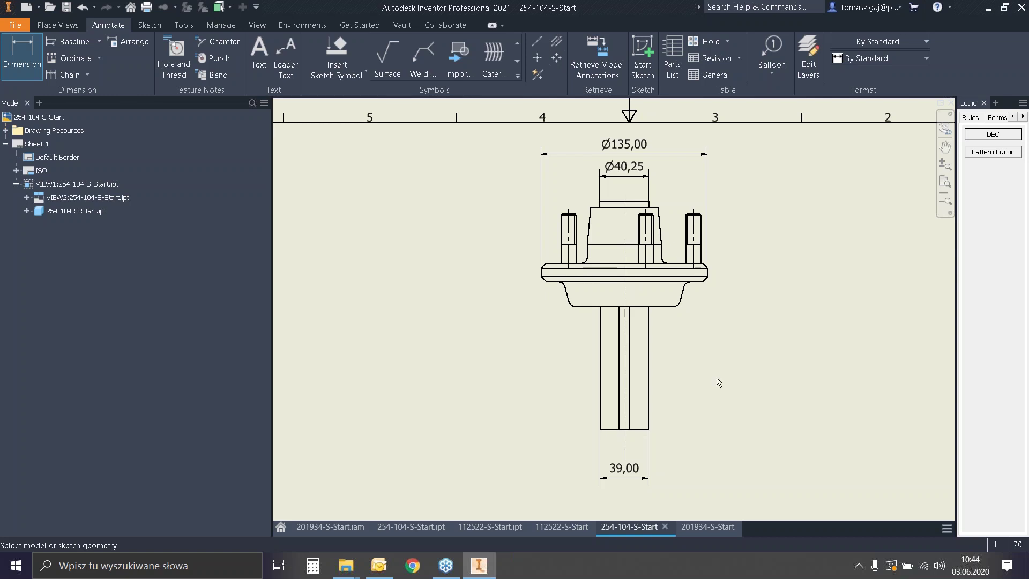
Return to the 201934-S-Start assembly drawing and move its projected and base views higher on the sheet.
{"action": "scroll", "coordinate": [718, 382], "scroll_direction": "down", "scroll_amount": 4}
{"action": "scroll", "coordinate": [737, 360], "scroll_direction": "up", "scroll_amount": 3}
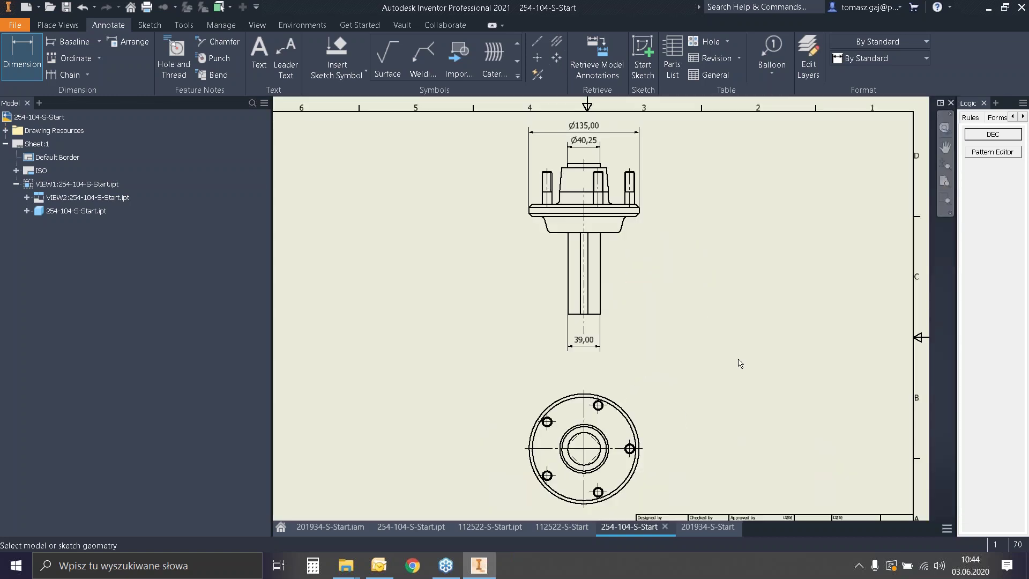
{"action": "scroll", "coordinate": [723, 349], "scroll_direction": "down", "scroll_amount": 2}
{"action": "scroll", "coordinate": [697, 343], "scroll_direction": "down", "scroll_amount": 1}
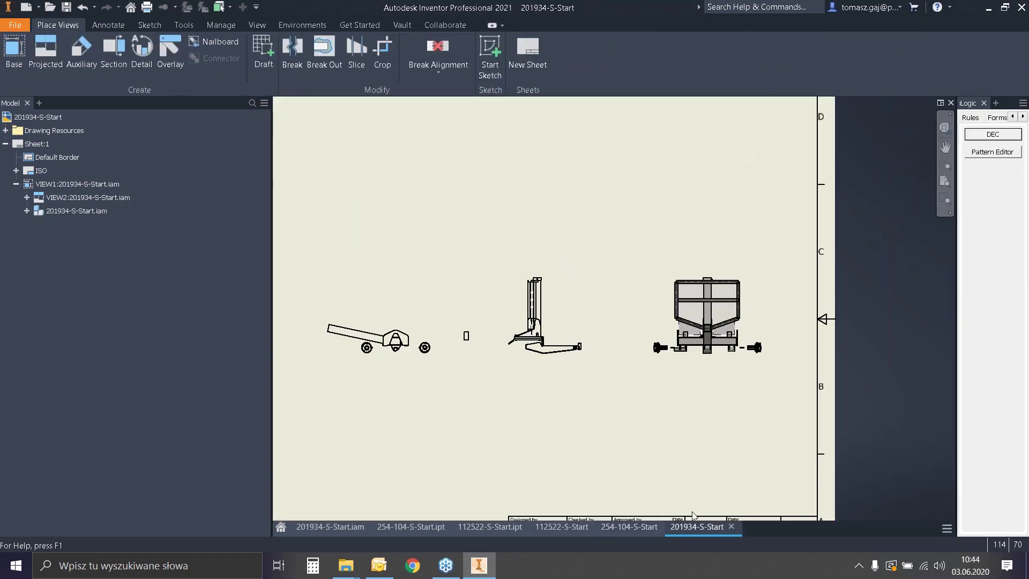
{"action": "scroll", "coordinate": [644, 420], "scroll_direction": "down", "scroll_amount": 2}
{"action": "left_click_drag", "start_coordinate": [674, 334], "coordinate": [621, 268]}
{"action": "left_click_drag", "start_coordinate": [465, 344], "coordinate": [368, 261]}
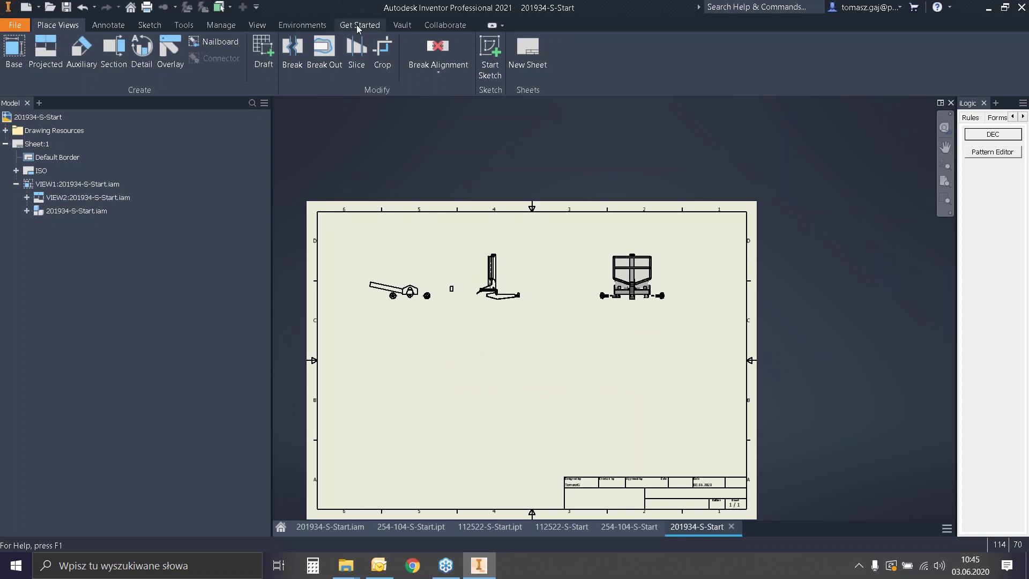
Project a shaded isometric view from the projected view VIEW2 and place it on the sheet below the base view.
{"action": "left_click", "coordinate": [58, 60]}
{"action": "left_click", "coordinate": [607, 313]}
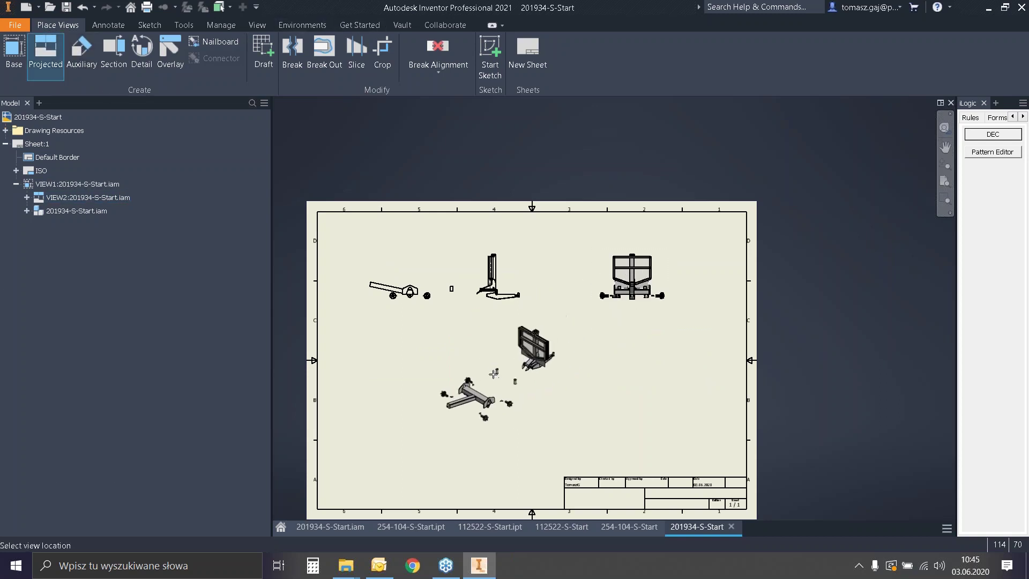
{"action": "right_click", "coordinate": [587, 380]}
{"action": "left_click", "coordinate": [577, 338]}
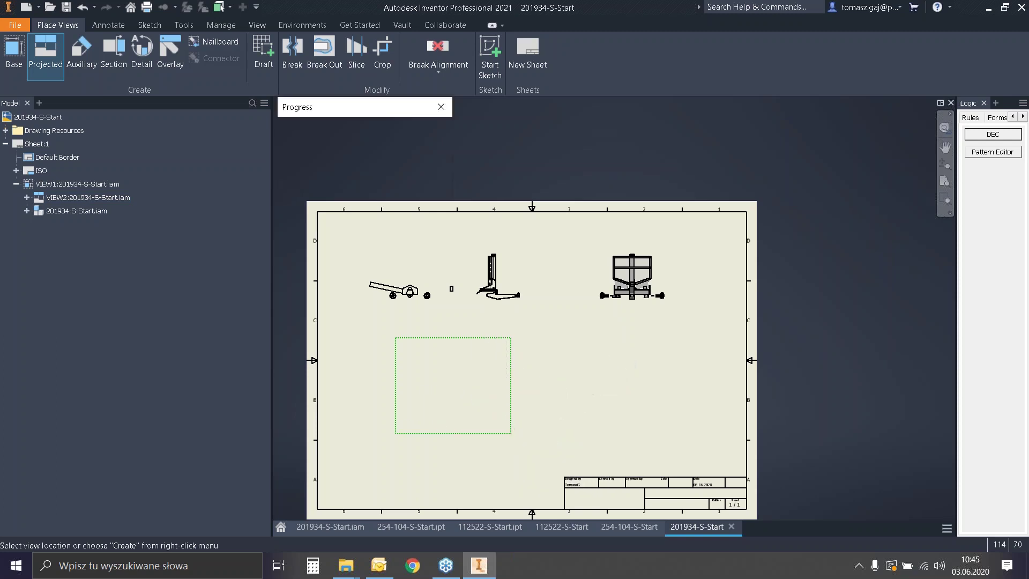
{"action": "scroll", "coordinate": [597, 381], "scroll_direction": "up", "scroll_amount": 4}
{"action": "scroll", "coordinate": [599, 381], "scroll_direction": "down", "scroll_amount": 3}
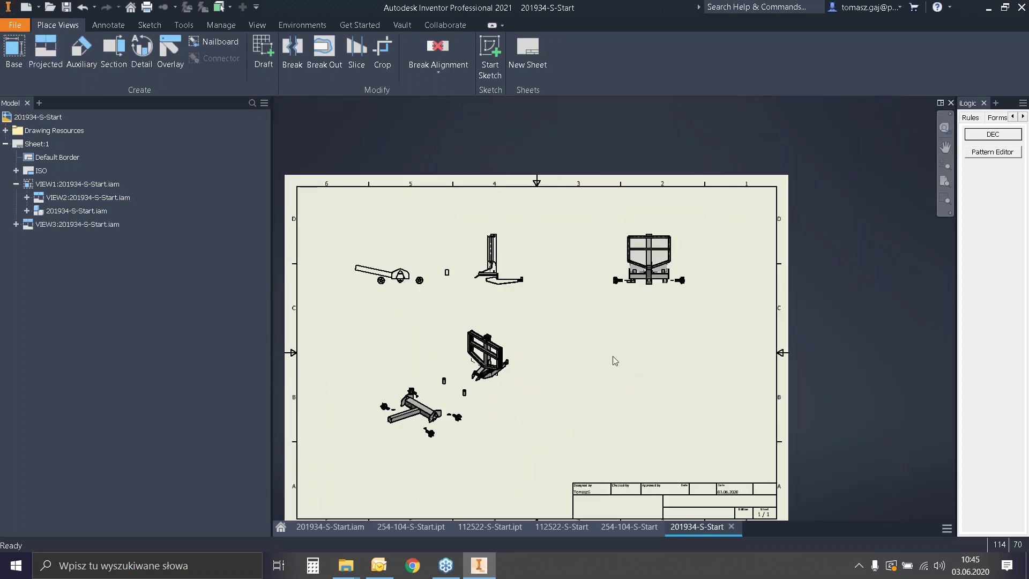
{"action": "left_click", "coordinate": [111, 27]}
{"action": "left_click", "coordinate": [673, 67]}
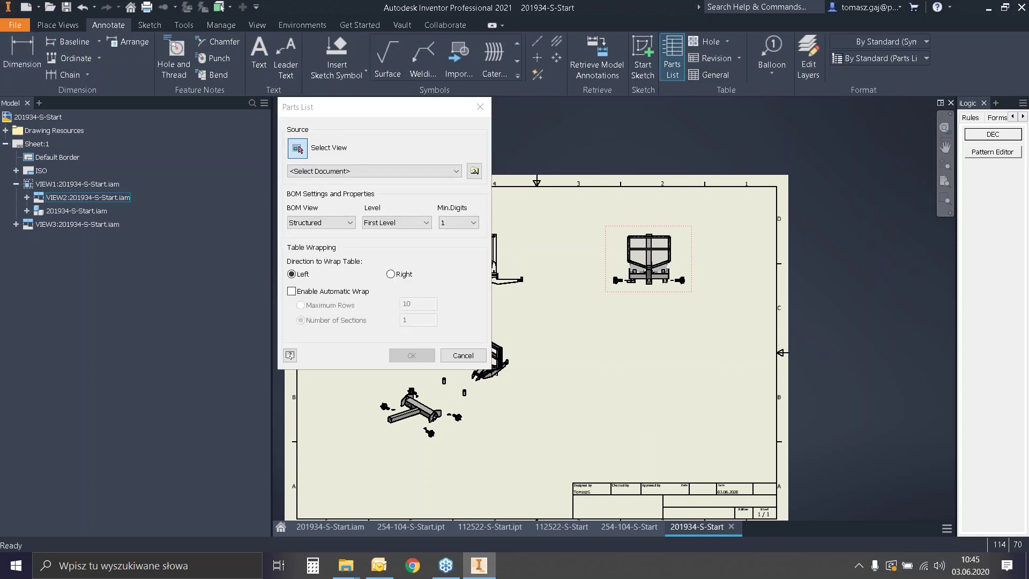
{"action": "left_click", "coordinate": [329, 223]}
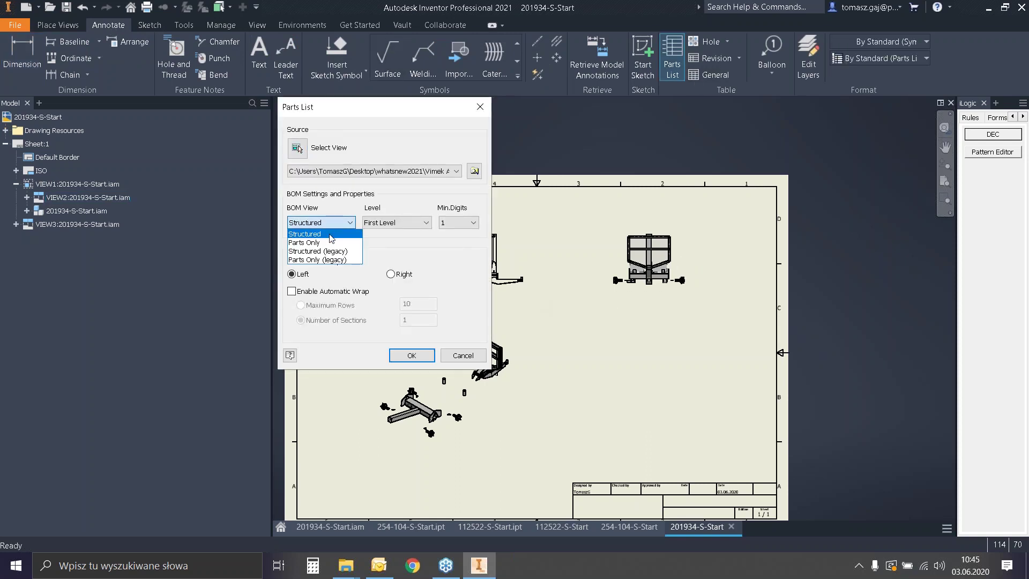
{"action": "left_click", "coordinate": [327, 242]}
{"action": "left_click", "coordinate": [408, 355]}
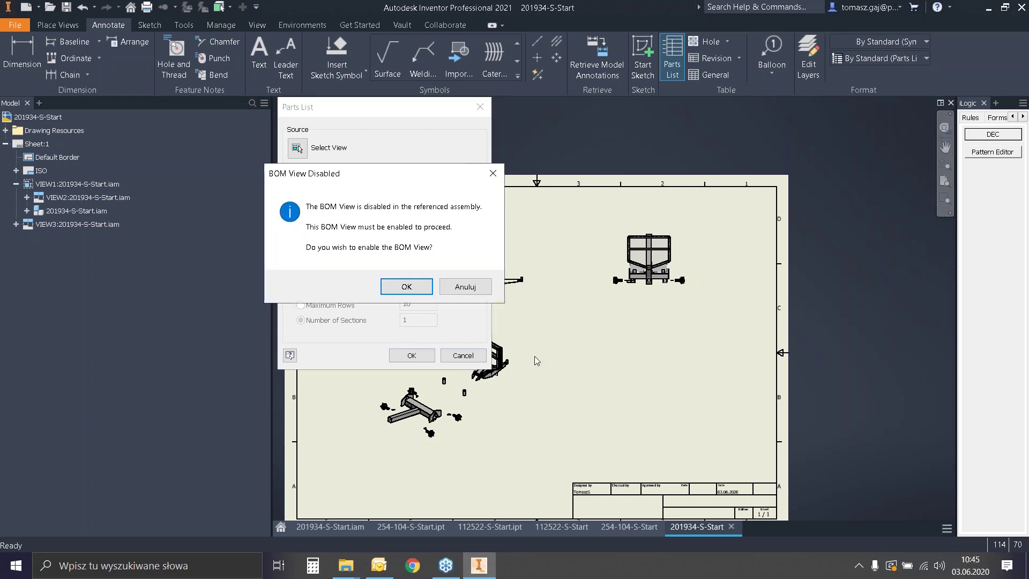
{"action": "left_click", "coordinate": [406, 286]}
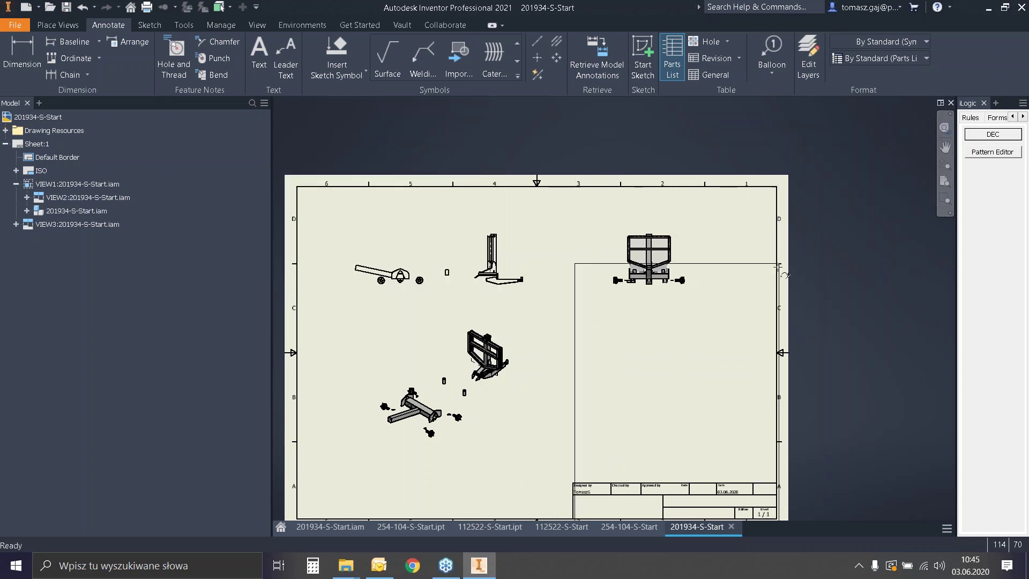
Place a Structured, First Level parts list for the shaded projected view near the sheet's upper right, enabling the assembly's BOM view.
{"action": "left_click", "coordinate": [672, 56]}
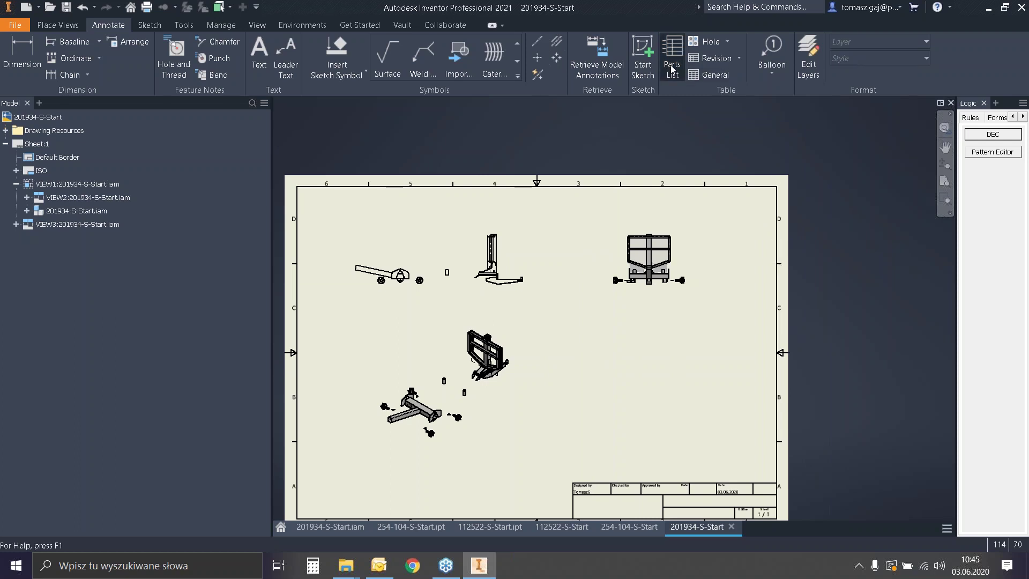
{"action": "left_click", "coordinate": [680, 216]}
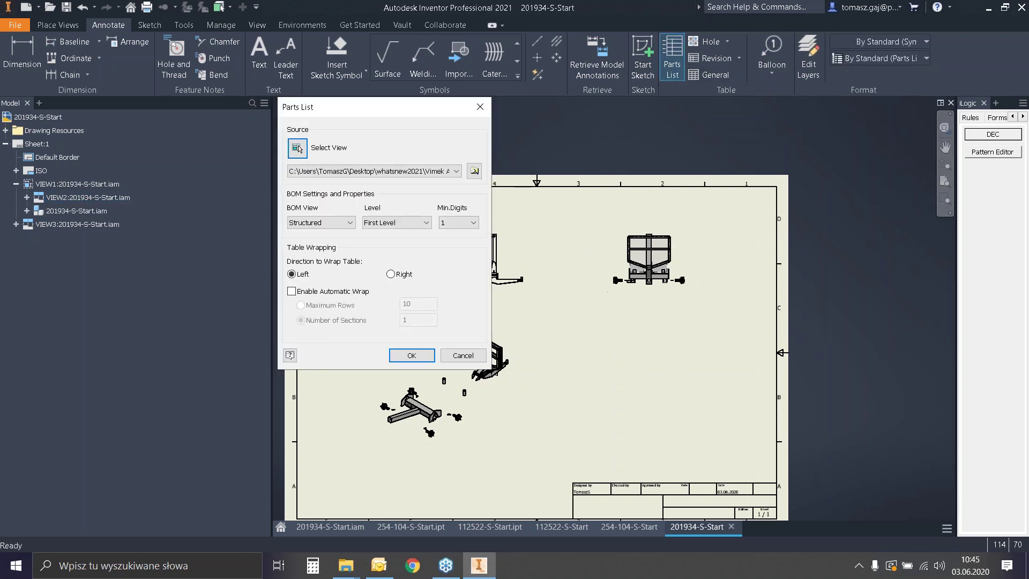
{"action": "left_click", "coordinate": [412, 355]}
{"action": "left_click", "coordinate": [426, 288]}
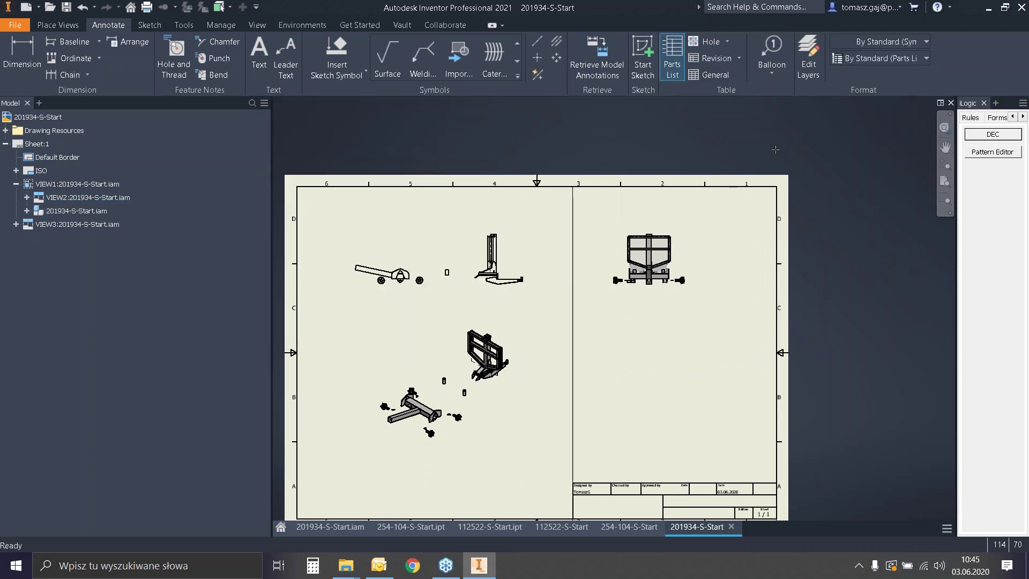
{"action": "left_click", "coordinate": [755, 209]}
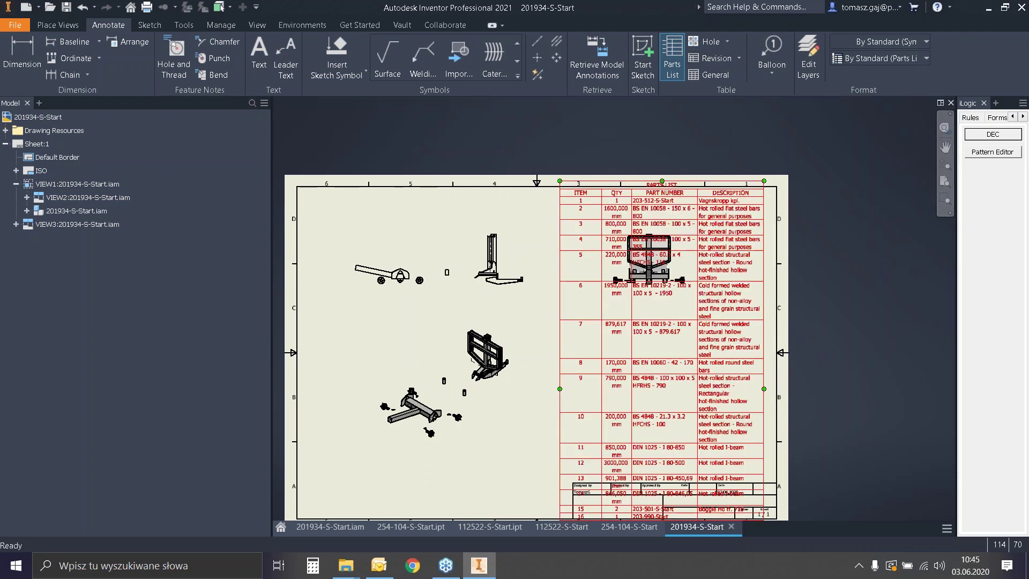
Widen the parts list's description and part number columns so their entries need fewer wrapped lines.
{"action": "left_click", "coordinate": [758, 305]}
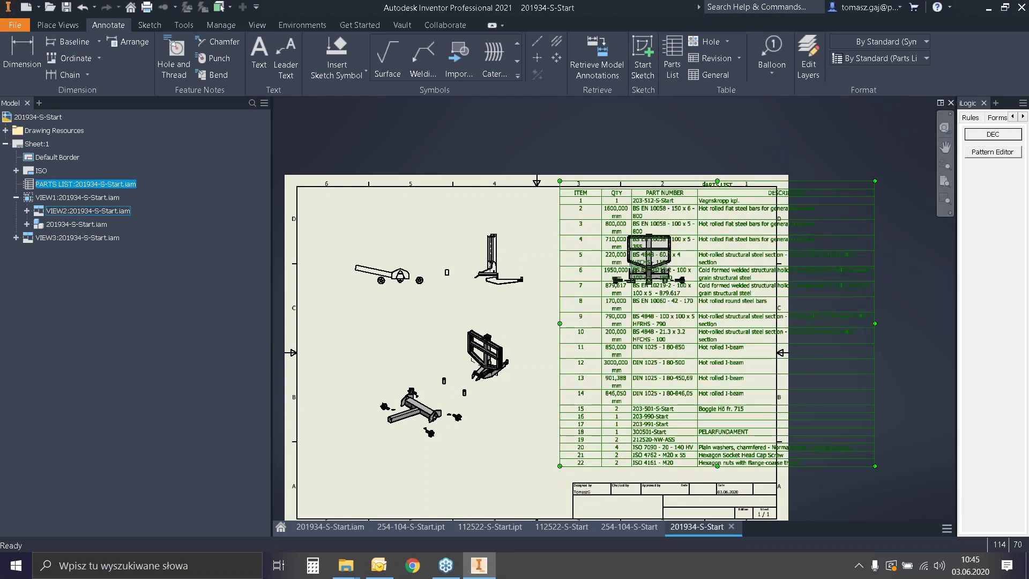
{"action": "key", "text": "Escape"}
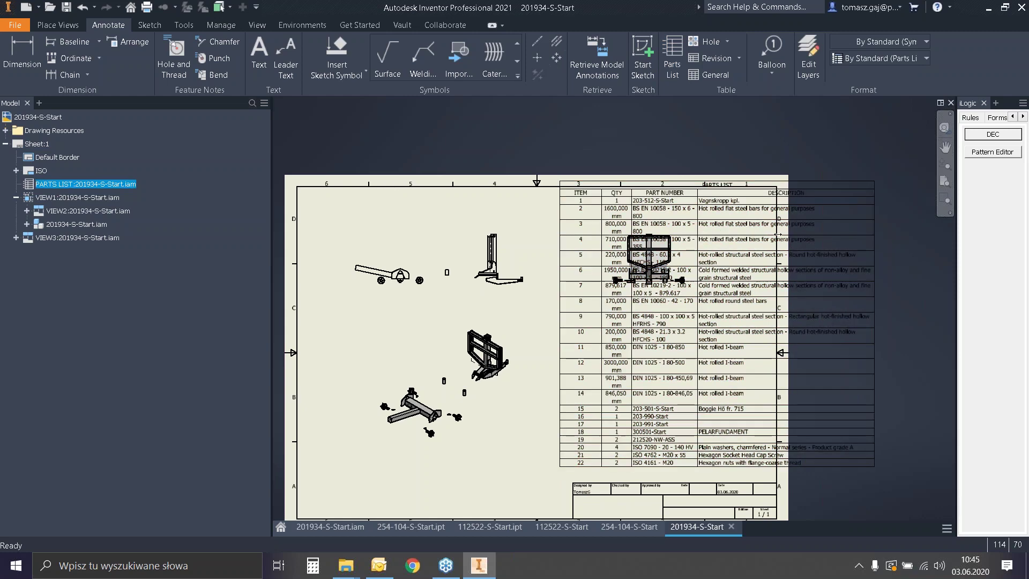
{"action": "left_click_drag", "start_coordinate": [778, 234], "coordinate": [706, 235]}
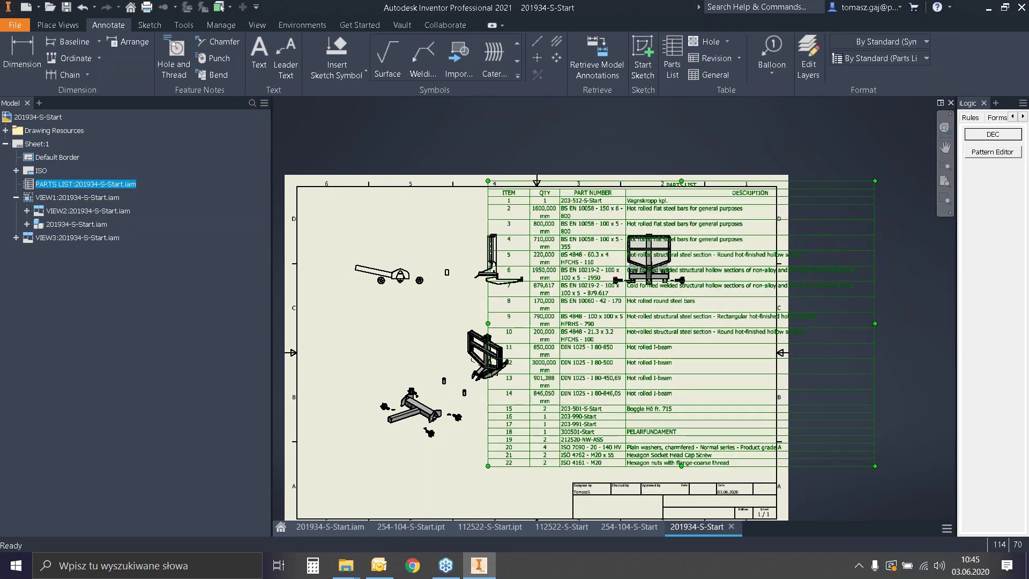
{"action": "left_click_drag", "start_coordinate": [625, 310], "coordinate": [495, 307]}
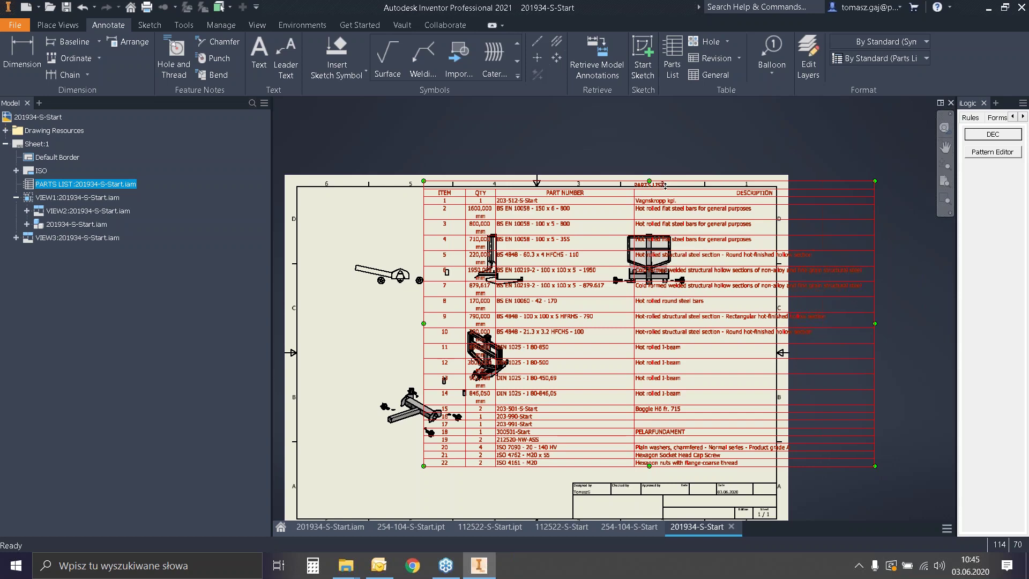
Try shifting the structured parts list towards the right, clear of the views, and delete it from the sheet.
{"action": "scroll", "coordinate": [760, 254], "scroll_direction": "down", "scroll_amount": 2}
{"action": "scroll", "coordinate": [787, 376], "scroll_direction": "up", "scroll_amount": 3}
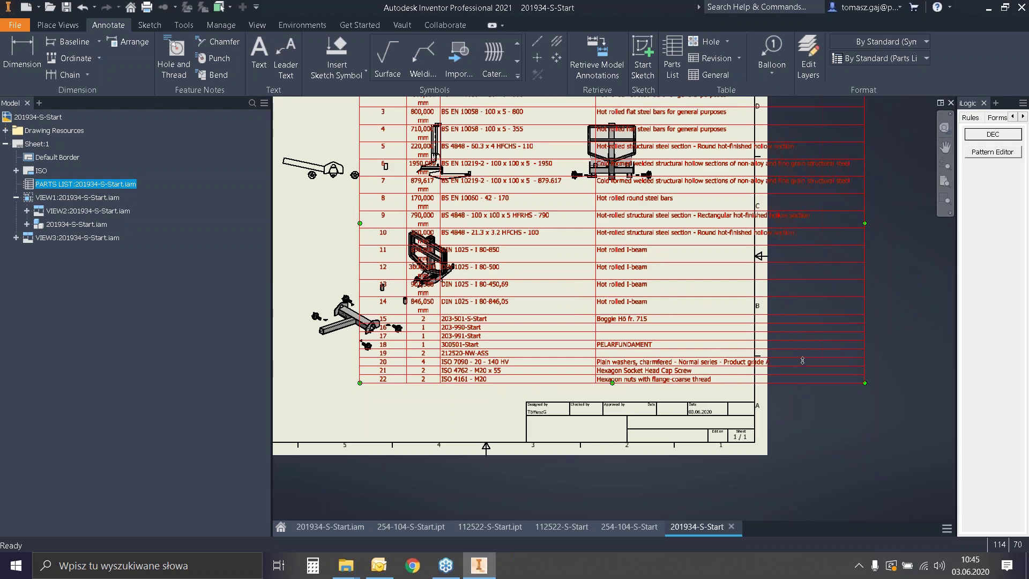
{"action": "scroll", "coordinate": [750, 376], "scroll_direction": "down", "scroll_amount": 3}
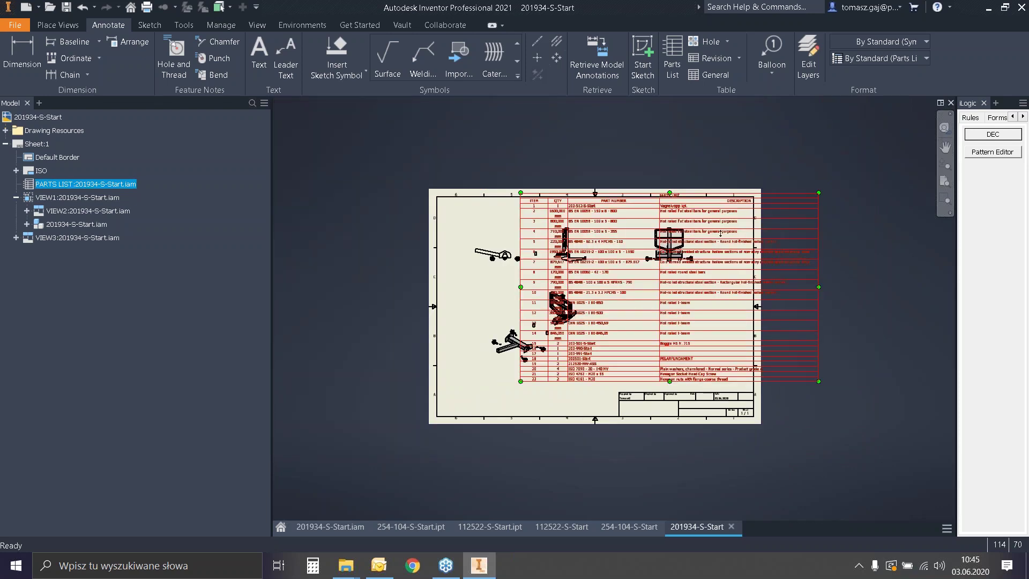
{"action": "left_click_drag", "start_coordinate": [712, 213], "coordinate": [867, 236]}
{"action": "scroll", "coordinate": [722, 328], "scroll_direction": "up", "scroll_amount": 3}
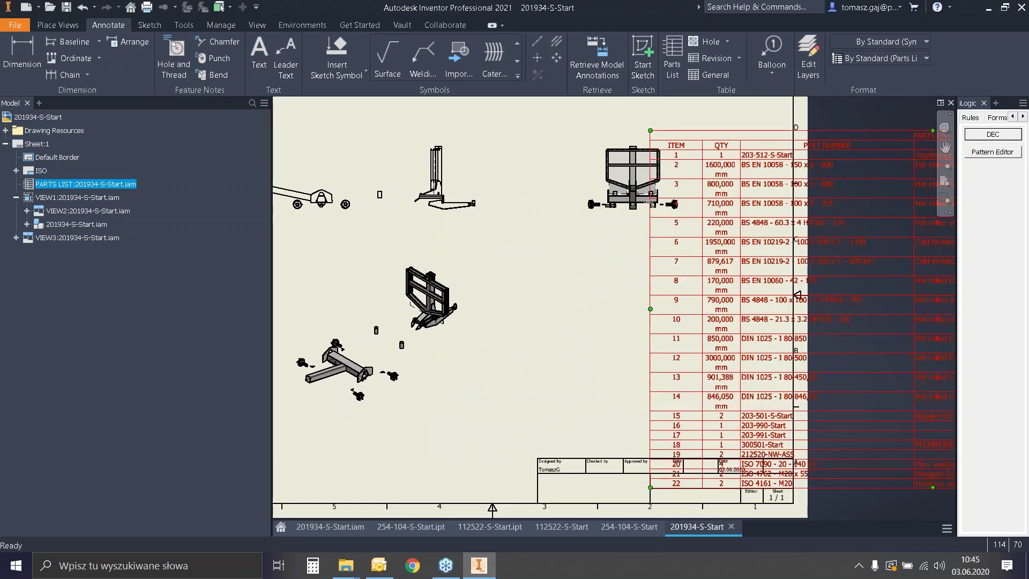
{"action": "scroll", "coordinate": [569, 252], "scroll_direction": "down", "scroll_amount": 2}
{"action": "key", "text": "Delete"}
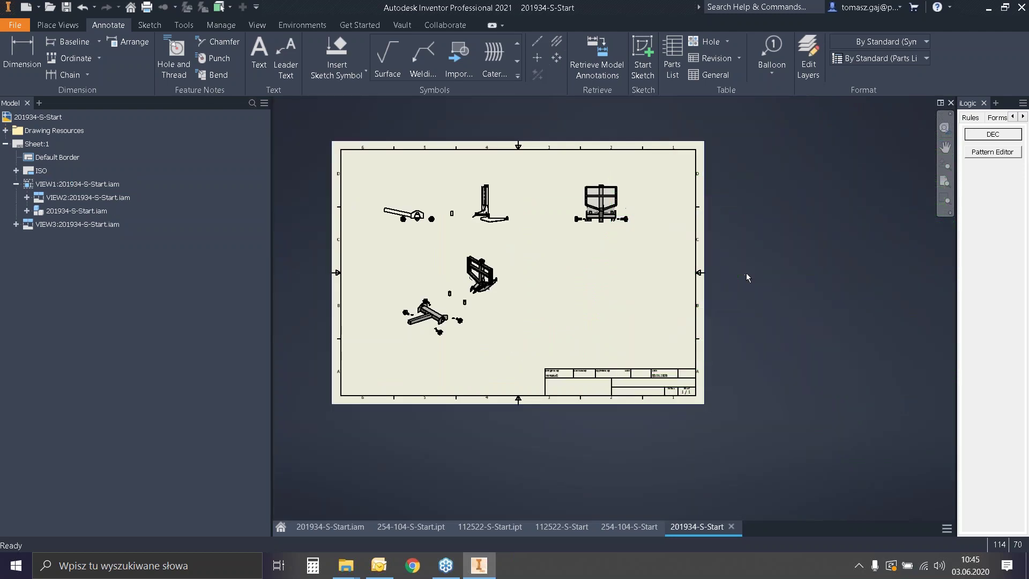
Place a Structured (legacy) parts list for the shaded projected view against the sheet's right border and stretch the table wider.
{"action": "left_click", "coordinate": [671, 54]}
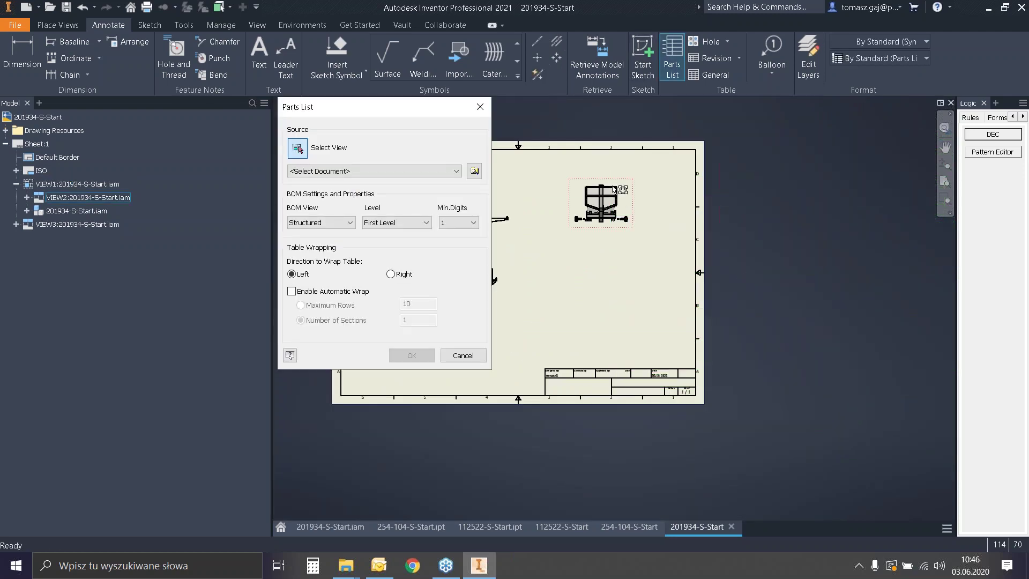
{"action": "scroll", "coordinate": [722, 211], "scroll_direction": "down", "scroll_amount": 2}
{"action": "left_click", "coordinate": [651, 205]}
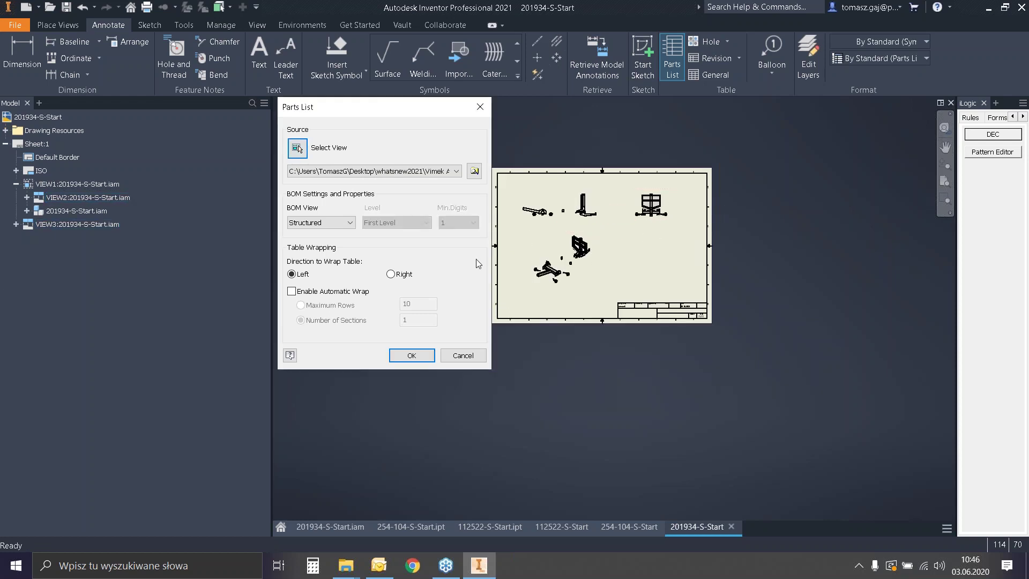
{"action": "left_click", "coordinate": [346, 224]}
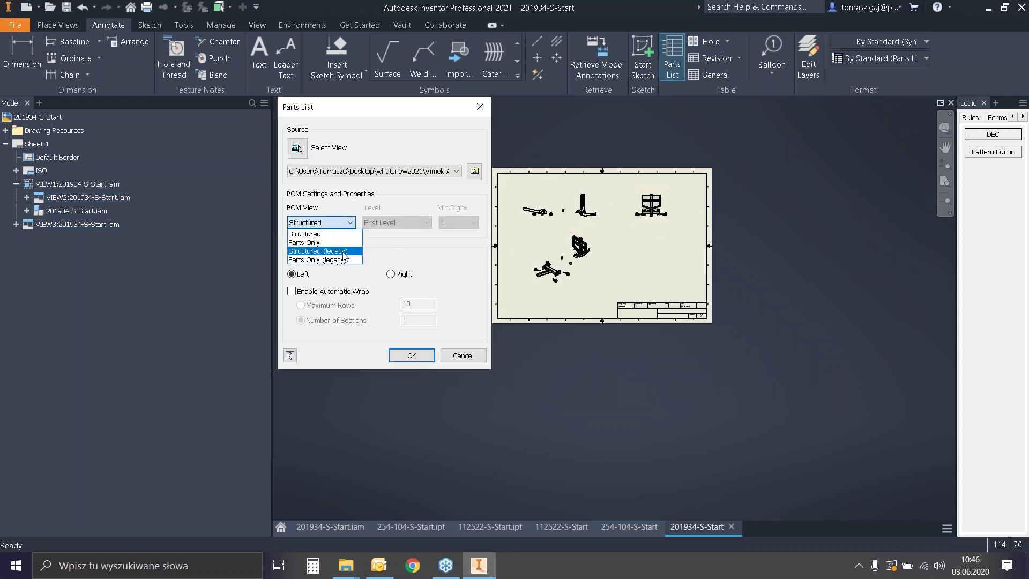
{"action": "left_click", "coordinate": [320, 251]}
{"action": "left_click", "coordinate": [412, 355]}
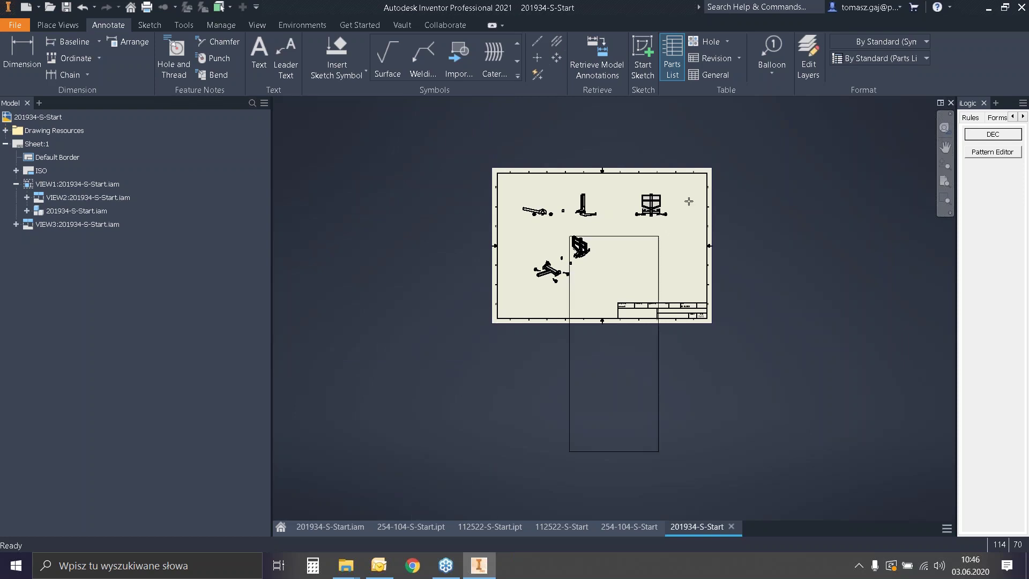
{"action": "left_click", "coordinate": [707, 211]}
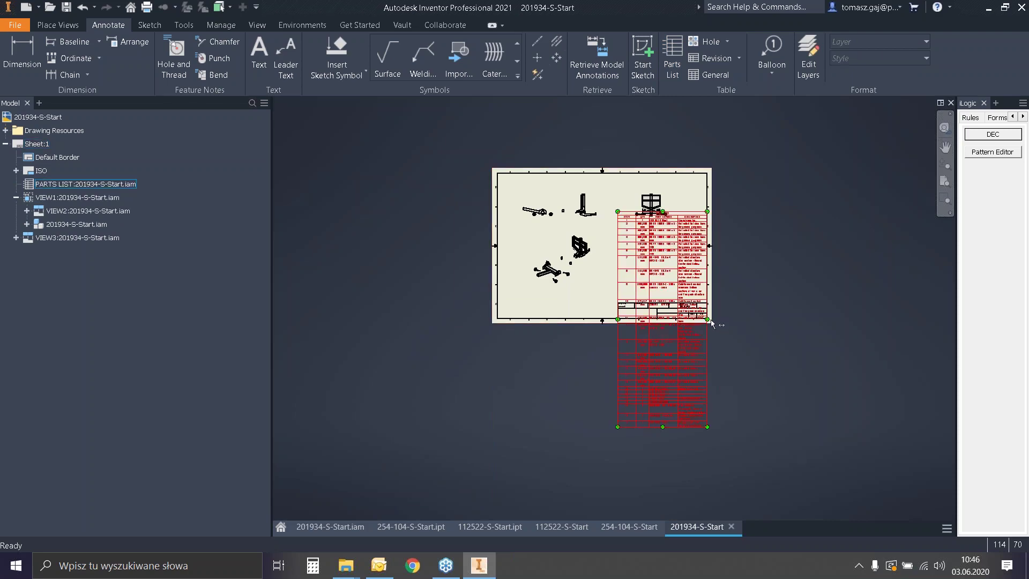
{"action": "left_click_drag", "start_coordinate": [711, 320], "coordinate": [781, 325]}
Move the shaded projected view and the base view further left on the sheet, away from the parts list.
{"action": "scroll", "coordinate": [634, 189], "scroll_direction": "up", "scroll_amount": 3}
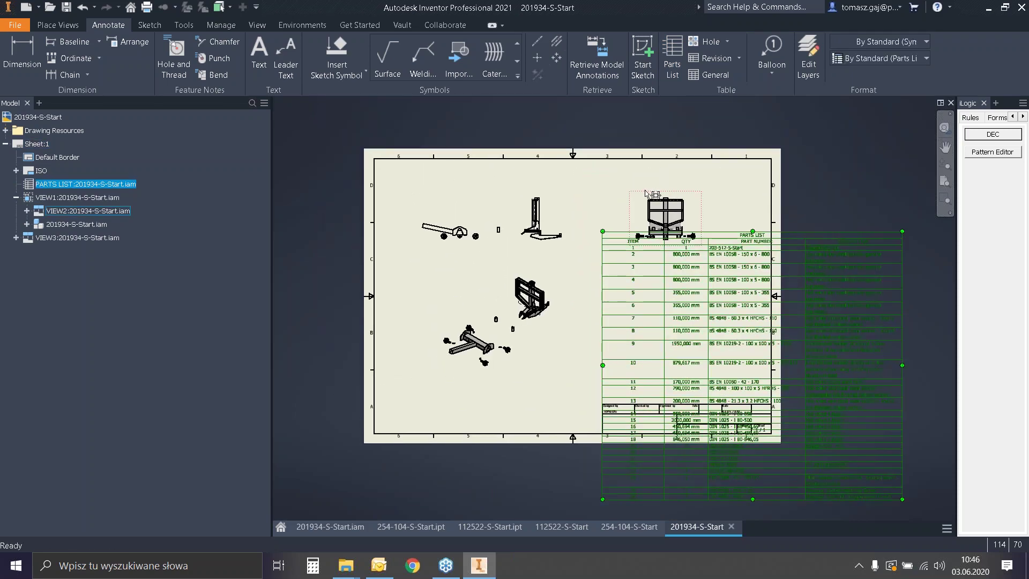
{"action": "left_click_drag", "start_coordinate": [634, 190], "coordinate": [582, 195]}
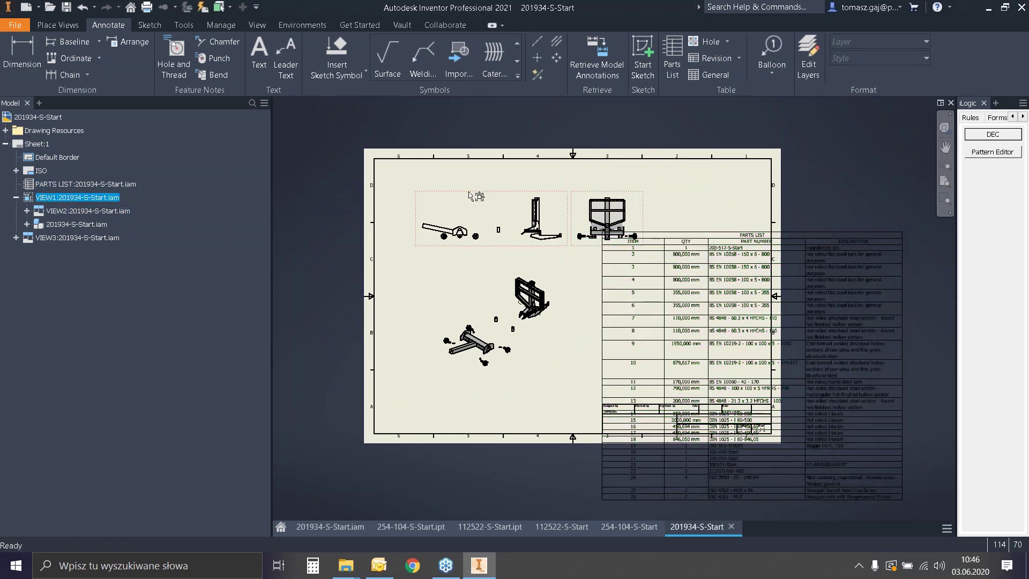
{"action": "left_click_drag", "start_coordinate": [478, 196], "coordinate": [442, 196]}
{"action": "left_click_drag", "start_coordinate": [572, 201], "coordinate": [555, 198]}
Move the parts list up to the sheet's upper border, to the right of the projected view.
{"action": "left_click", "coordinate": [730, 310]}
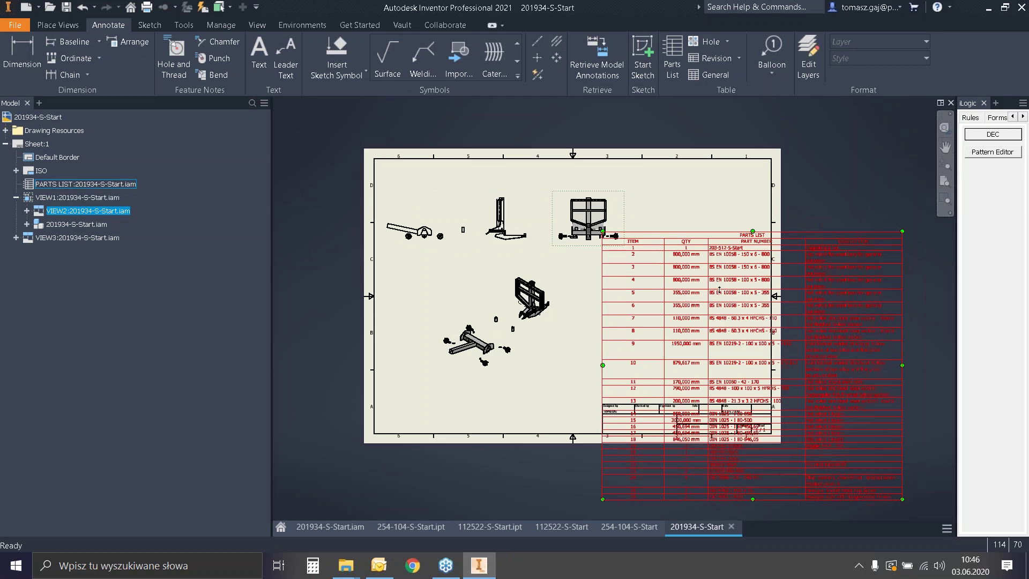
{"action": "left_click_drag", "start_coordinate": [719, 290], "coordinate": [743, 185]}
{"action": "scroll", "coordinate": [743, 232], "scroll_direction": "up", "scroll_amount": 3}
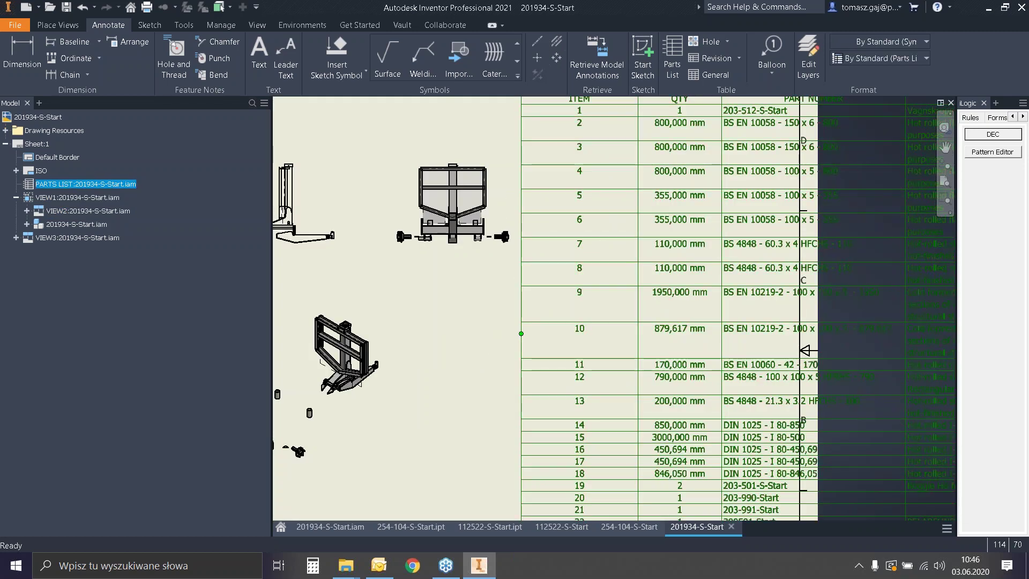
{"action": "key", "text": "Home"}
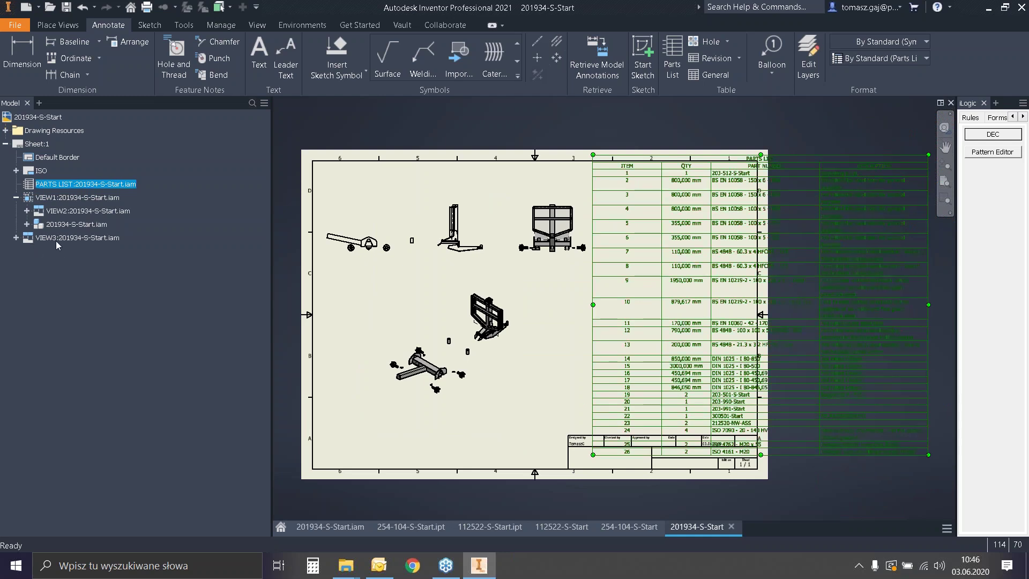
Create a sheet format named pokaz from Sheet:1 with its views and parts list.
{"action": "left_click", "coordinate": [16, 197]}
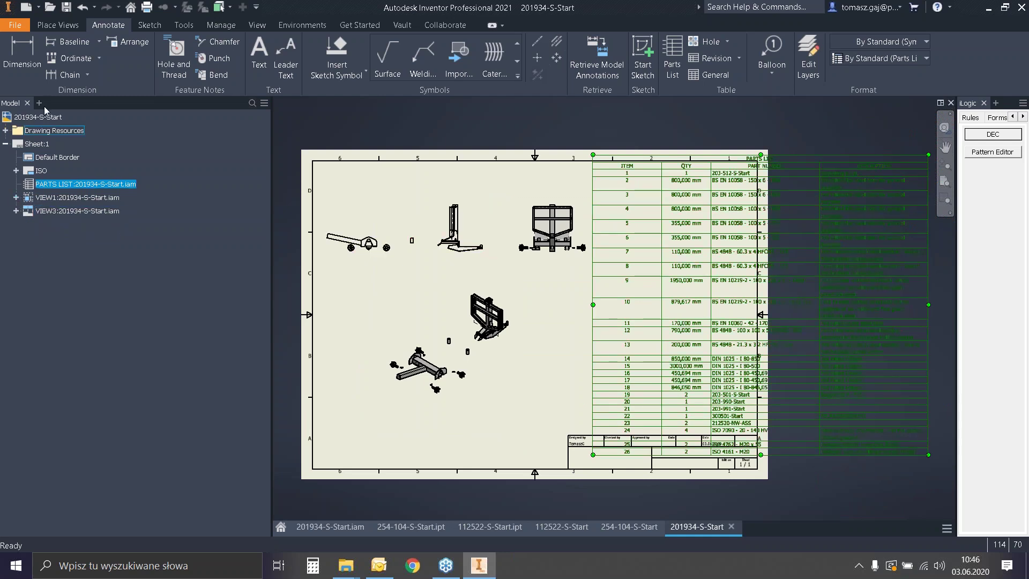
{"action": "left_click", "coordinate": [6, 130]}
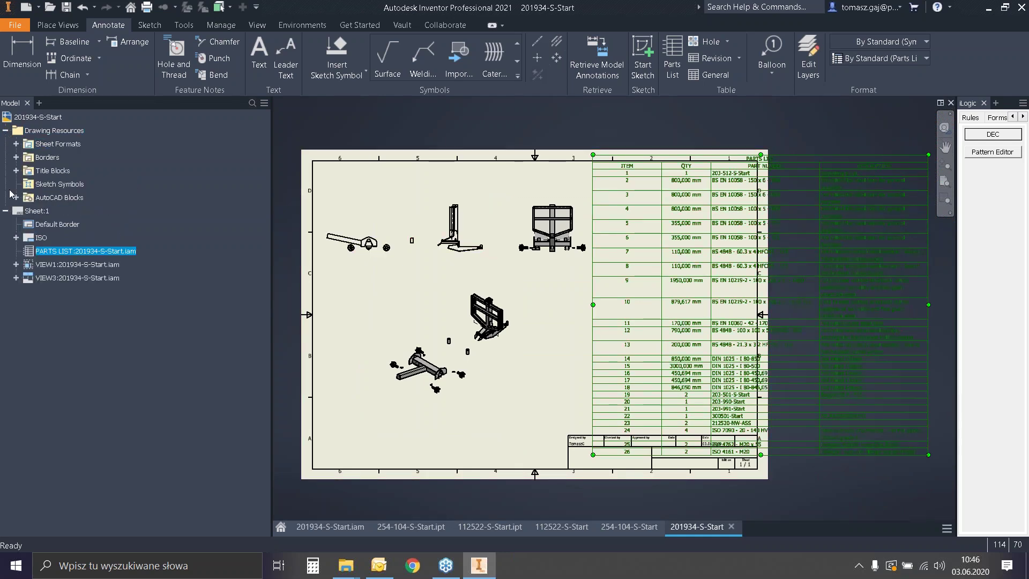
{"action": "right_click", "coordinate": [22, 211]}
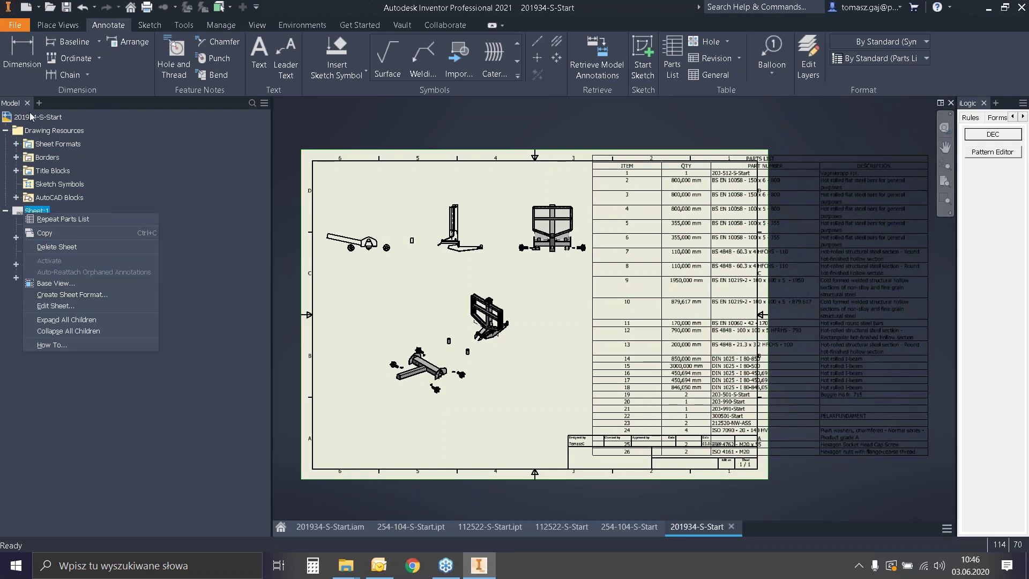
{"action": "left_click", "coordinate": [96, 297]}
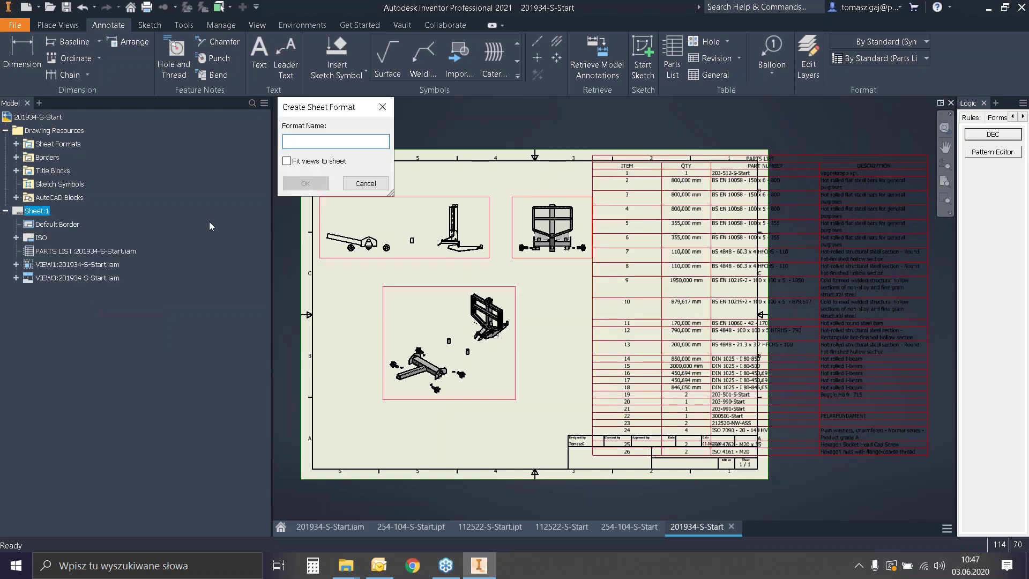
{"action": "type", "text": "pokaz"}
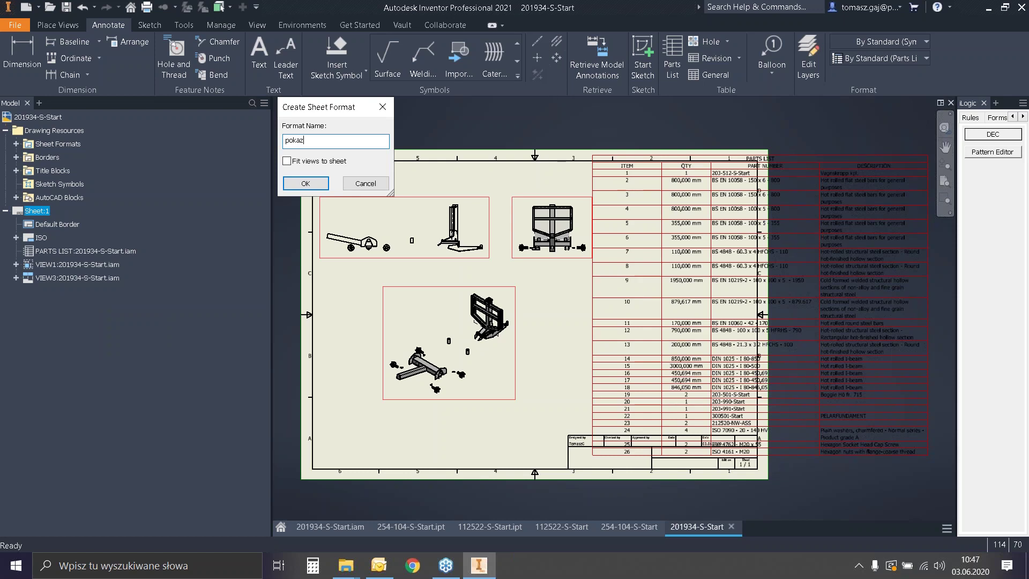
{"action": "left_click", "coordinate": [306, 183]}
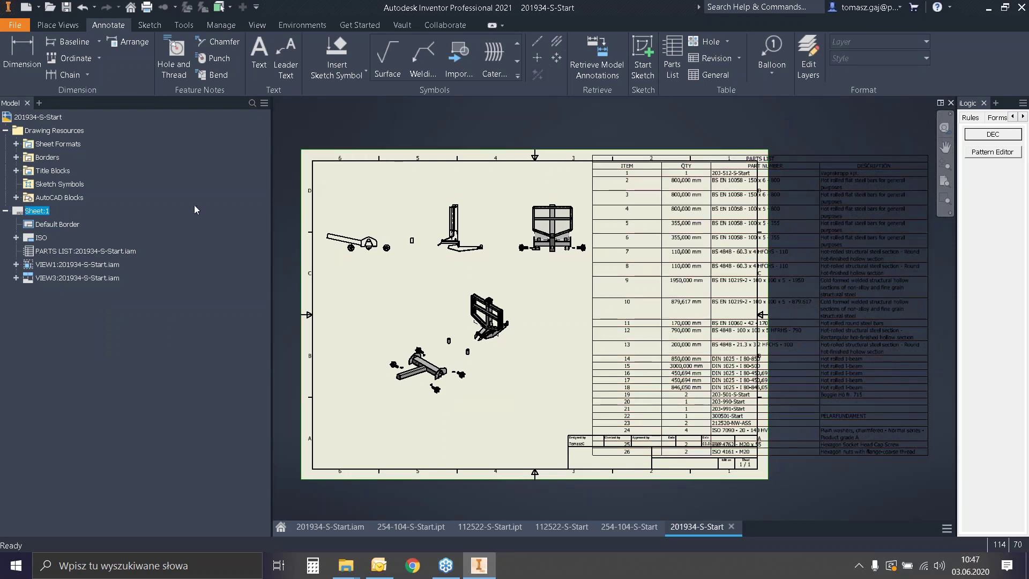
Start a new sheet from the pokaz sheet format, choosing 200904-01-SC.iam from the Vimek ATV 2014 Project Data folder as its component.
{"action": "left_click", "coordinate": [16, 143]}
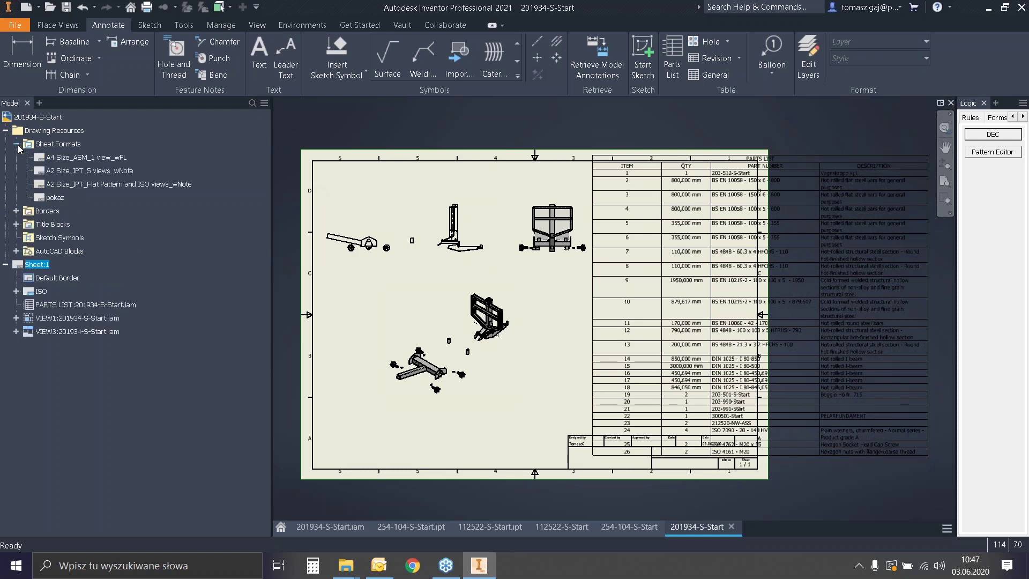
{"action": "double_click", "coordinate": [61, 199]}
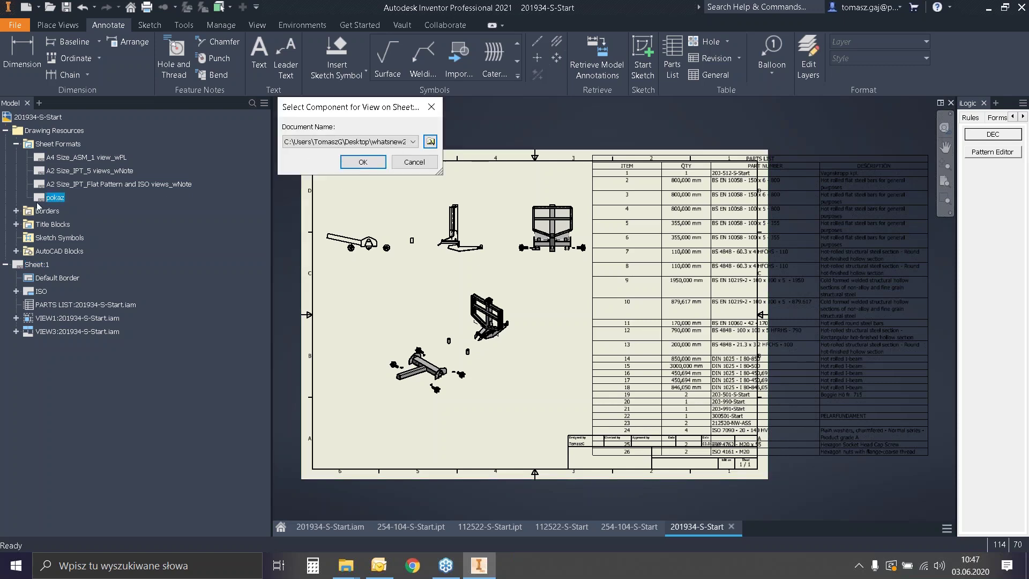
{"action": "left_click", "coordinate": [430, 142]}
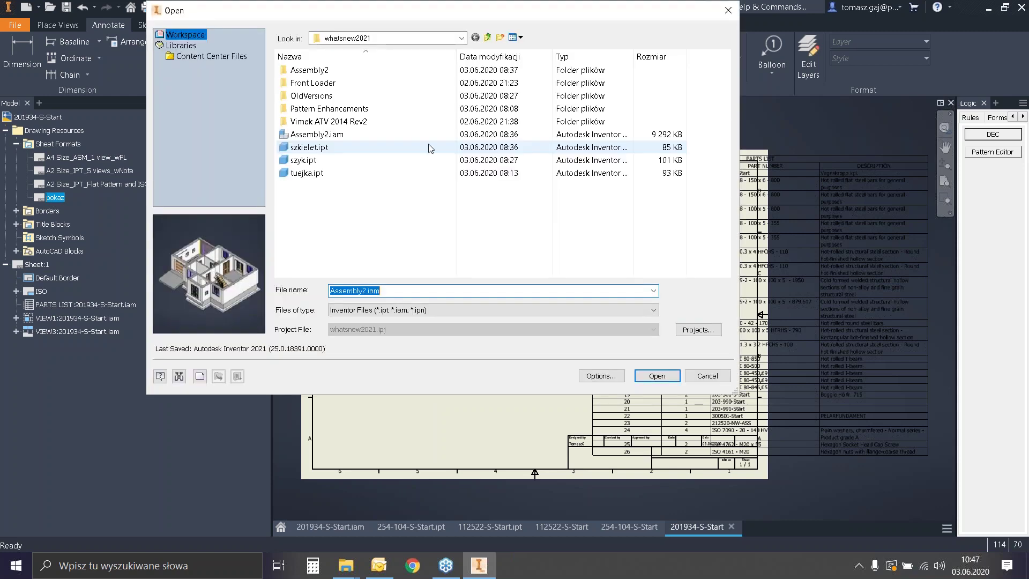
{"action": "double_click", "coordinate": [364, 122]}
{"action": "double_click", "coordinate": [360, 72]}
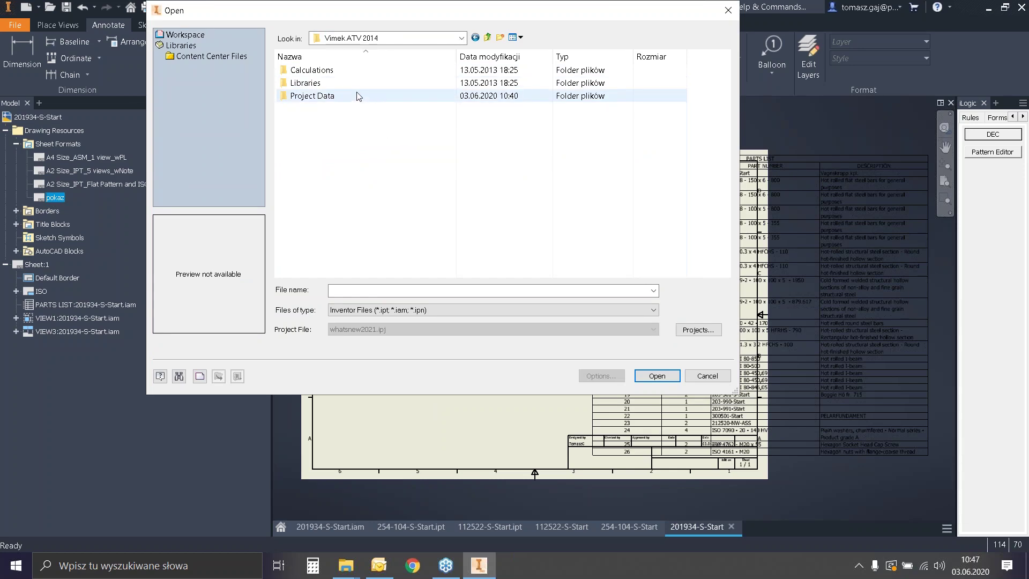
{"action": "double_click", "coordinate": [357, 97]}
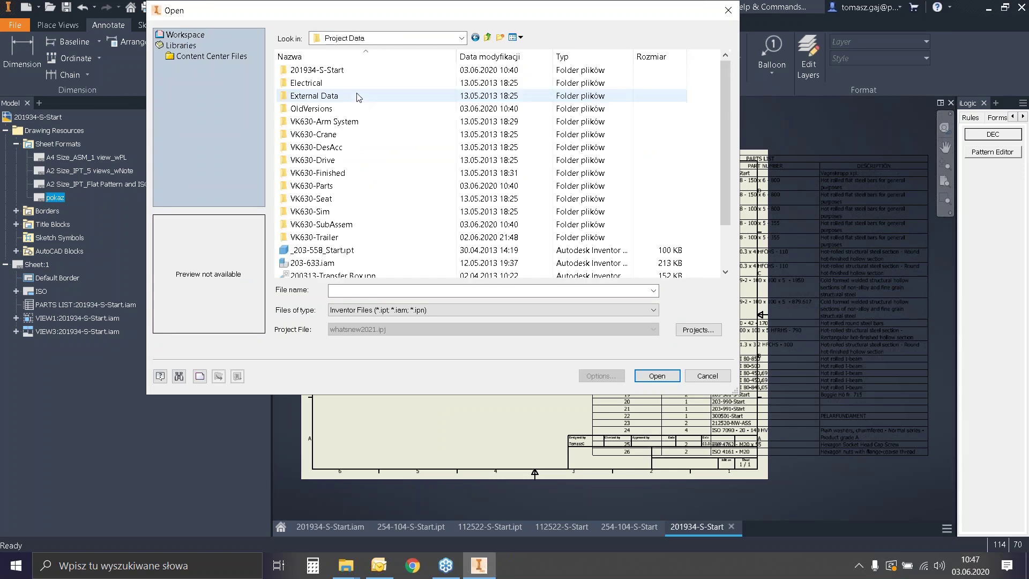
{"action": "left_click", "coordinate": [338, 263]}
{"action": "scroll", "coordinate": [338, 264], "scroll_direction": "down", "scroll_amount": 2}
{"action": "left_click", "coordinate": [344, 251]}
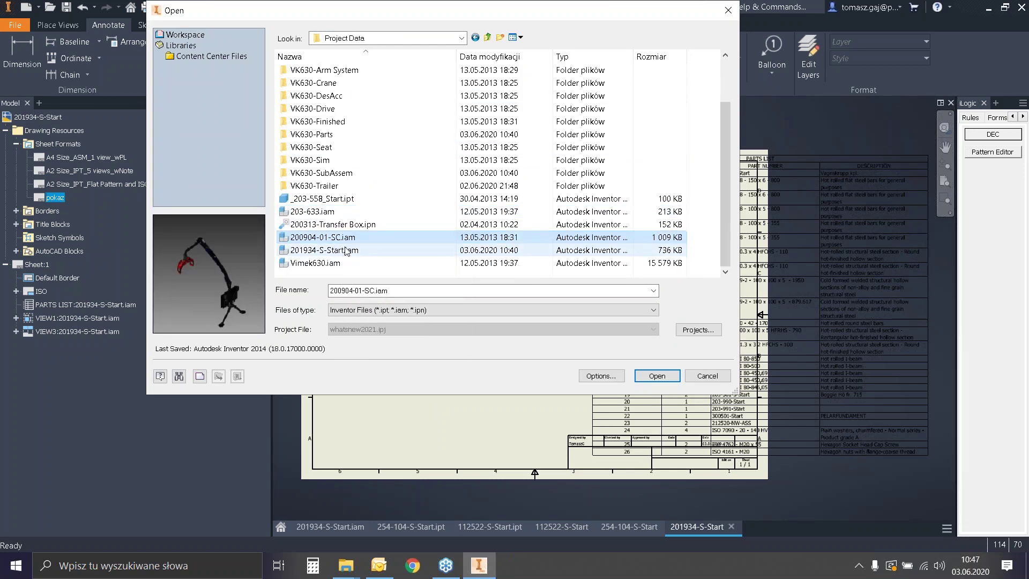
{"action": "left_click", "coordinate": [346, 241]}
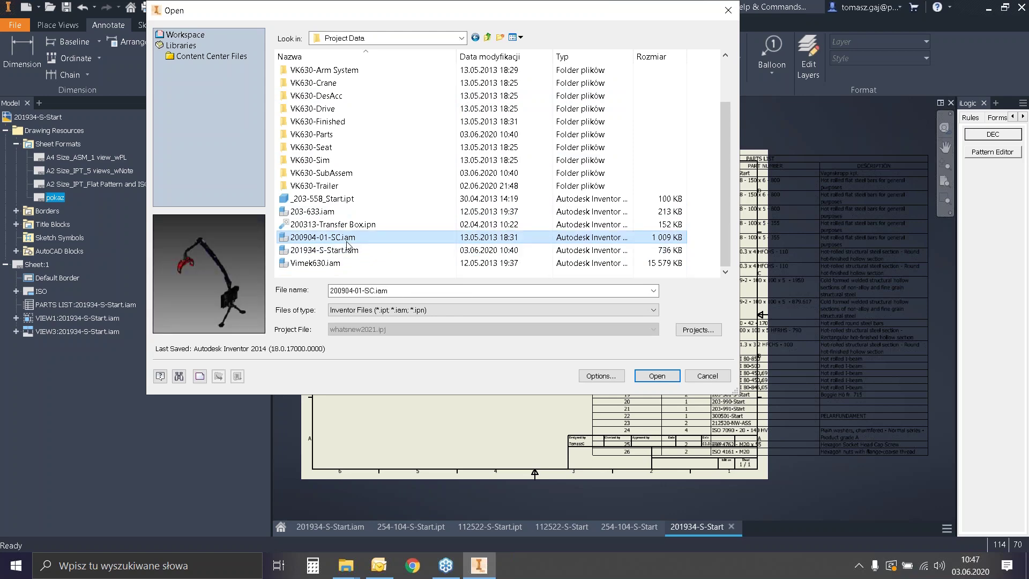
{"action": "double_click", "coordinate": [347, 242]}
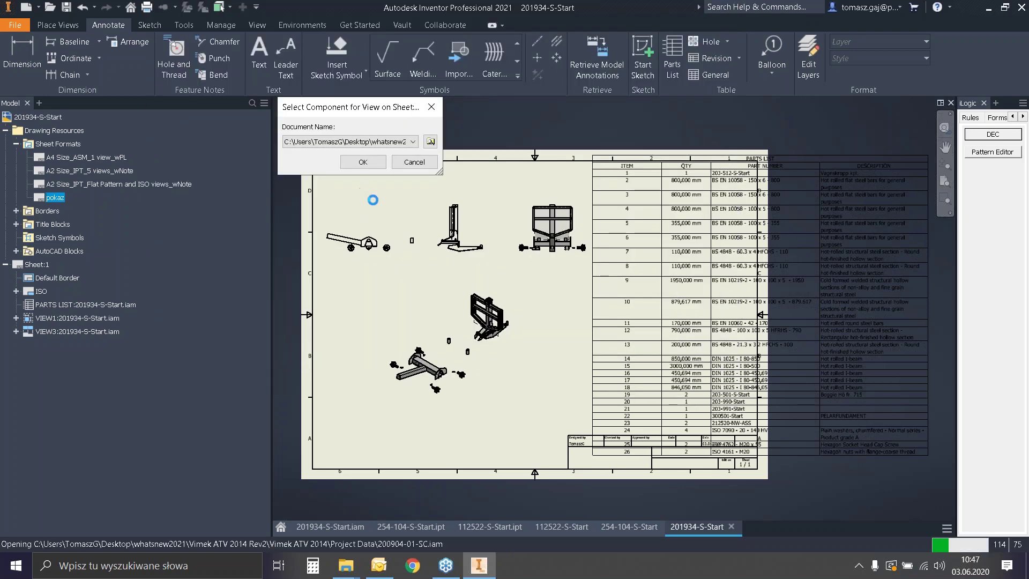